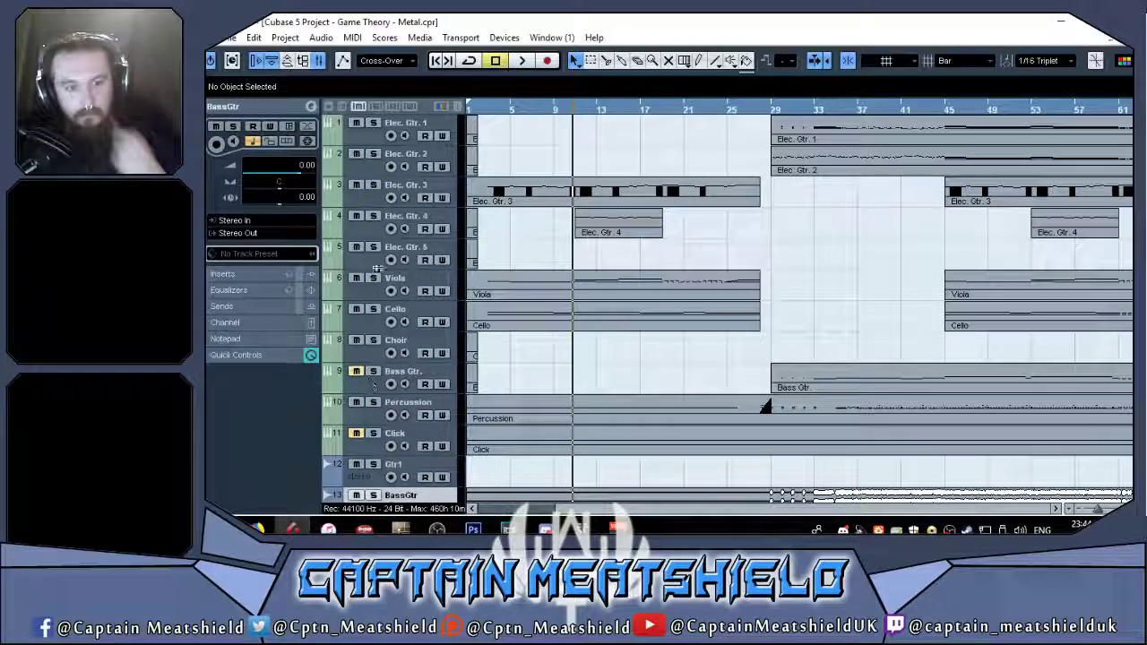
Switch to the browser to check the Twitch channel page and YouTube live dashboard, and return to the Cubase project.
key("alt+Tab")
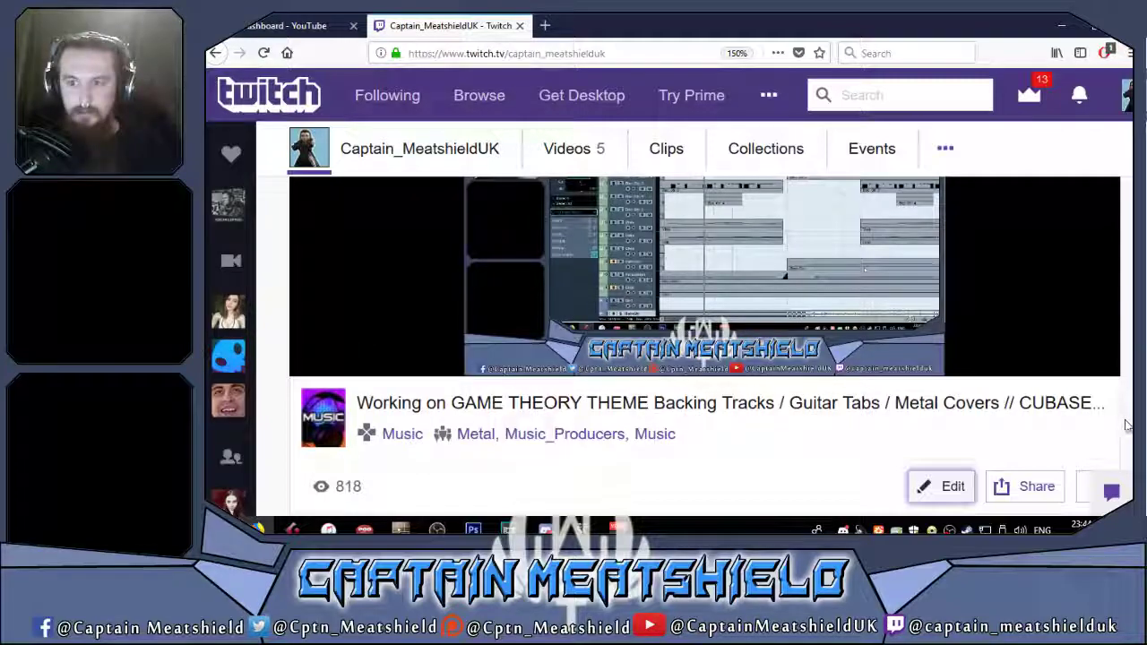
scroll(923, 487, "up", 2)
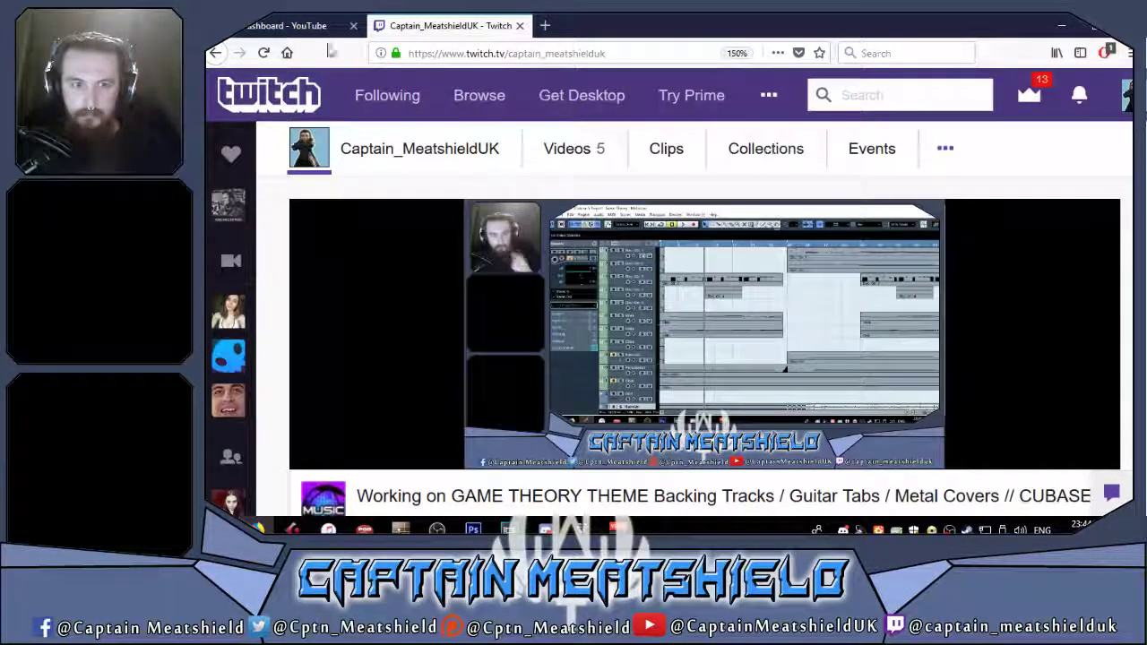
left_click(309, 25)
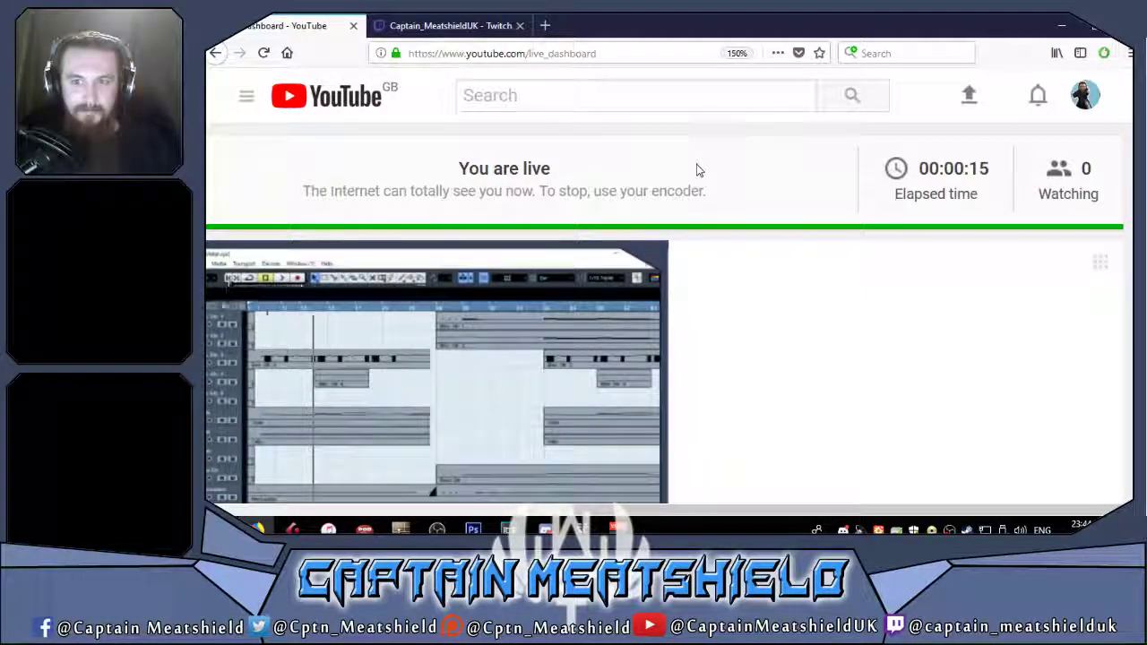
left_click(428, 27)
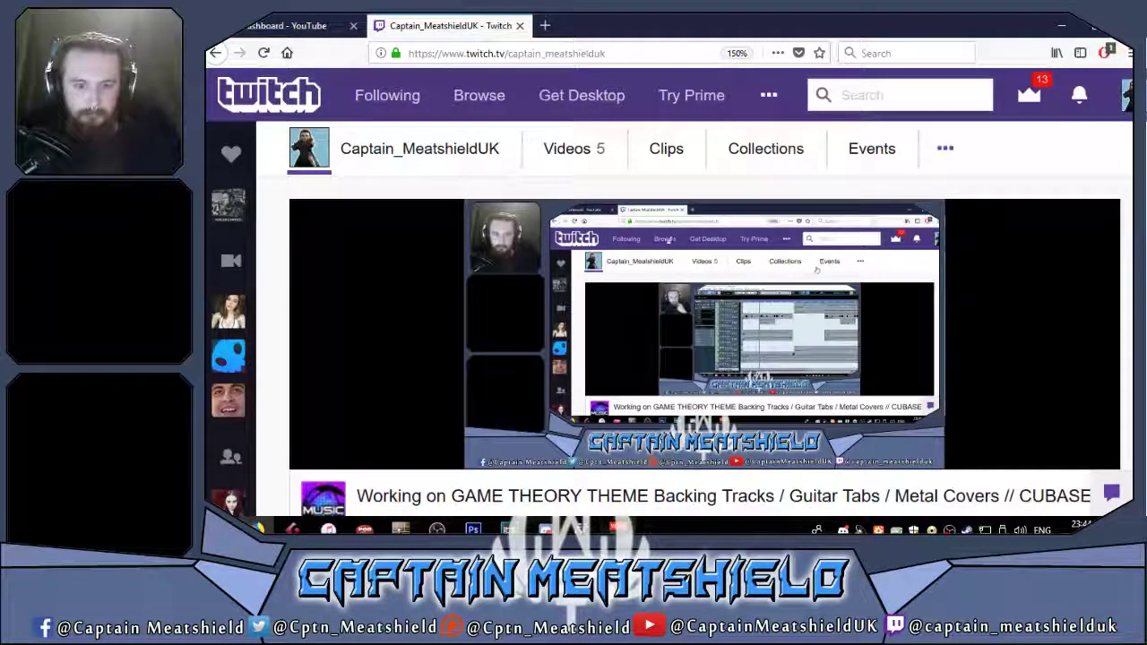
left_click(291, 466)
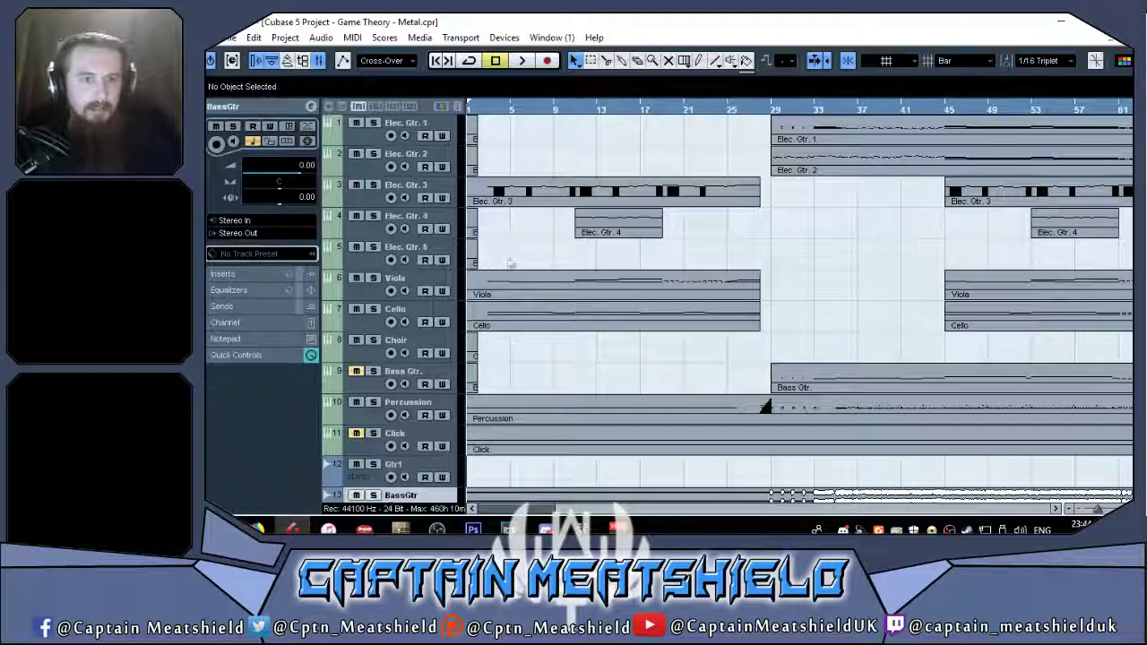
Mute the BassGtr audio track and play the project from bar 1.
scroll(809, 385, "down", 1)
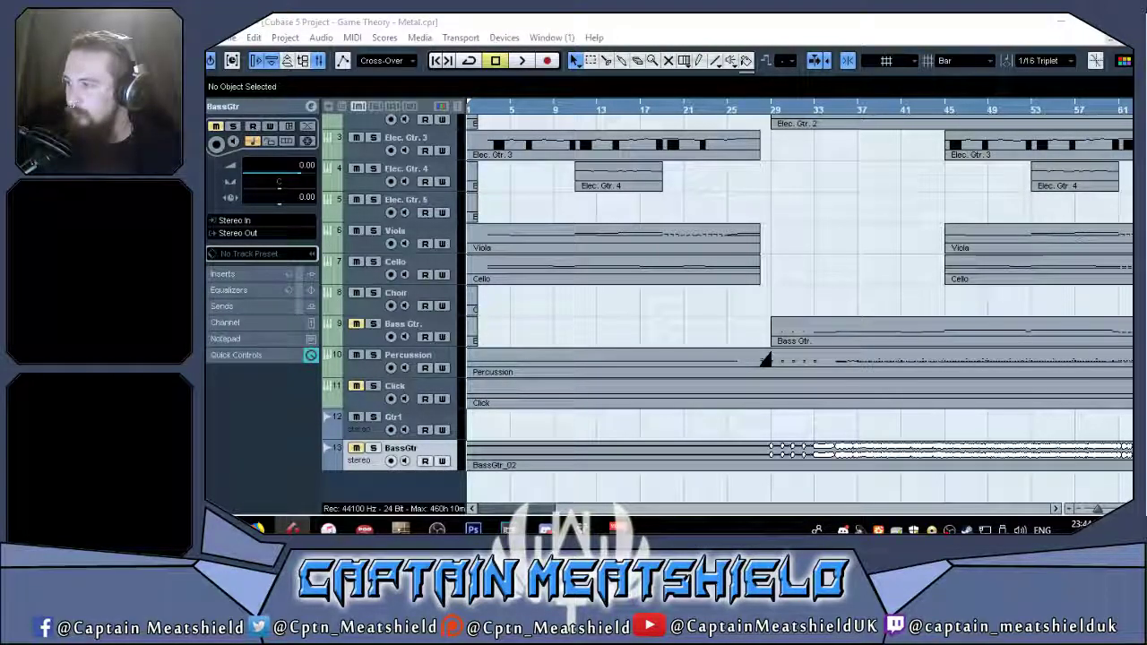
left_click(643, 39)
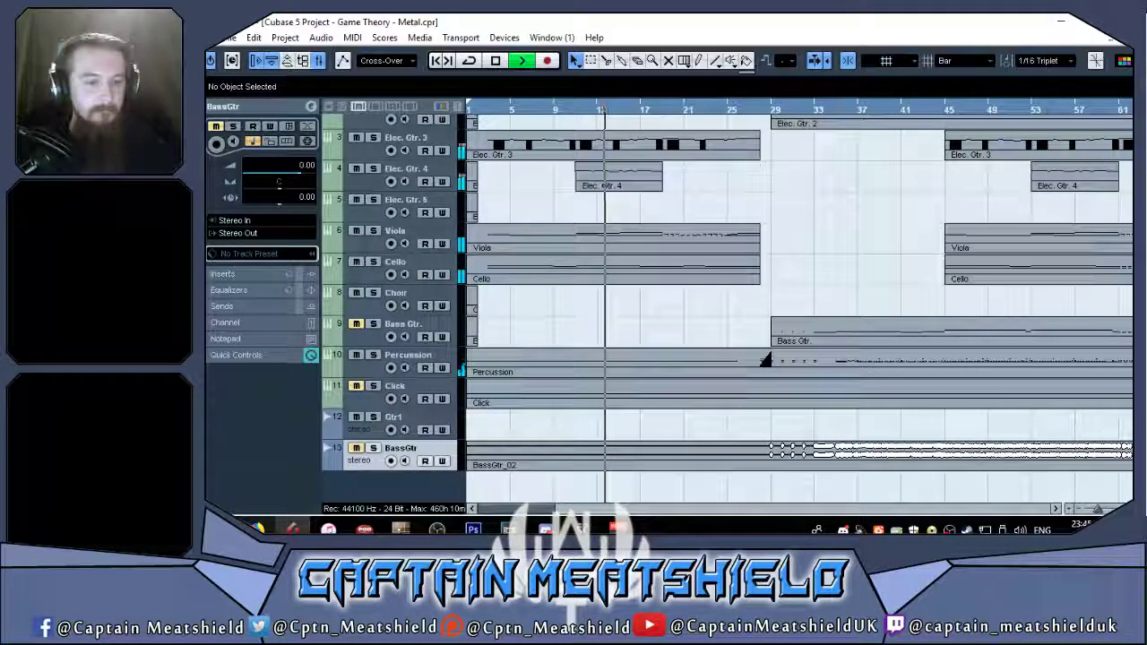
Recheck the YouTube live dashboard and Twitch page in the browser during playback, and return to the Cubase project.
key("alt+Tab")
left_click(285, 26)
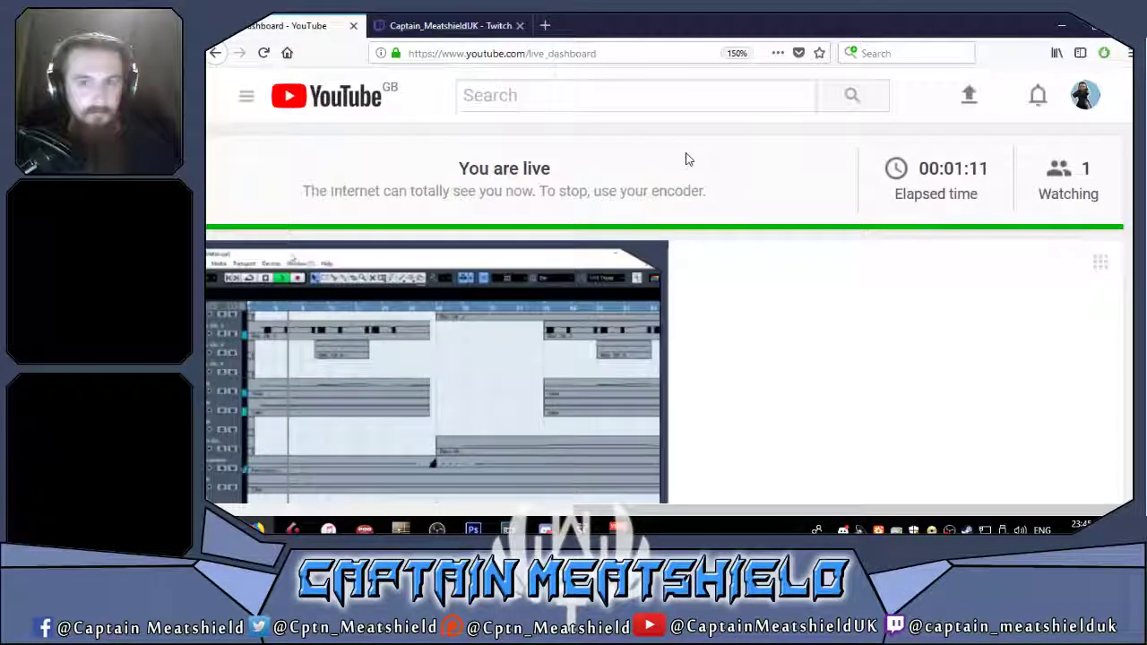
left_click(440, 24)
scroll(282, 328, "down", 3)
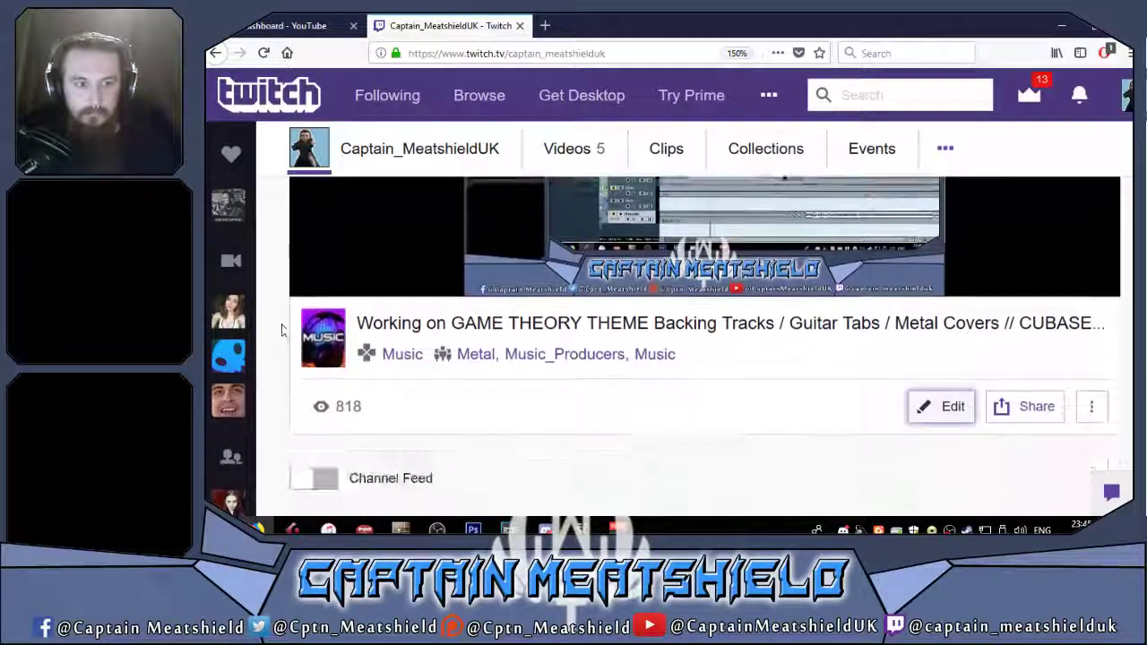
key("alt+Tab")
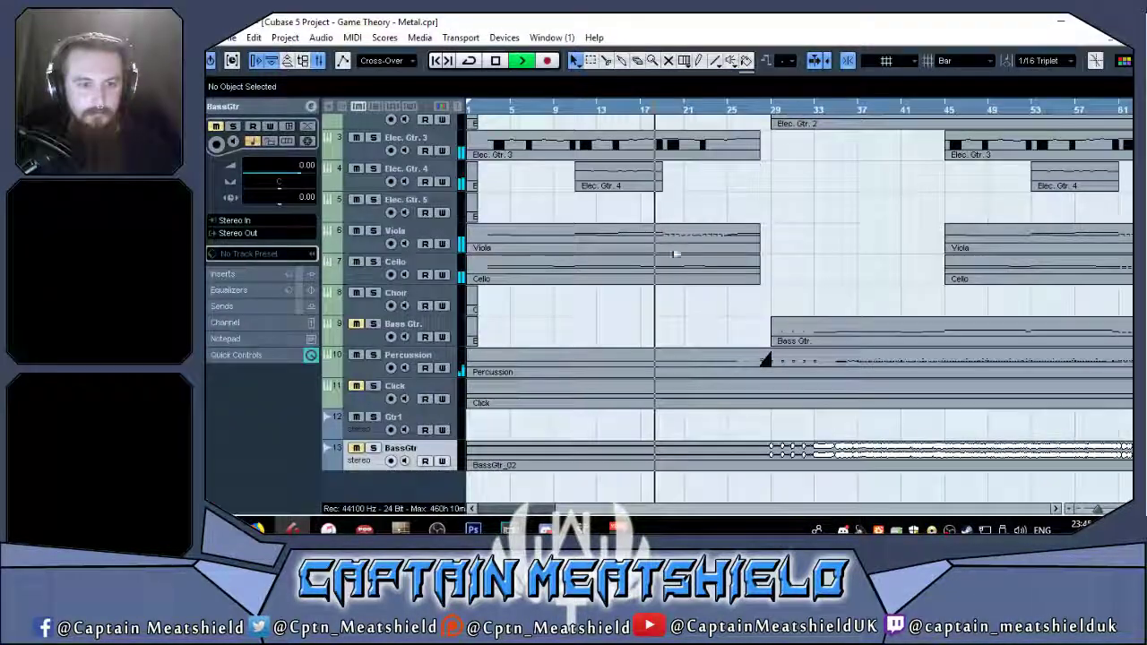
Stop playback, select the Percussion track and view its first part in the Key Editor.
left_click(428, 361)
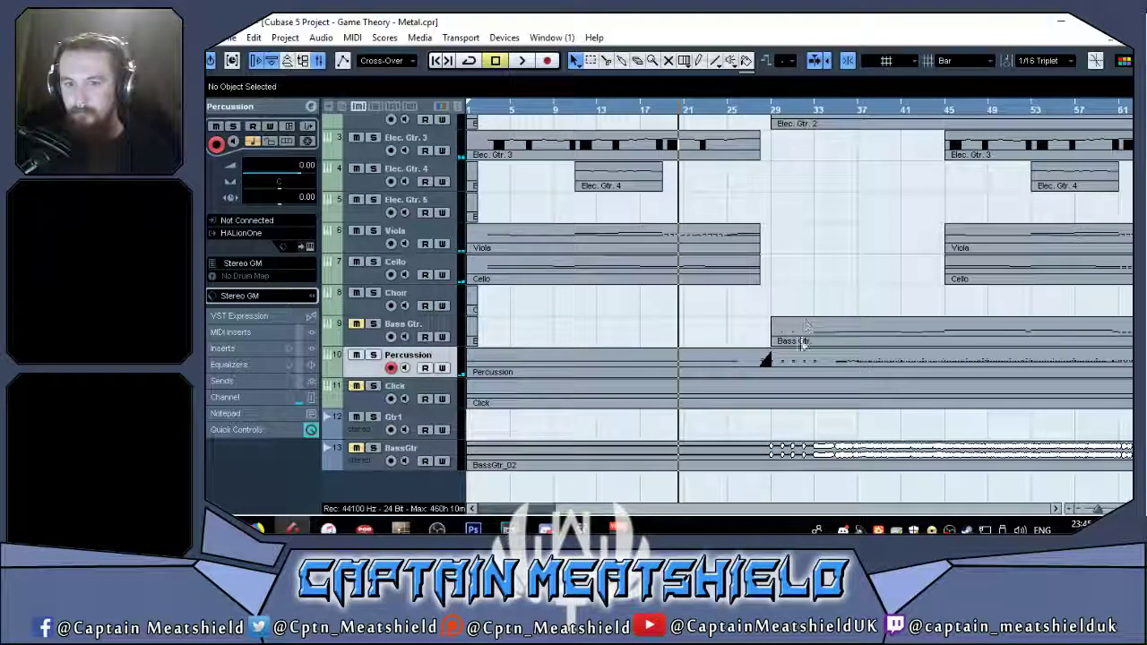
double_click(696, 370)
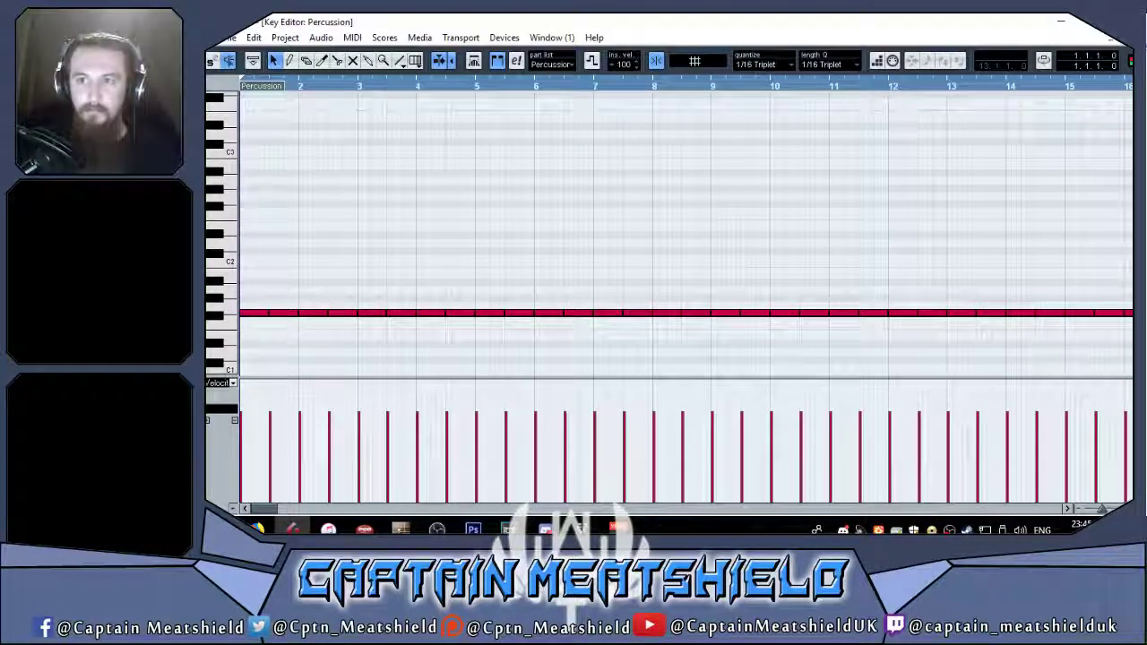
key("Return")
right_click(378, 218)
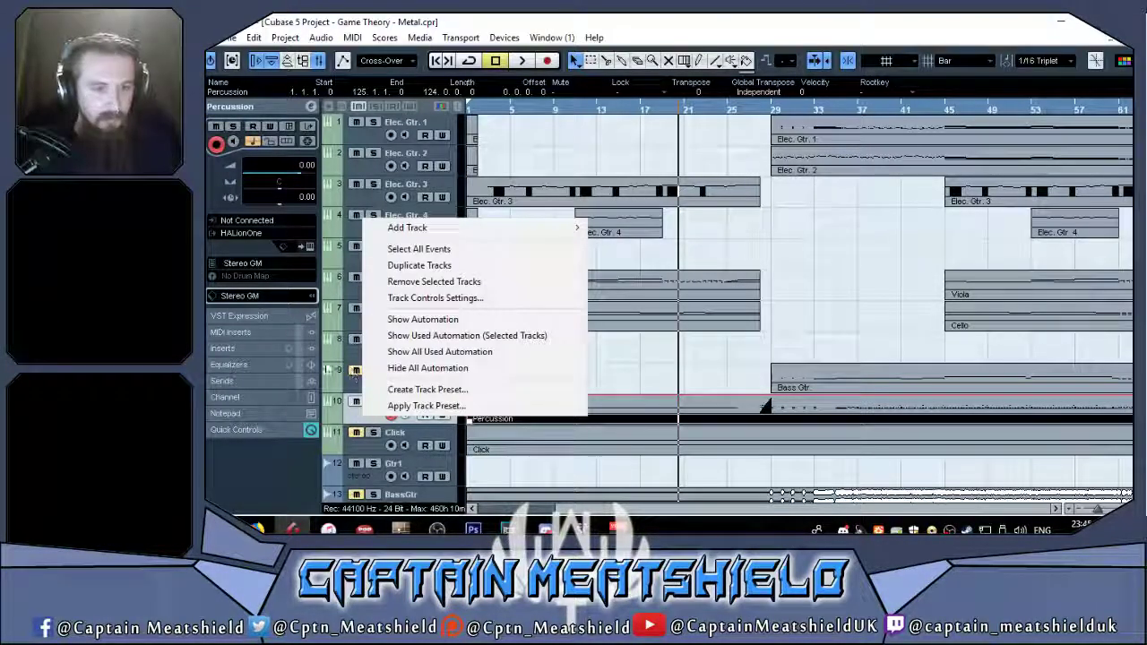
left_click(391, 269)
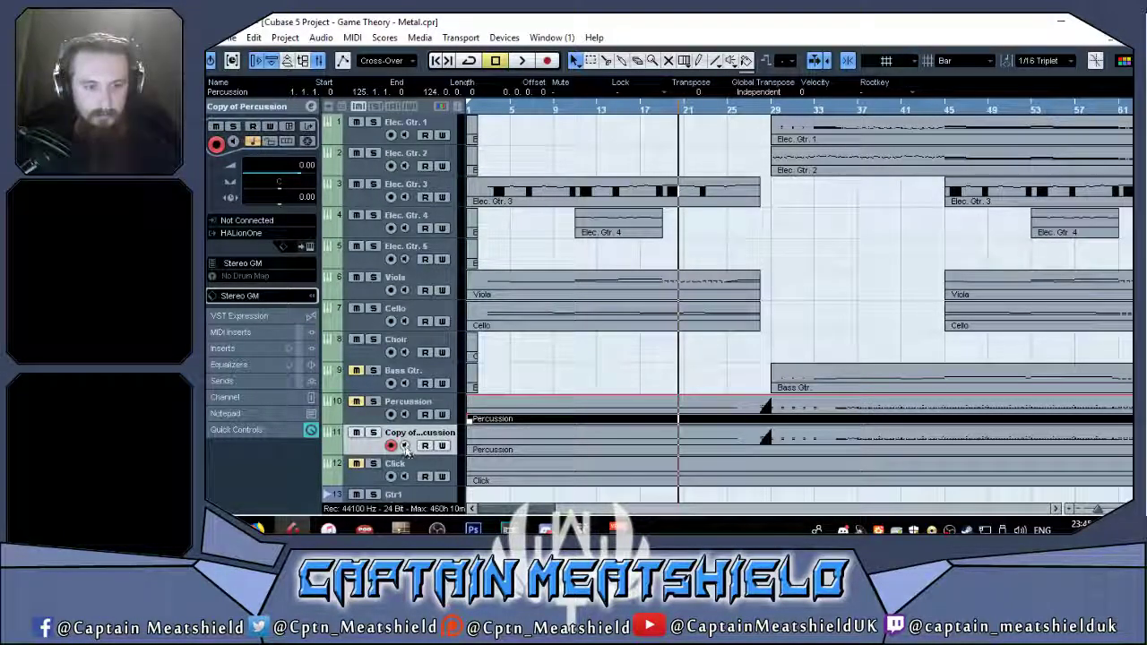
key("Delete")
key("ctrl+z")
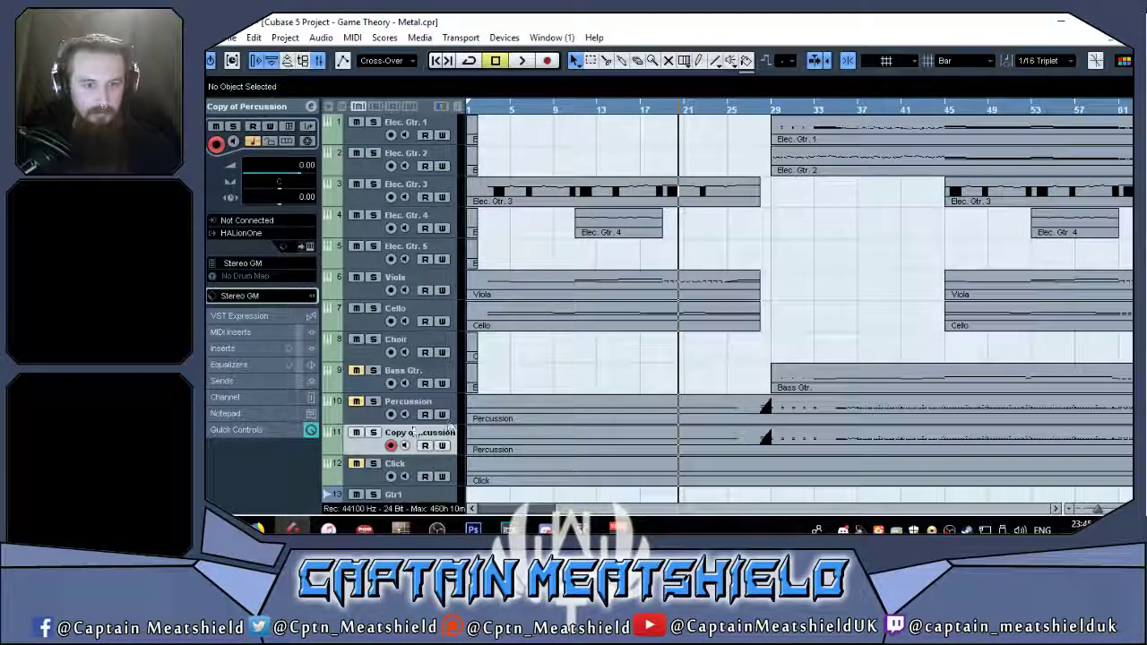
key("Delete")
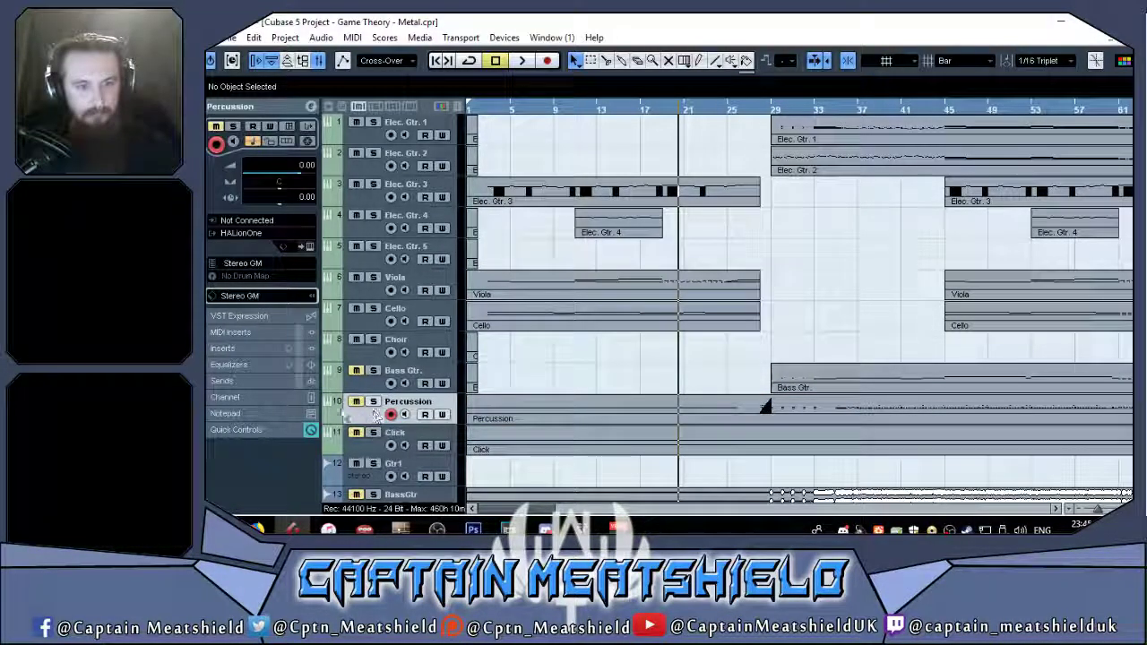
Open the first Percussion part in the Key Editor and raise the velocity of all its notes to 127.
double_click(685, 409)
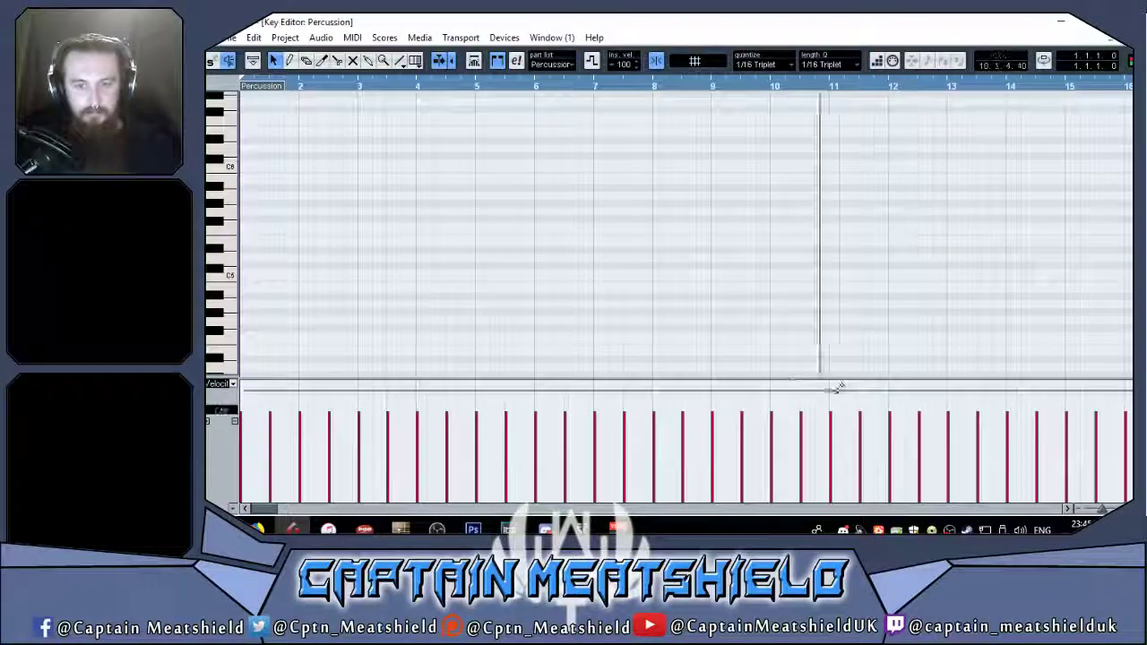
left_click_drag(1101, 509, 1088, 510)
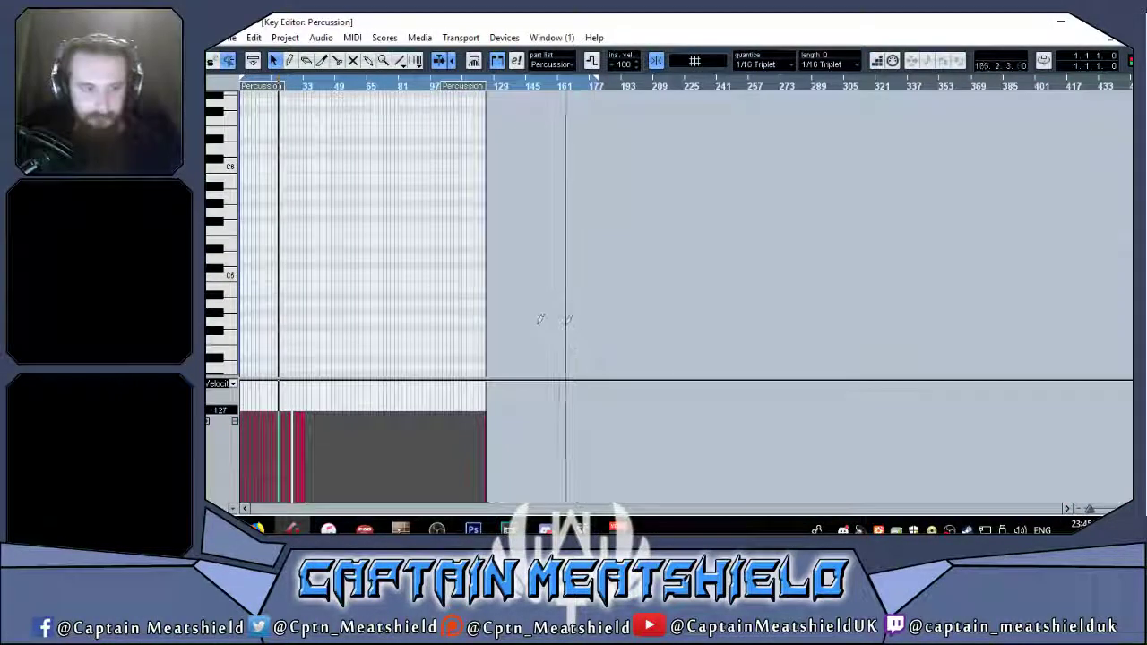
left_click_drag(1091, 512, 1100, 510)
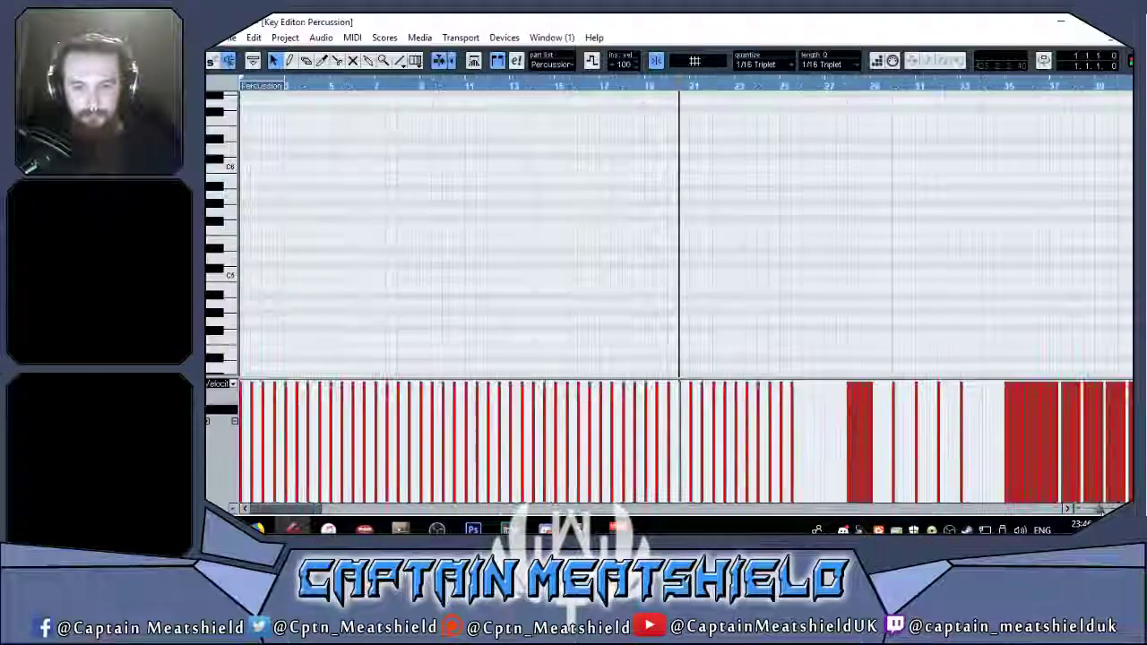
left_click_drag(1141, 148, 1143, 215)
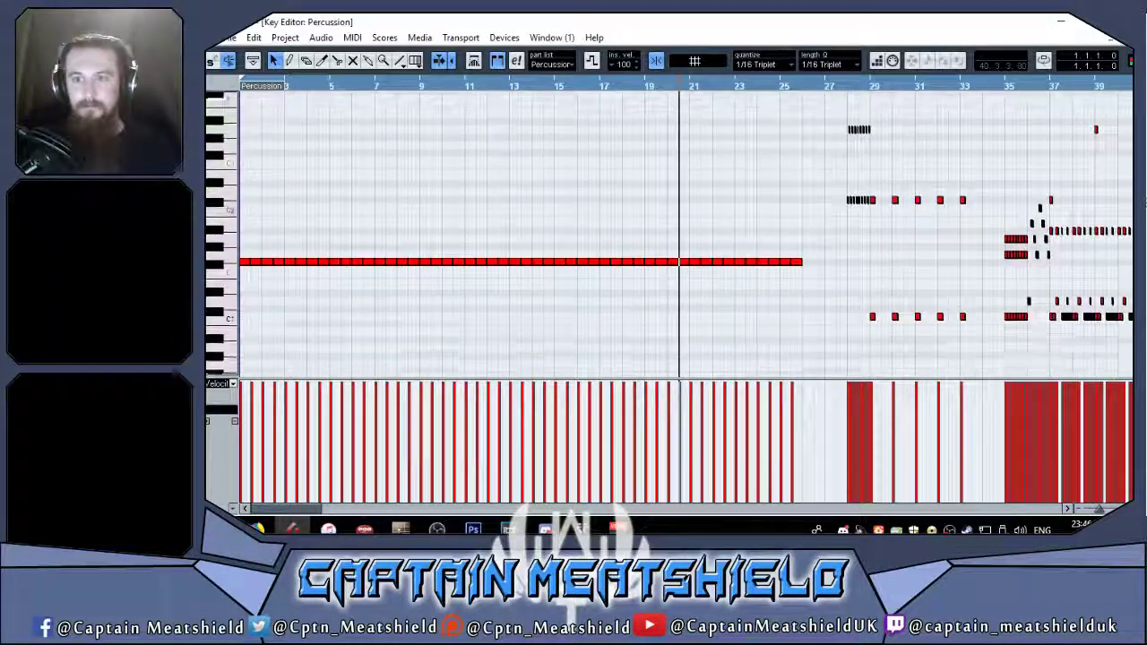
scroll(1073, 213, "up", 1)
Draw rising velocity ramps across the percussion rolls in bar 28 and bar 35.
left_click(870, 89)
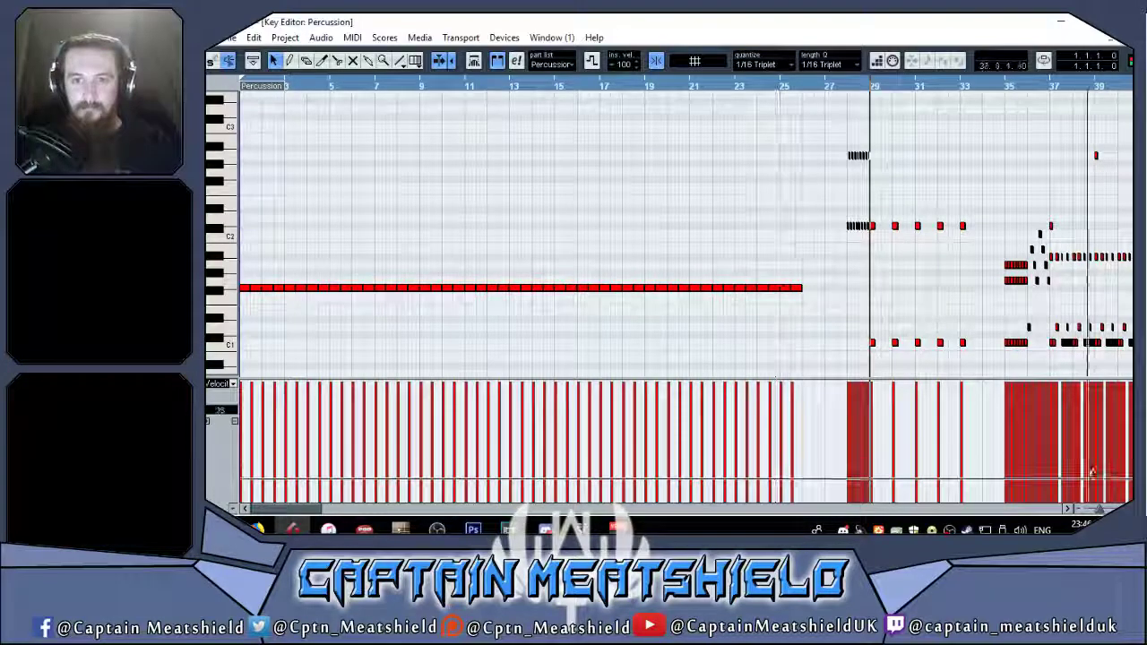
left_click_drag(1099, 510, 1101, 509)
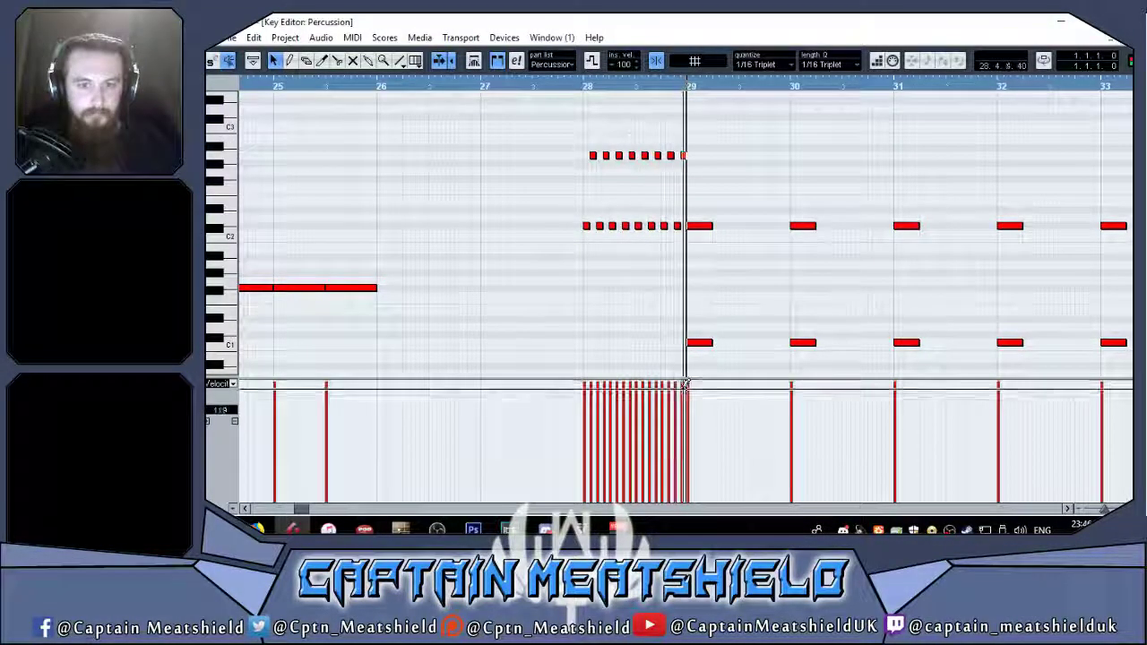
mouse_move(687, 376)
left_mouse_down()
mouse_move(581, 450)
mouse_move(683, 381)
left_mouse_up()
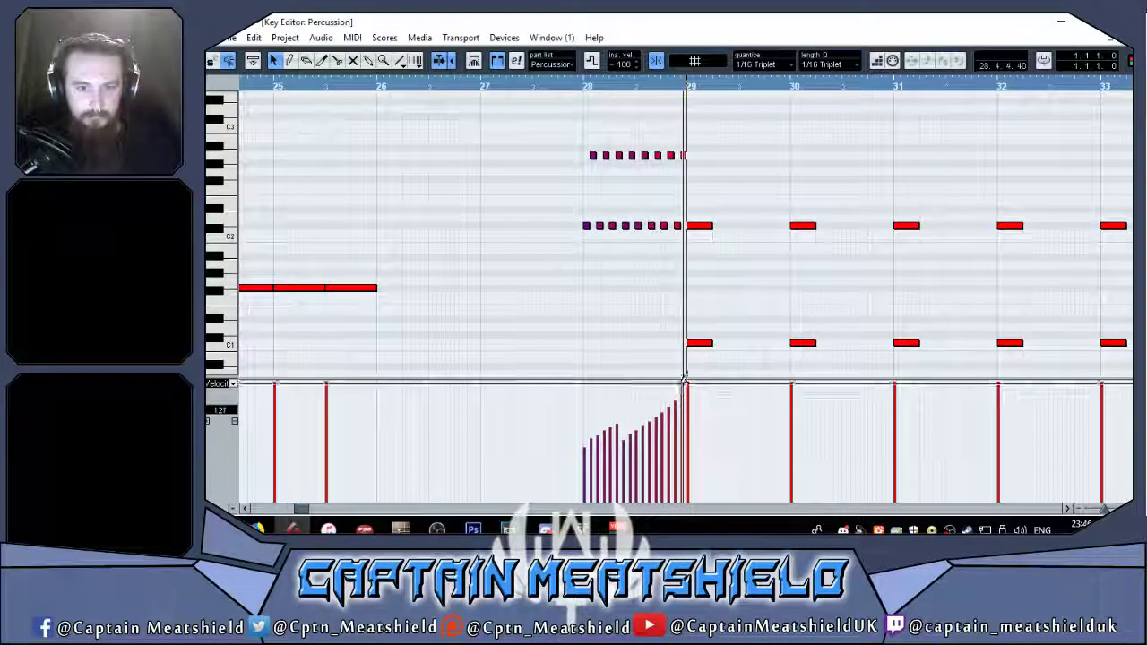
left_click_drag(301, 508, 318, 511)
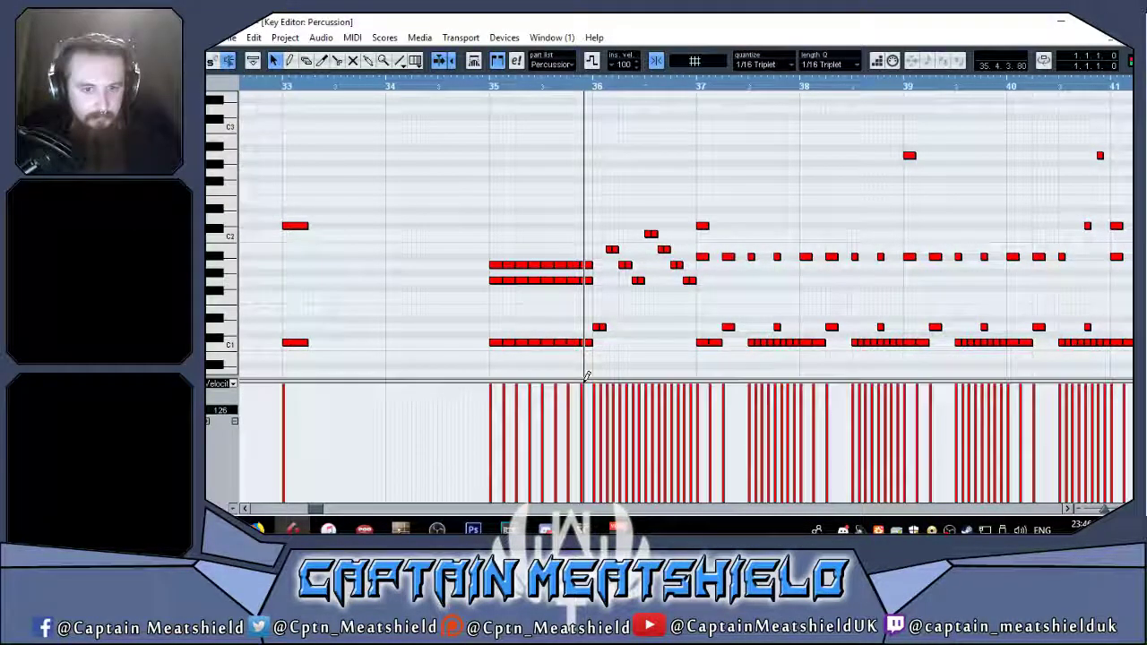
left_click_drag(578, 380, 466, 430)
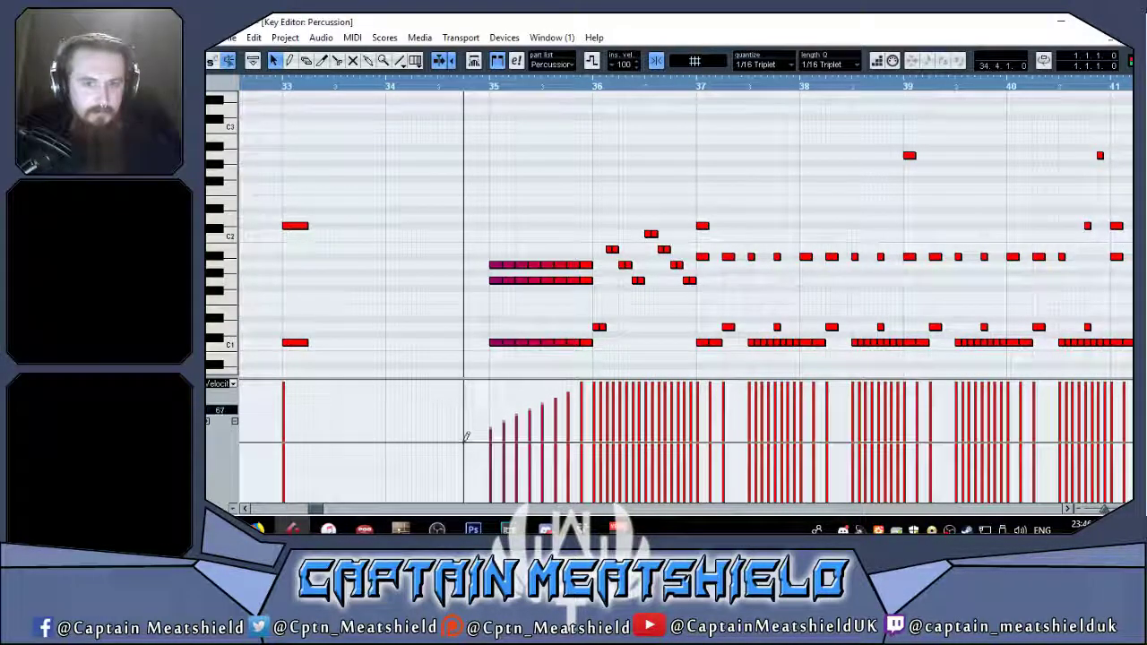
Play the percussion fill from bar 84, check the end of the part and close the Key Editor.
left_click_drag(318, 515, 403, 517)
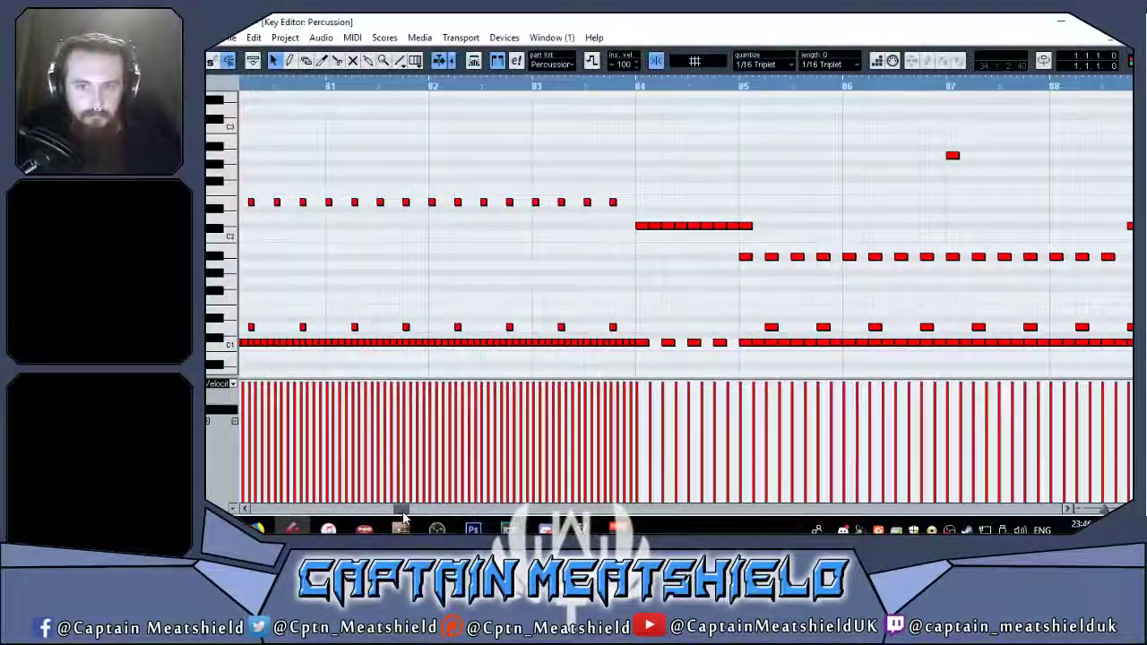
left_click(640, 87)
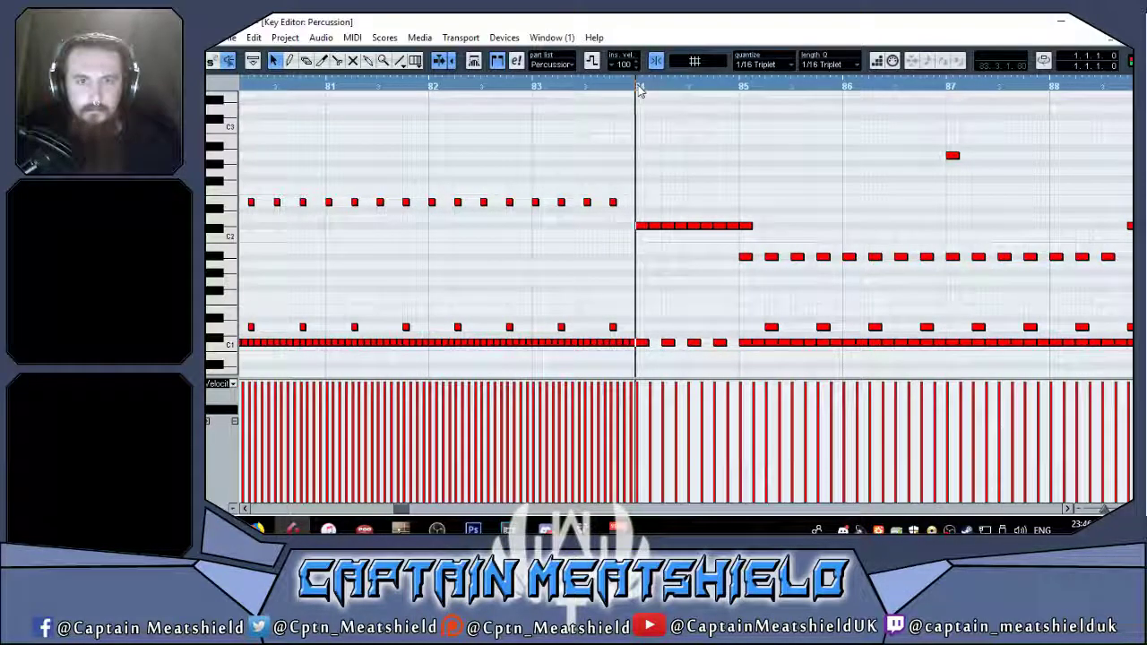
key("space")
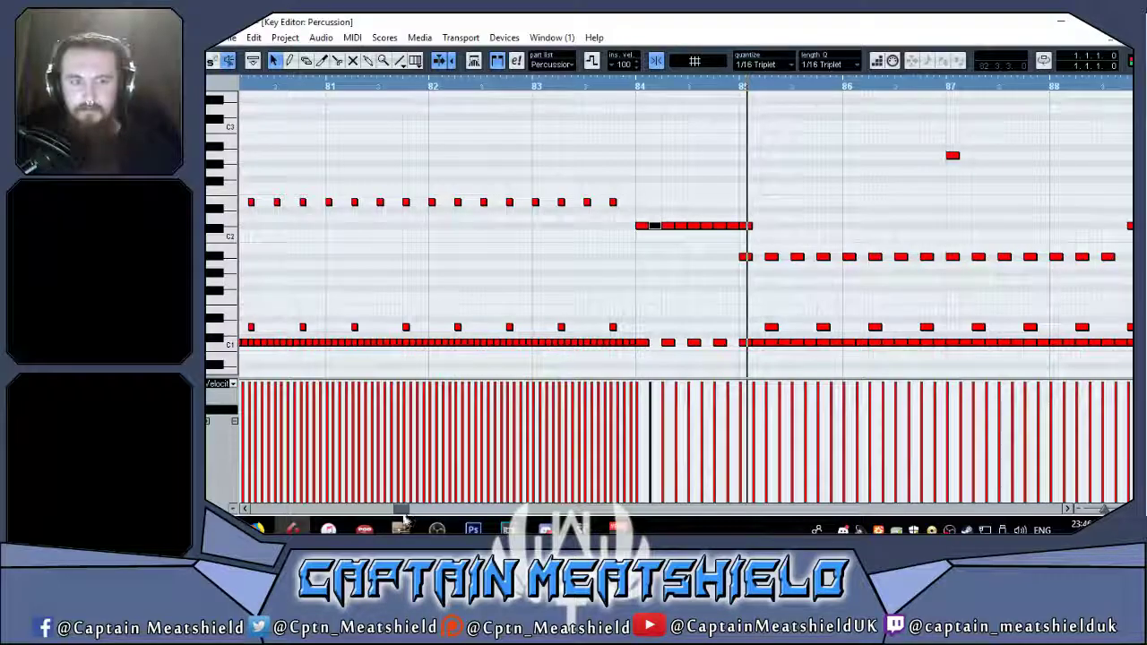
left_click_drag(400, 508, 480, 513)
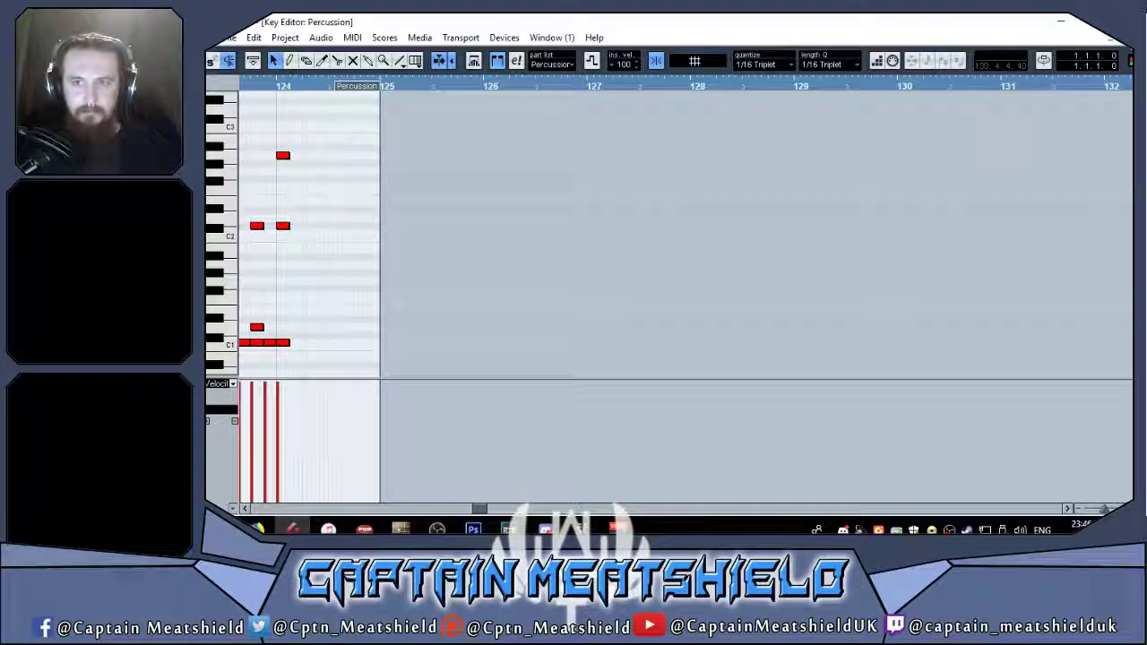
left_click(1114, 20)
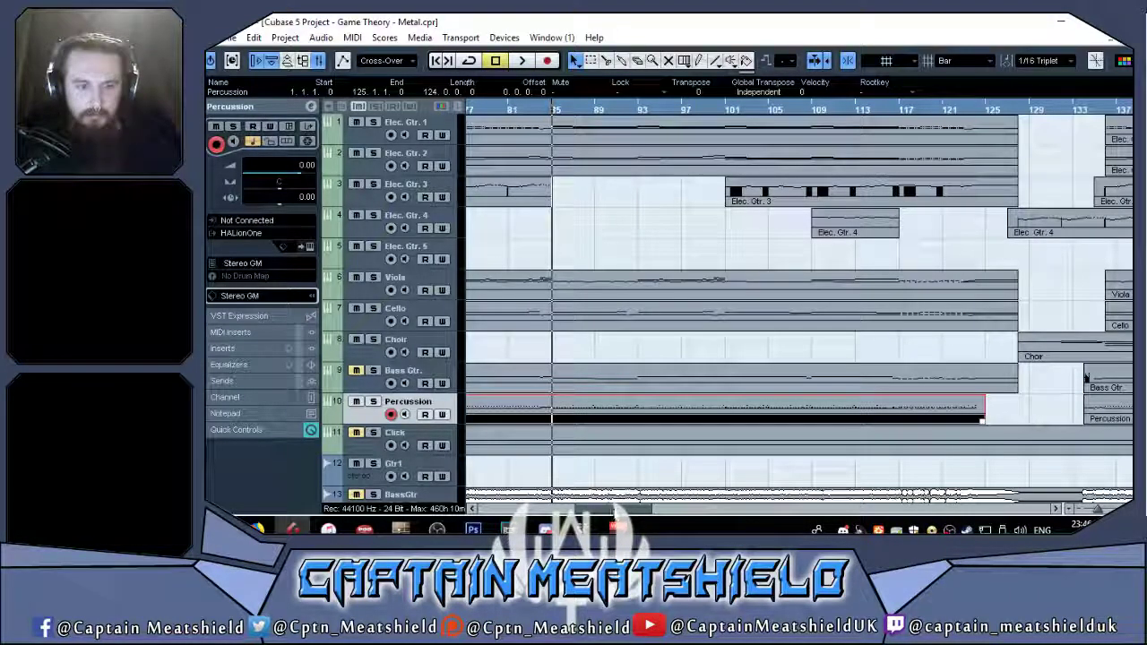
Raise all note velocities to the maximum in the second Percussion part, starting at bar 134, and close the Key Editor.
scroll(909, 379, "right", 5)
double_click(960, 404)
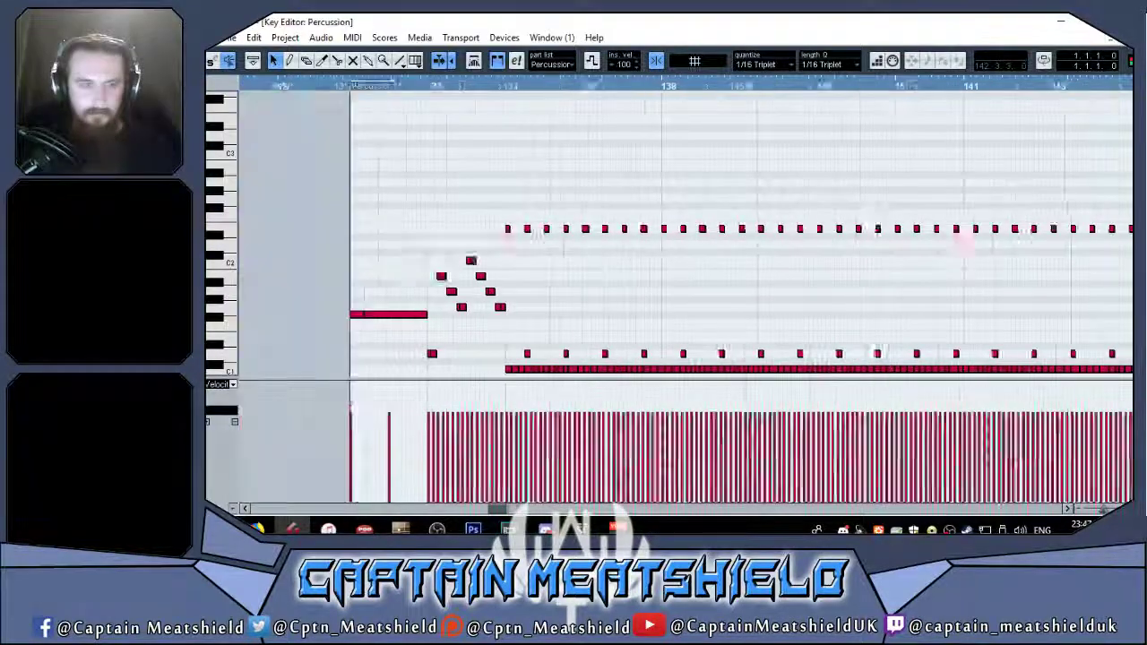
left_click_drag(1103, 510, 1096, 510)
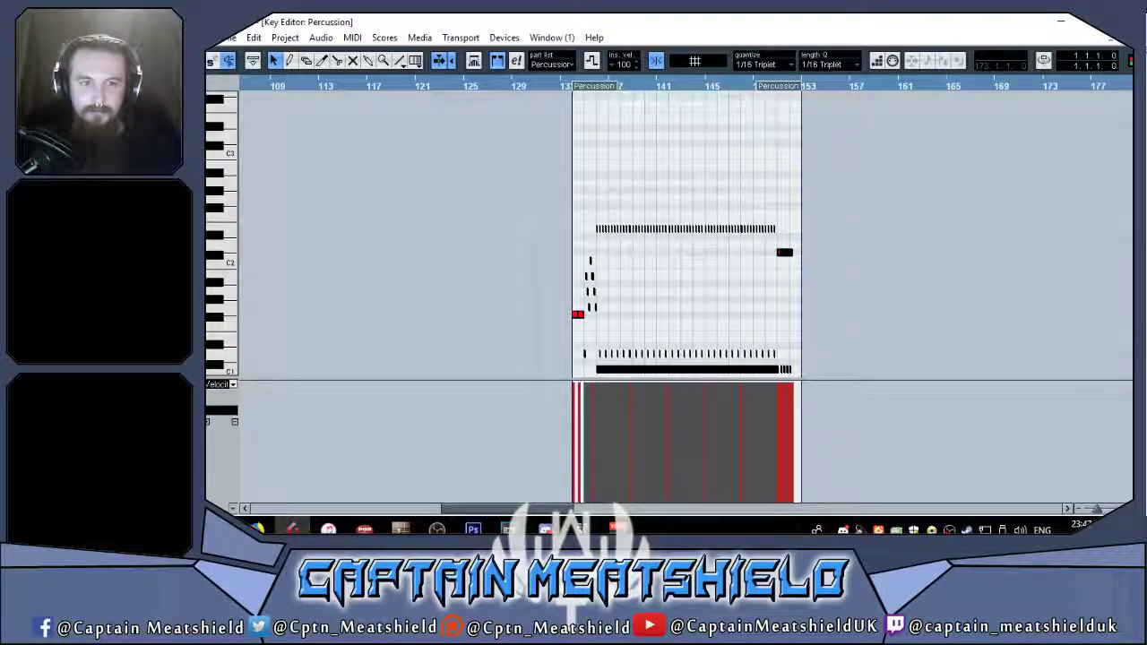
left_click(1132, 38)
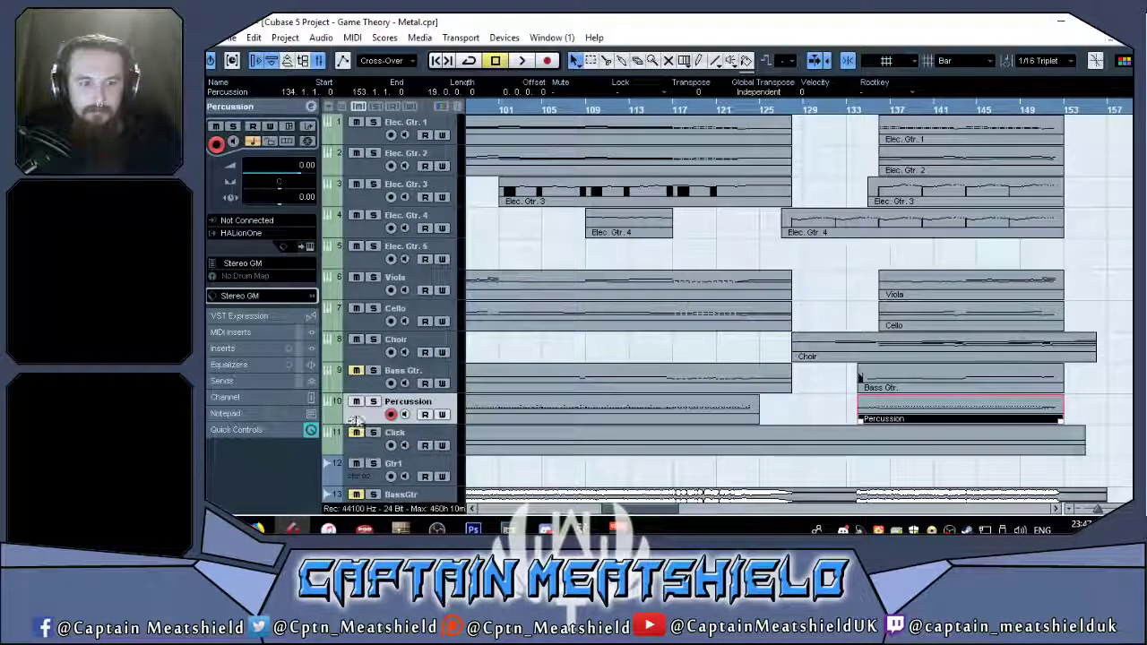
Duplicate the Percussion track with all its parts.
left_click(545, 348)
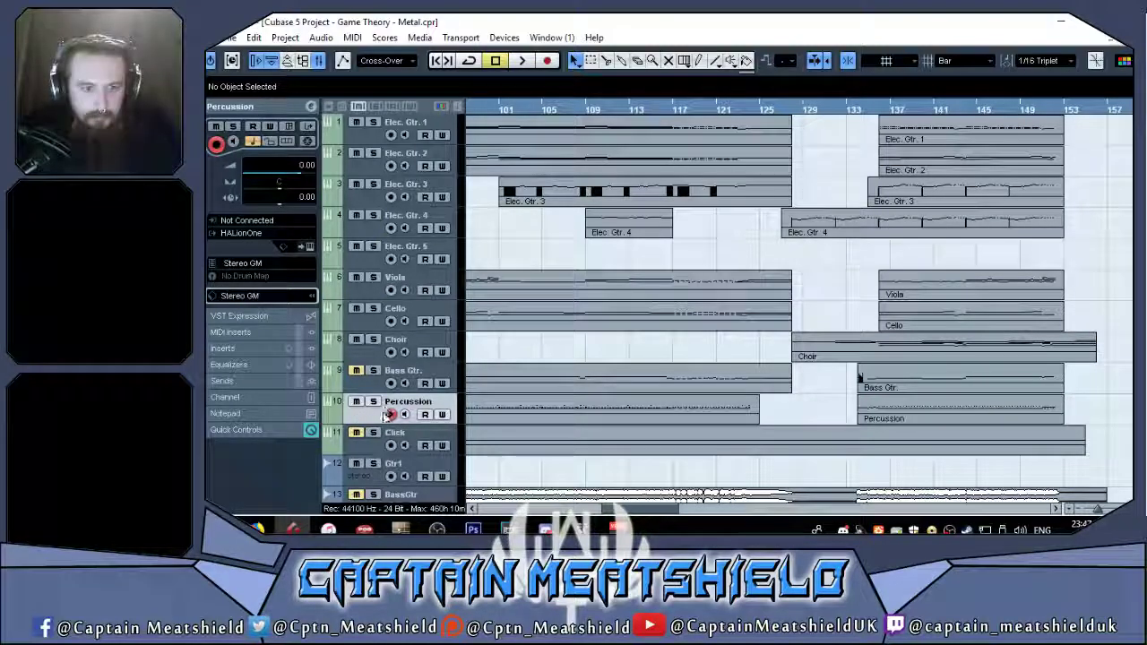
right_click(370, 415)
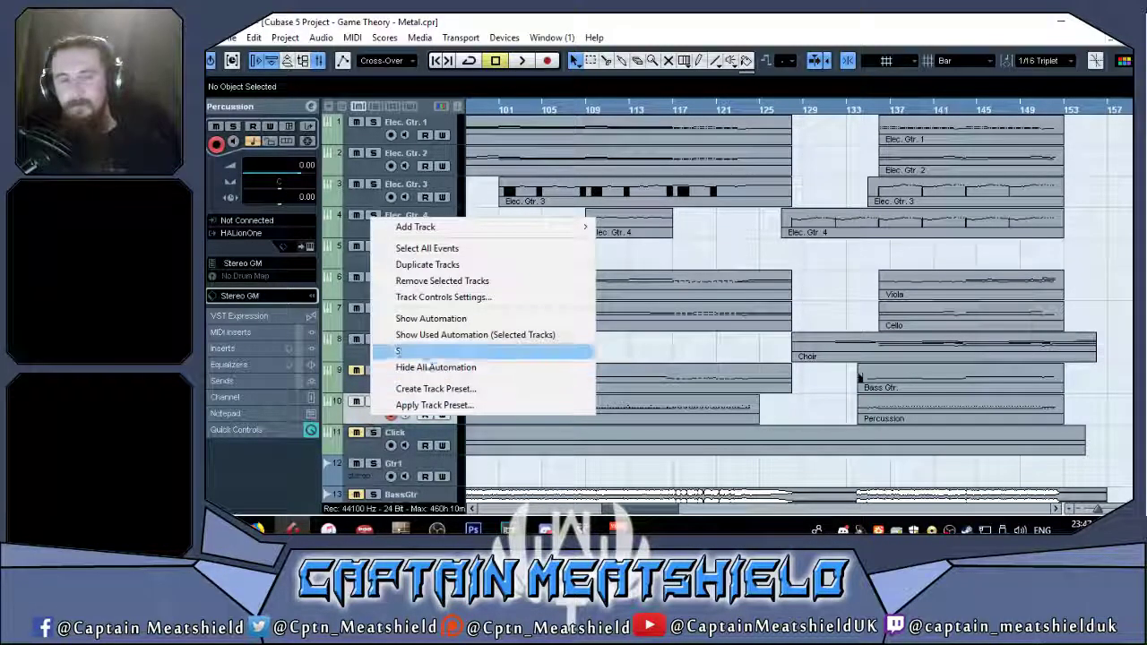
left_click(452, 264)
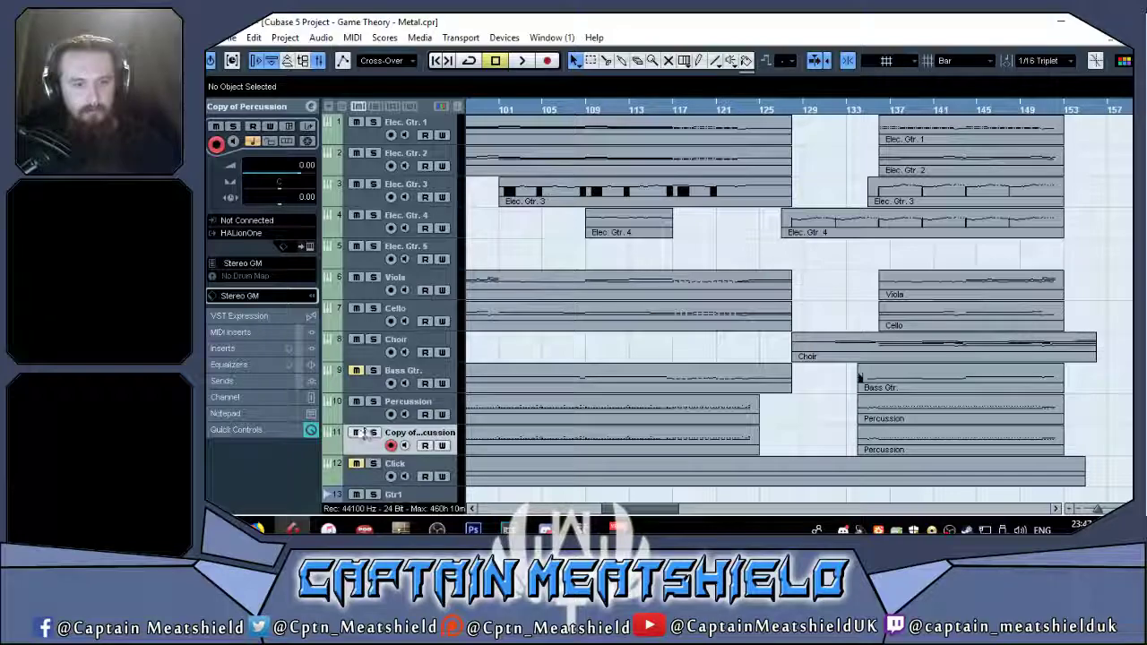
Mute the original Percussion track and switch its output from HALionOne to the Addictive Drums instrument.
key("m")
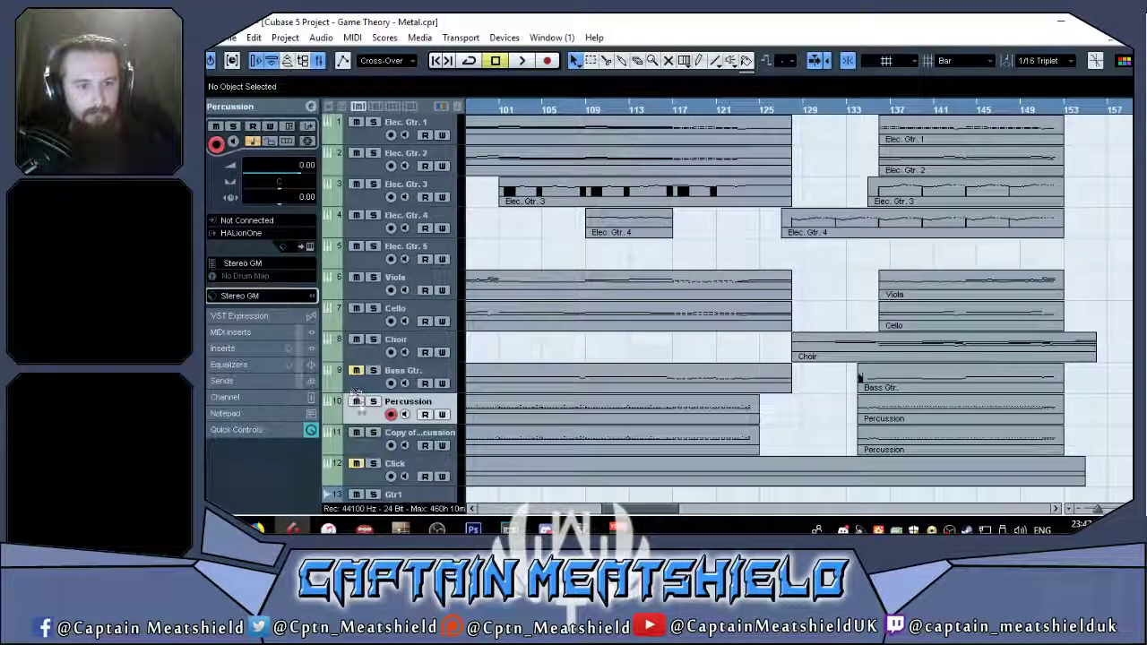
left_click(259, 234)
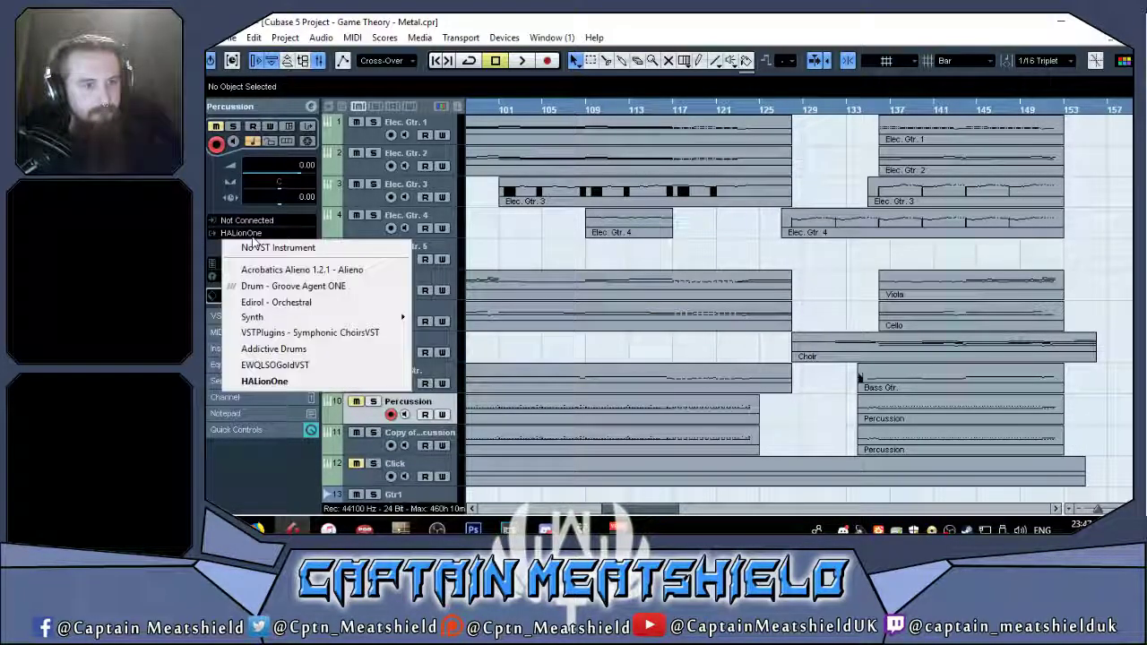
left_click(260, 346)
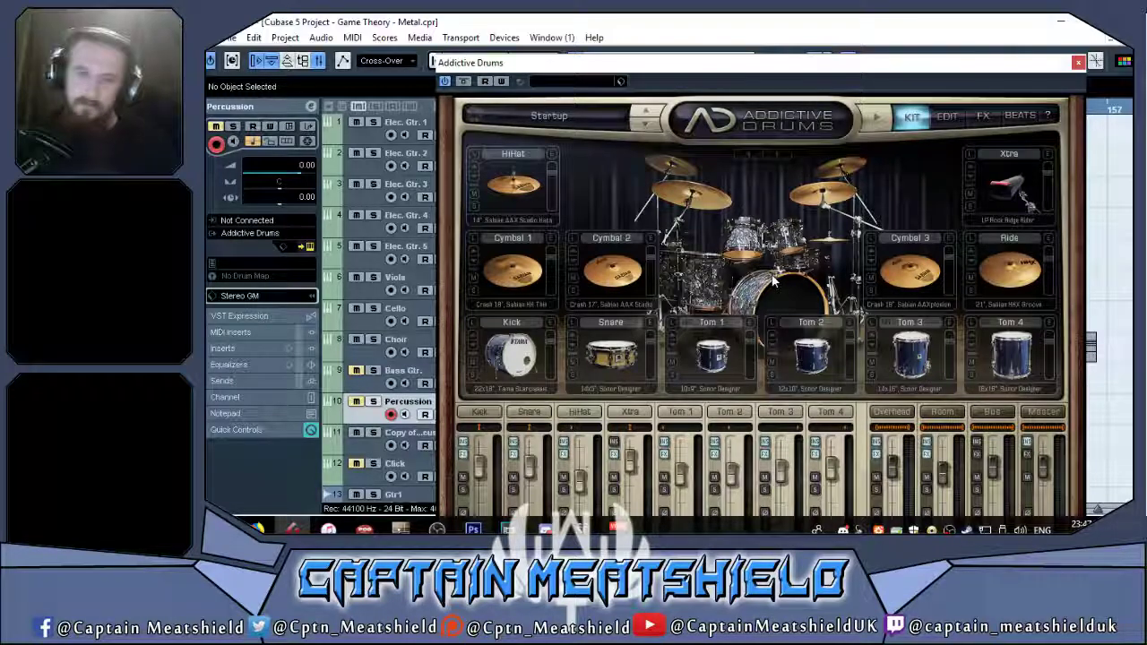
left_click_drag(747, 79, 680, 45)
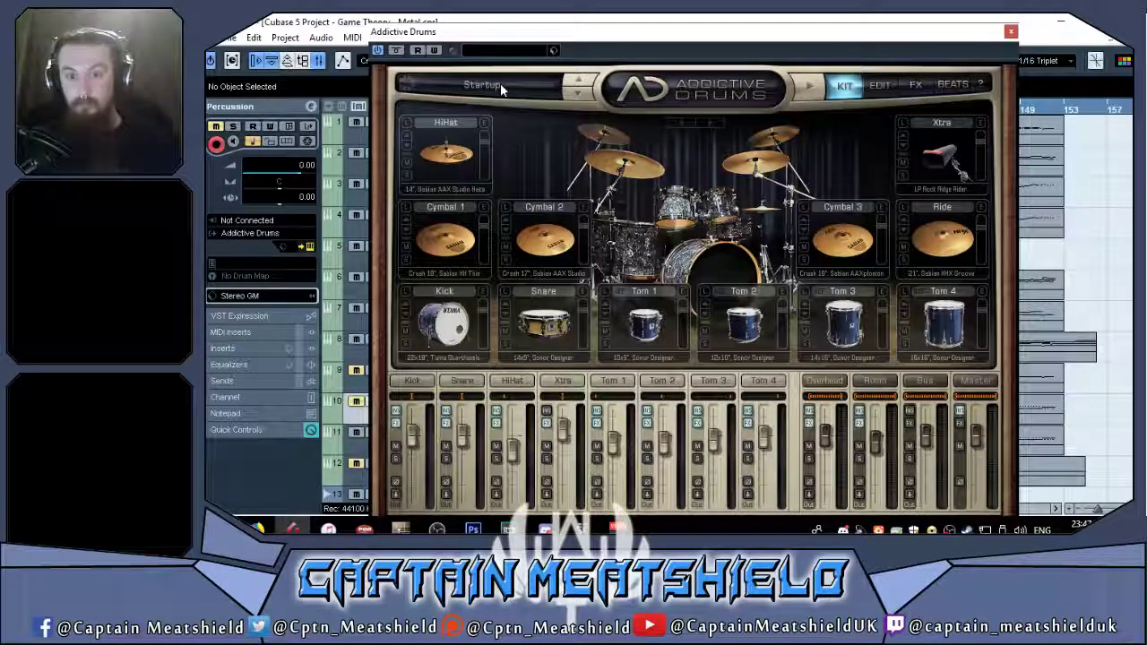
left_click(448, 358)
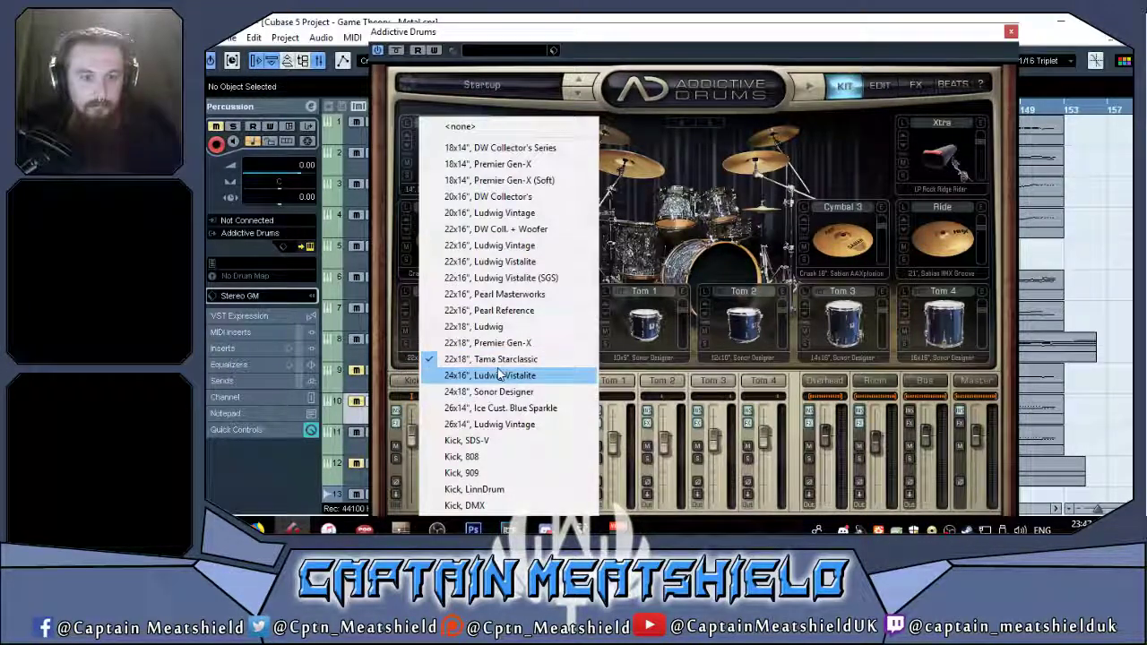
left_click(511, 375)
left_click(453, 362)
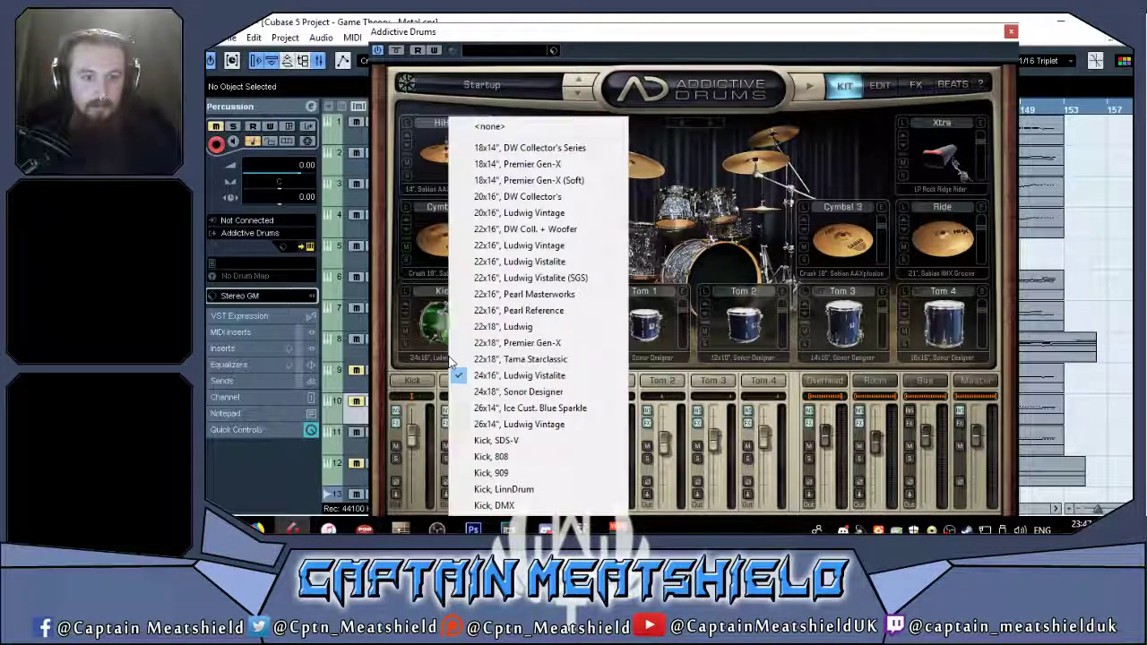
left_click(537, 359)
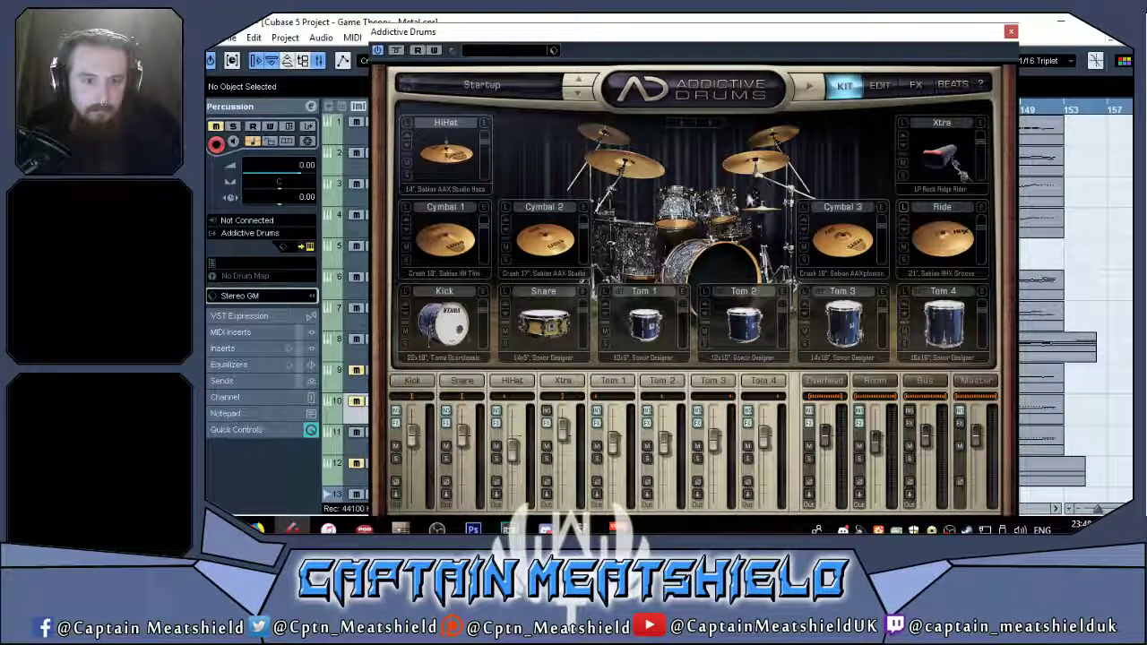
left_click(840, 274)
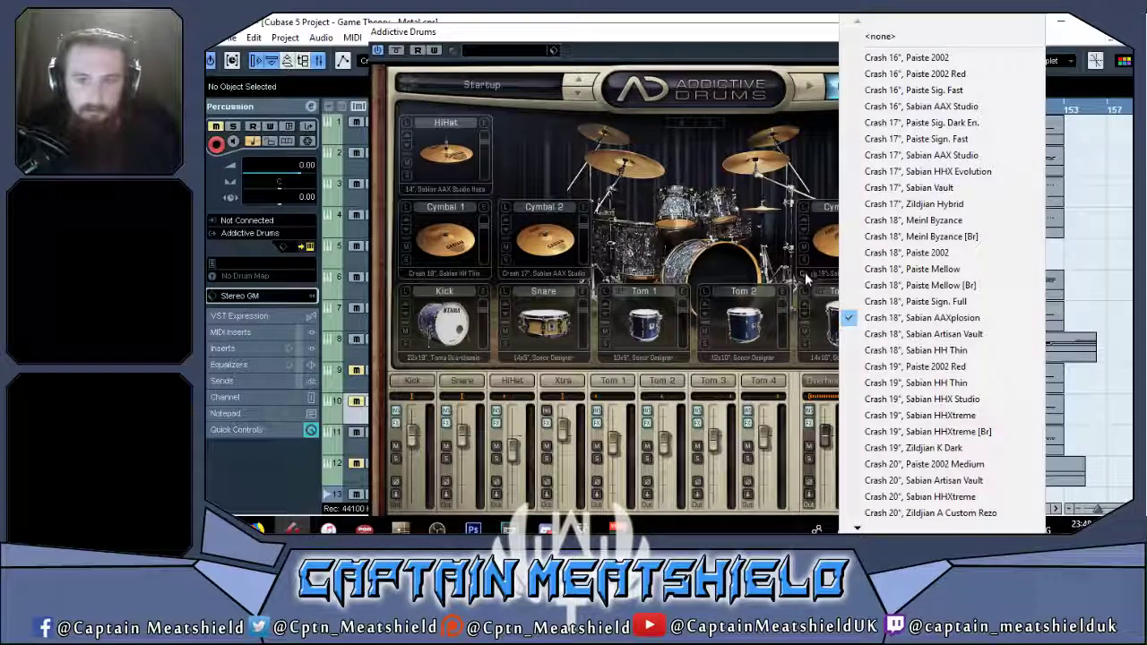
left_click(541, 274)
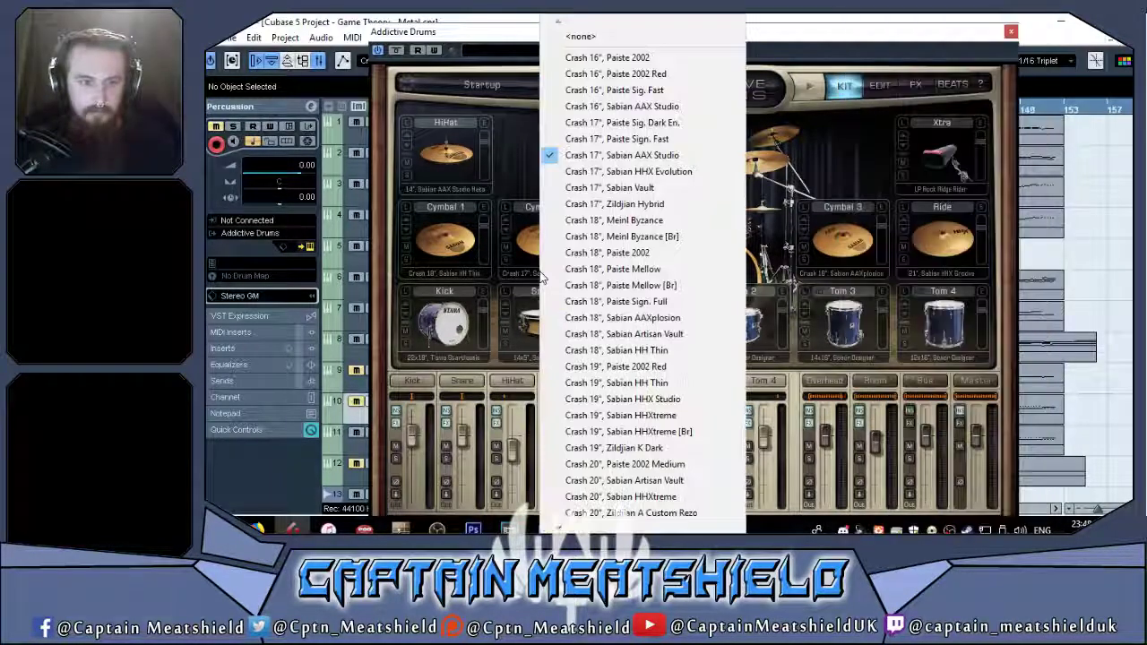
left_click(445, 274)
left_click(707, 202)
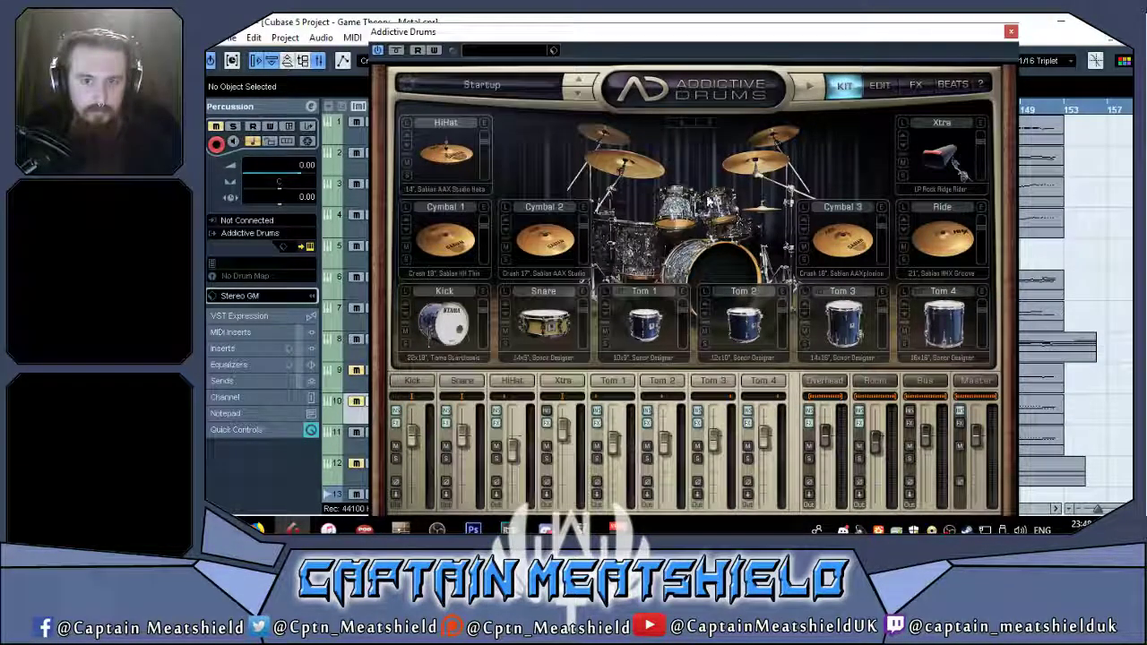
Load the user kit preset Griff_Drumsetup-KickReverb in Addictive Drums.
left_click(501, 86)
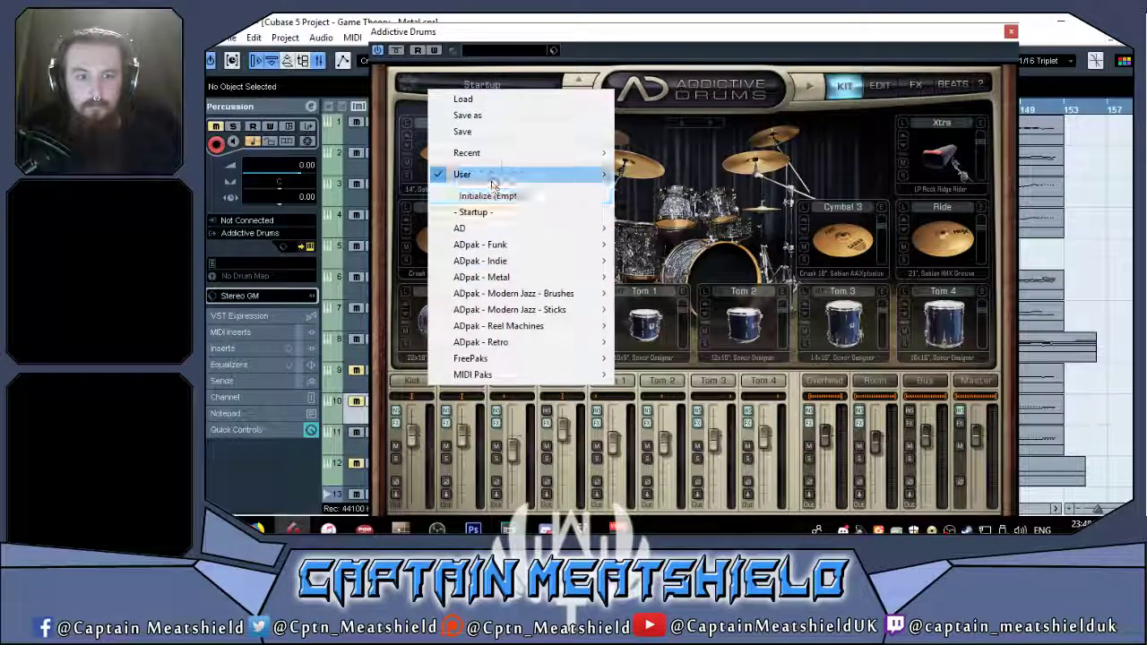
mouse_move(538, 174)
left_click(727, 226)
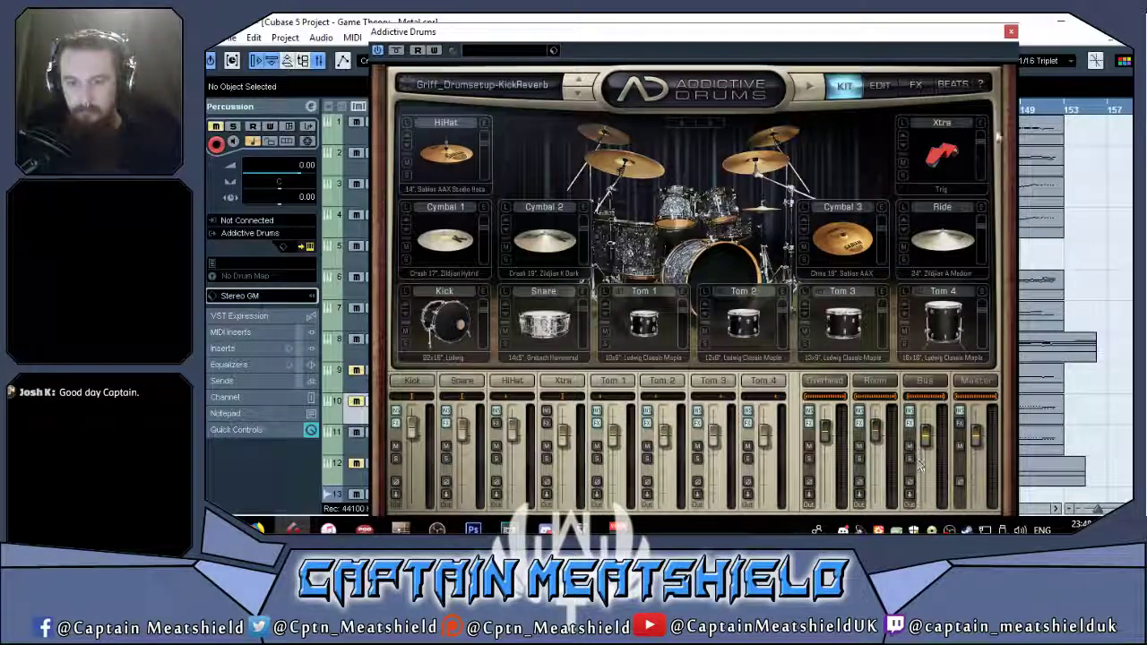
Load the user map preset Griff-Drums in the Addictive Drums key map, check its note assignments and accept it.
left_click(980, 84)
left_click(994, 89)
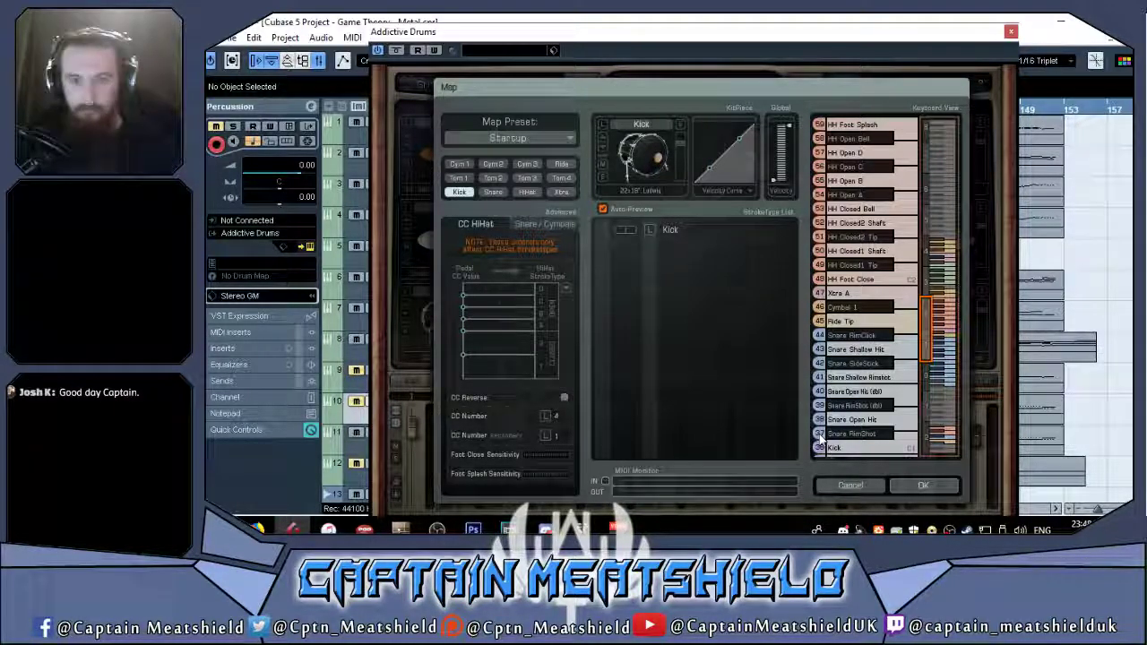
left_click_drag(925, 329, 930, 375)
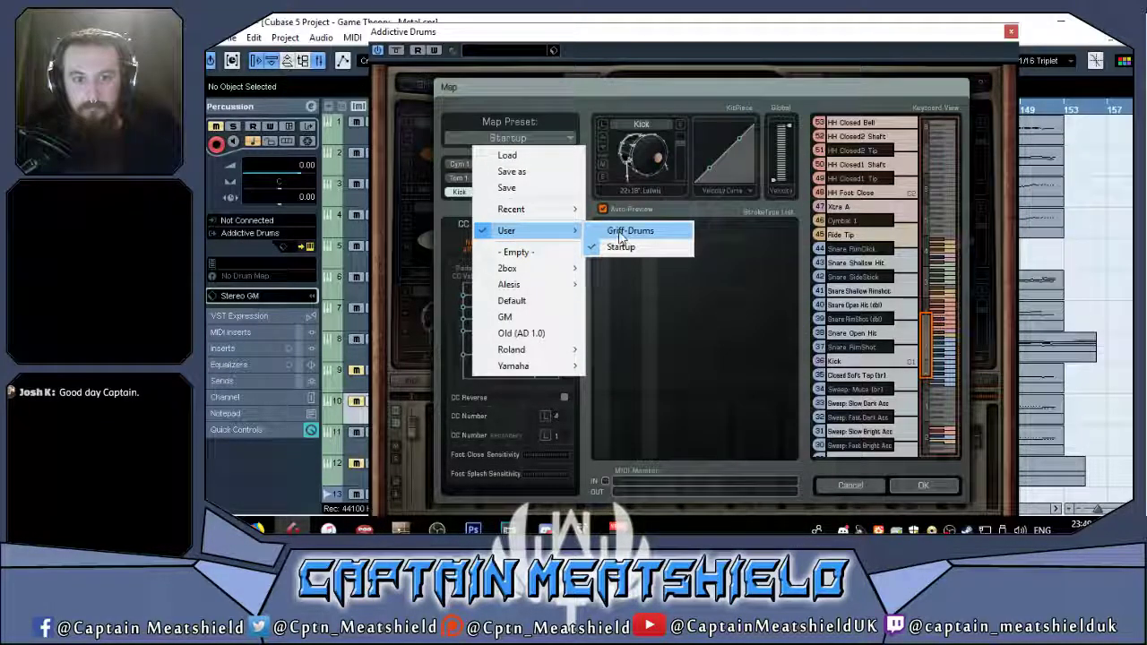
left_click(619, 233)
scroll(926, 368, "up", 5)
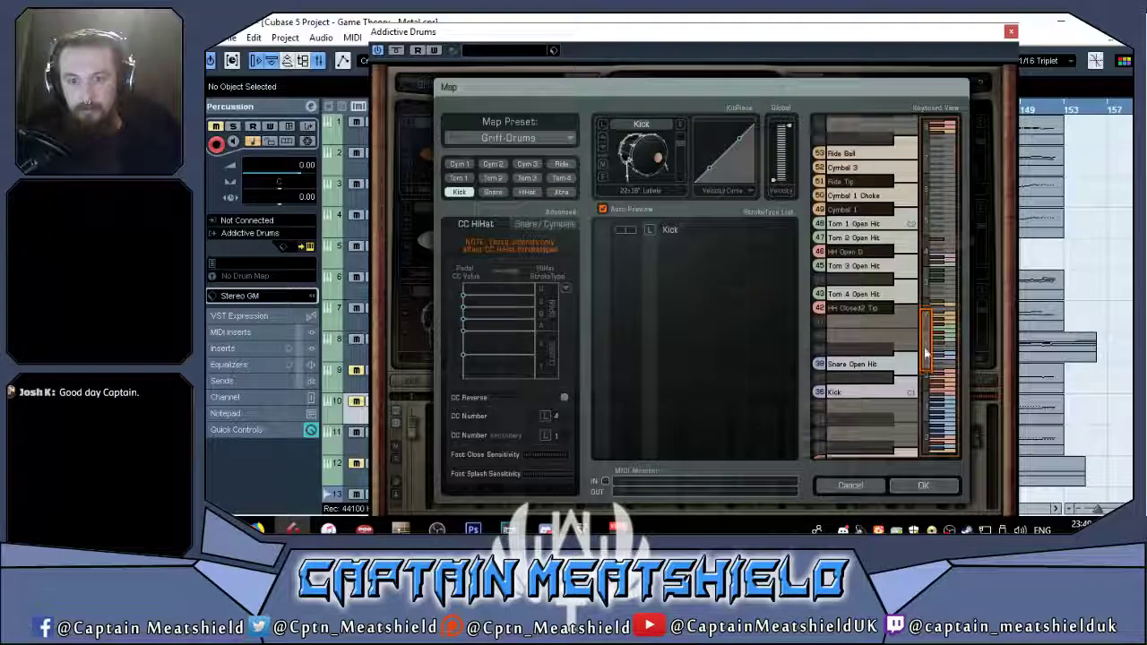
mouse_move(925, 327)
left_mouse_down()
mouse_move(925, 363)
mouse_move(925, 348)
left_mouse_up()
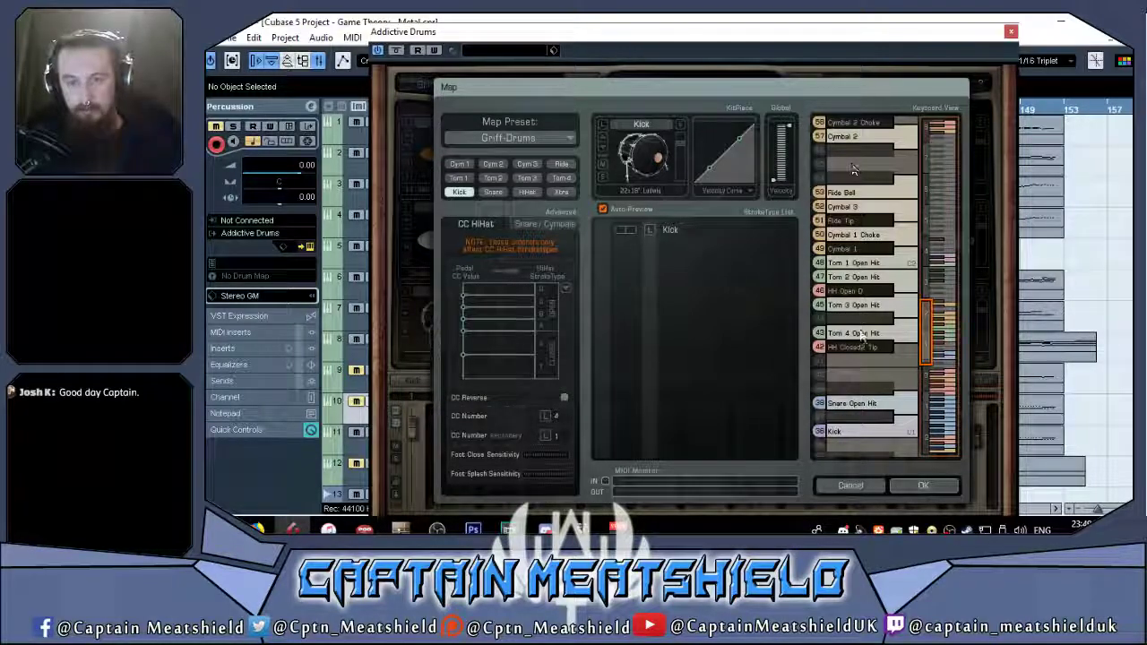
scroll(928, 356, "up", 3)
scroll(928, 354, "down", 1)
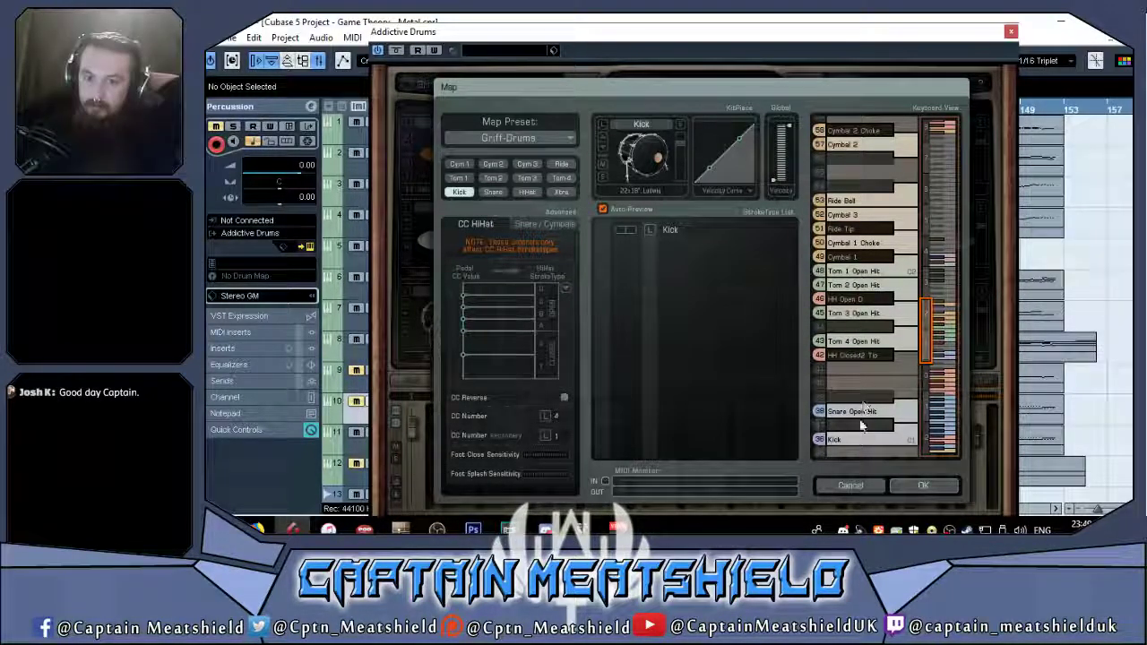
left_click(920, 485)
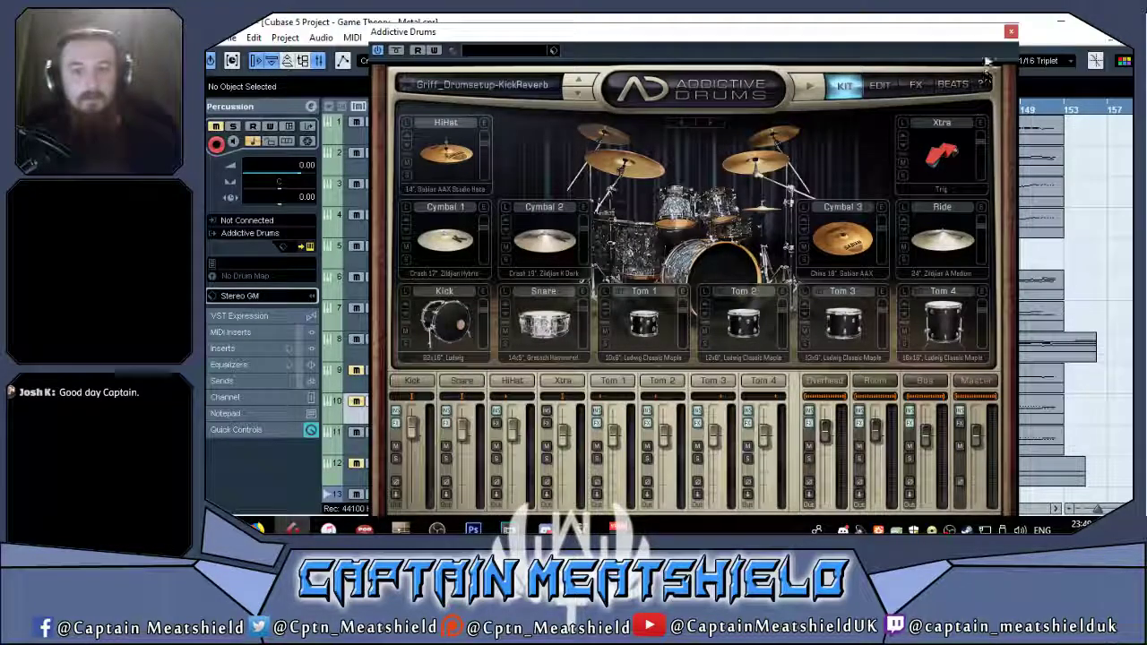
Close Addictive Drums and play the duplicated Percussion track soloed from bar 35.
left_click(1010, 34)
left_click_drag(645, 507, 538, 509)
left_click(837, 111)
left_click_drag(1097, 509, 1101, 509)
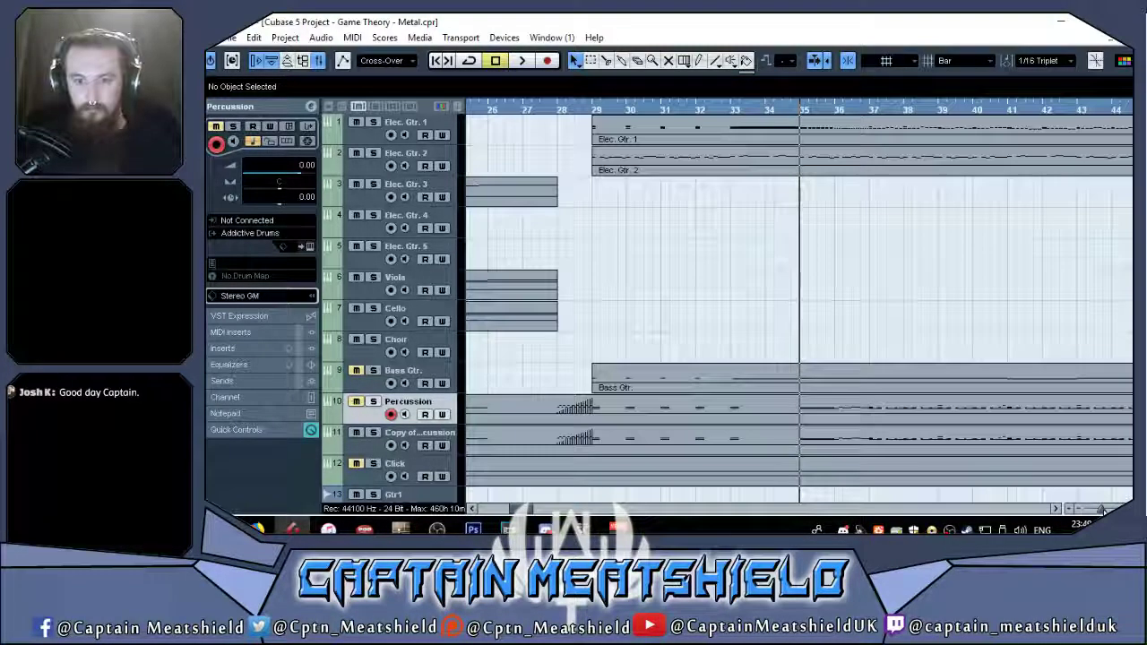
scroll(739, 397, "down", 2)
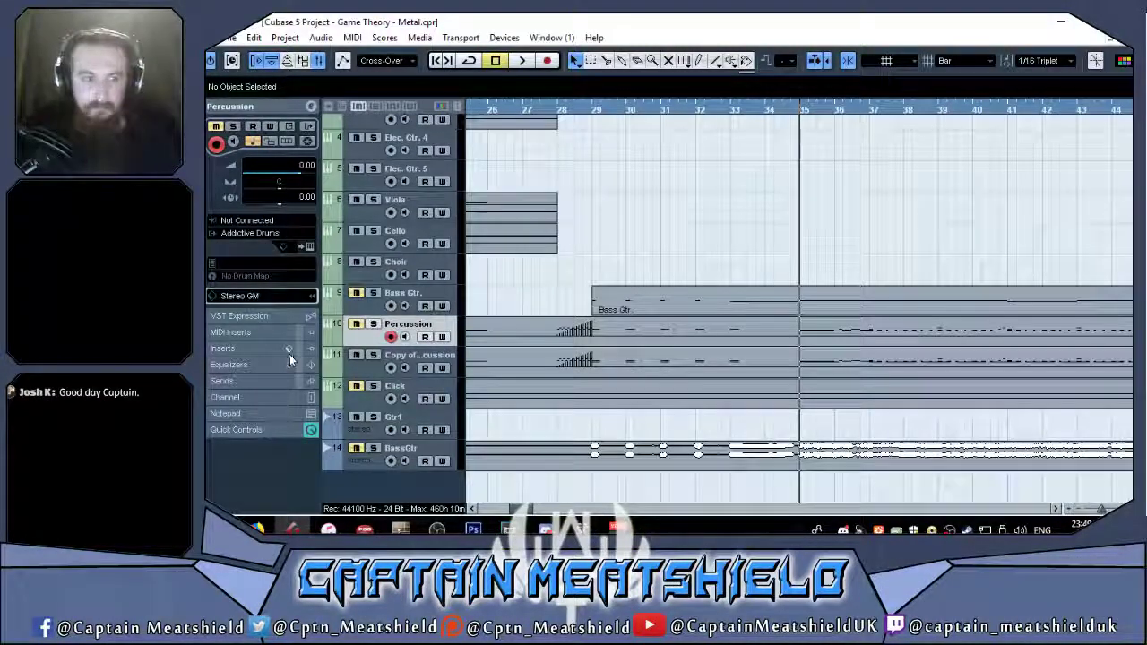
key("Down")
left_click_drag(512, 509, 527, 518)
key("space")
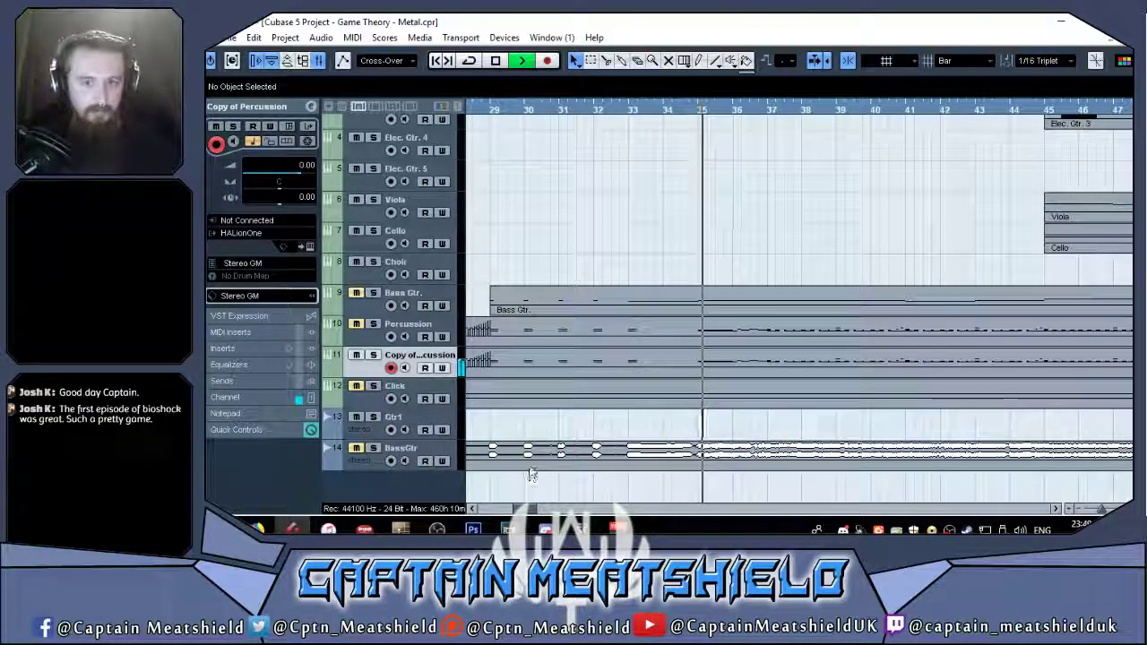
left_click(371, 356)
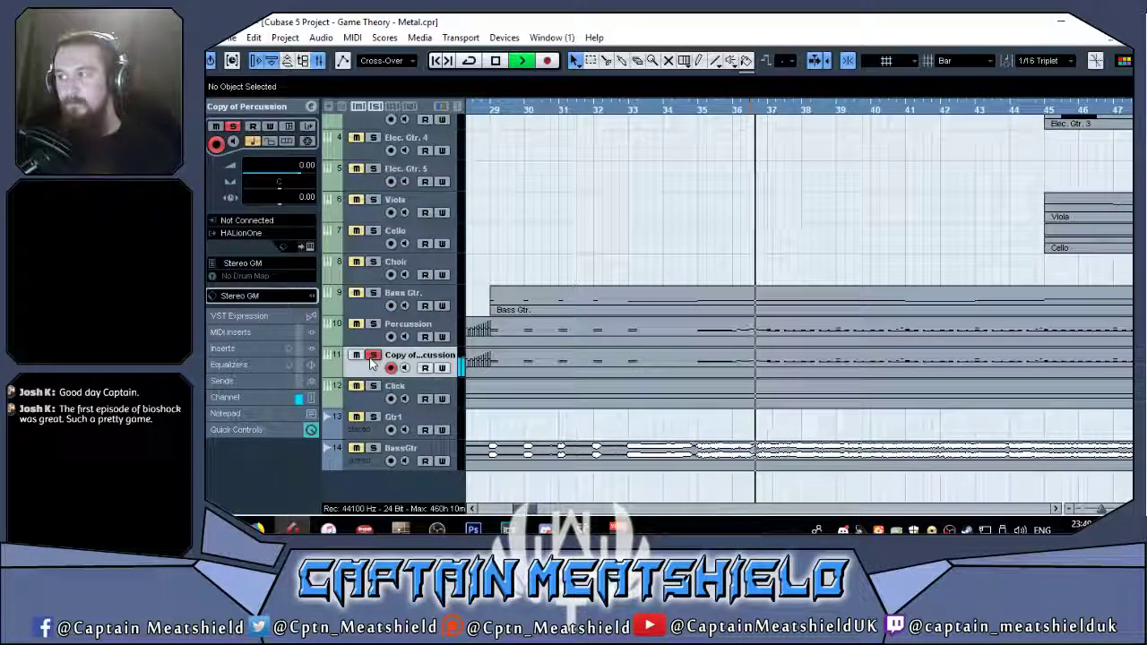
Follow the duplicated part's notes in the Key Editor during playback, then close the editor and stop playback.
double_click(804, 361)
scroll(802, 329, "down", 10)
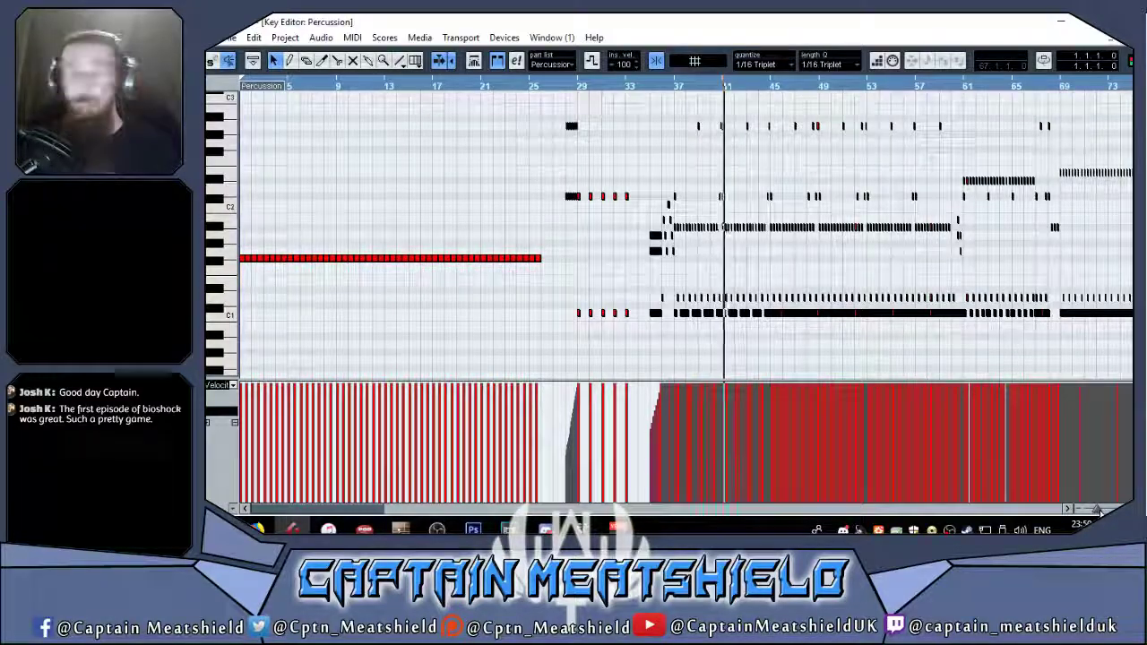
left_click_drag(1100, 510, 1103, 508)
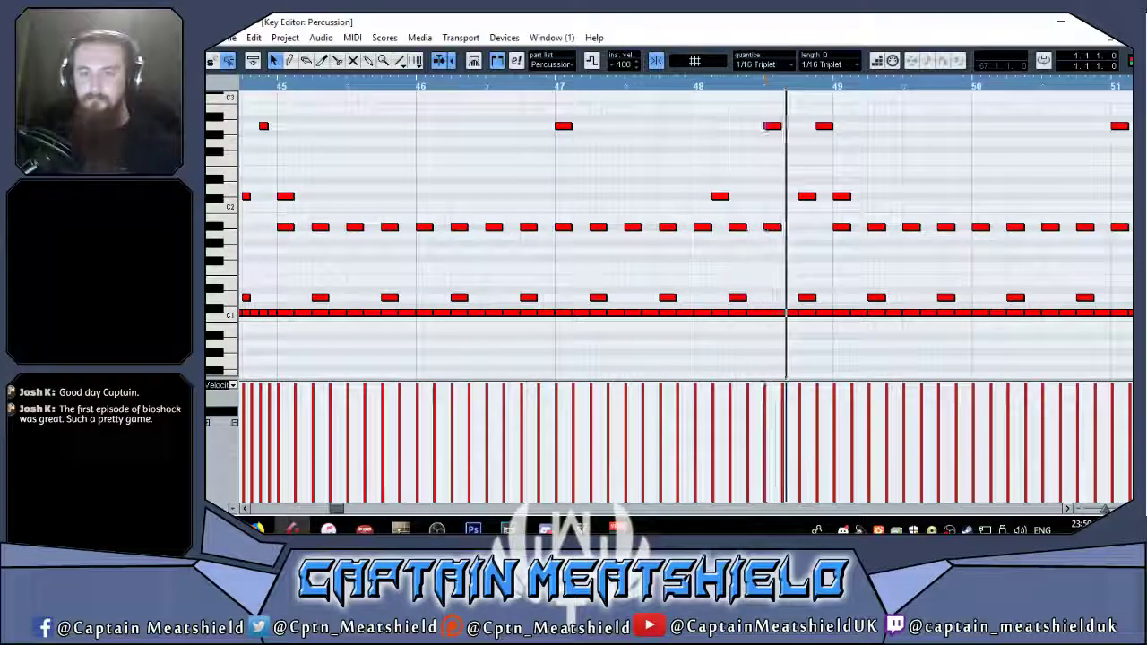
key("g")
key("g")
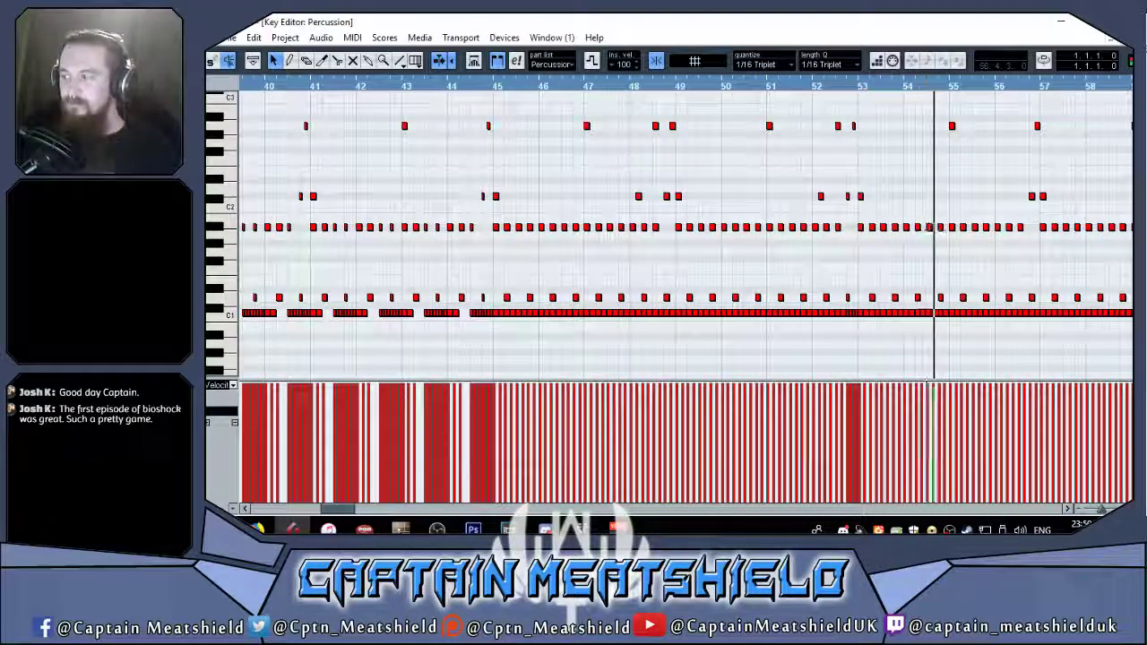
key("Escape")
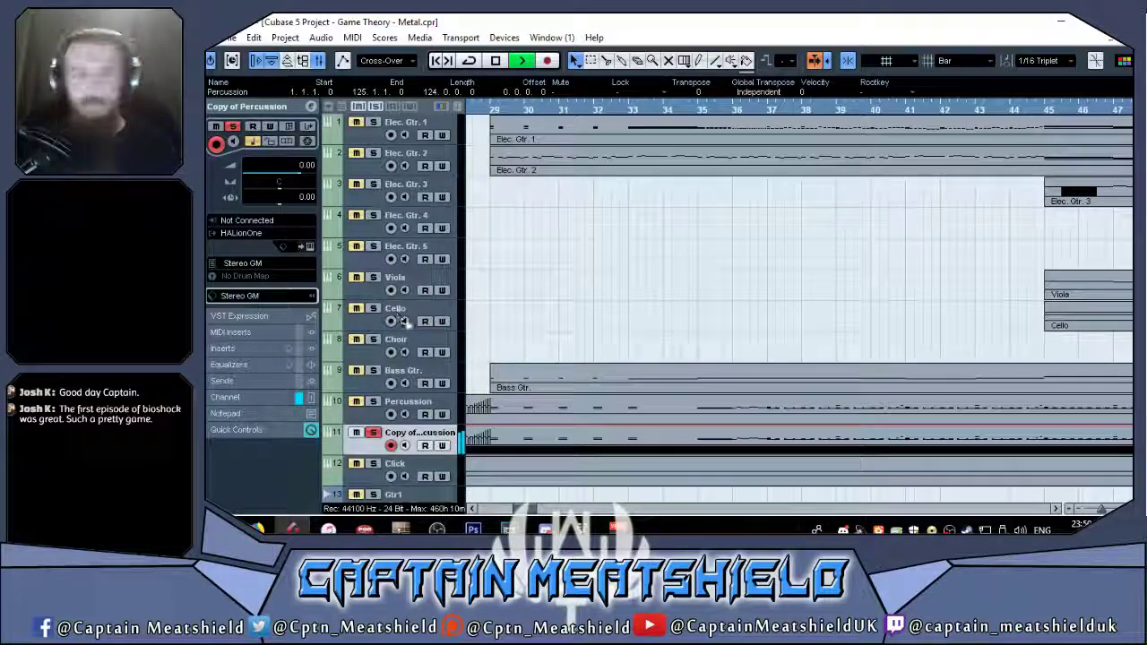
left_click(494, 60)
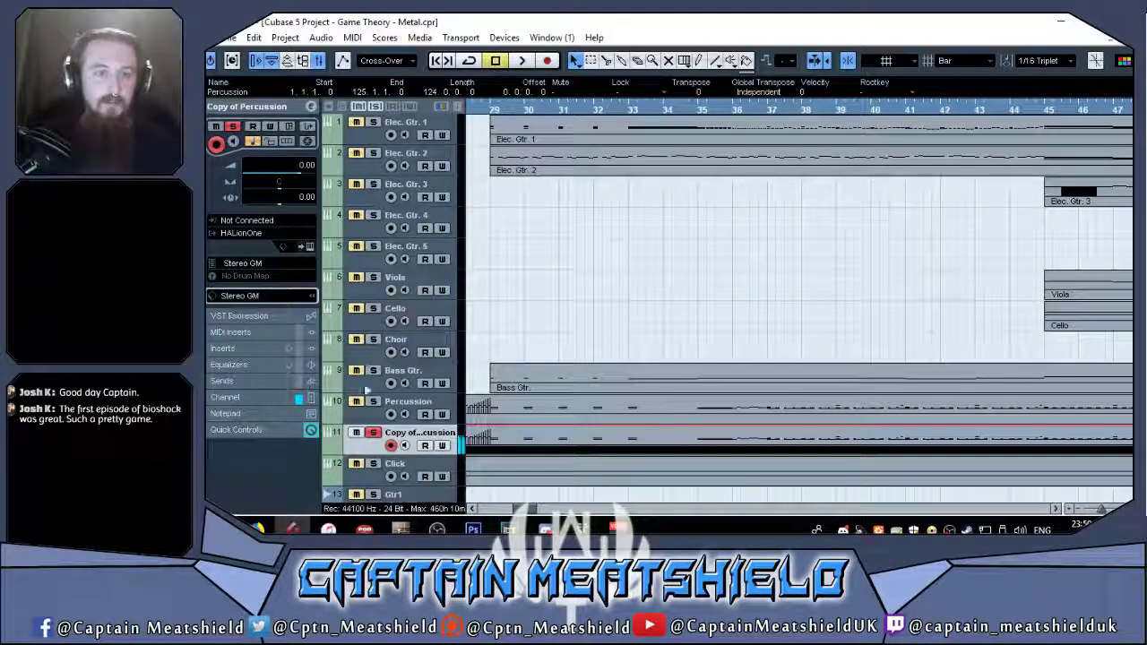
Unsolo the duplicate track, unmute and solo the original Percussion track, and play it from bar 35.
left_click(374, 433)
left_click(356, 401)
left_click(374, 401)
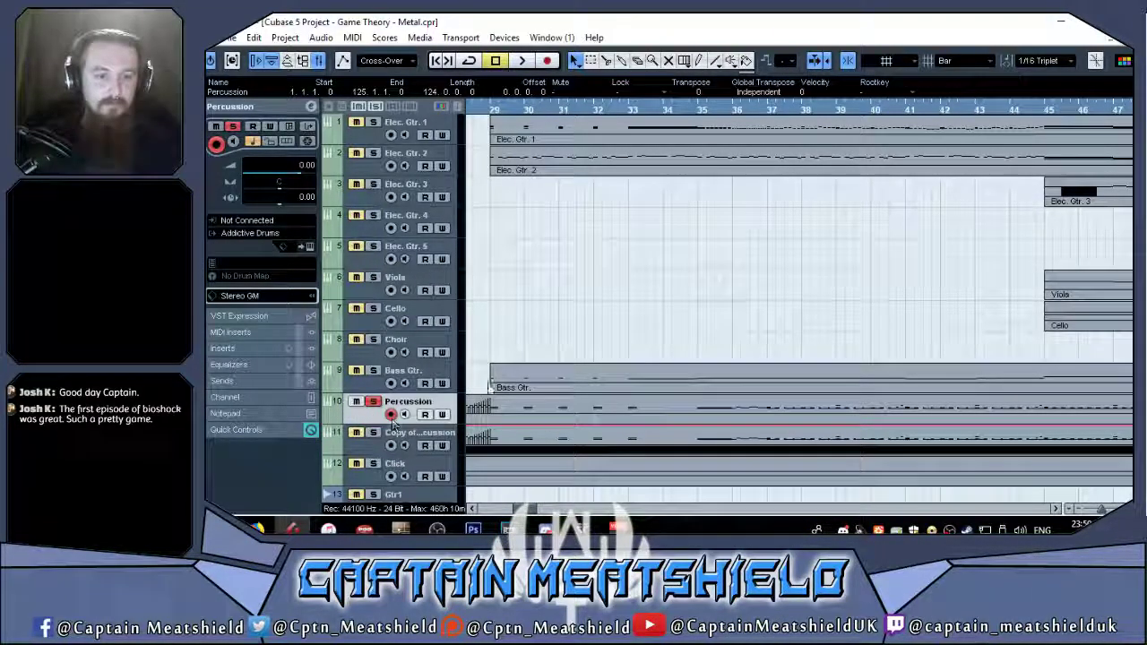
left_click(701, 109)
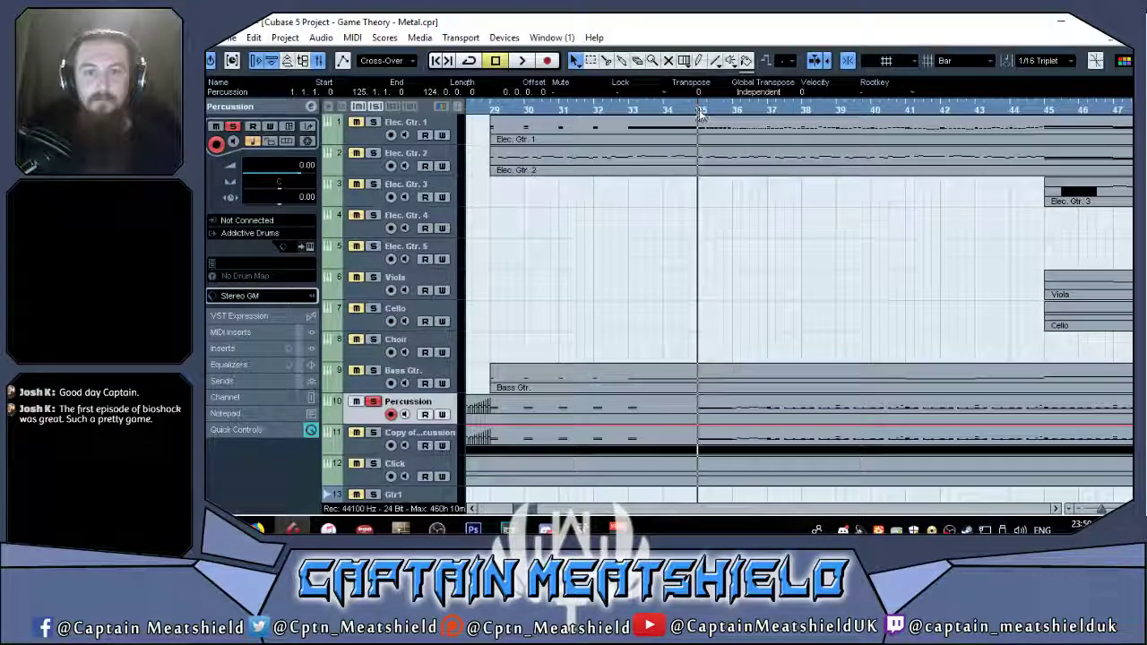
key("space")
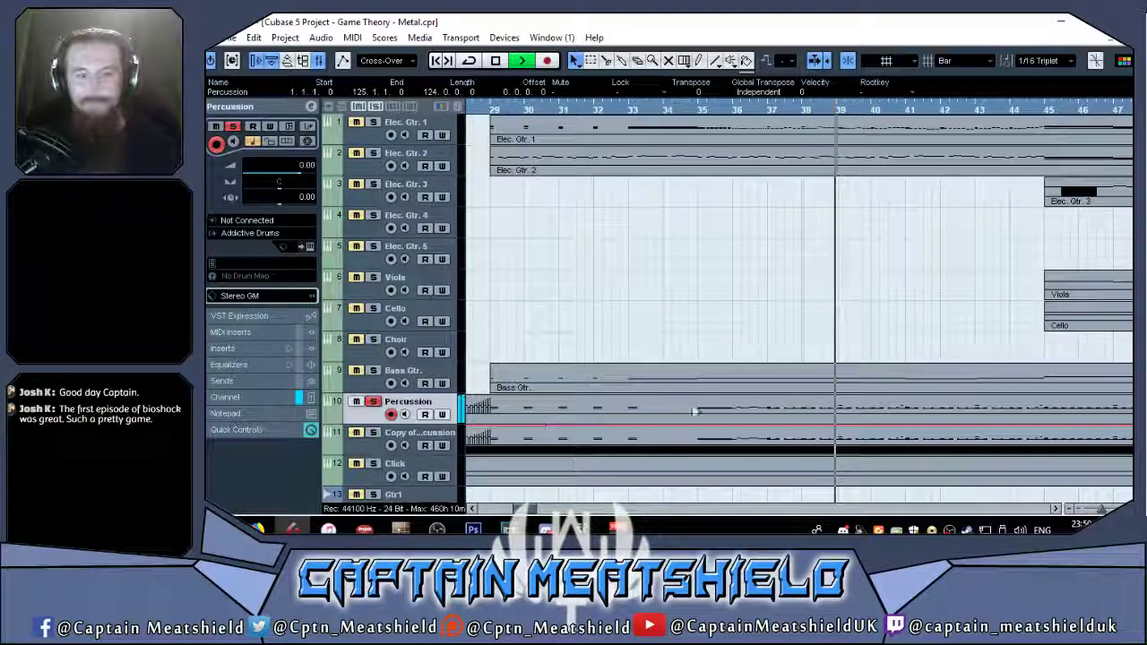
Open the Percussion part in the Key Editor and set the Percussion channel's mixer level to -10.
double_click(828, 409)
scroll(865, 290, "down", 10)
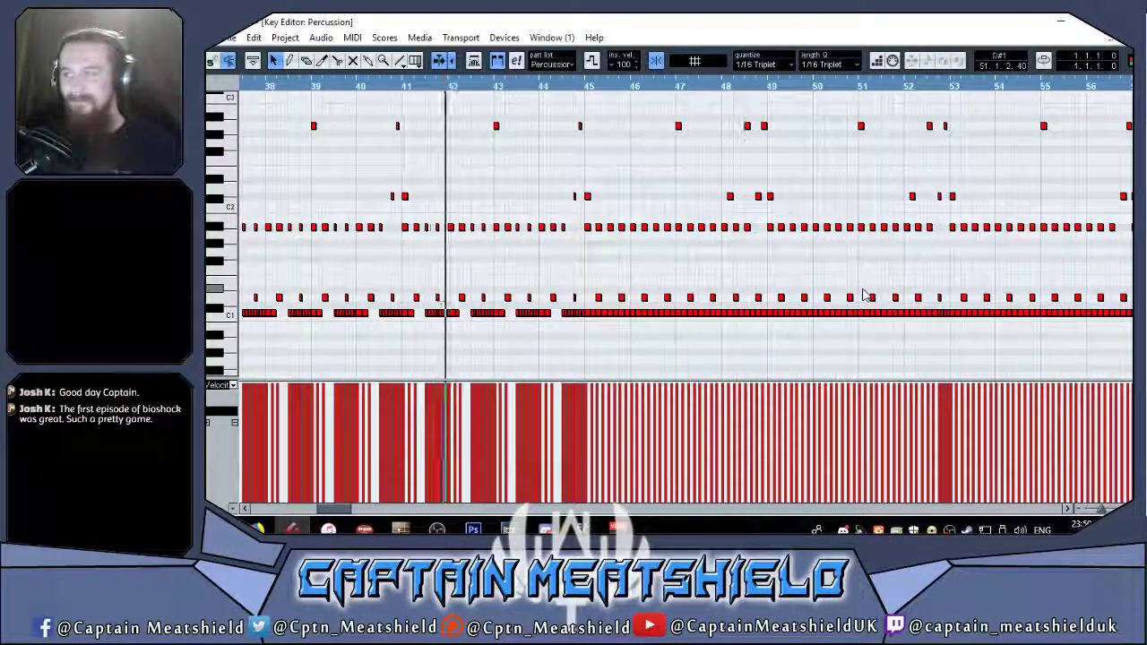
key("F3")
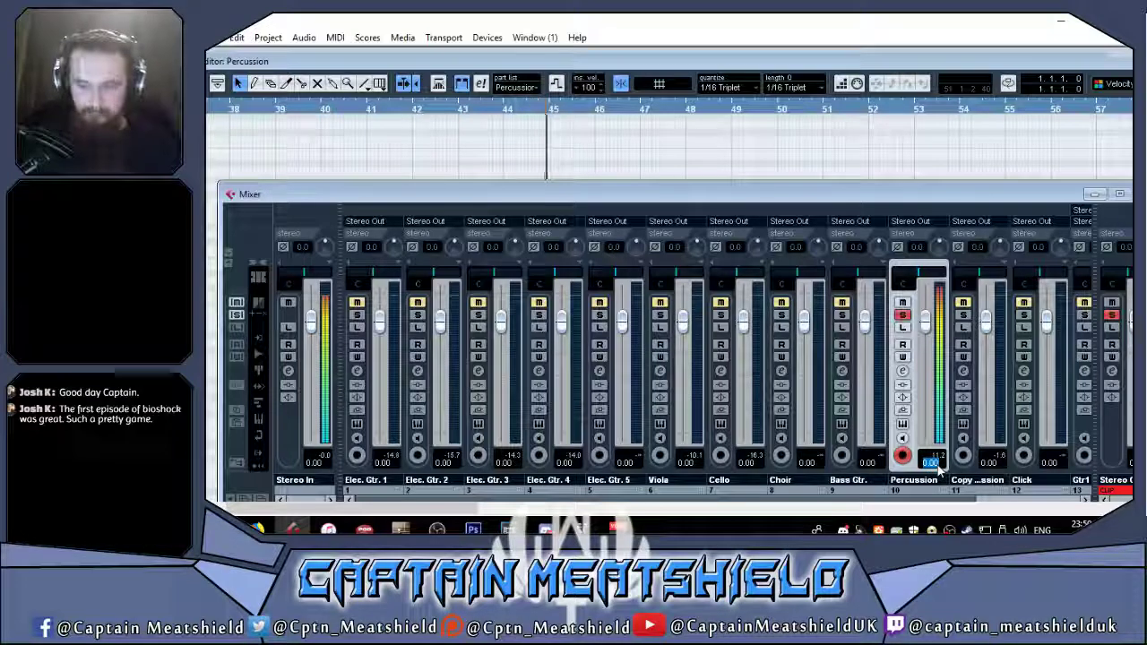
type("-10")
key("Return")
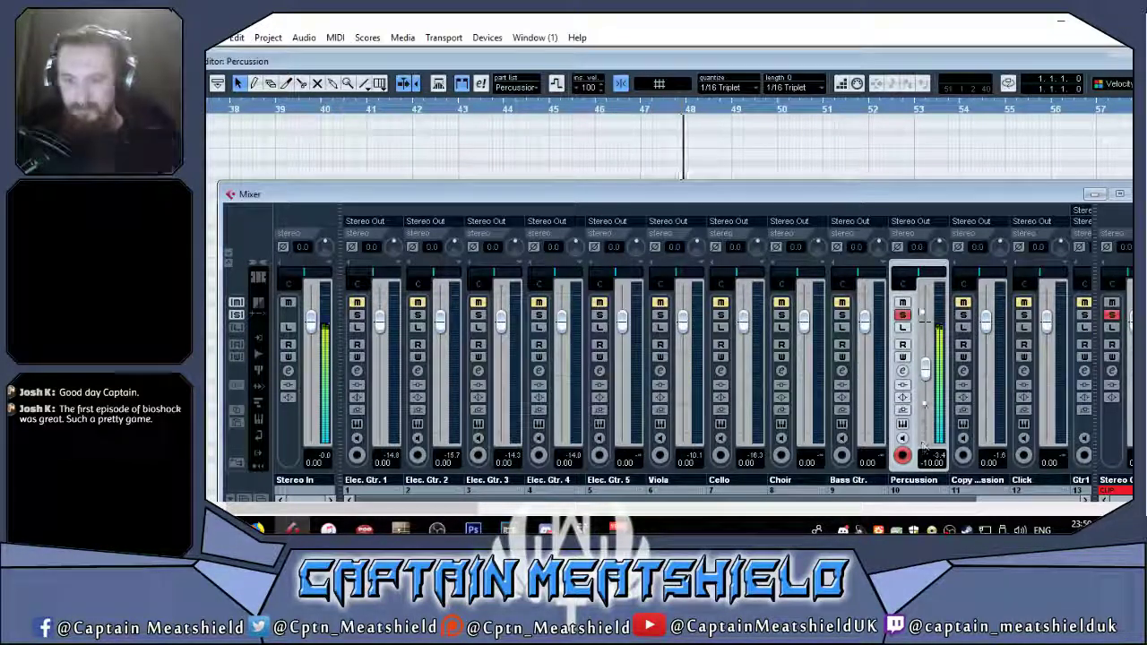
left_click_drag(887, 193, 871, 114)
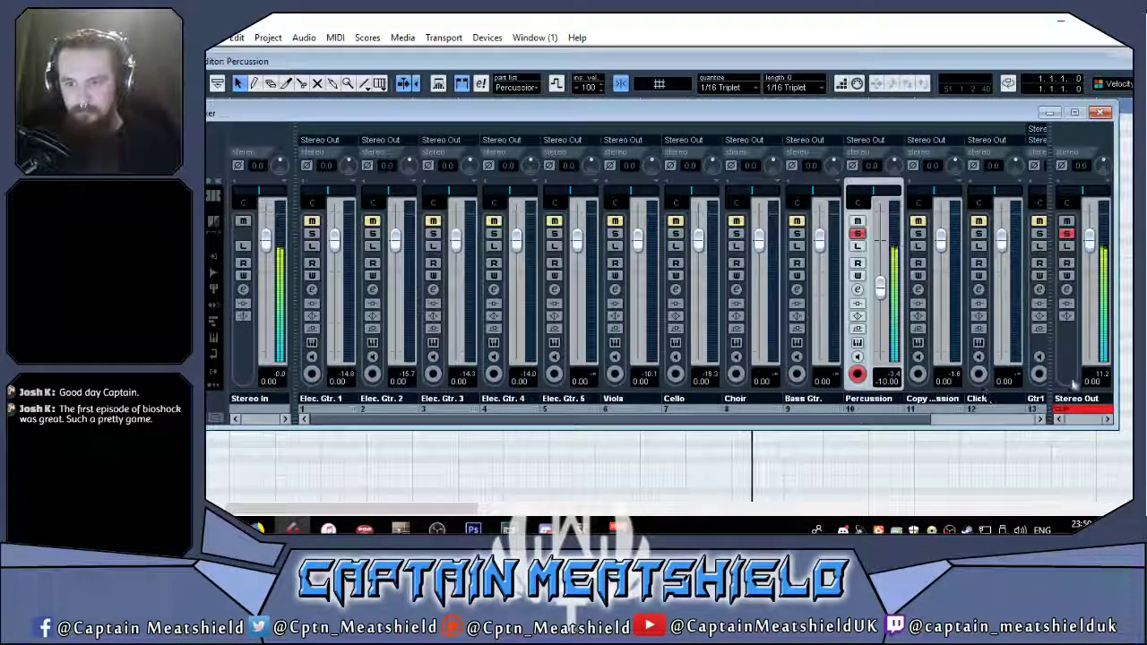
scroll(1028, 420, "right", 2)
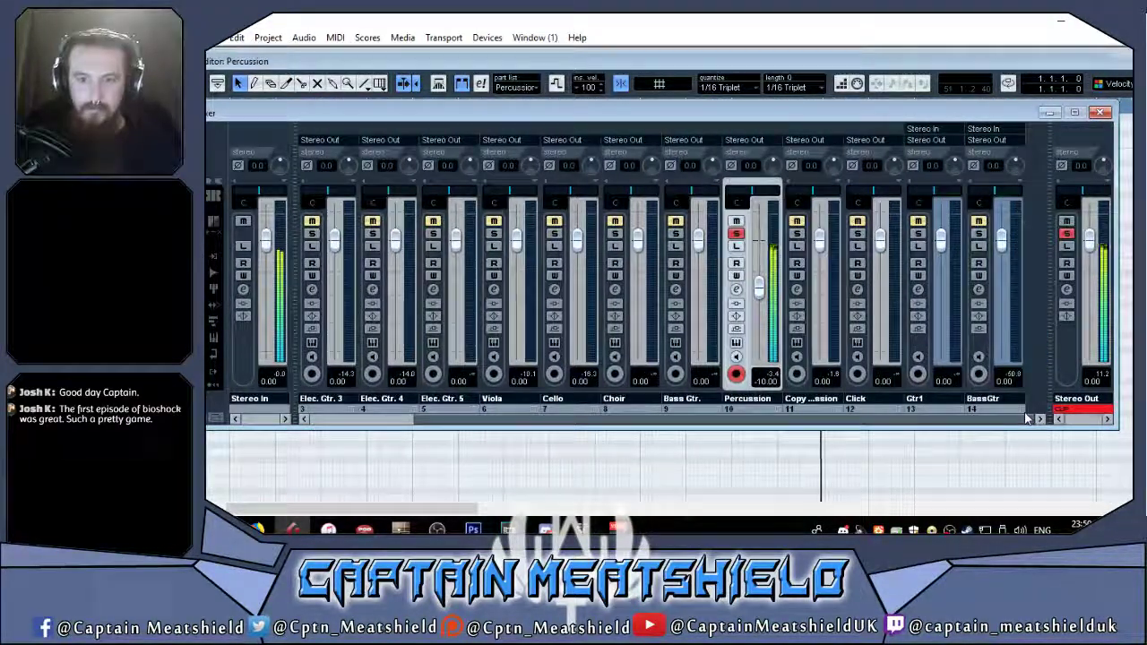
key("F3")
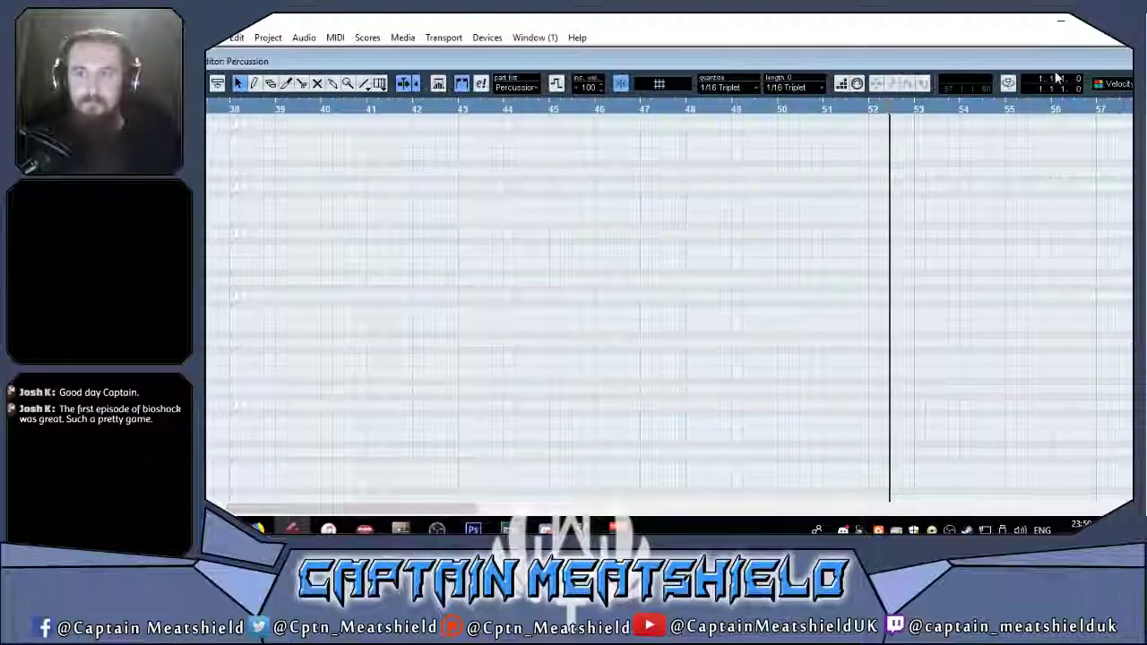
Follow the Percussion part's notes in the Key Editor during playback from bar 53 onwards.
scroll(990, 222, "down", 5)
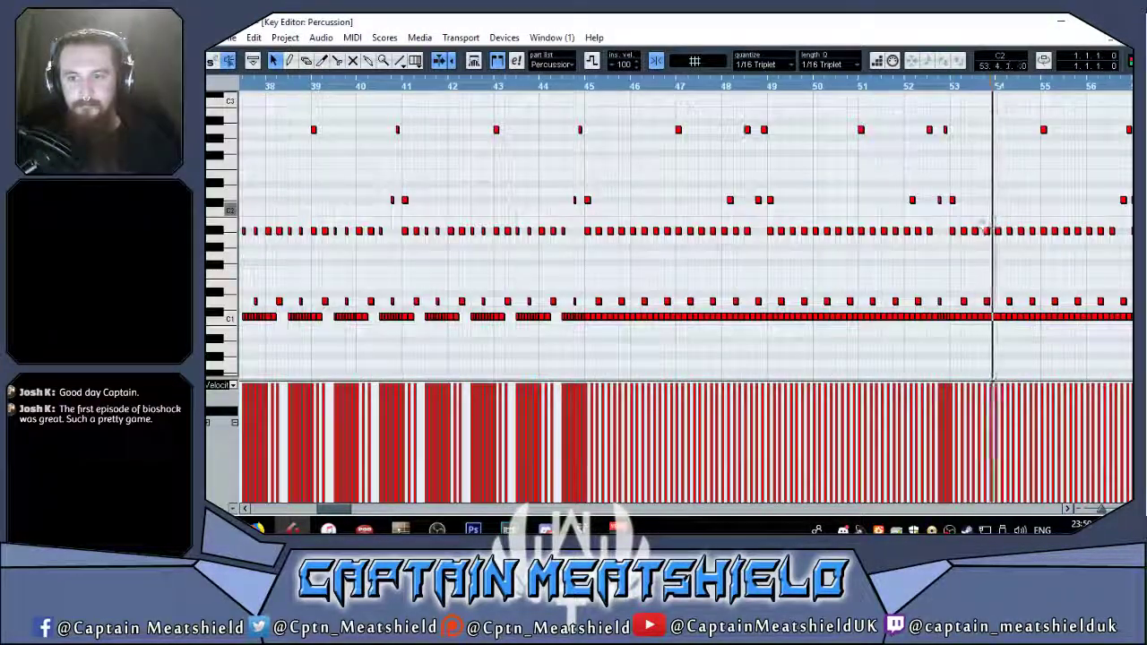
scroll(584, 327, "right", 8)
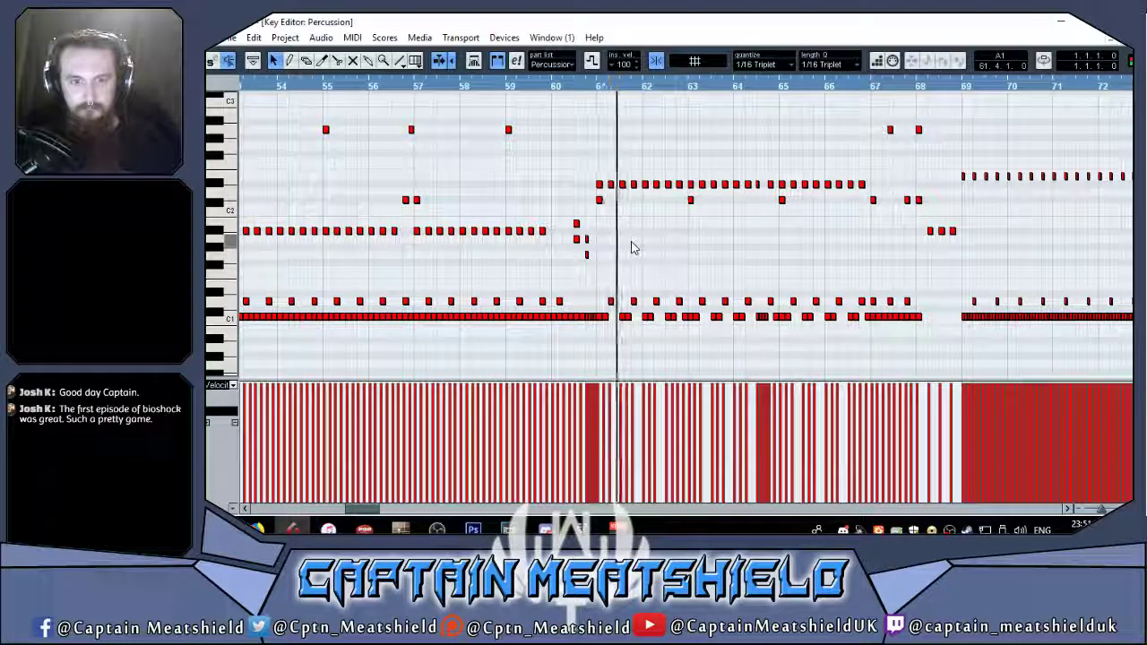
left_click_drag(368, 509, 399, 513)
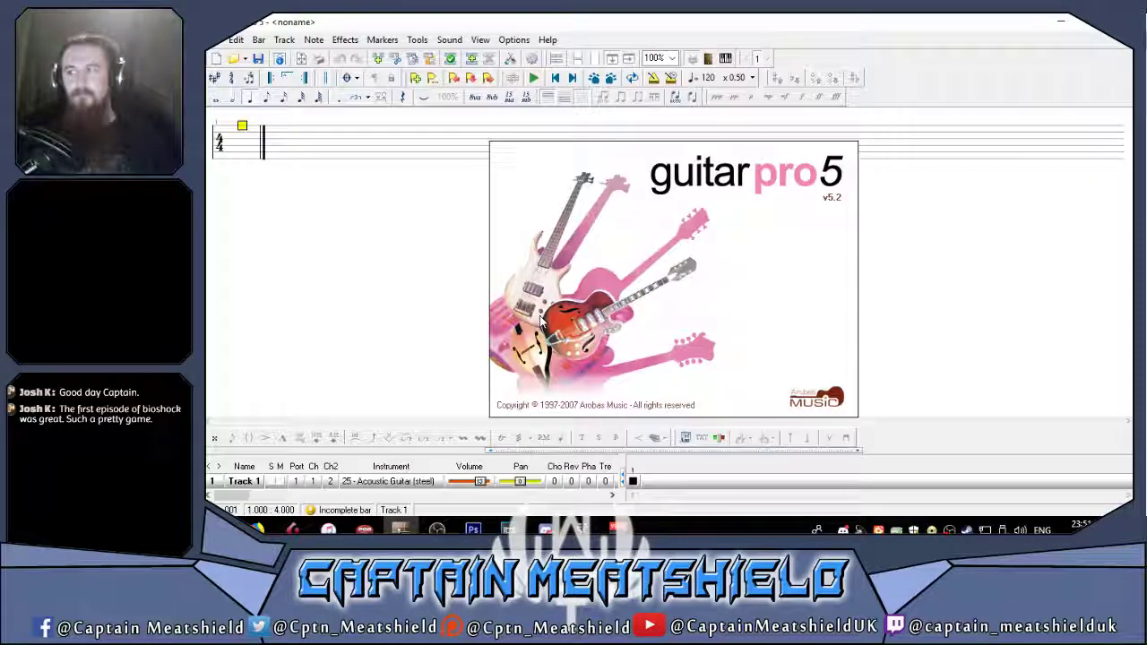
Switch to Guitar Pro, open 2015-12 - Game Theory - Science Blaster.gp5 and compare its Percussion track's tab with the Cubase notes.
left_click(246, 59)
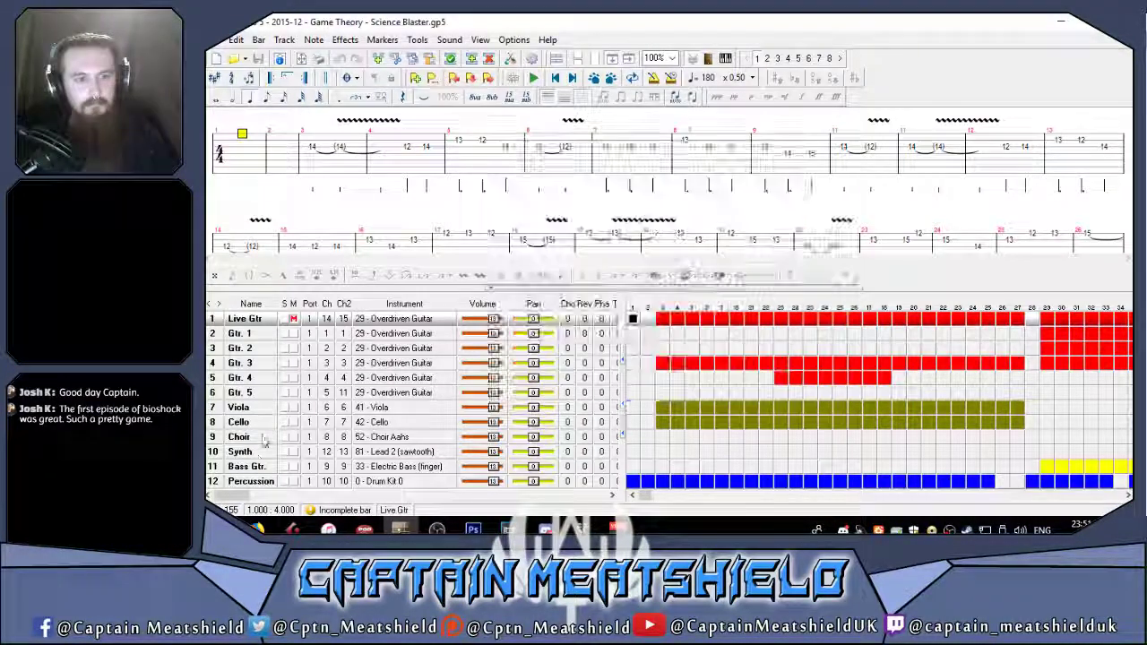
left_click(250, 481)
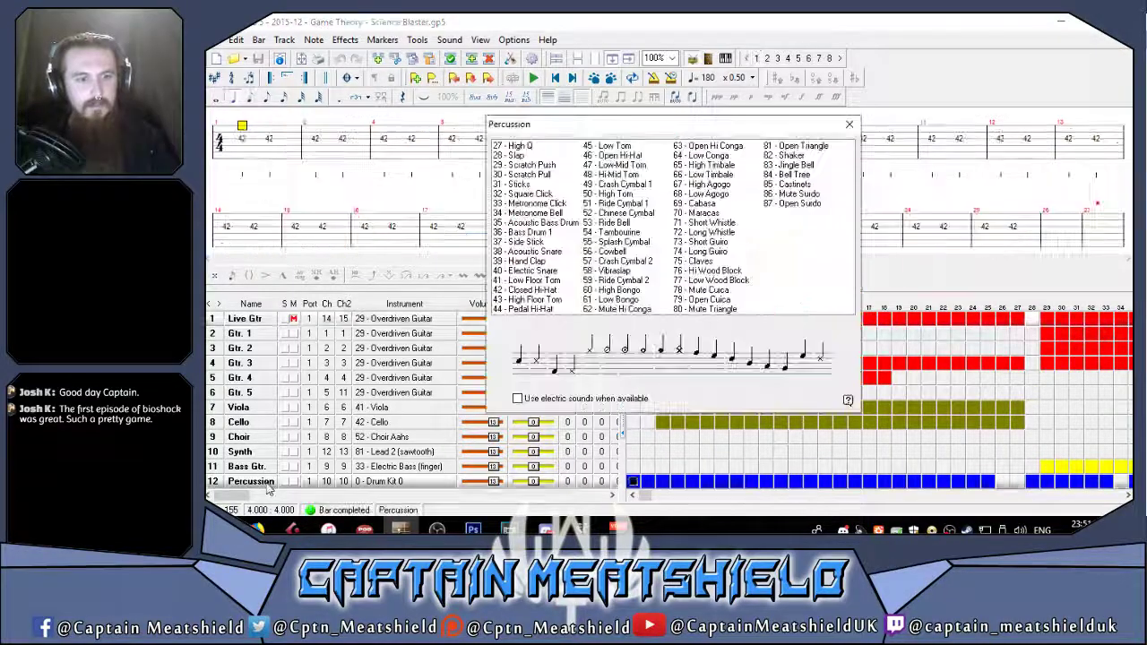
left_click(848, 125)
key("alt+Tab")
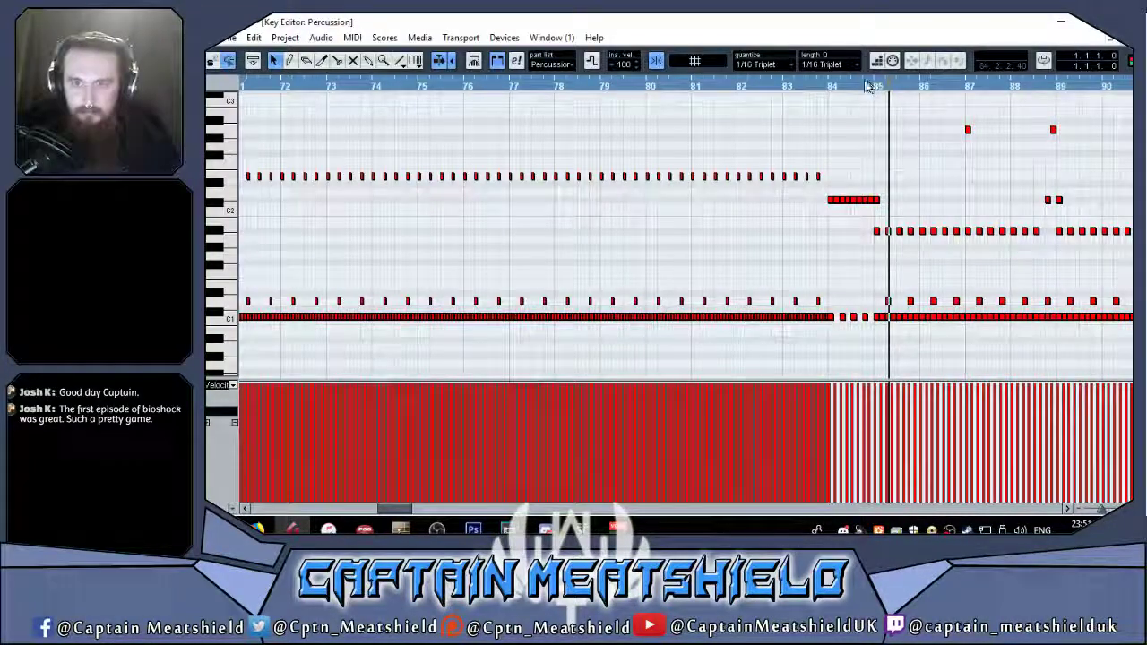
key("alt+Tab")
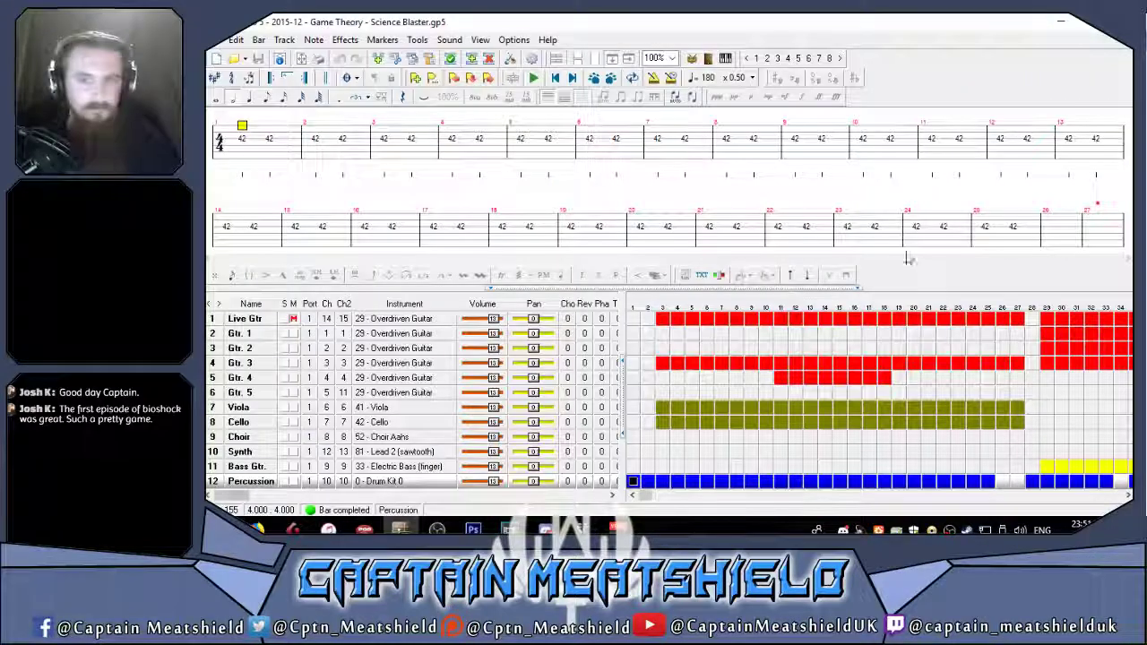
scroll(667, 184, "down", 8)
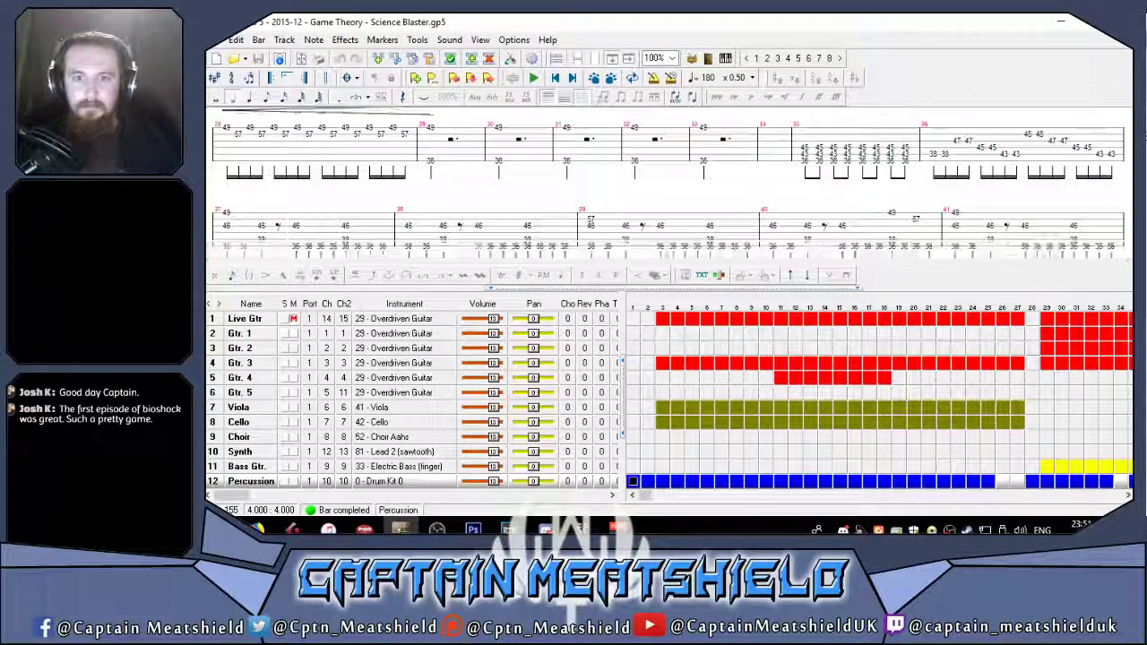
scroll(668, 183, "down", 4)
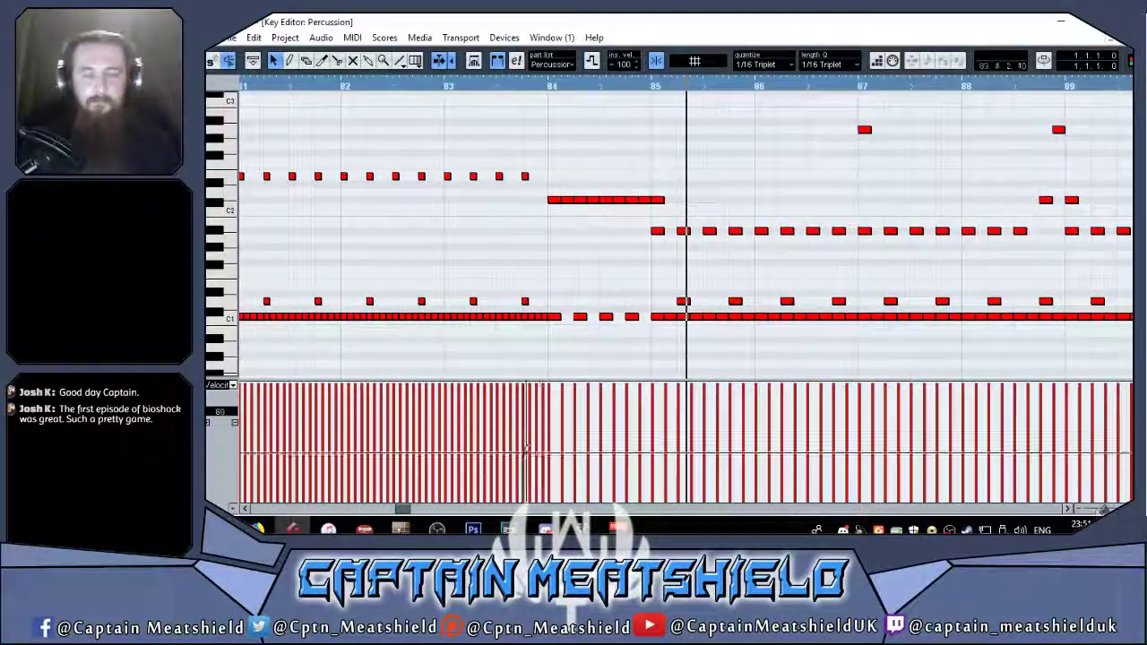
Raise every second crash note in bar 84 of the Percussion part by one semitone to D2.
left_click_drag(403, 513, 400, 512)
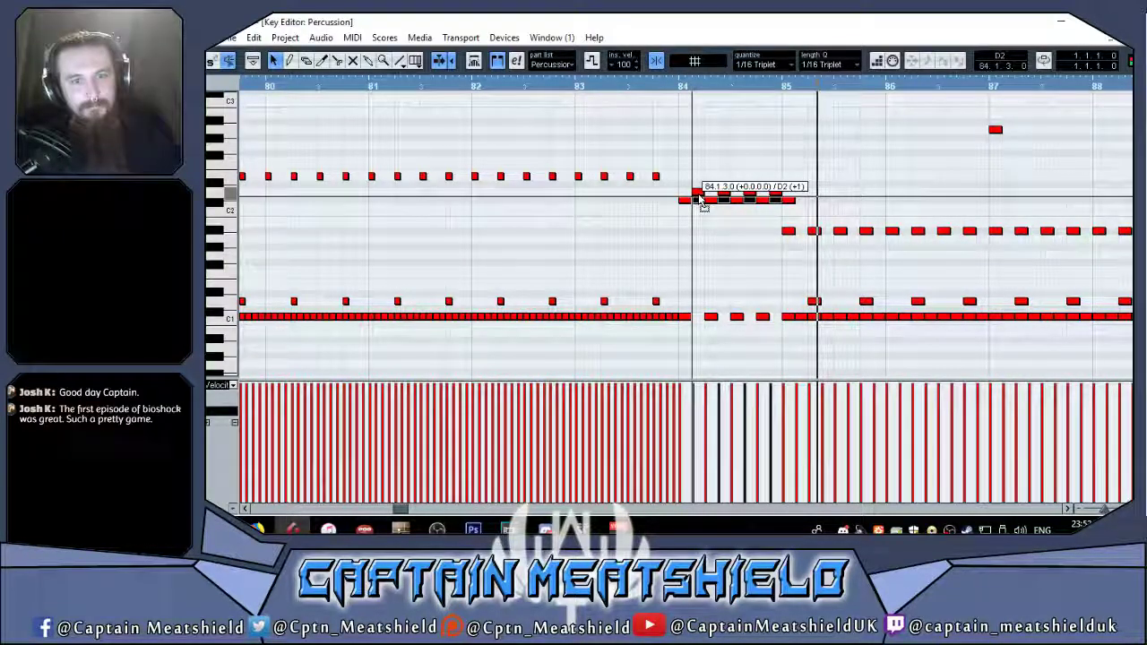
left_click_drag(704, 205, 700, 199)
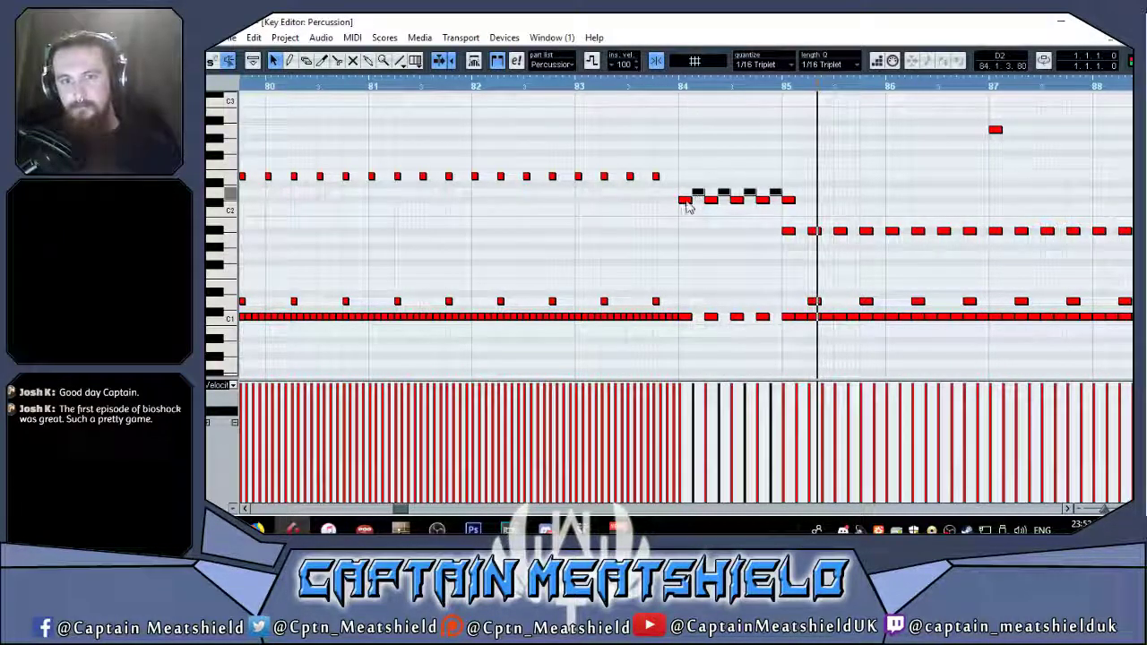
key("ctrl+z")
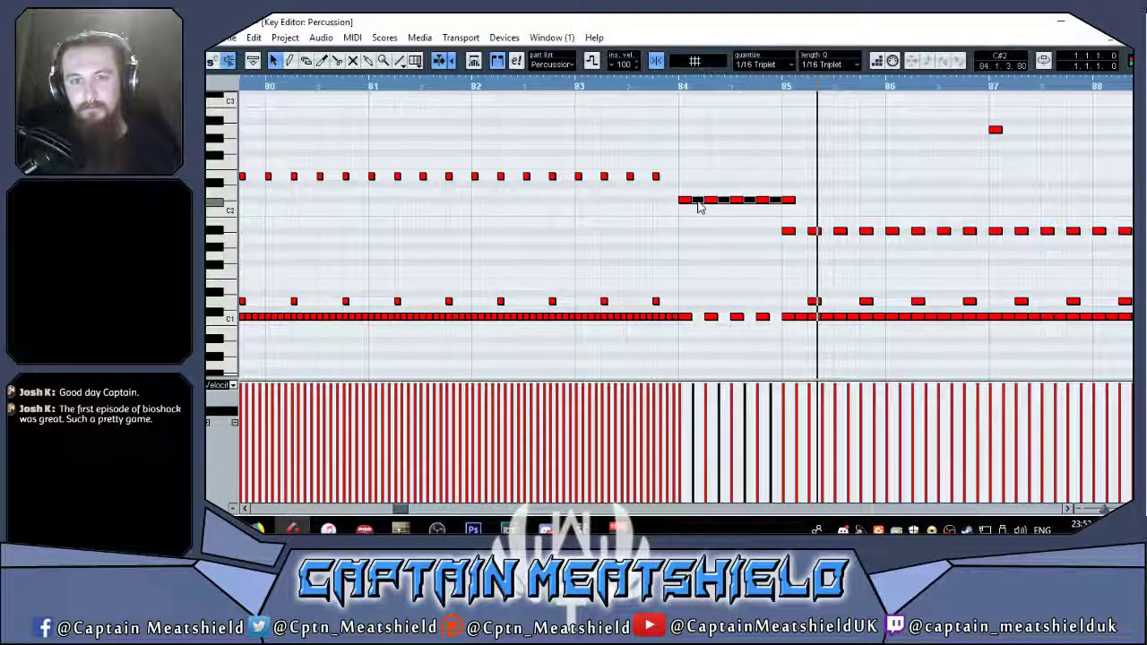
left_click_drag(700, 206, 699, 207)
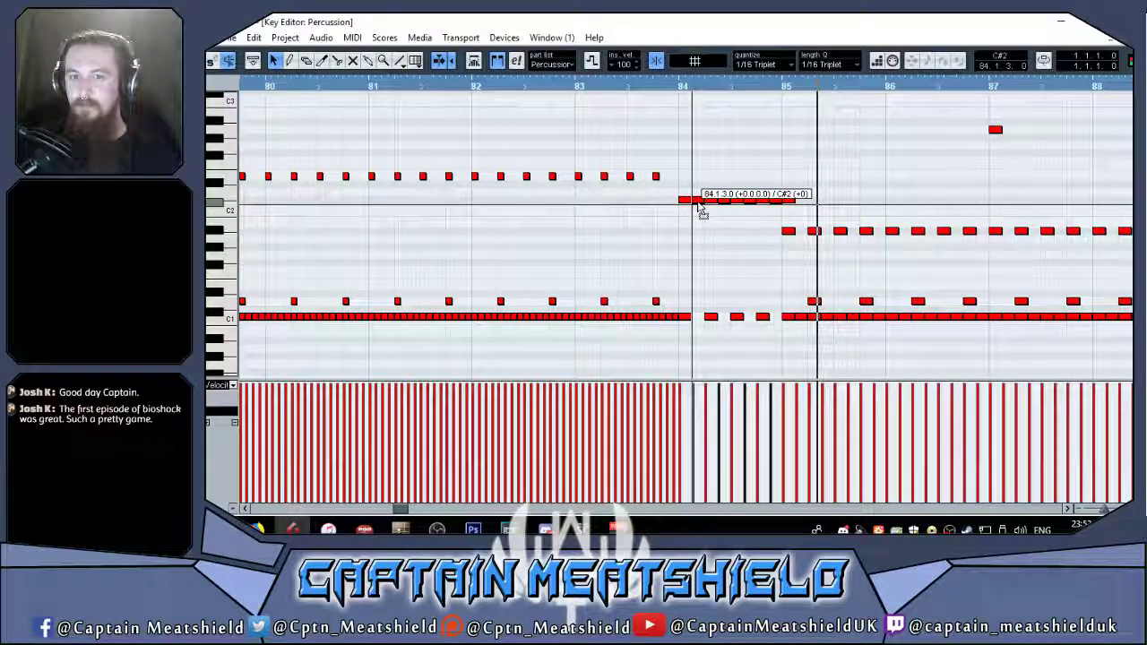
left_click_drag(700, 207, 703, 204)
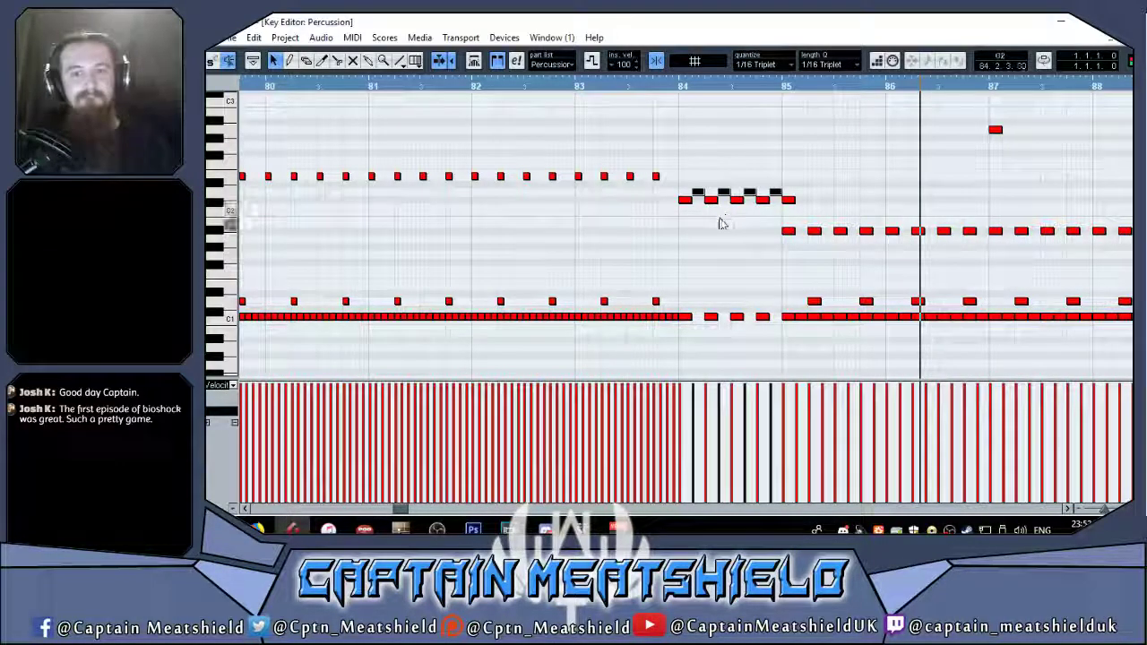
Move the last four alternating crash notes of bar 84 up to the pitch of bar 87's note, and play from just before bar 84.
left_click_drag(739, 185, 775, 208)
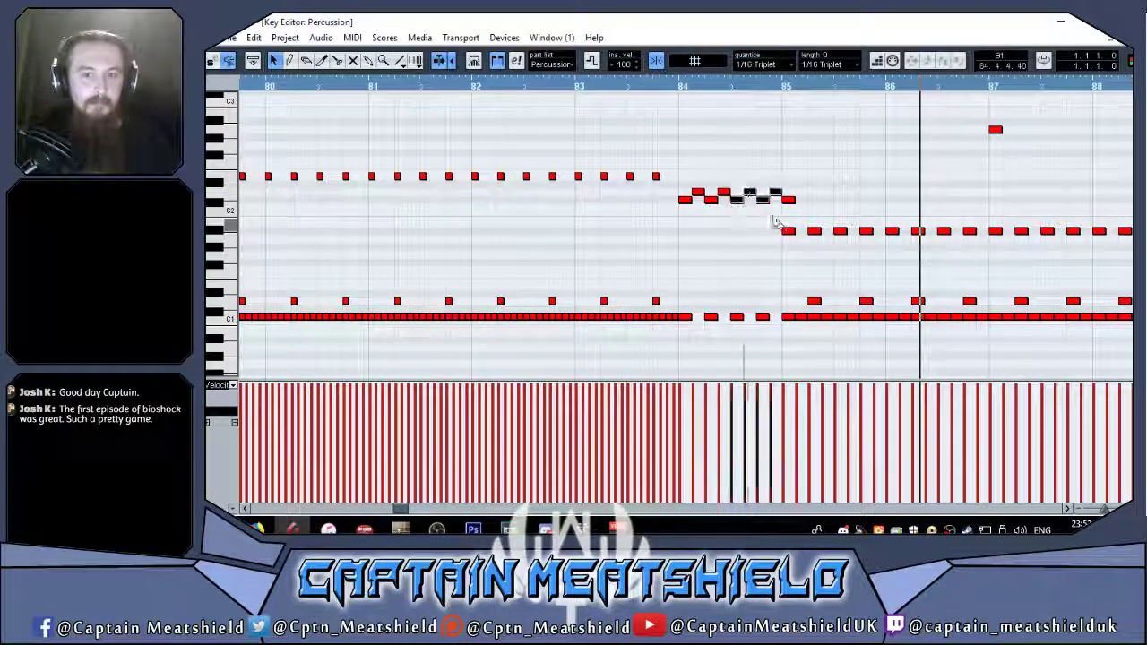
scroll(736, 345, "up", 3)
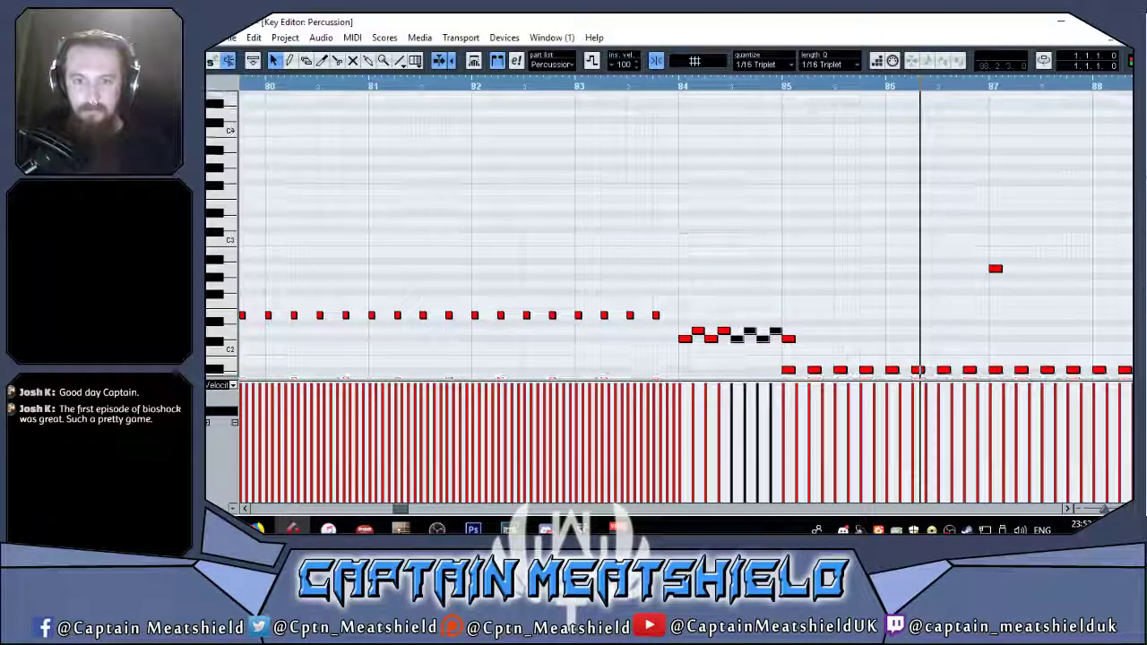
left_click_drag(737, 345, 737, 276)
left_click(637, 84)
key("space")
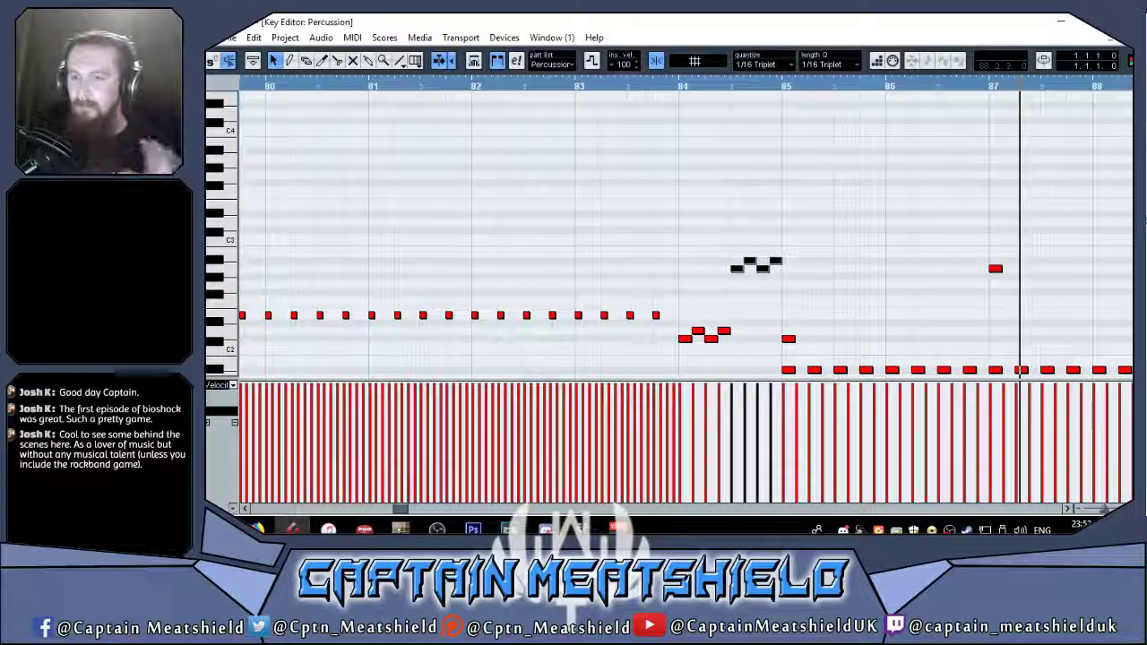
scroll(1066, 267, "down", 3)
left_click(799, 365)
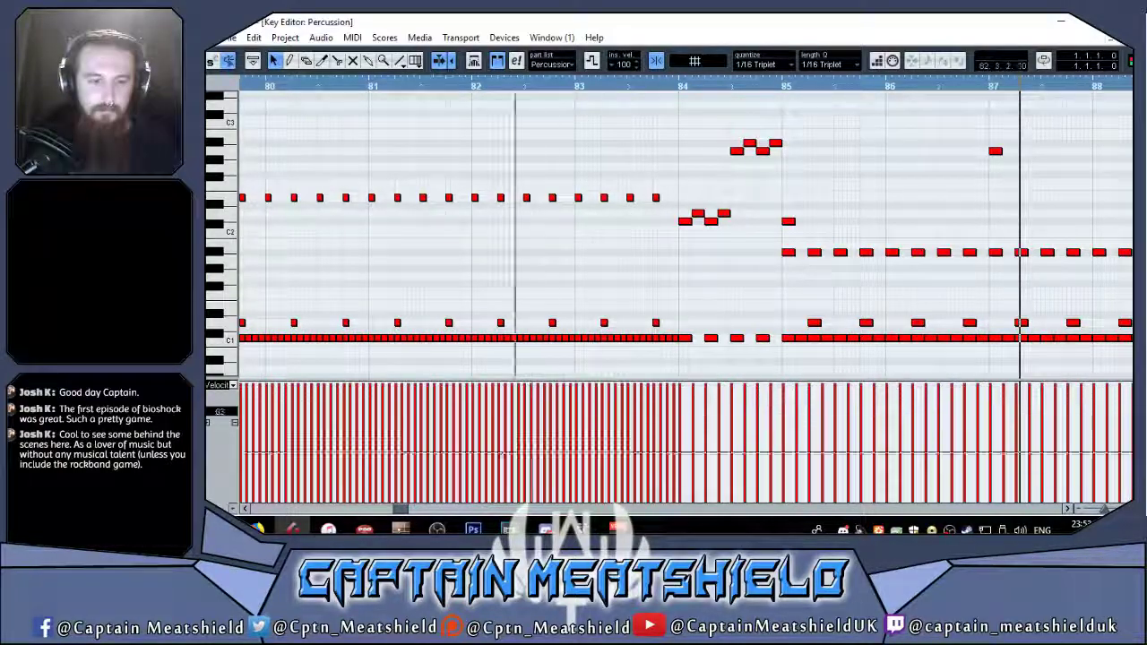
Select all the repeated hi-hat notes in the intro, from bar 1 to about bar 25, and delete them.
left_click_drag(402, 509, 367, 510)
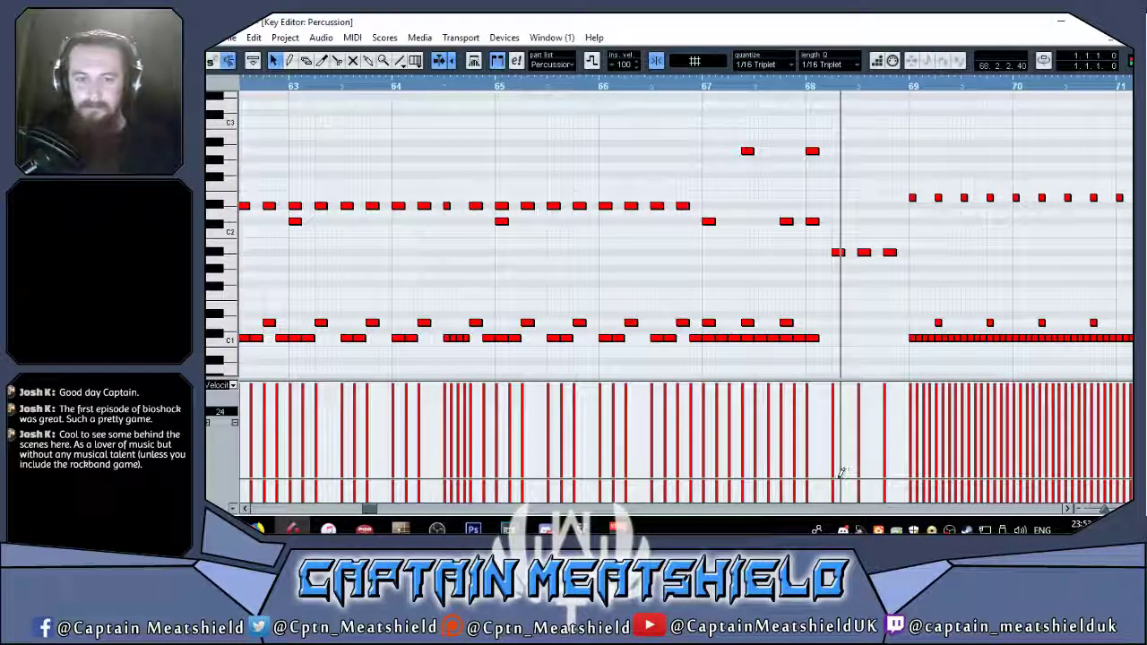
left_click_drag(369, 517, 251, 510)
left_click_drag(1104, 508, 1093, 508)
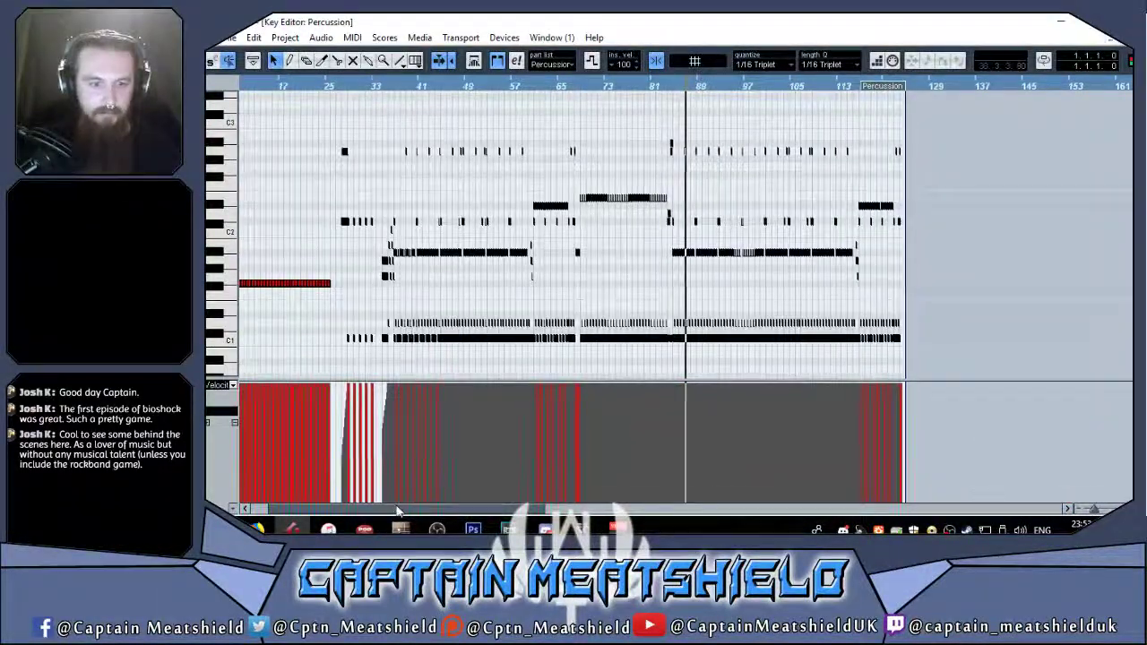
left_click_drag(399, 510, 365, 509)
left_click_drag(387, 273, 237, 329)
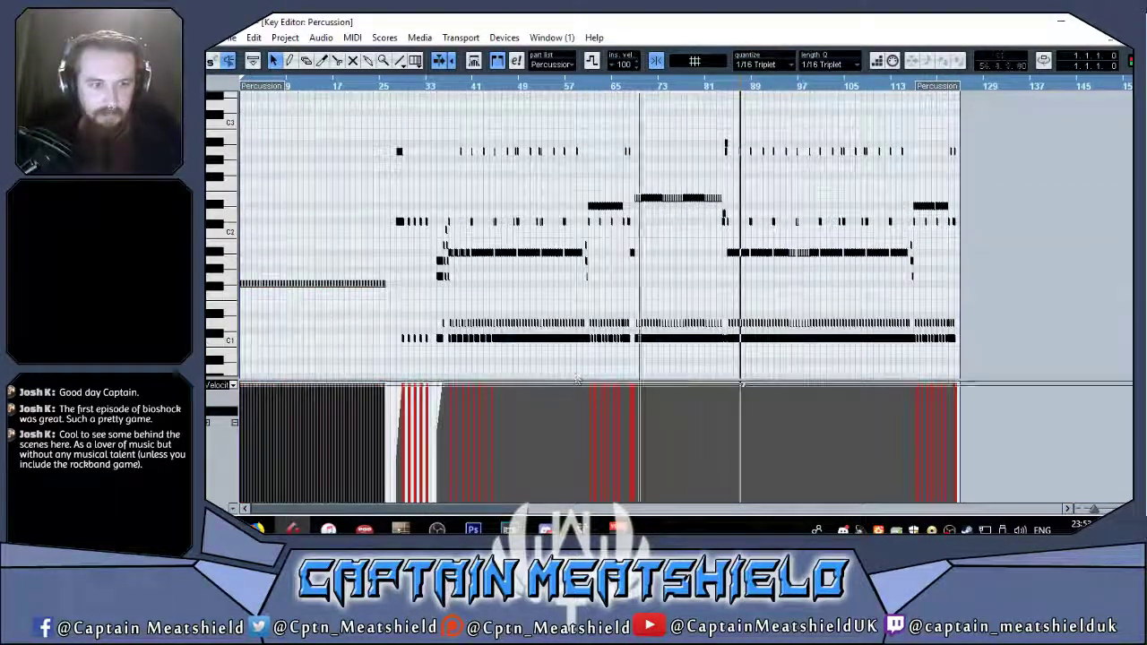
left_click_drag(1093, 507, 1102, 509)
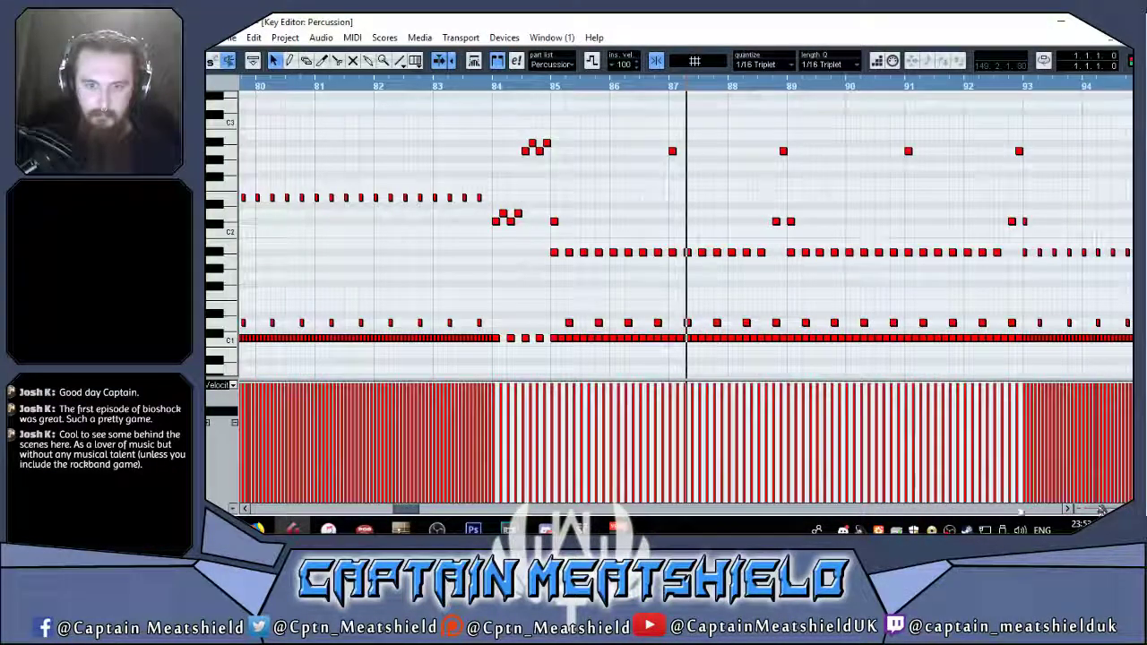
left_click_drag(408, 508, 260, 508)
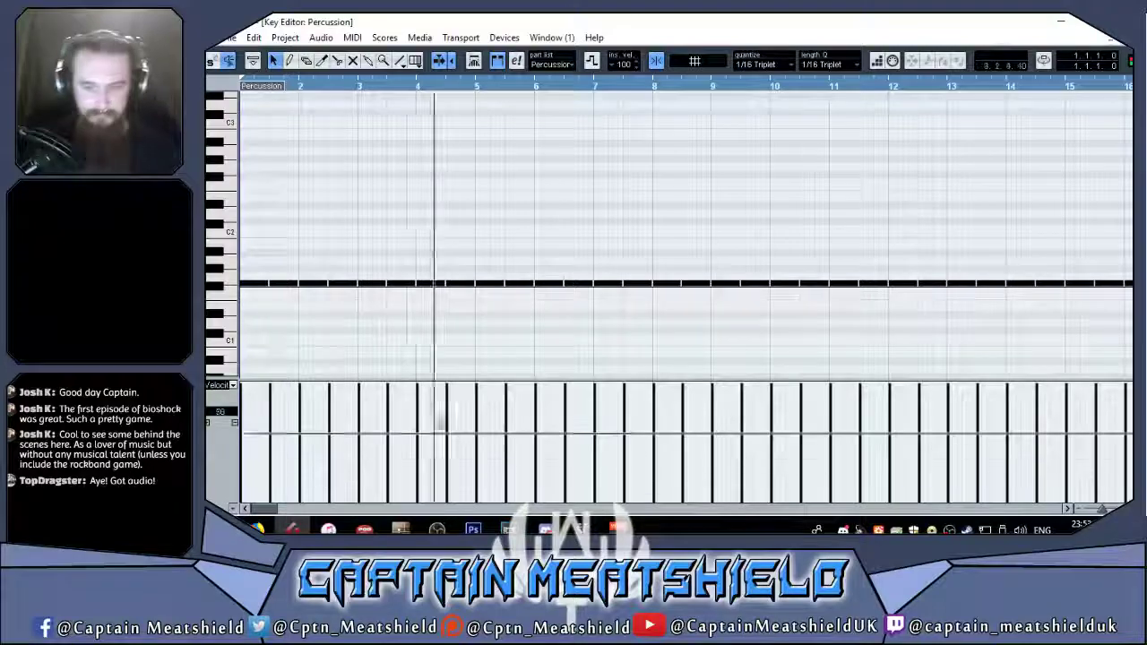
key("Delete")
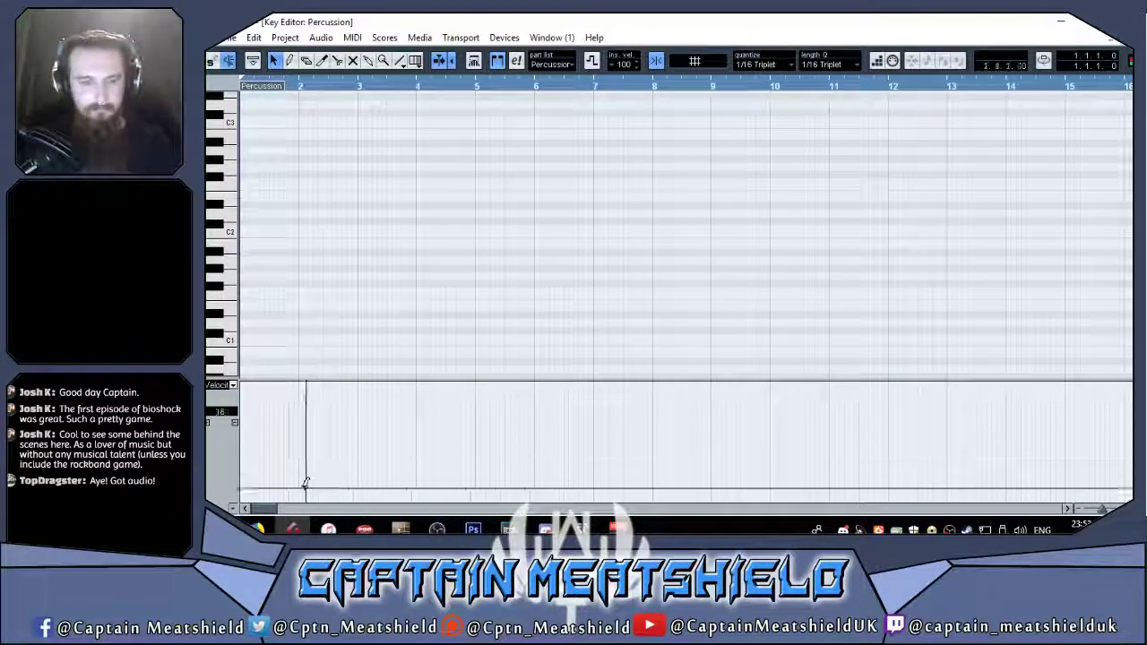
Play the edited Percussion part from bar 27 to check the rising crash notes.
left_click_drag(276, 508, 307, 508)
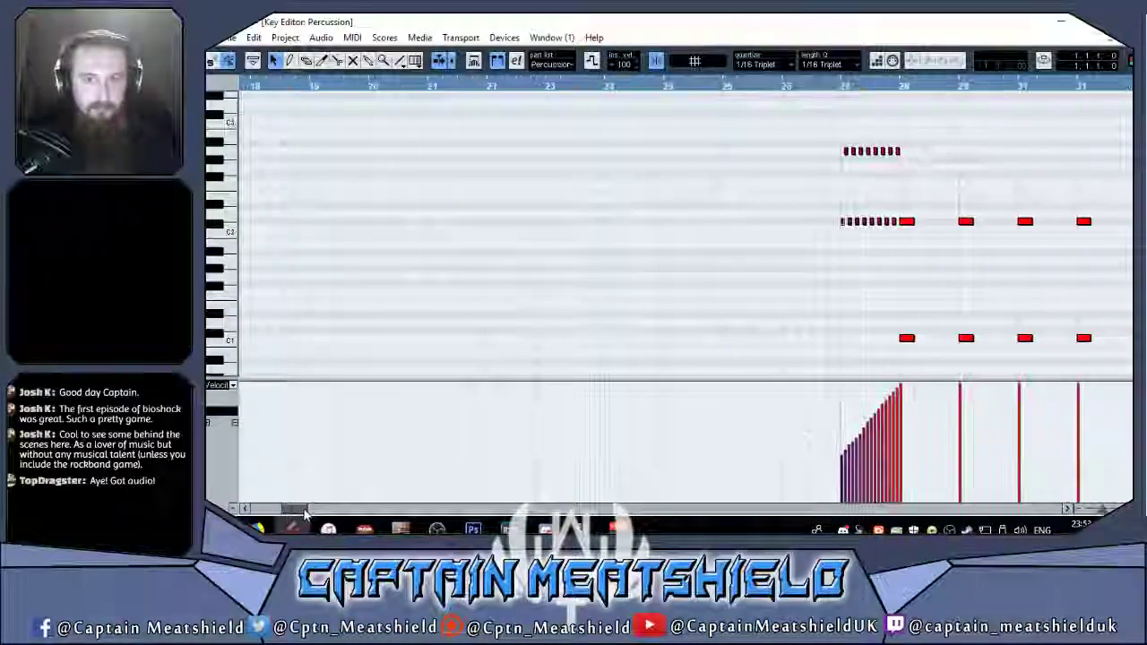
left_click(785, 87)
key("space")
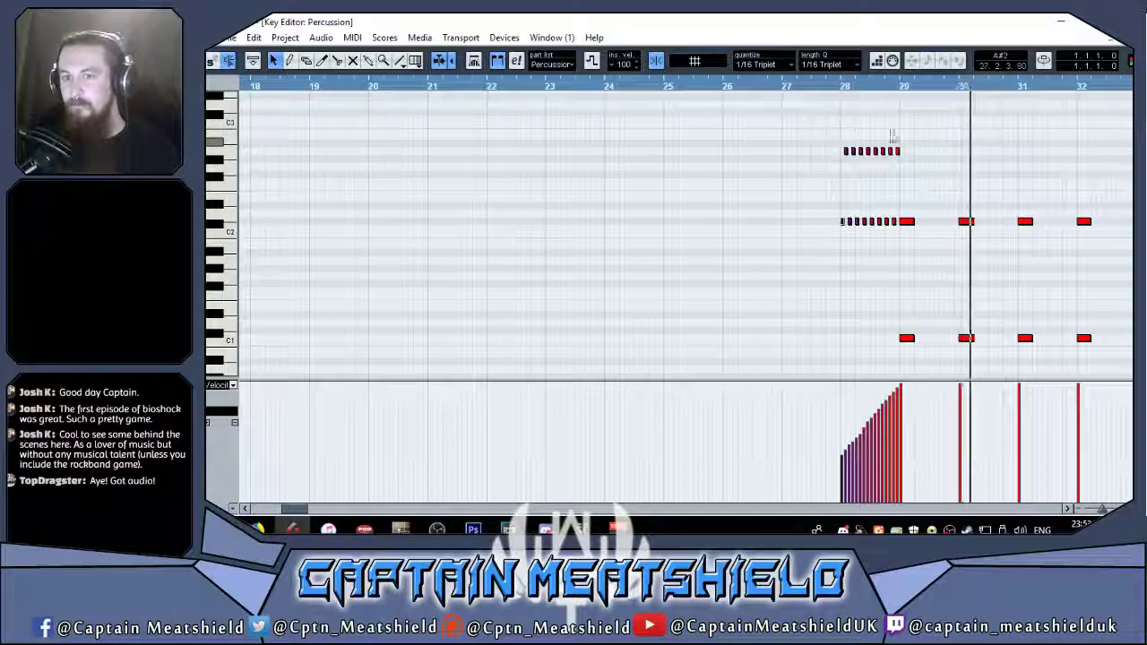
Close the Key Editor, unsolo the Percussion track and select the duplicated Percussion track while playback continues.
left_click(1134, 39)
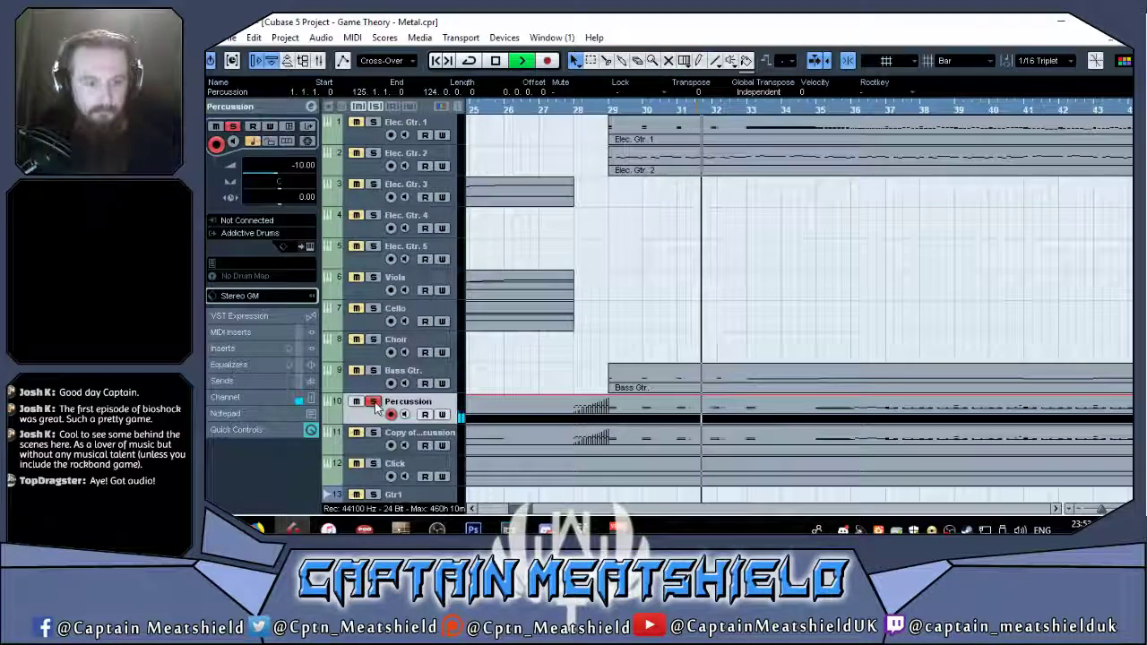
left_click(374, 404)
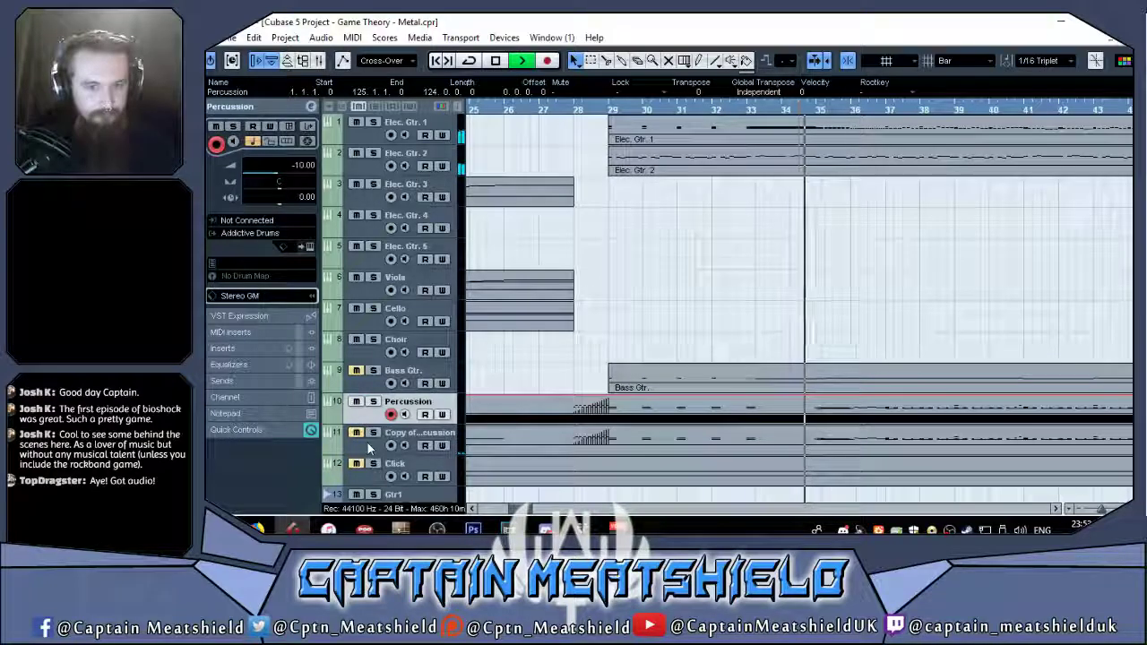
left_click(369, 445)
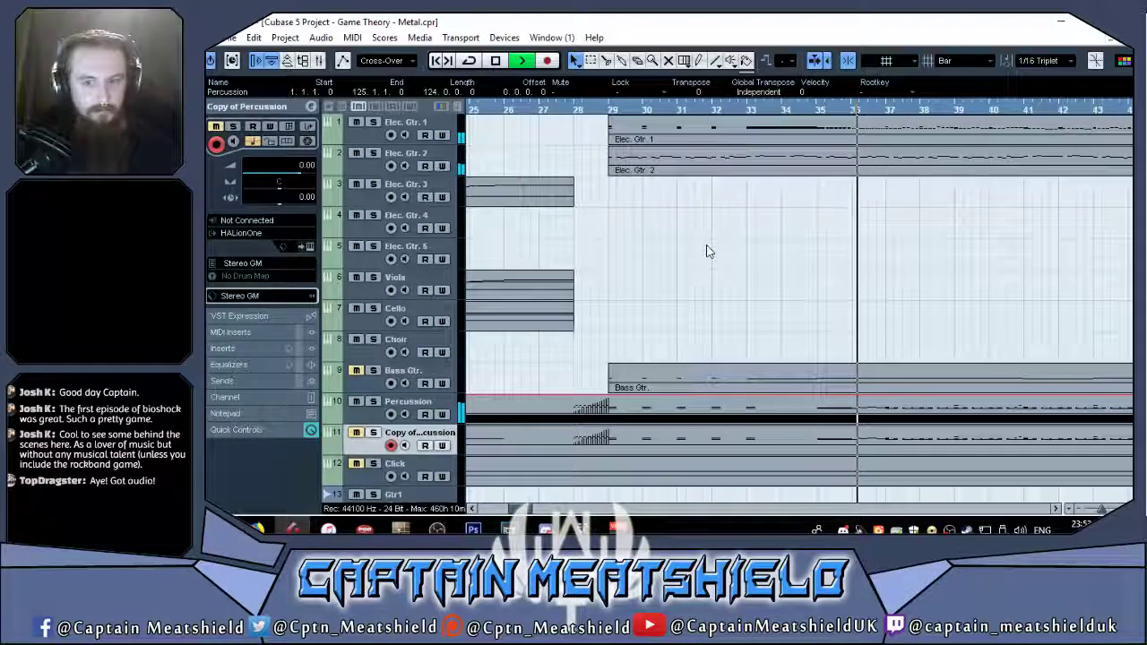
Remove the Copy of Percussion track, and unmute and select the BassGtr audio track.
left_click(672, 264)
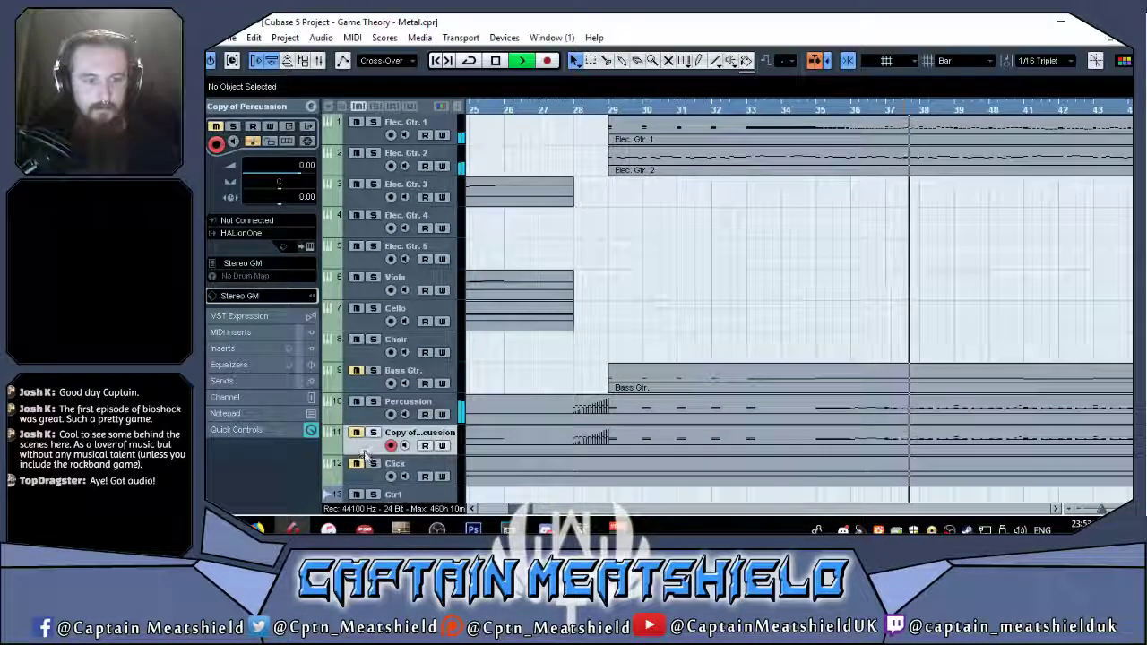
key("Delete")
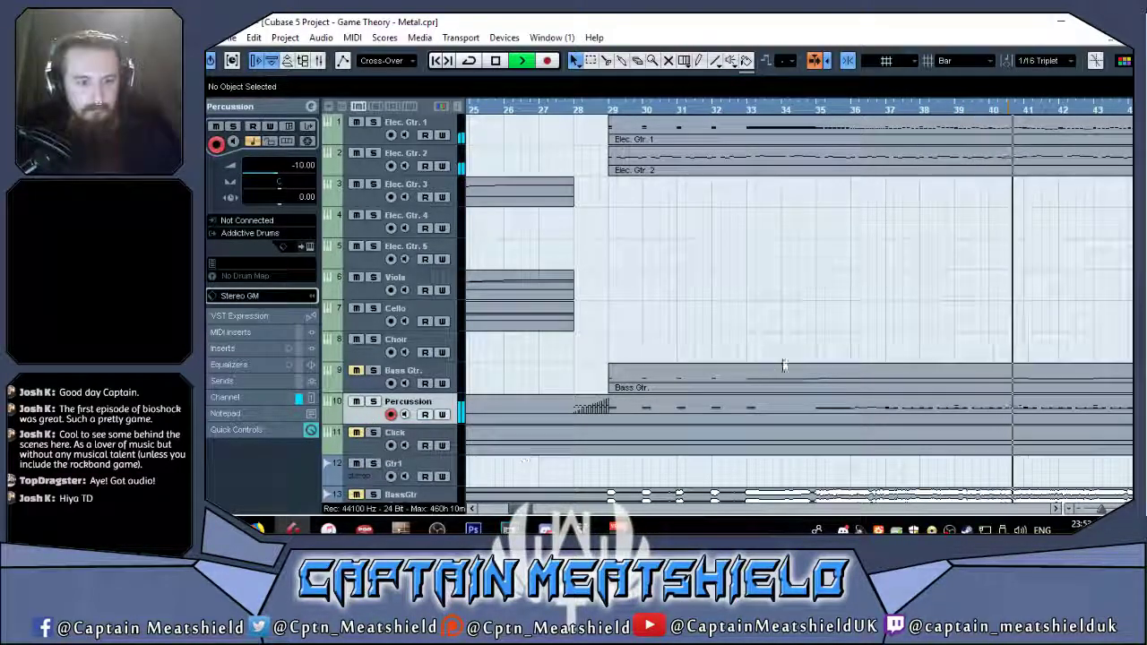
scroll(873, 334, "down", 2)
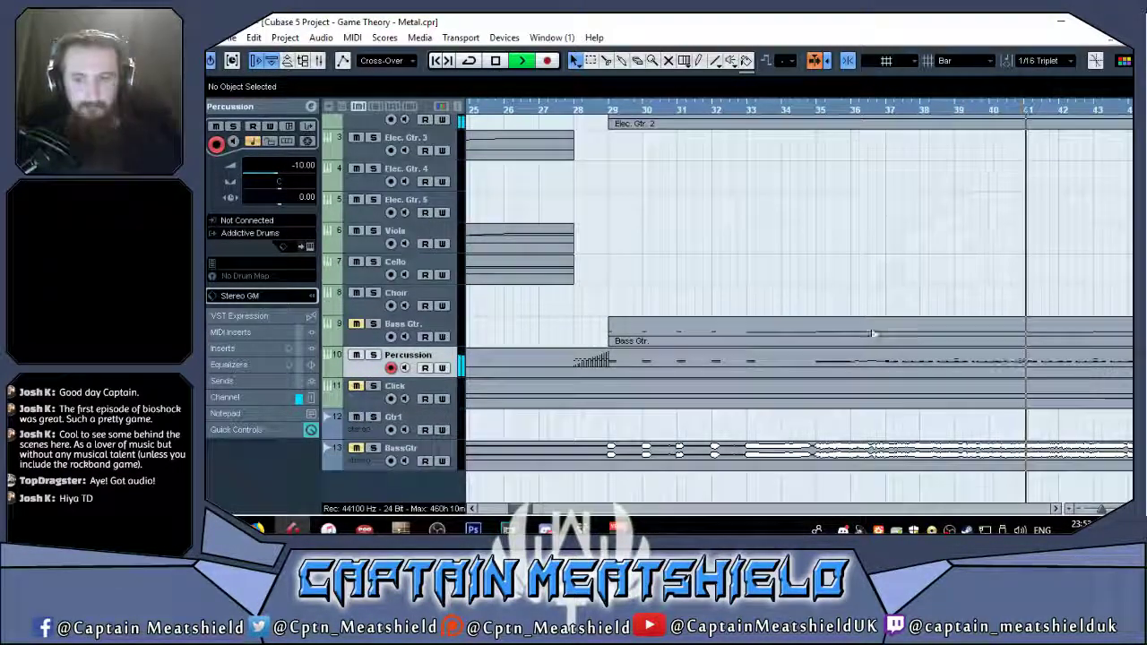
left_click(357, 462)
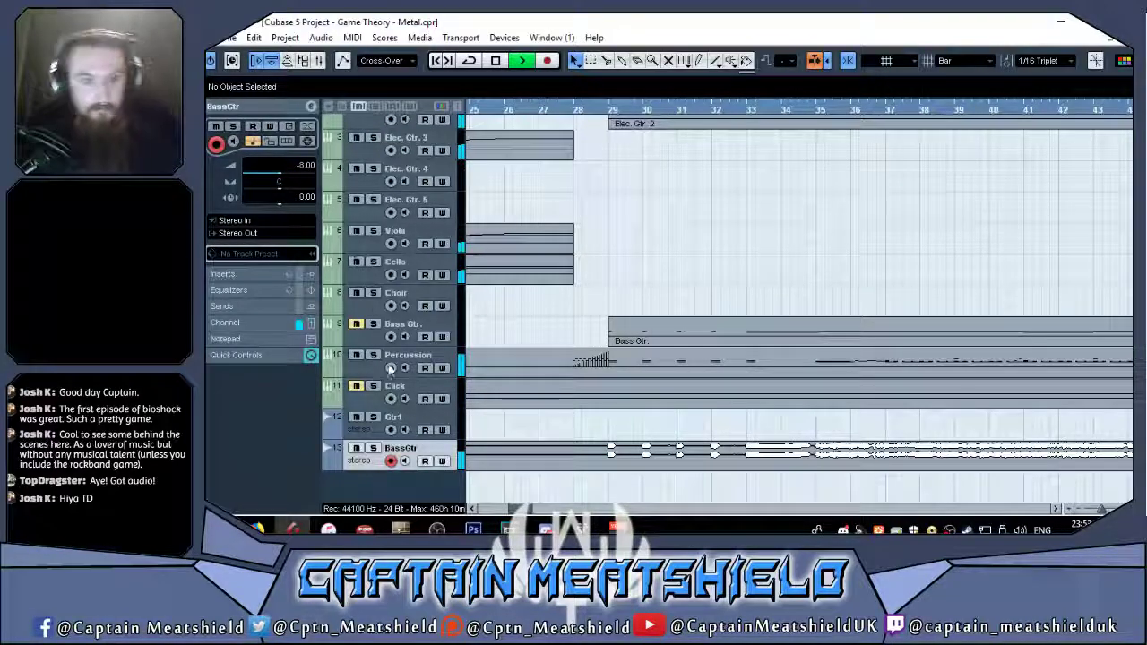
Mute Elec. Gtr. 1 to 5 in the mixer, close it and stop playback.
key("F3")
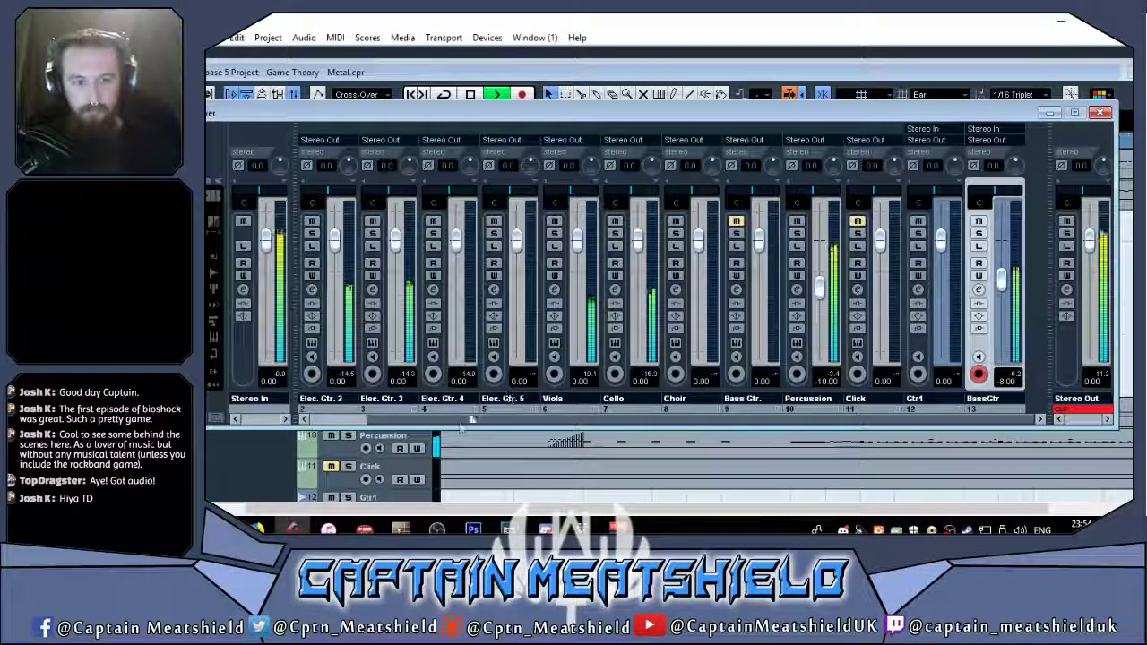
scroll(443, 427, "left", 1)
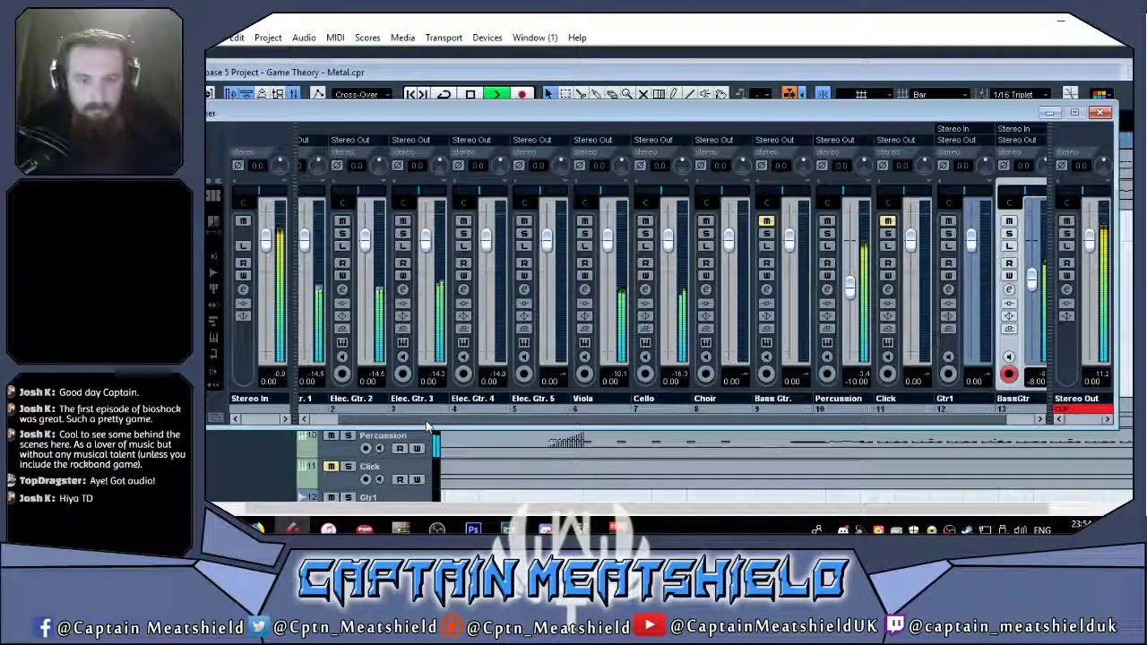
scroll(429, 426, "left", 1)
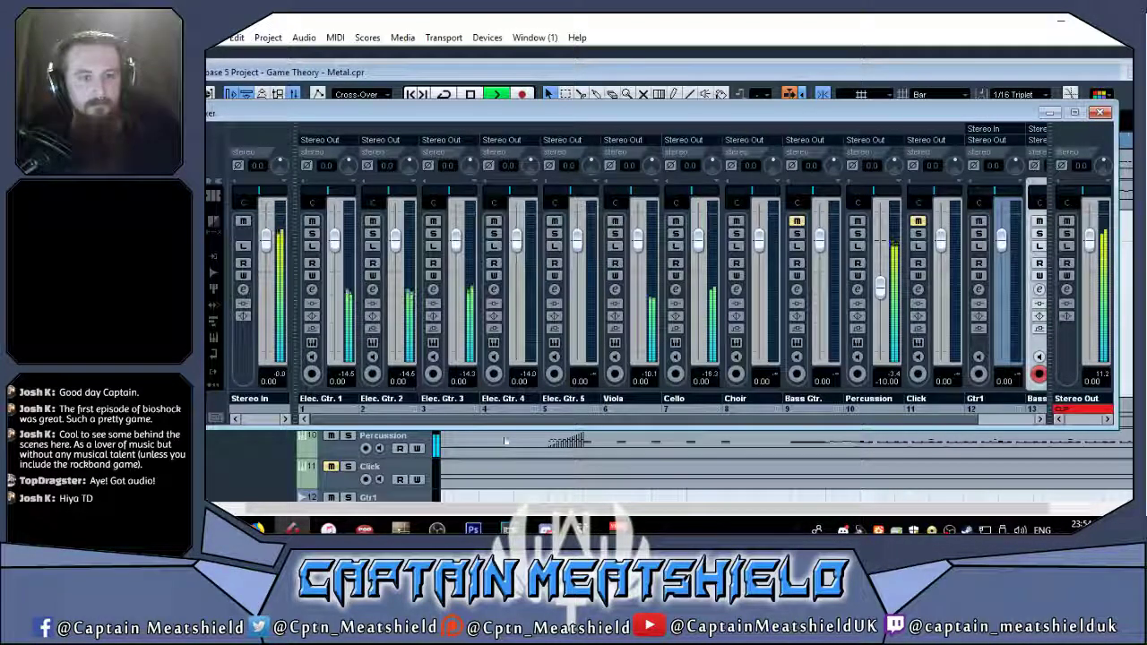
scroll(376, 421, "right", 2)
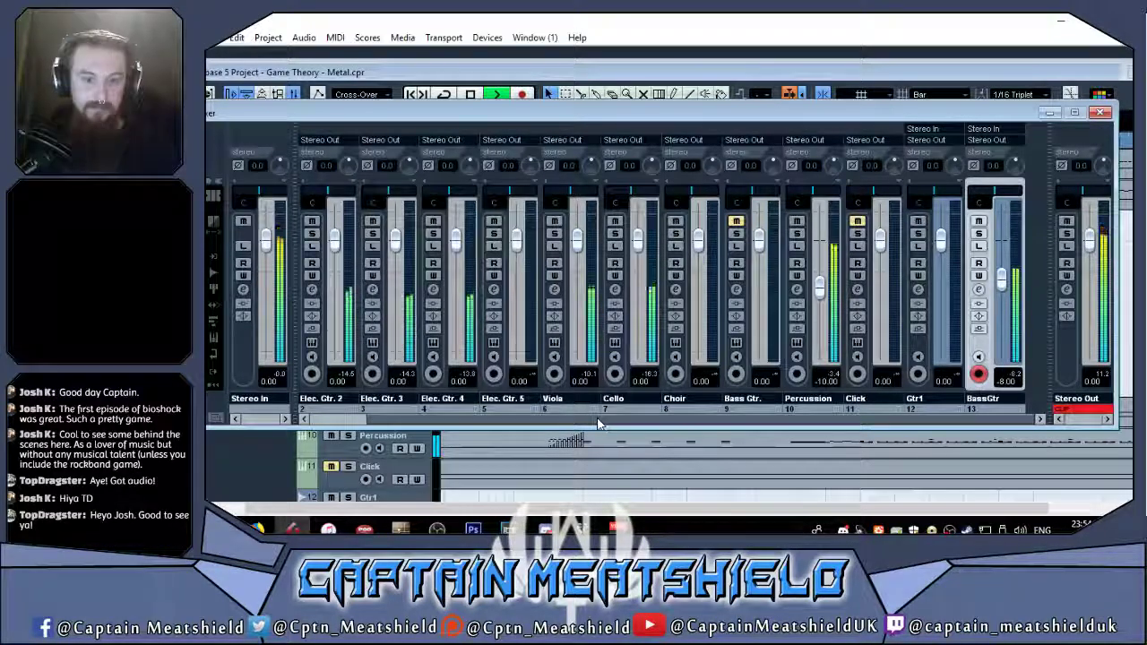
scroll(501, 427, "left", 1)
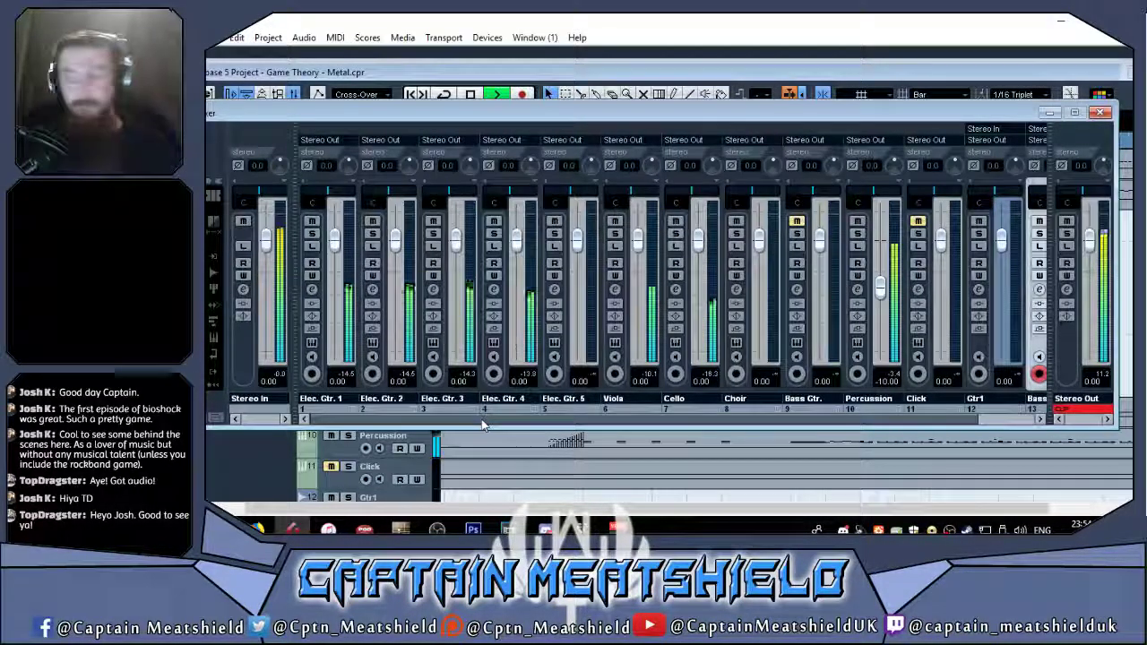
left_click(312, 221)
left_click(371, 221)
left_click(433, 222)
left_click(492, 221)
left_click(554, 222)
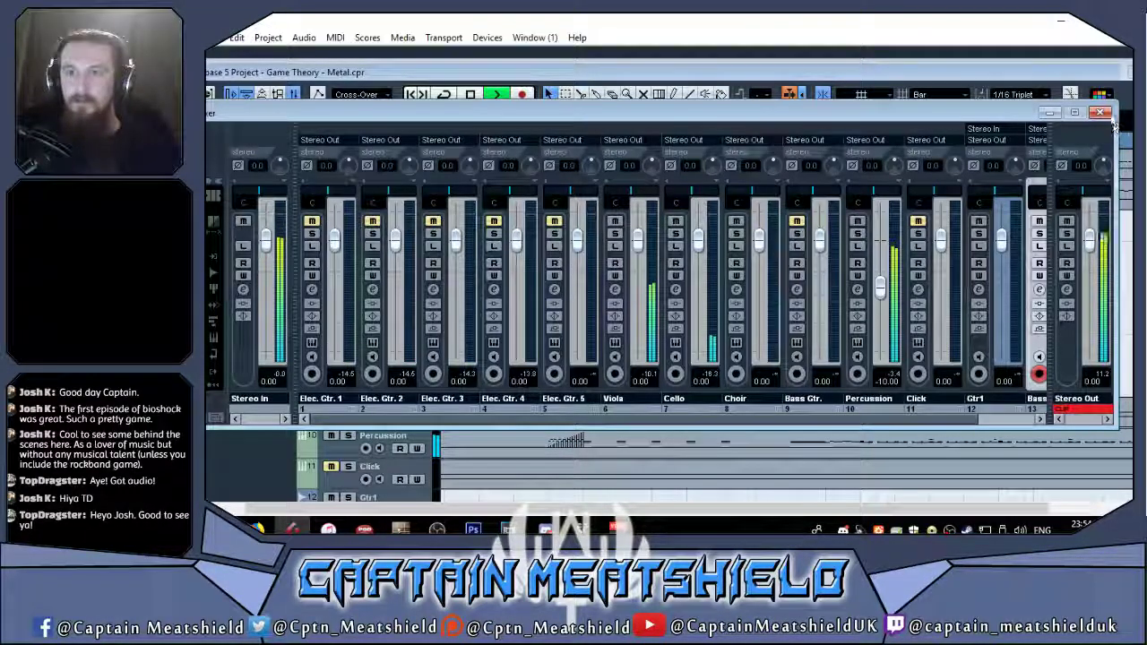
left_click(1101, 111)
left_click(1111, 72)
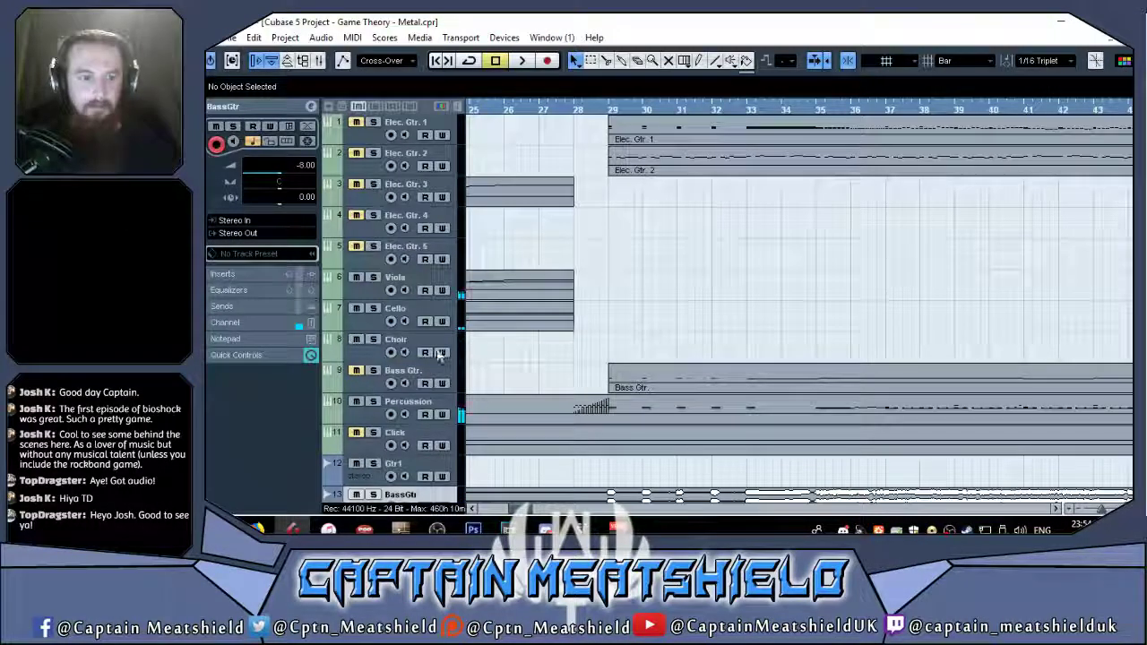
Return to the project start and route the Cello track to EWQLSOGoldVST, with the instrument's window open.
left_click(369, 328)
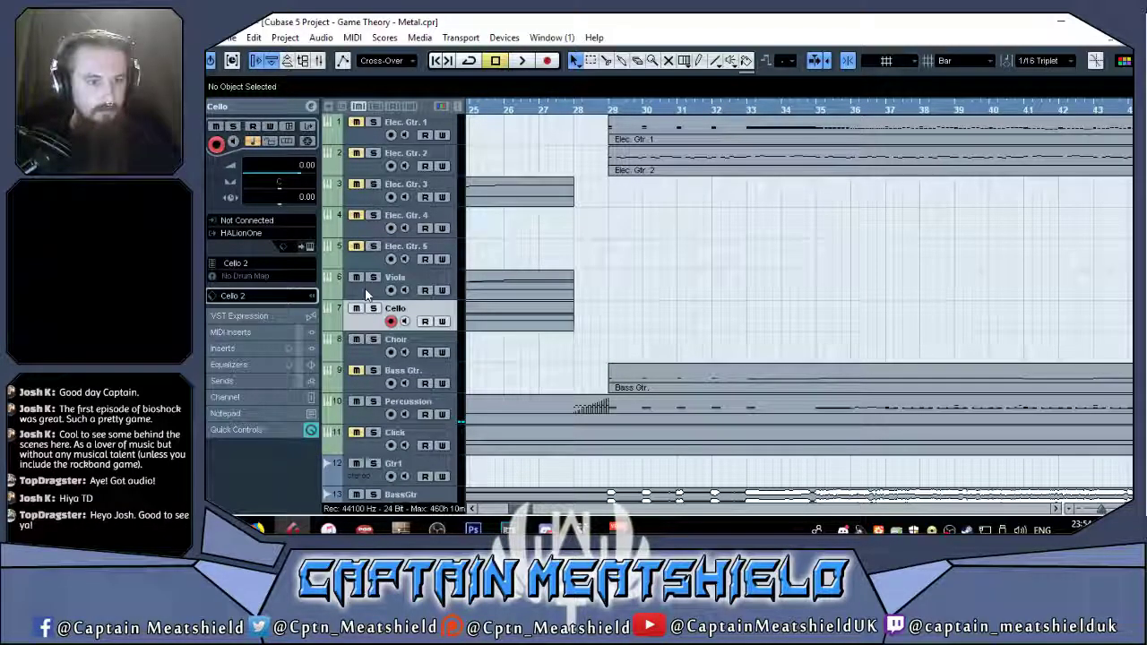
left_click(367, 296)
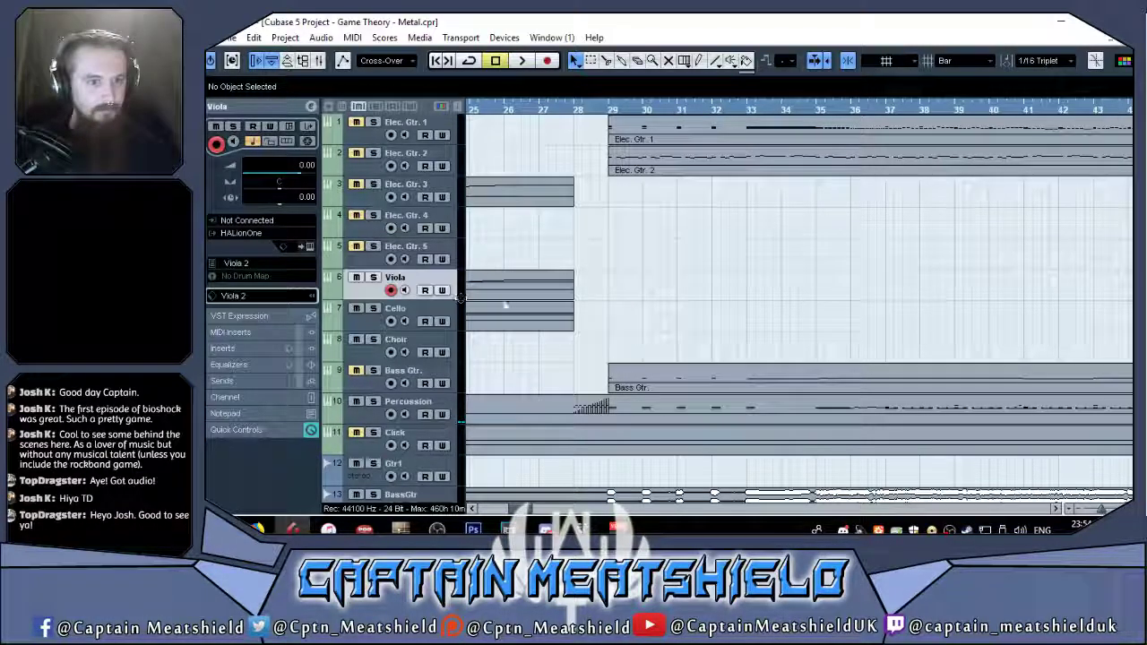
left_click(362, 330)
left_click(440, 60)
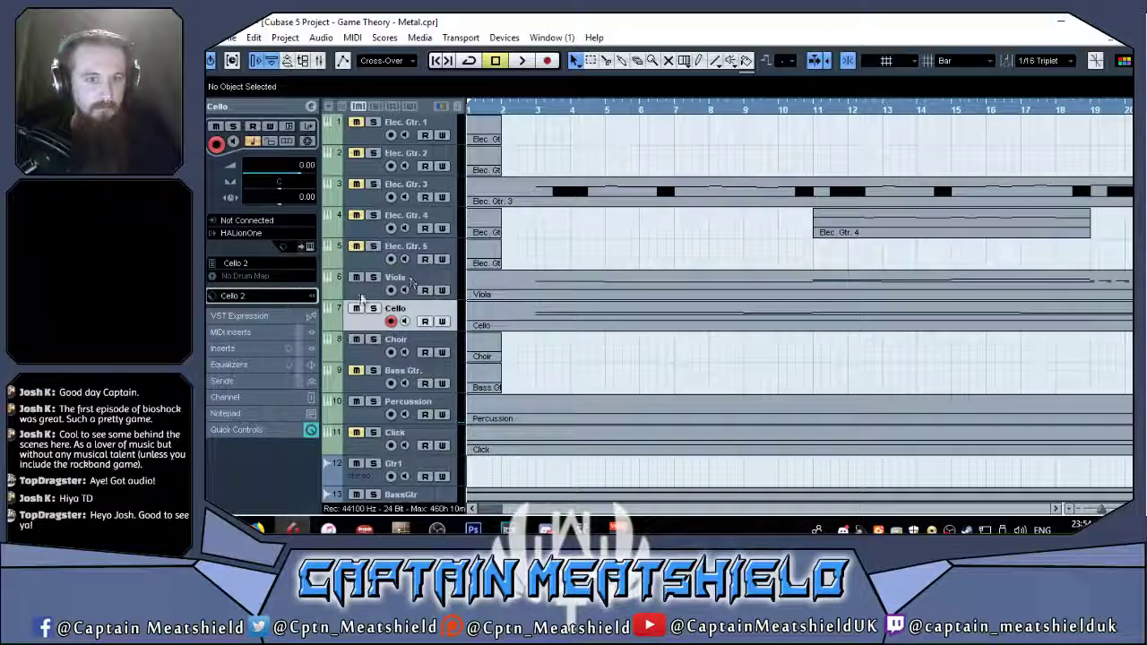
left_click(240, 234)
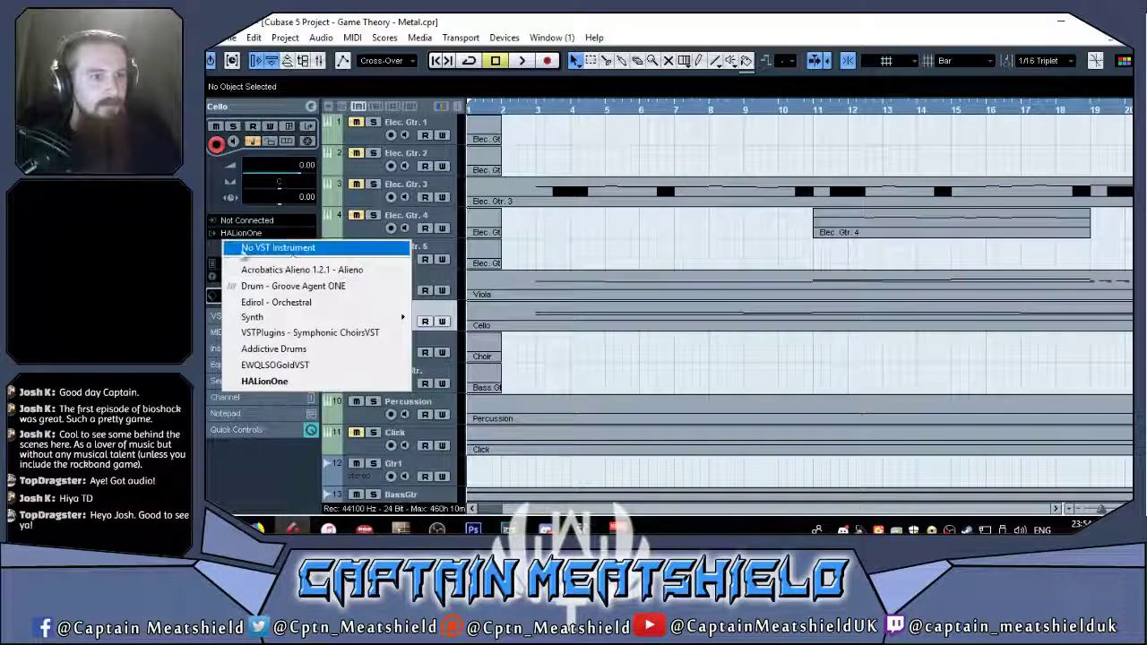
left_click(275, 365)
left_click_drag(573, 125, 833, 42)
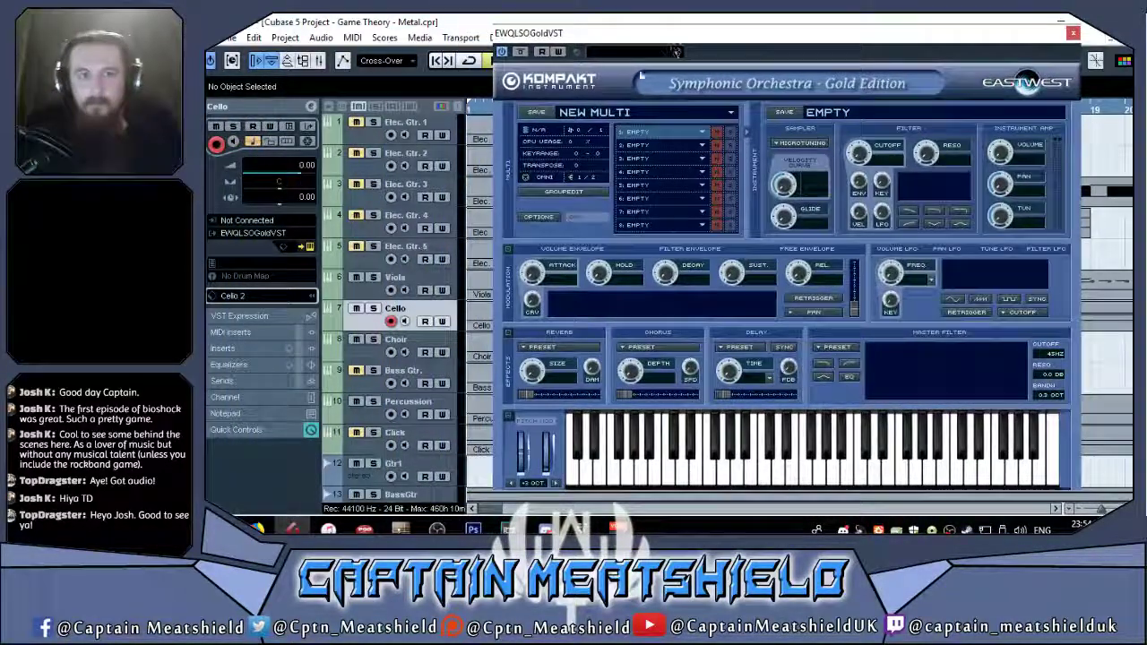
Load the F VCS Non Vib patch from 10 Cellos into the instrument's first slot.
left_click(703, 133)
mouse_move(707, 156)
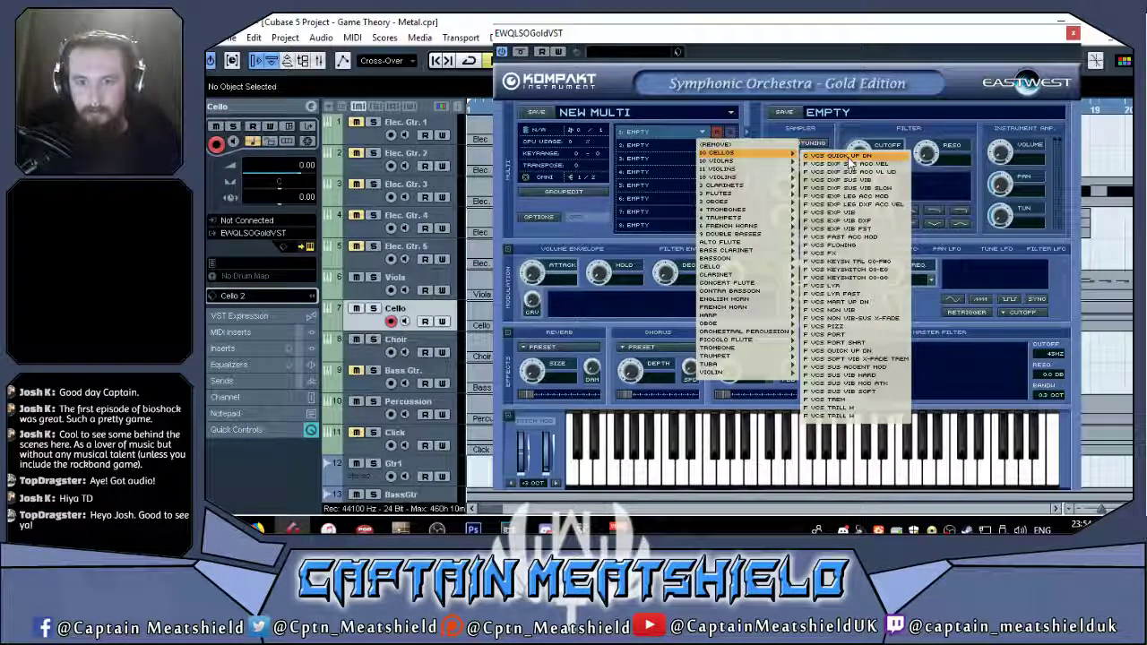
left_click(853, 310)
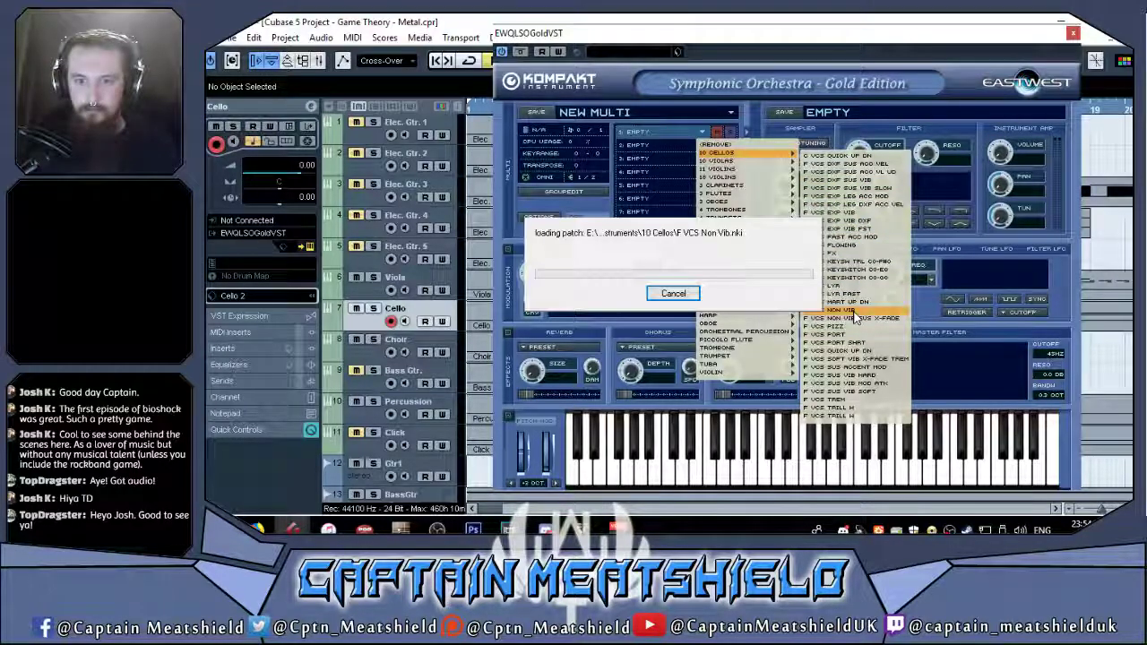
left_click(691, 330)
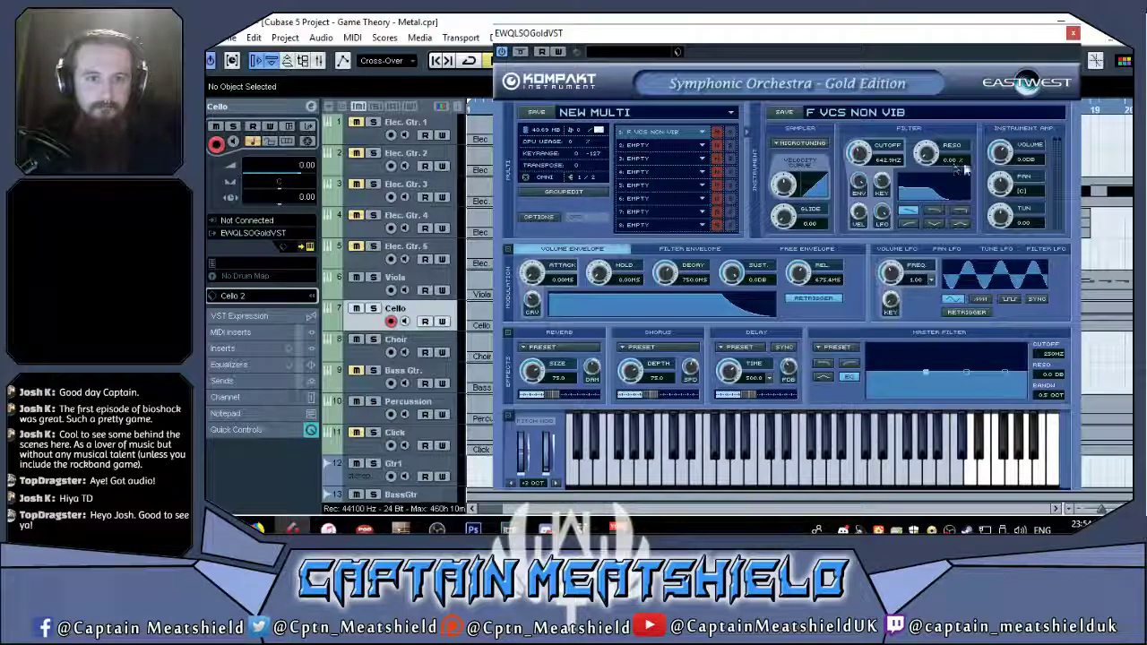
Load the F VCS Sus Vib Hard patch from 10 Cellos into the second slot and set its MIDI channel to Omni.
left_click(700, 168)
mouse_move(725, 166)
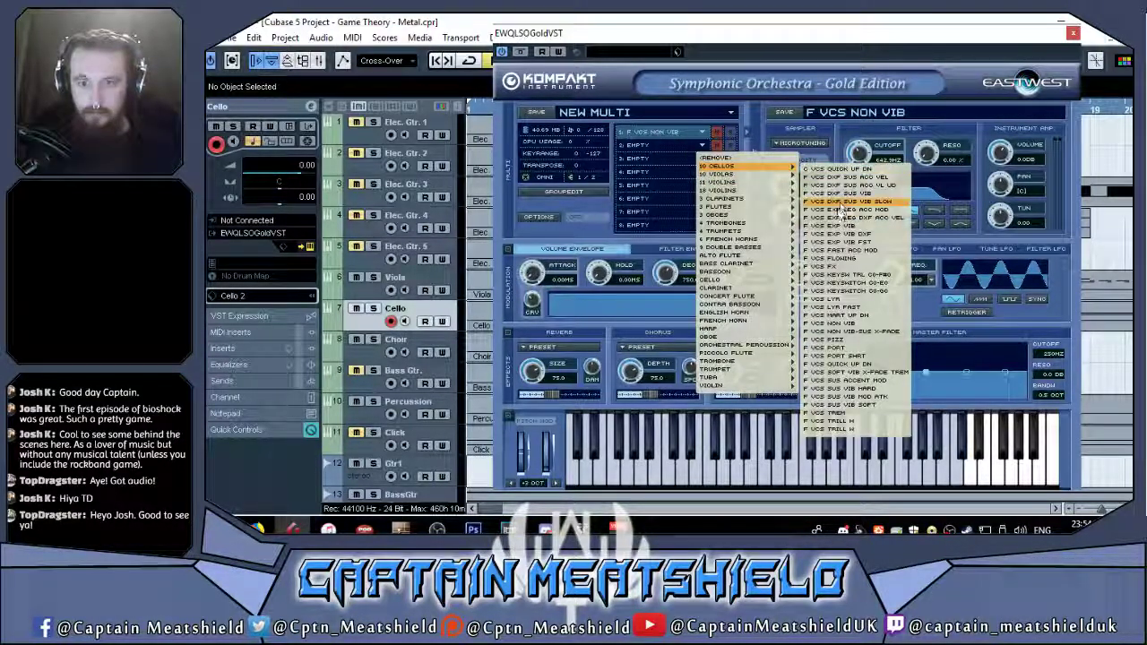
left_click(853, 390)
left_click(686, 328)
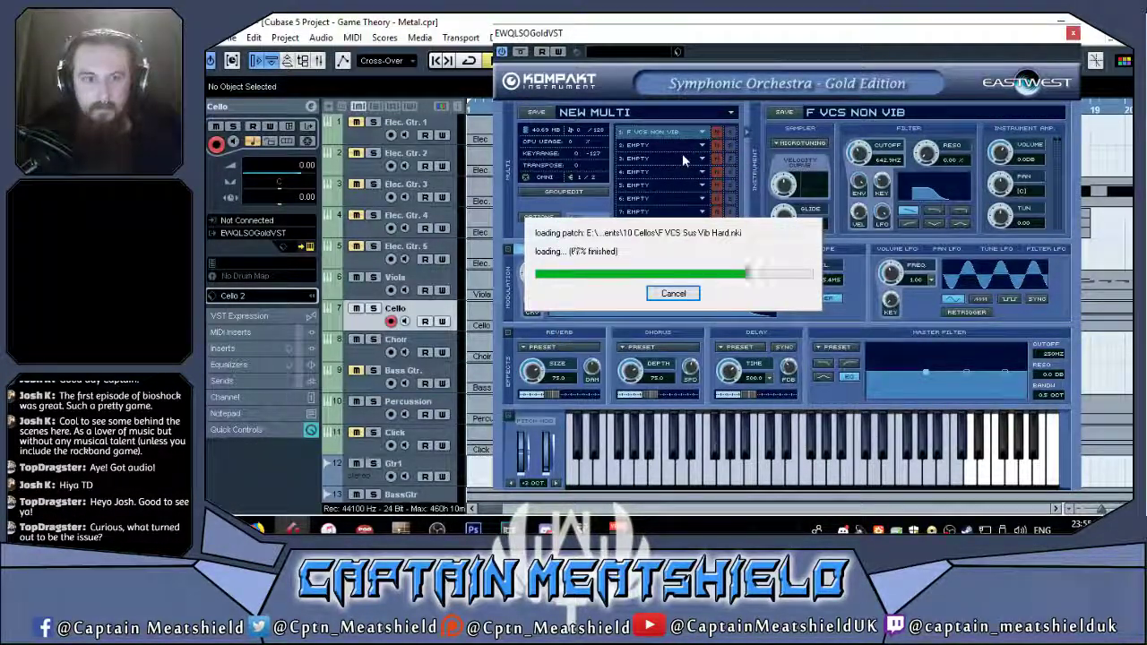
left_click(556, 176)
left_click(539, 186)
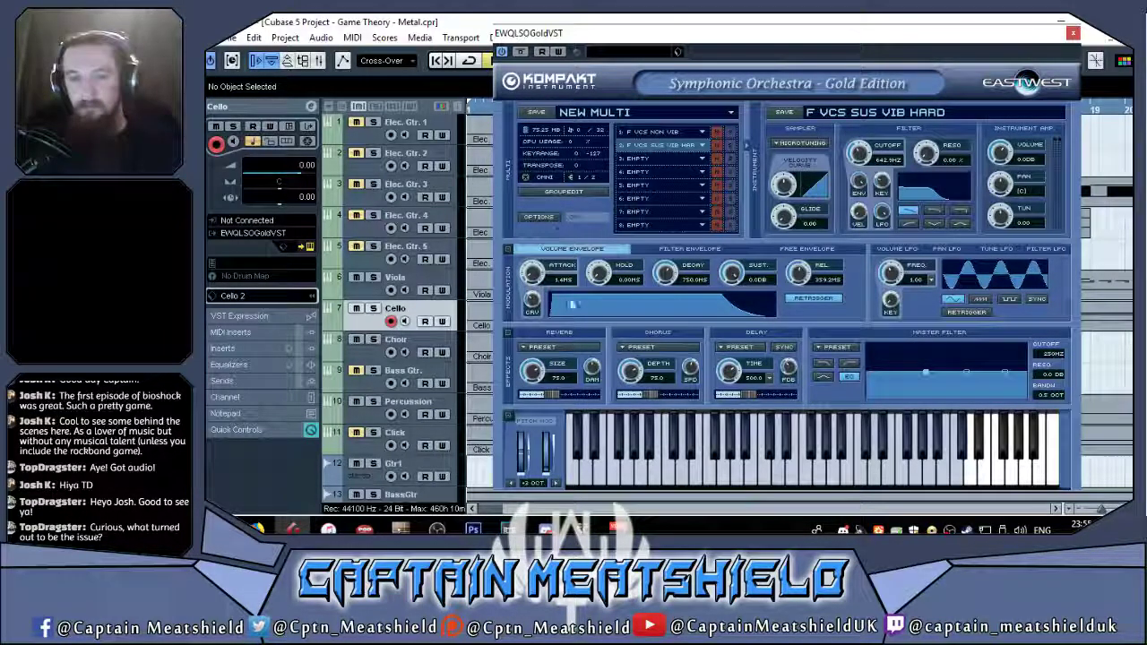
Switch to VoiceMeeter to check its audio routing and levels, and minimize it.
left_click(1072, 33)
left_click(618, 528)
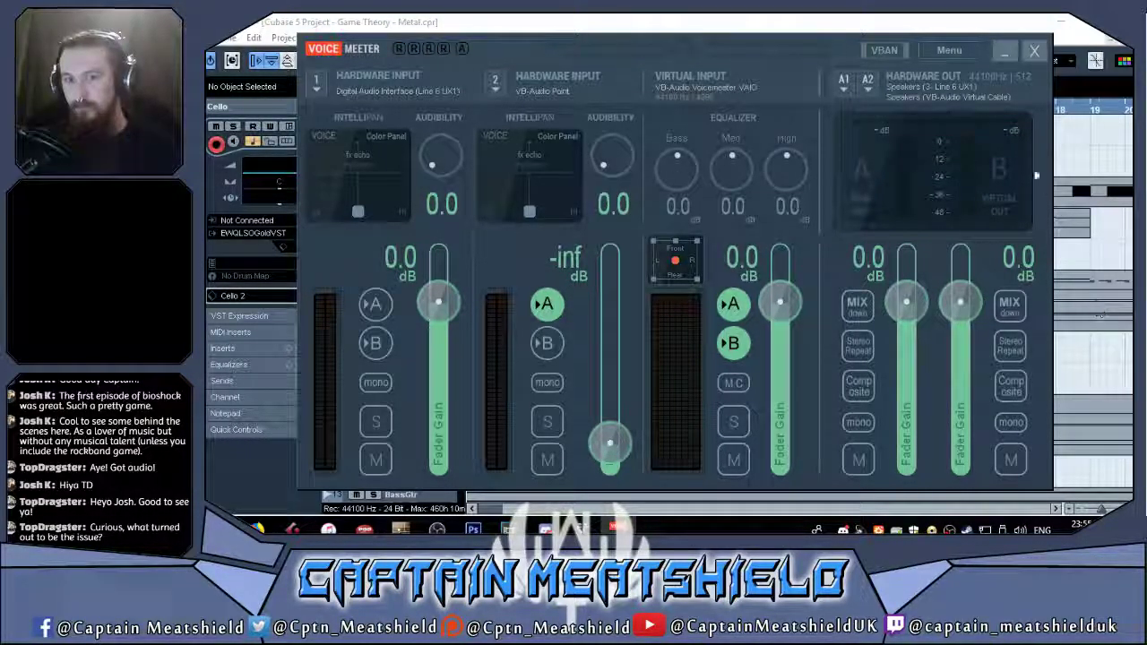
left_click(1002, 51)
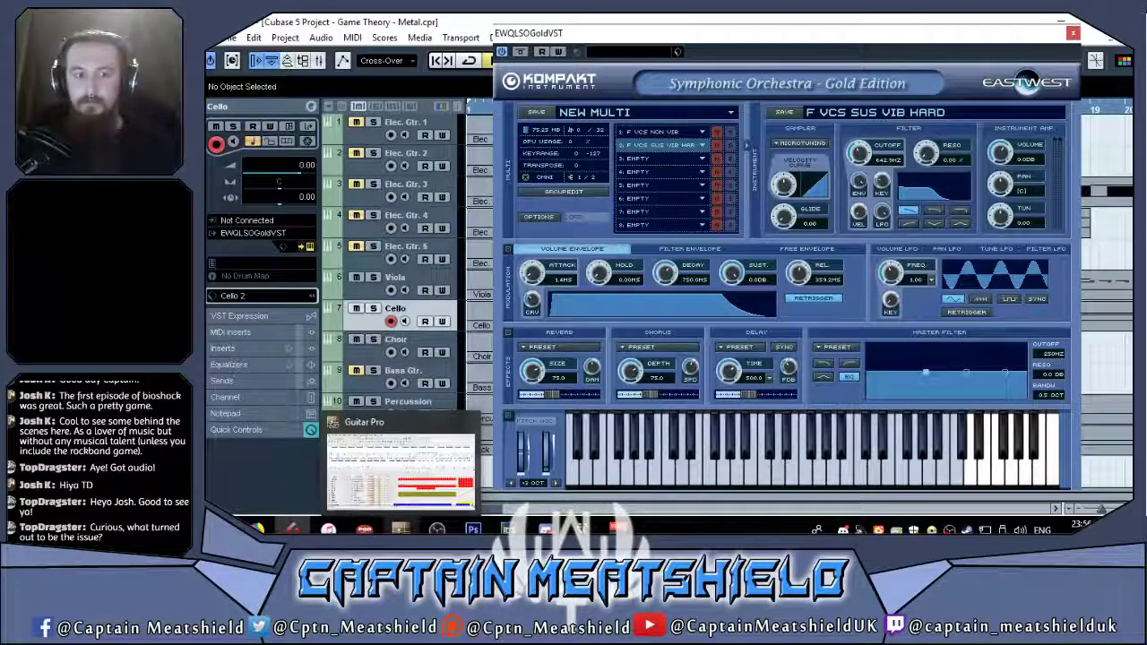
Switch to Guitar Pro to examine the Percussion and Gtr. 1 tablature, and return to Cubase.
left_click(401, 529)
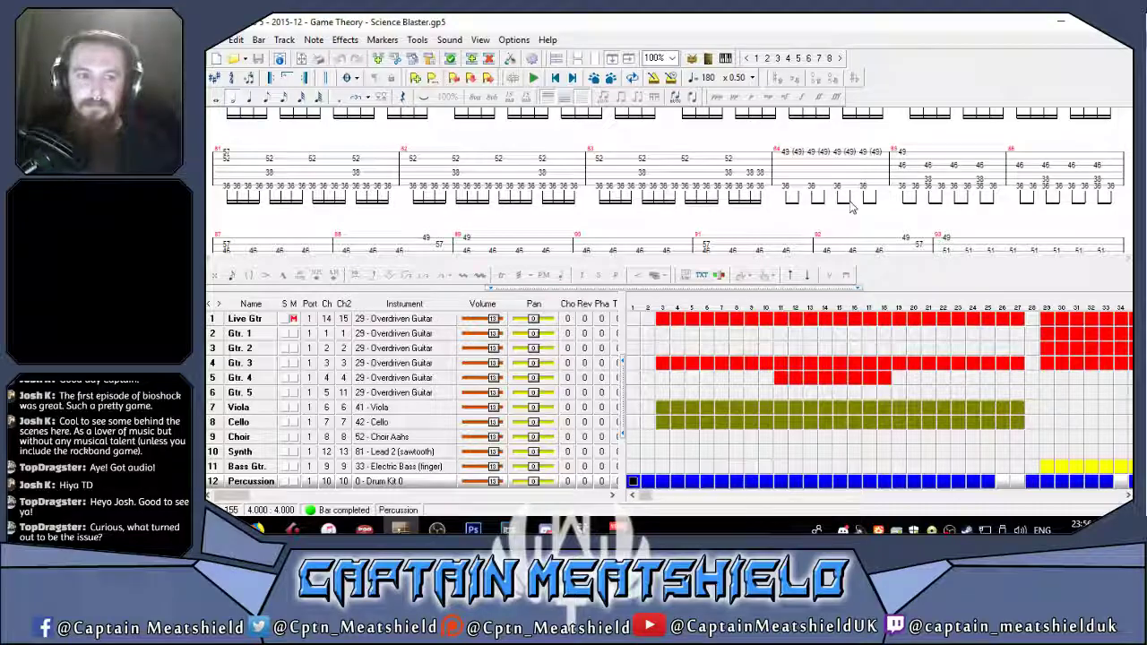
scroll(778, 217, "up", 12)
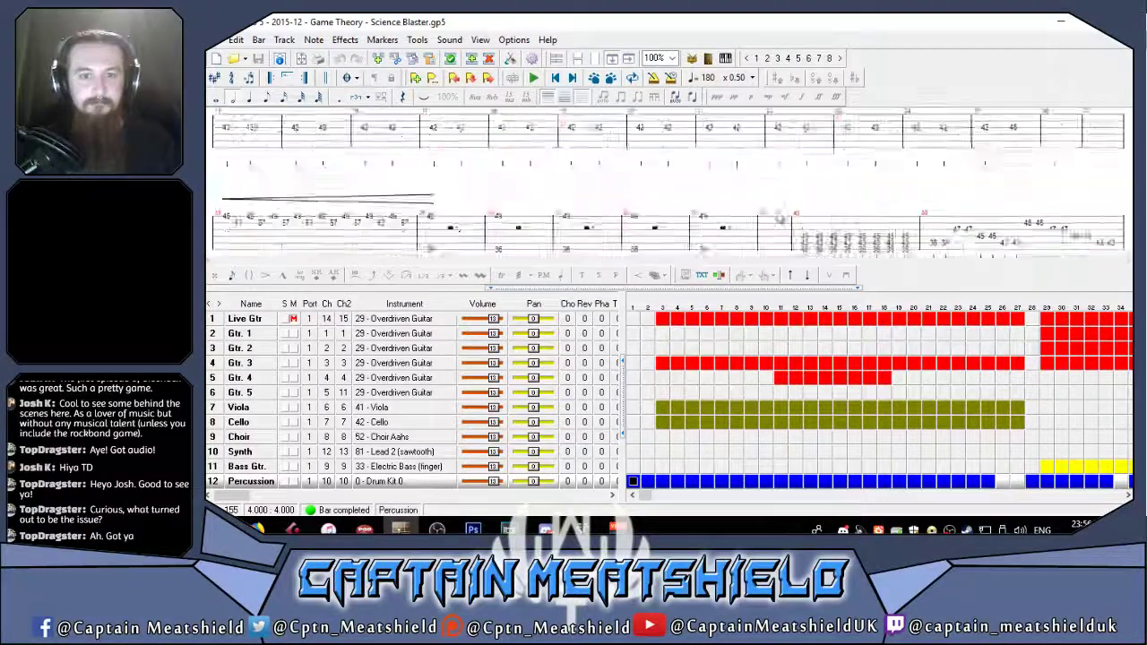
left_click(260, 333)
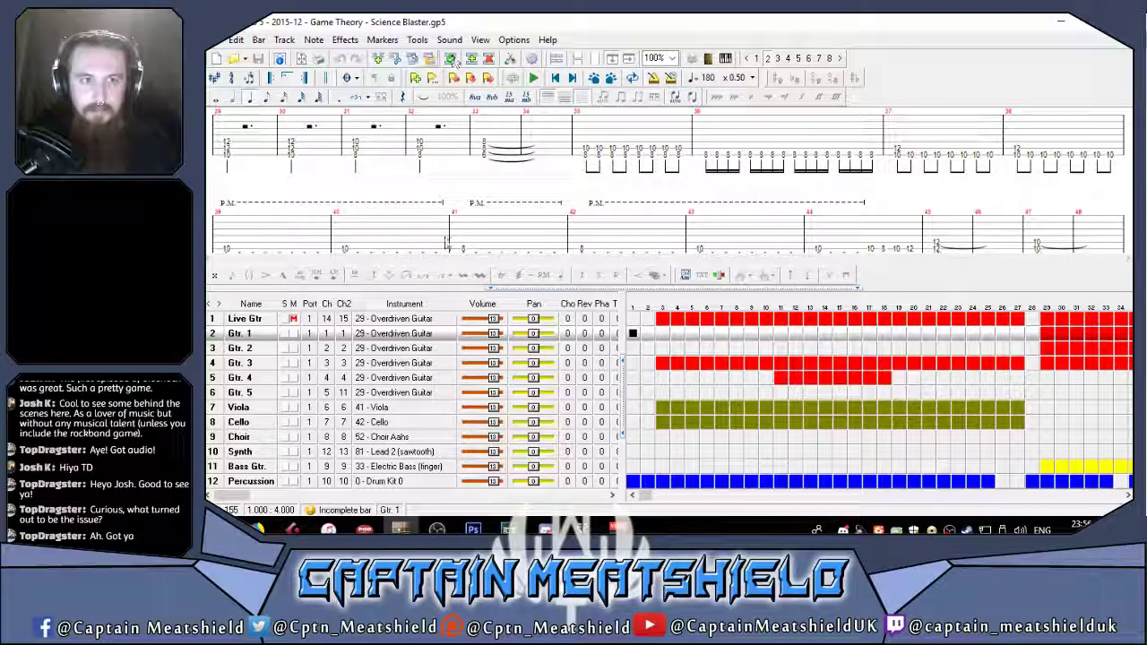
left_click(305, 527)
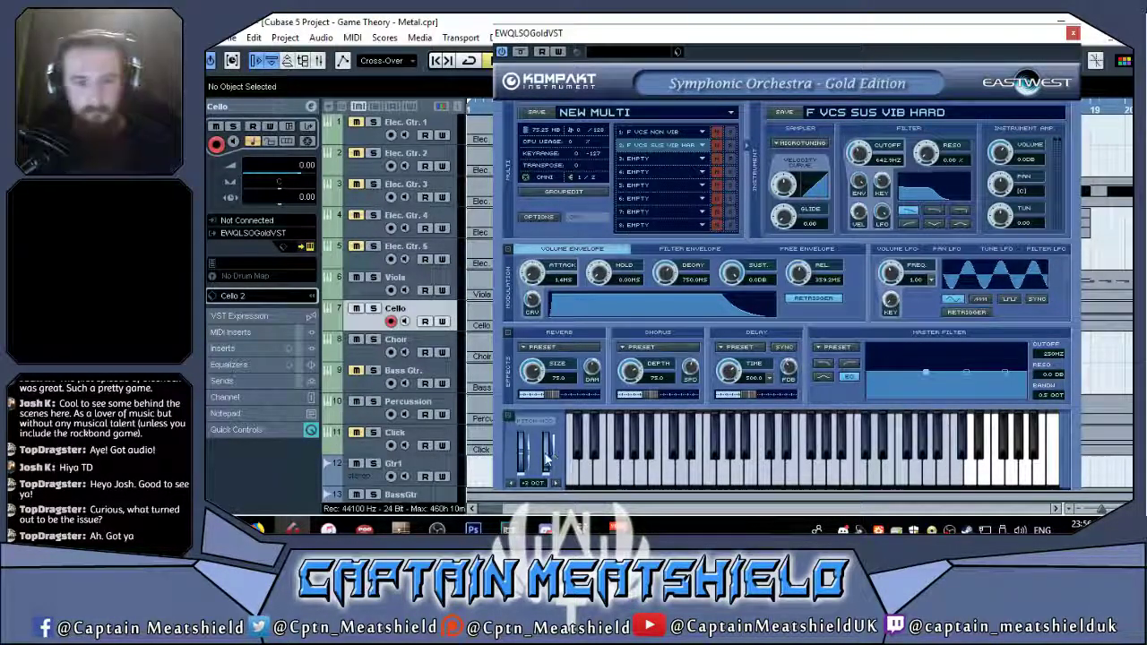
Close the EWQLSOGoldVST window, solo the Cello track and play it near the project start.
left_click(1073, 35)
left_click(372, 309)
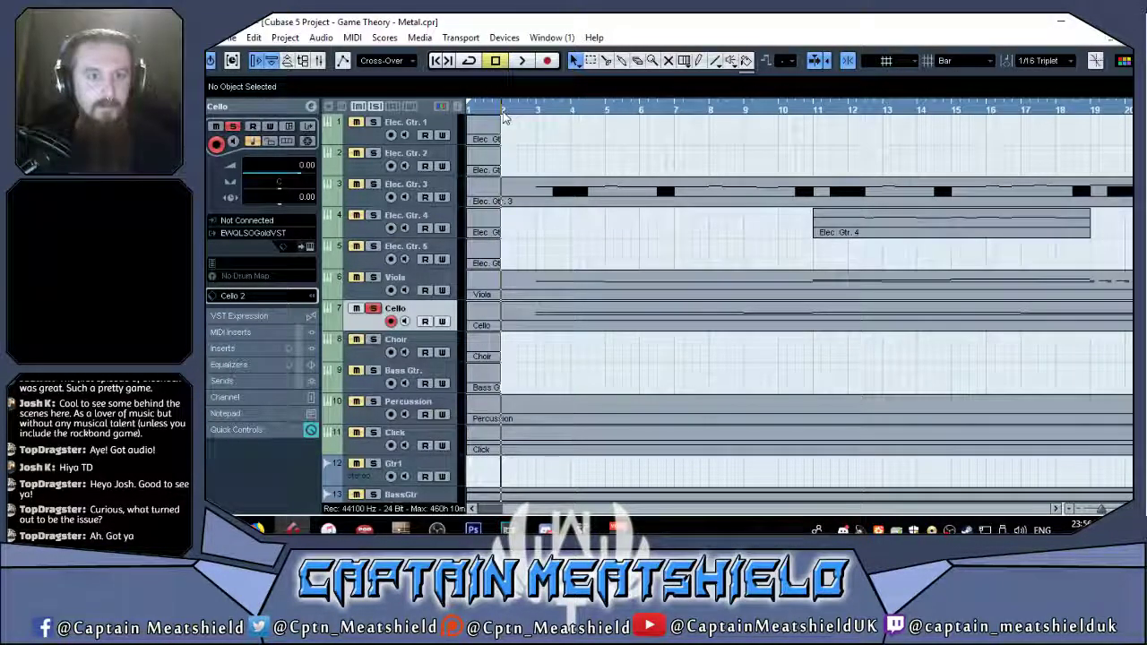
key("space")
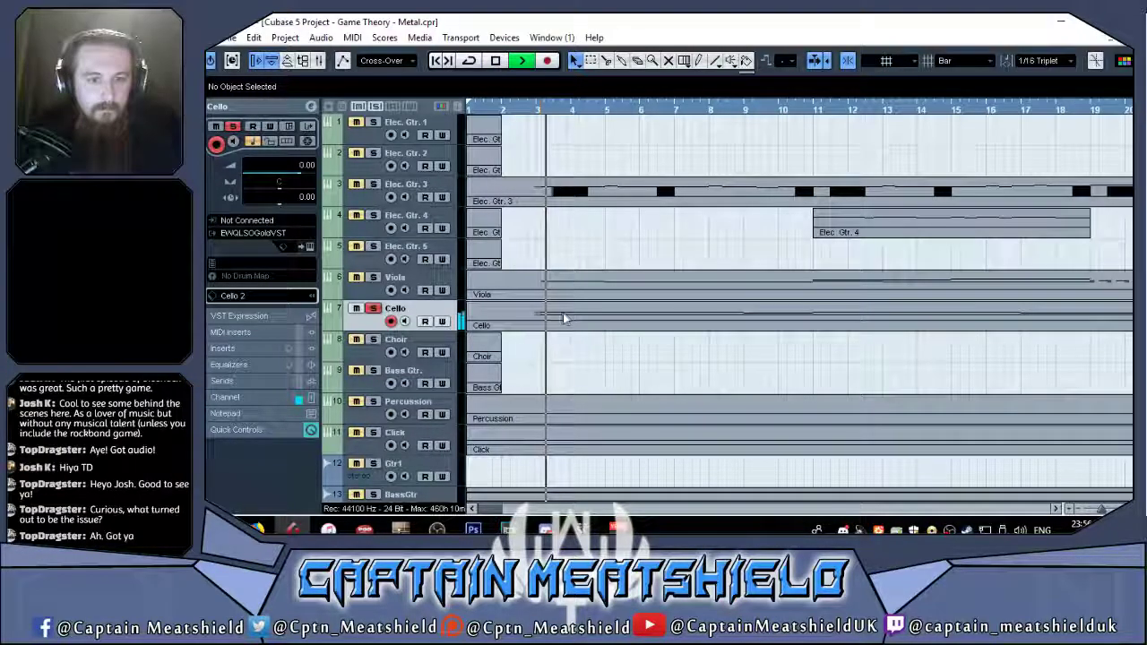
Open the Cello part in the Key Editor and examine its full range of notes during playback.
double_click(563, 315)
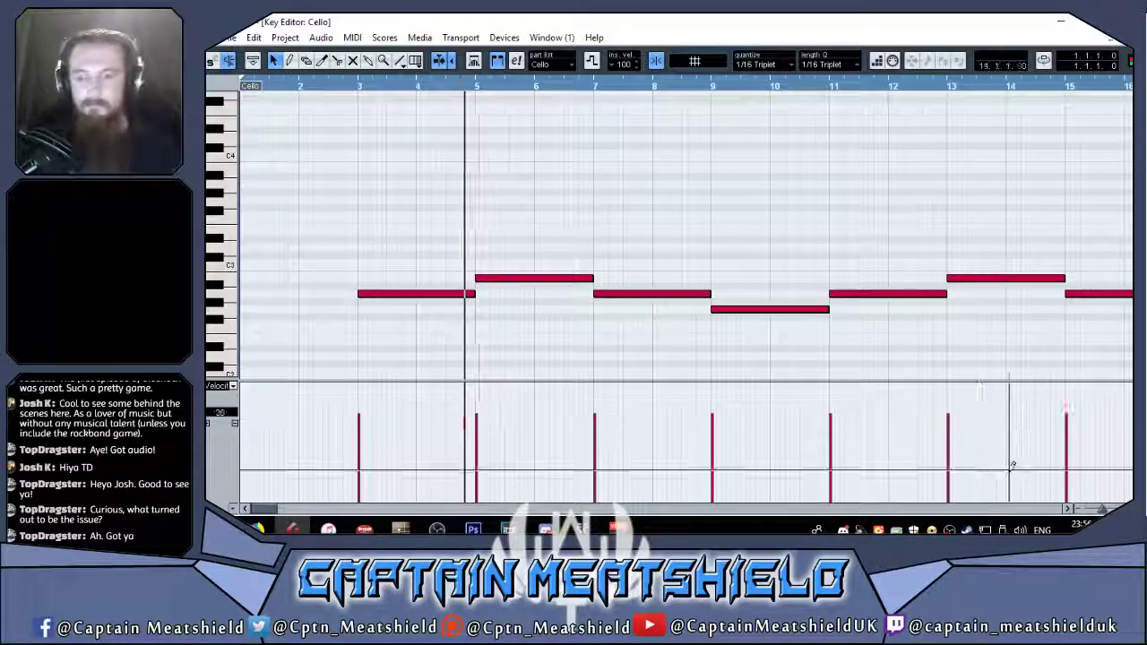
key("g")
key("g")
scroll(618, 215, "down", 2)
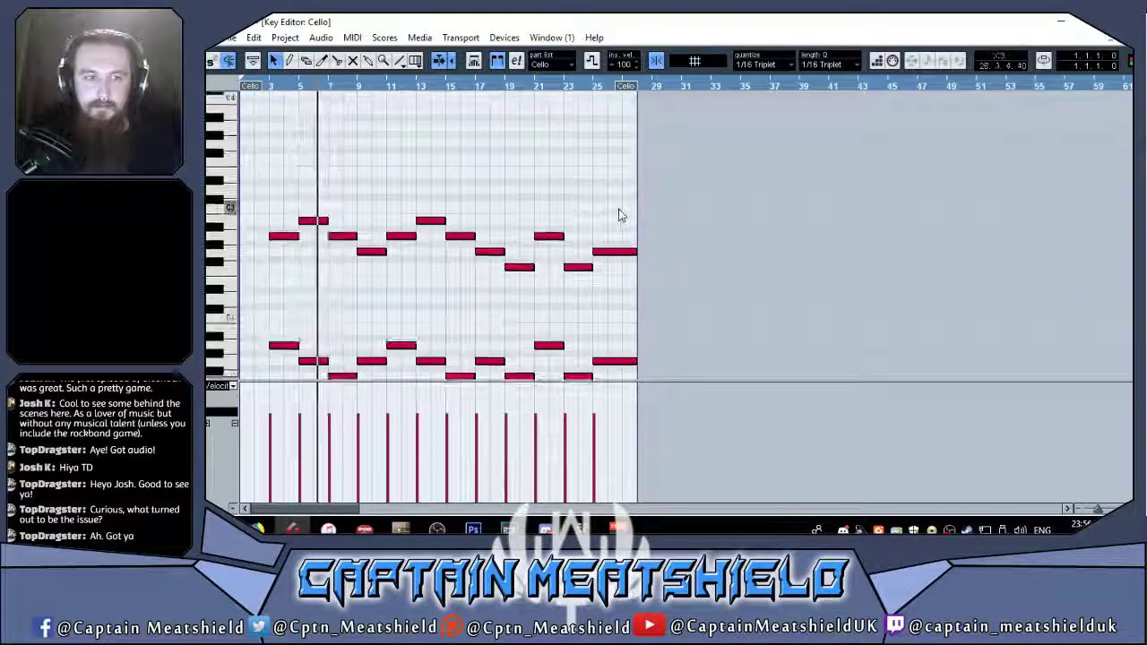
scroll(609, 215, "down", 1)
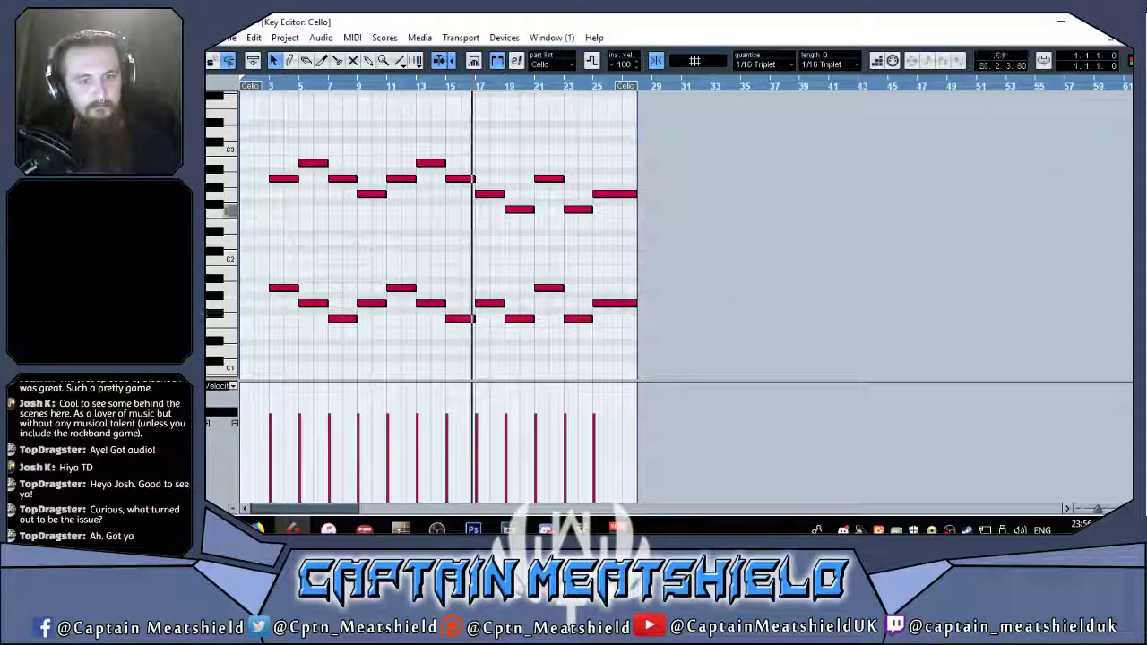
Close the Key Editor, solo the Viola track alongside the Cello and select it.
key("Return")
left_click(374, 277)
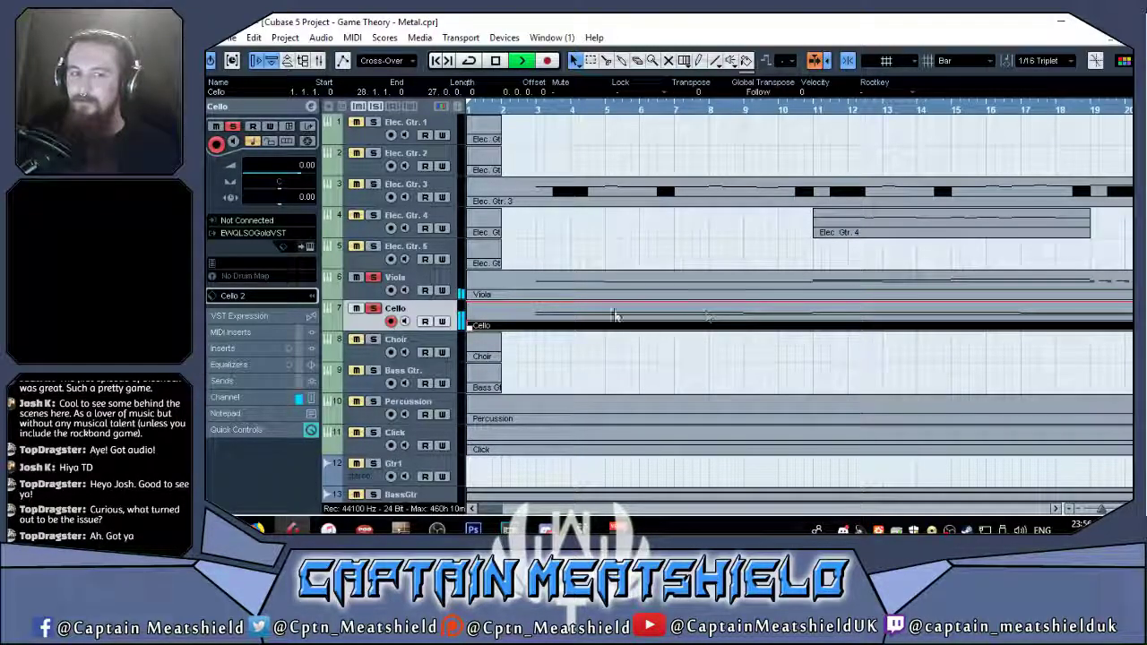
left_click(370, 298)
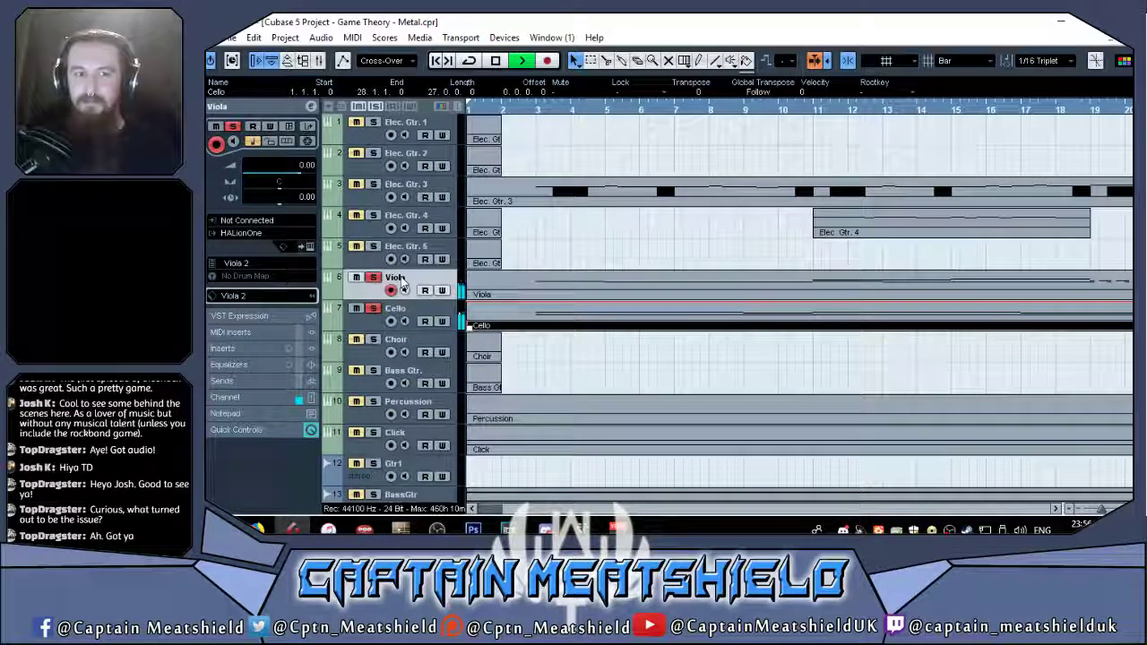
Select the Cello track and solo the Percussion track alongside the Viola and Cello.
left_click(358, 316)
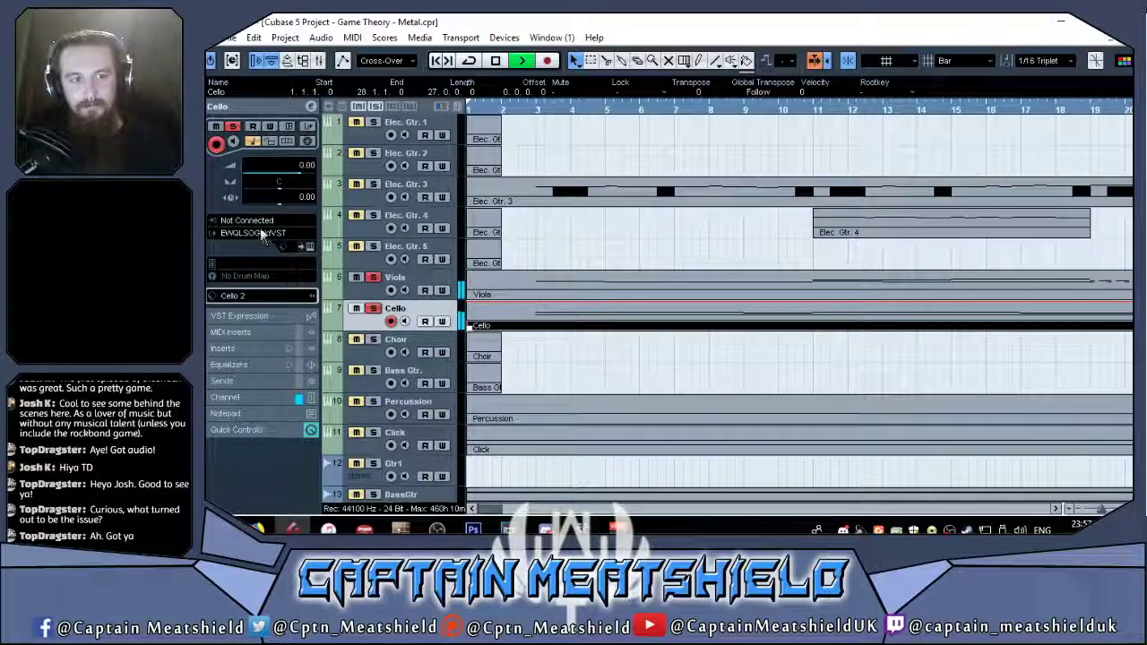
left_click_drag(497, 507, 524, 517)
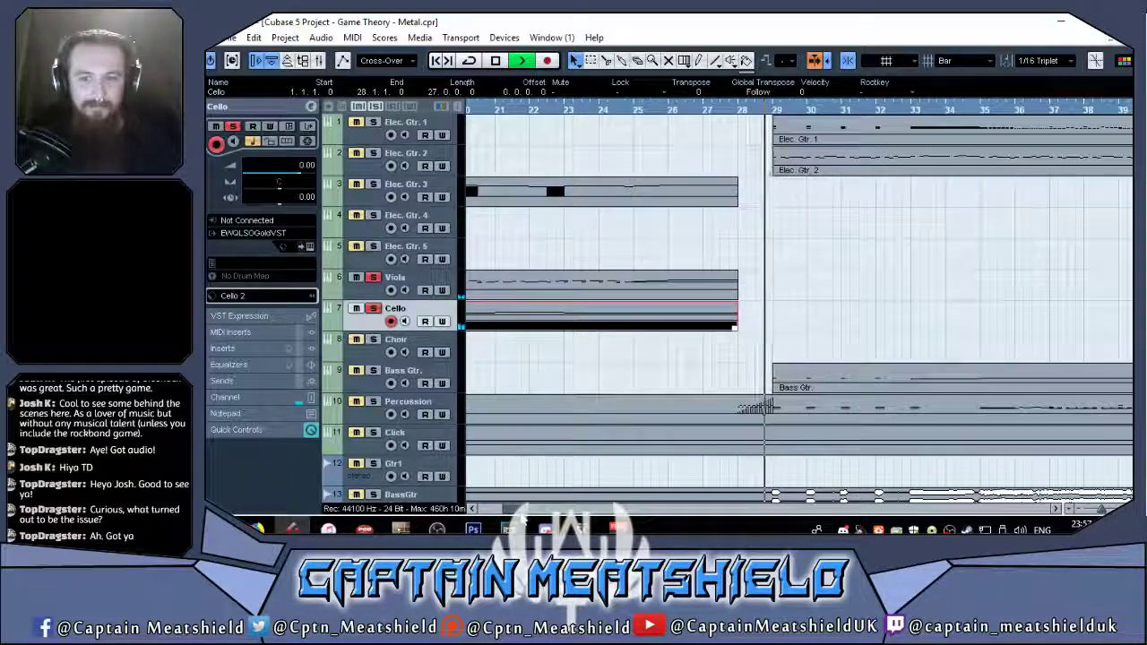
left_click(374, 402)
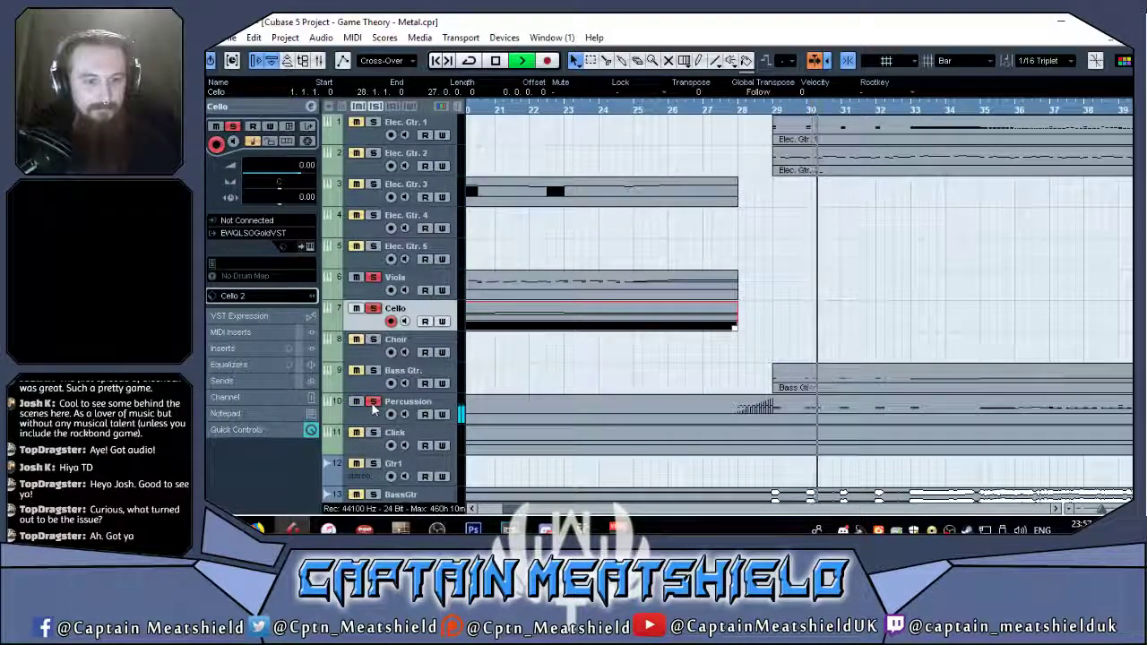
left_click_drag(515, 509, 533, 511)
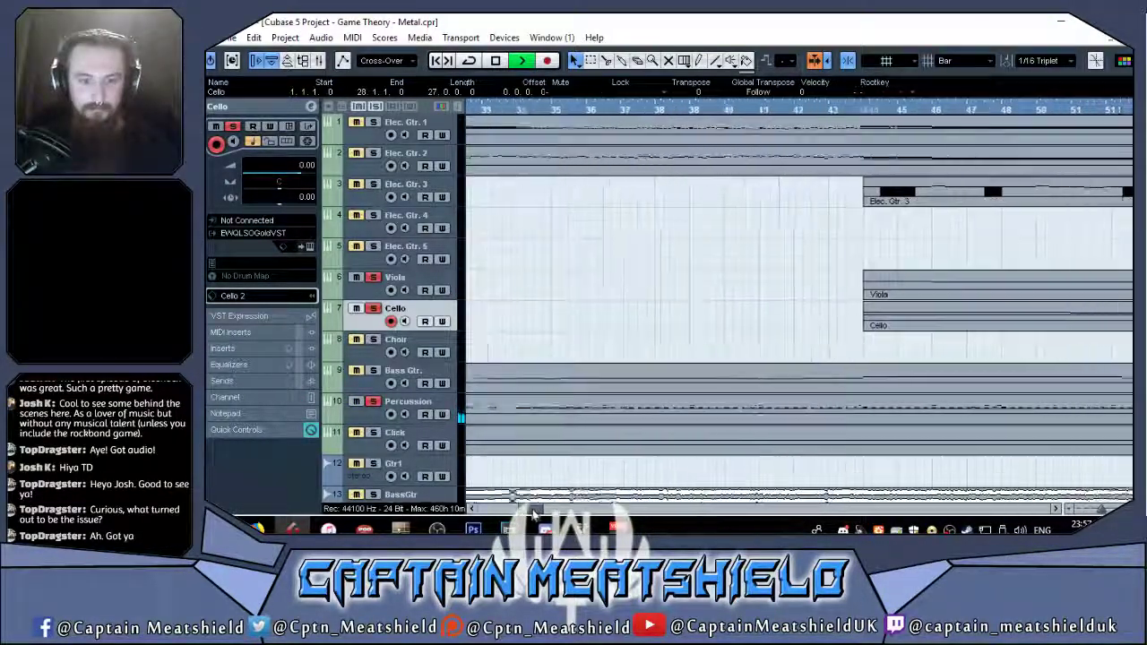
Open the Cello part starting at bar 45 in the Key Editor and examine its notes, moving playback to bar 59.
double_click(858, 324)
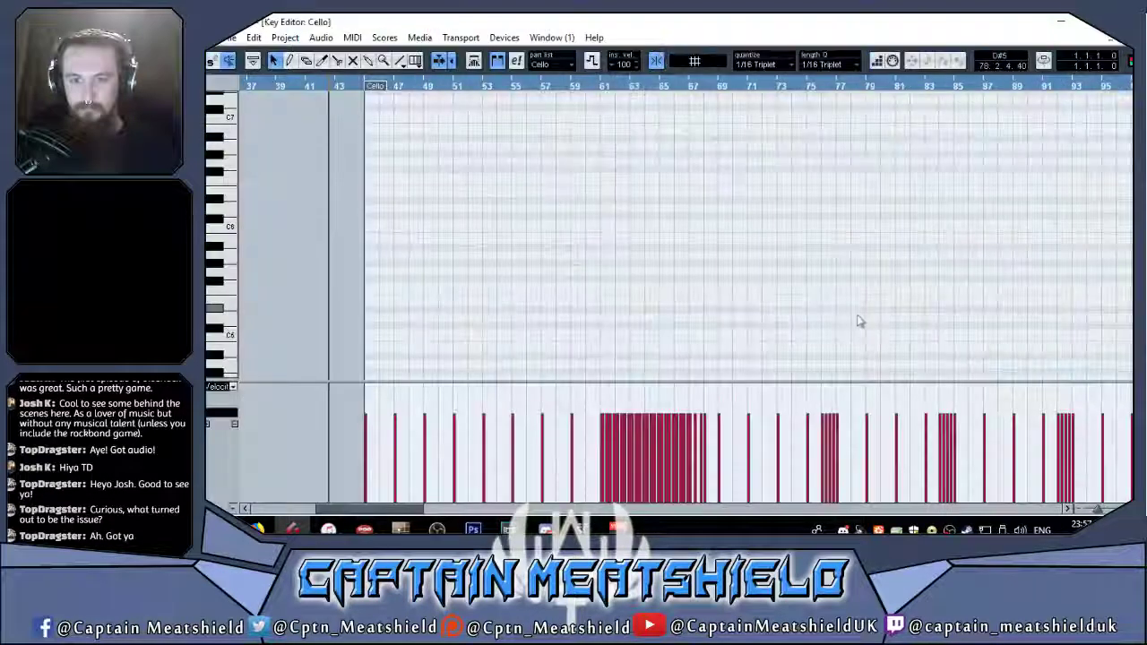
scroll(662, 301, "down", 6)
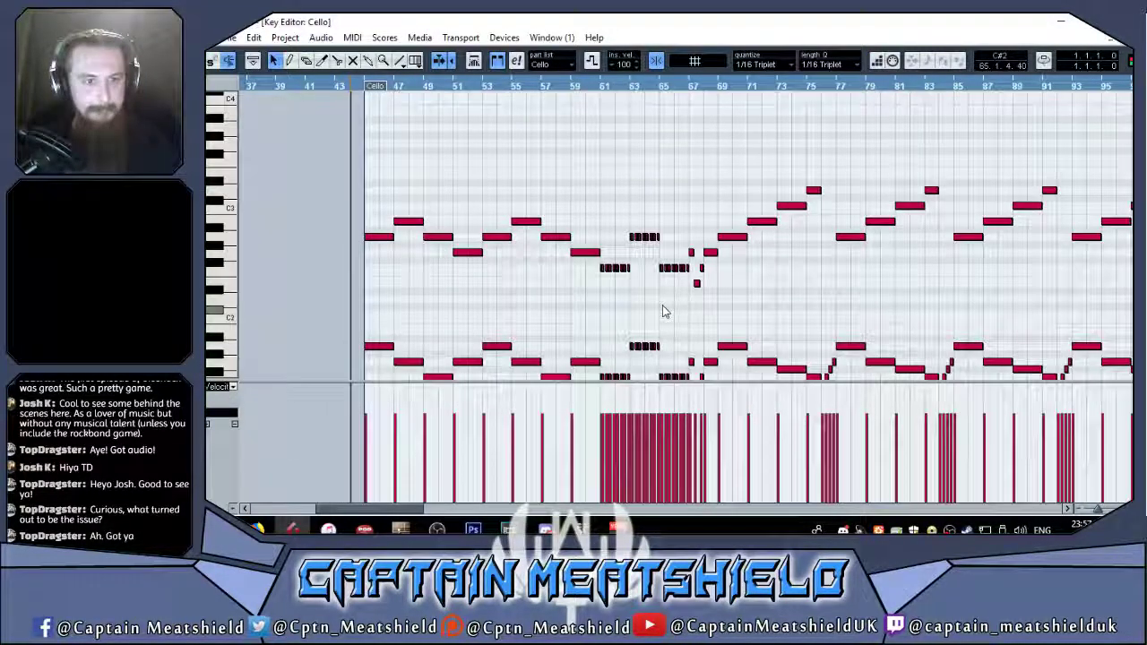
scroll(662, 311, "down", 2)
key("space")
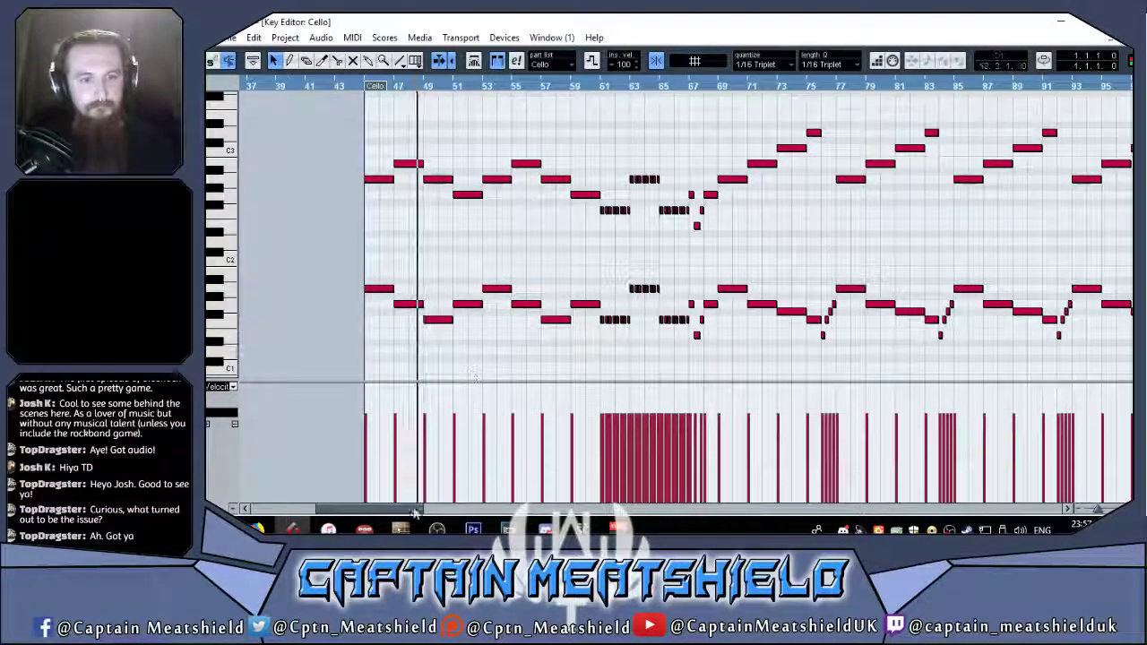
left_click_drag(407, 508, 425, 507)
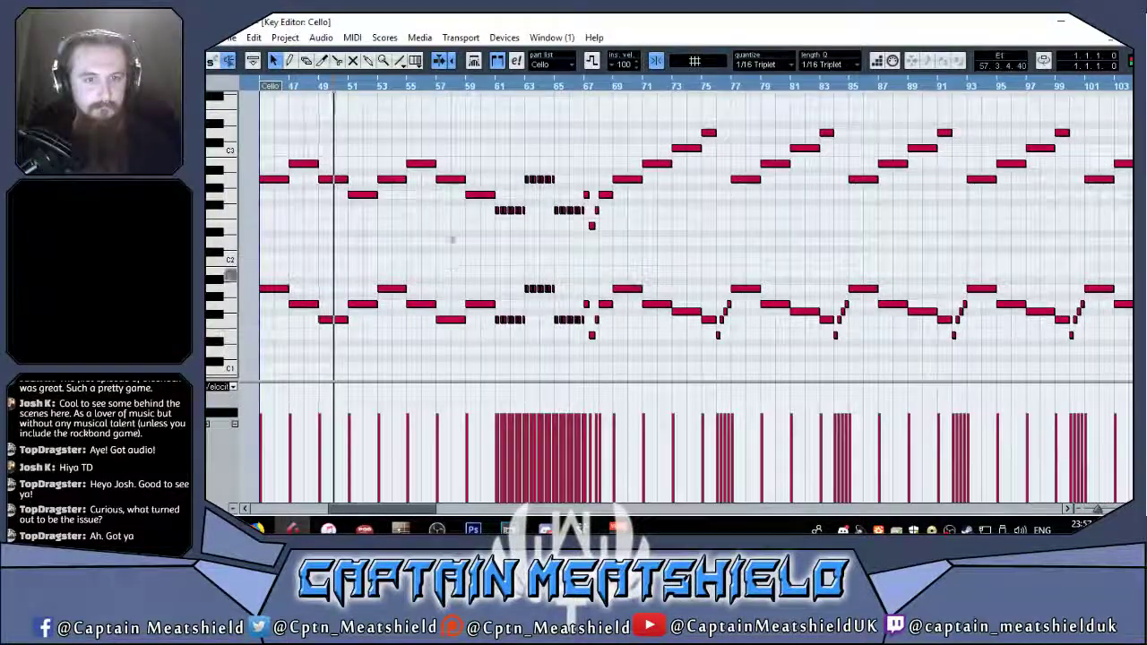
left_click(467, 90)
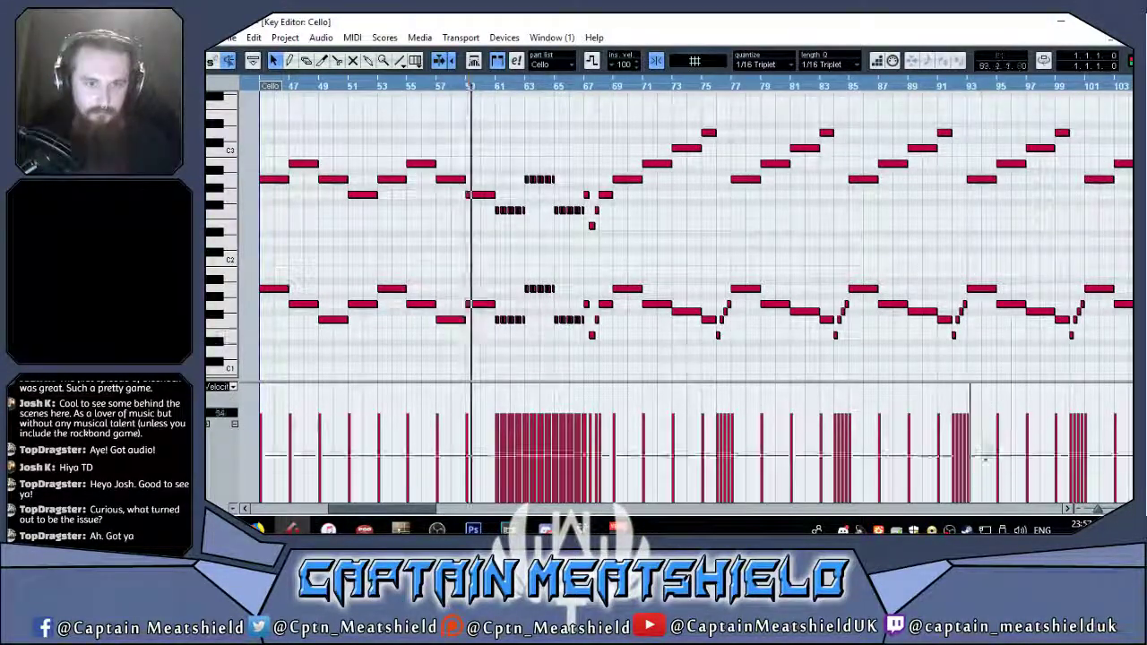
Copy the rising four-note run at bar 76 one octave up, starting on E2, and deselect it.
key("h")
key("h")
key("h")
key("g")
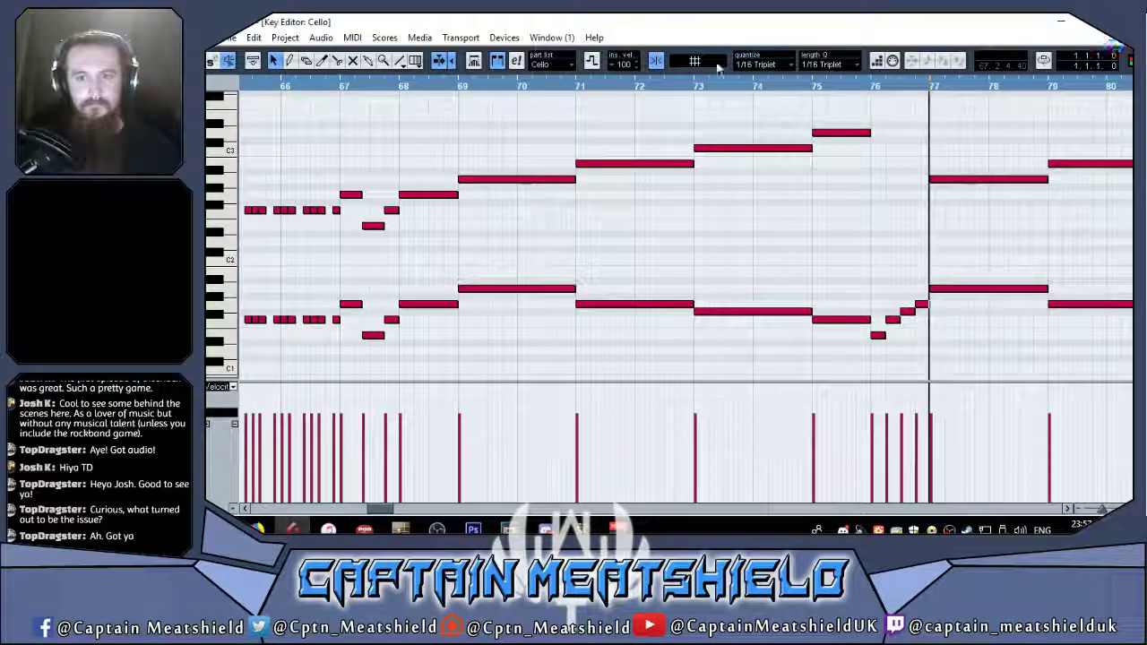
left_click_drag(877, 288, 877, 227)
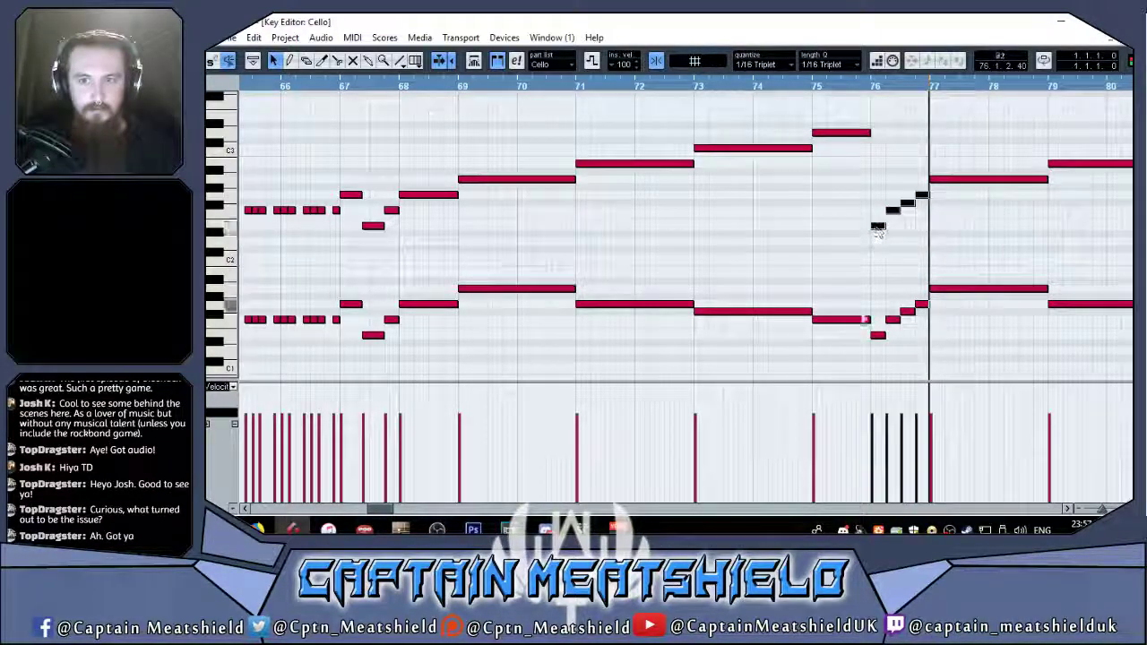
left_click(960, 374)
Review the whole Cello part, close the Key Editor, and reopen the same part from around bar 76.
key("g")
key("g")
key("g")
key("g")
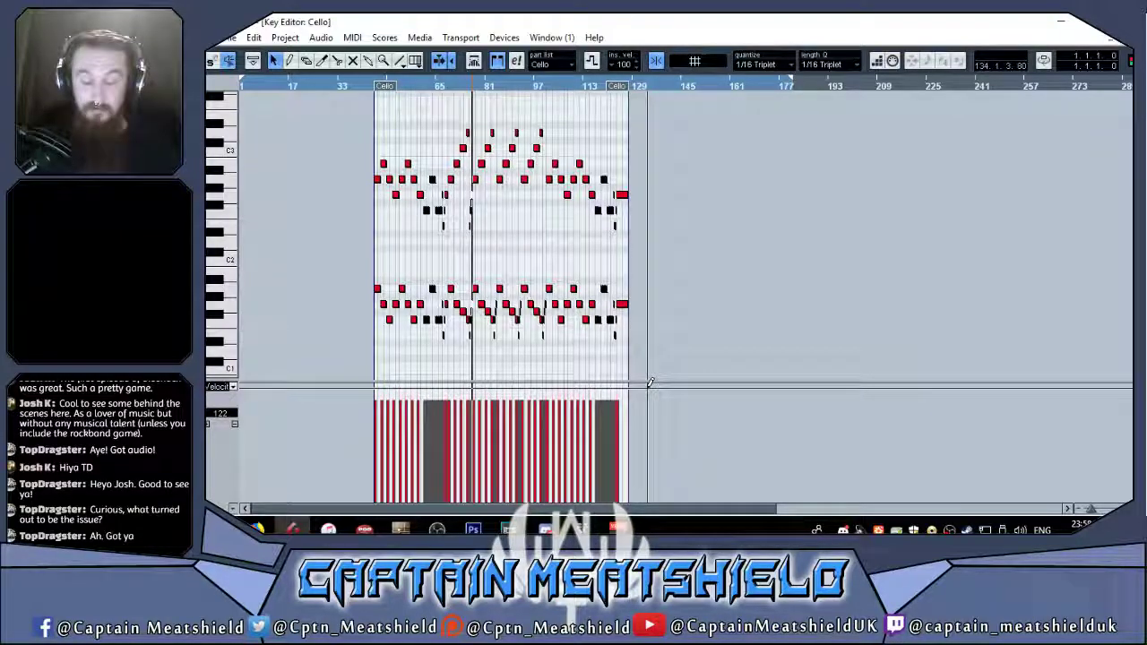
key("Escape")
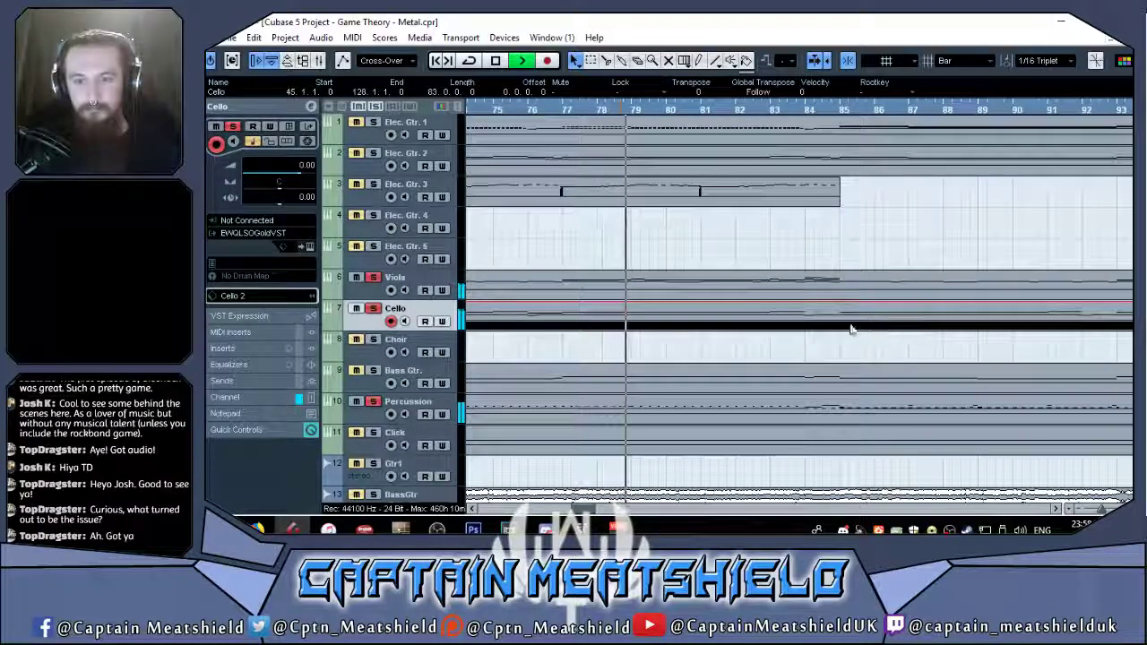
scroll(633, 312, "left", 2)
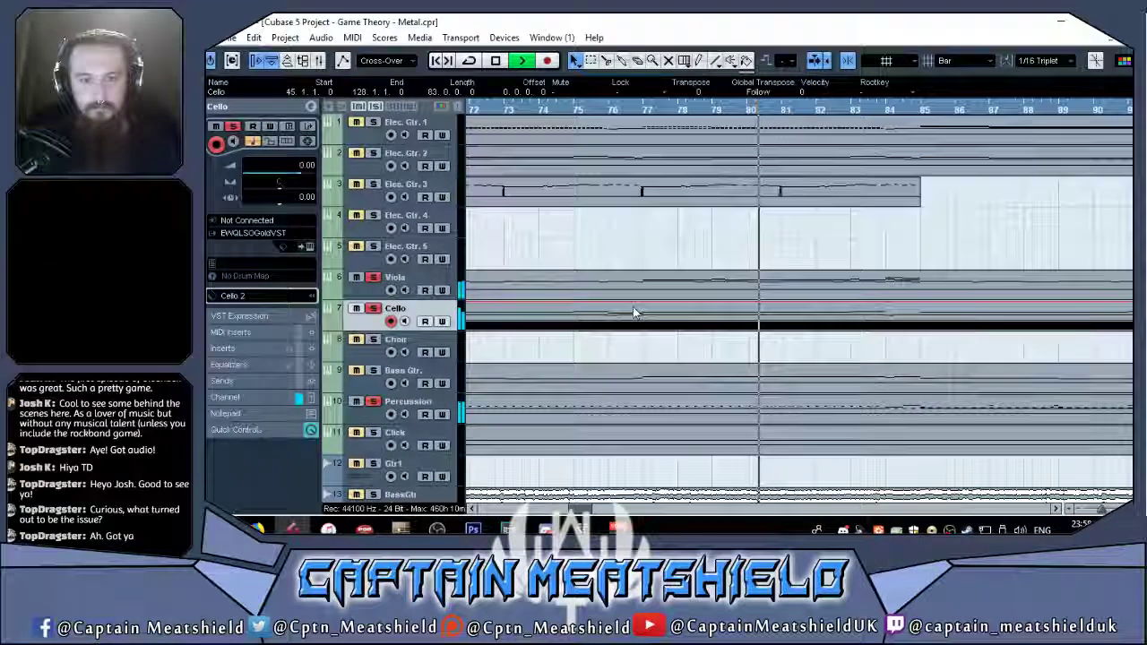
double_click(633, 306)
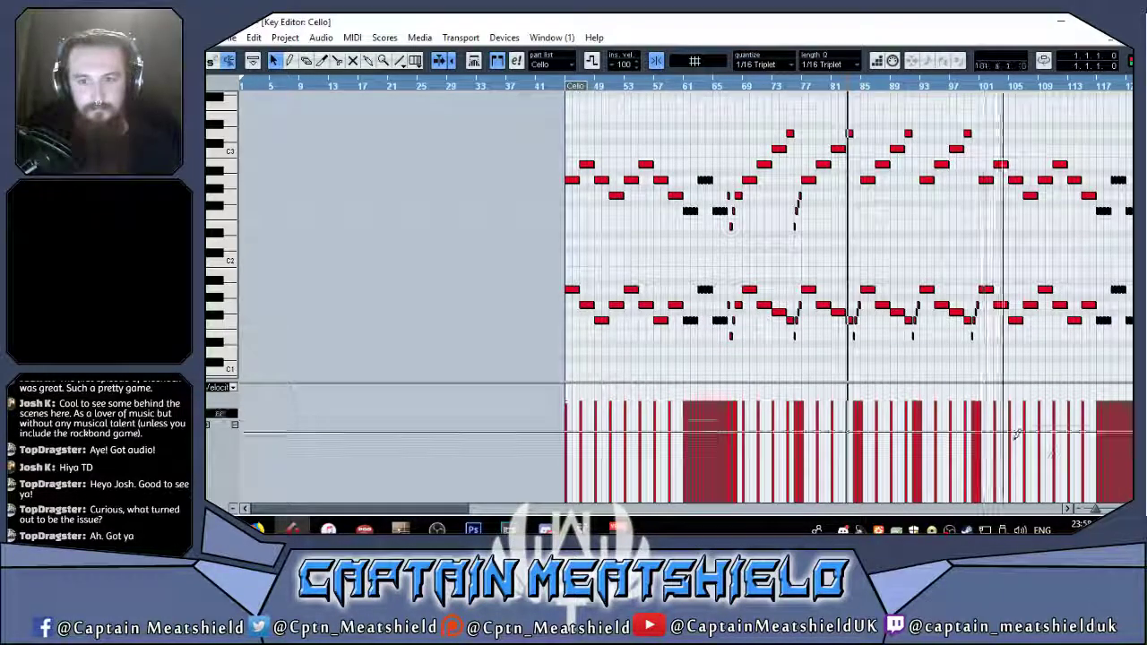
Paste the octave-up four-note run from bar 76 at bars 84 and 92.
key("h")
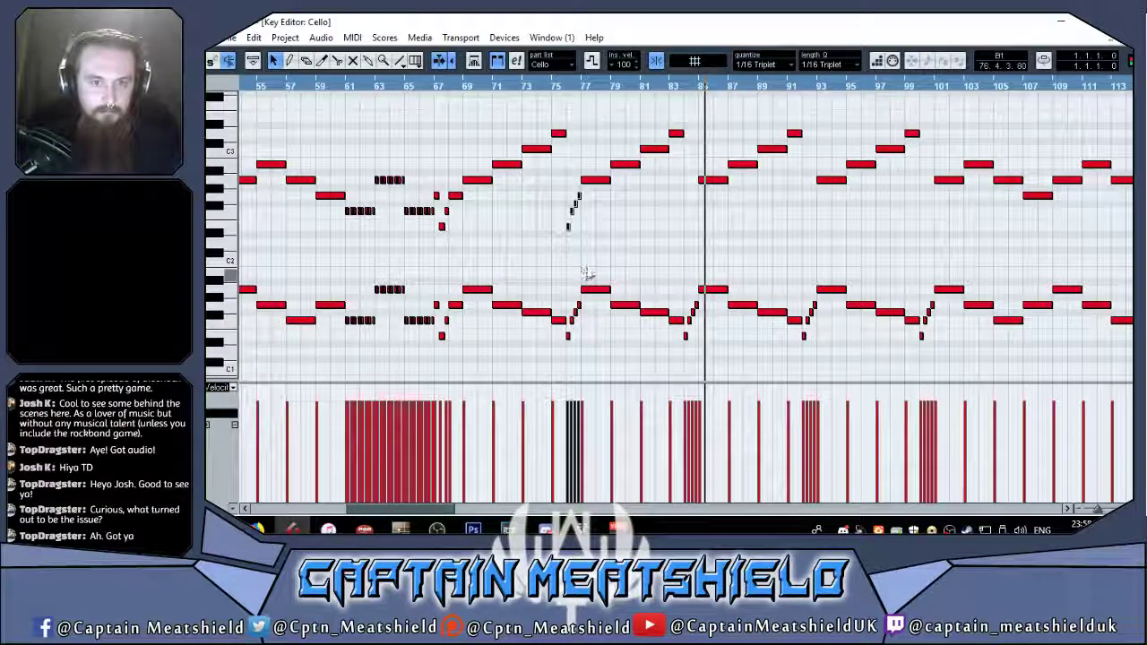
left_click(687, 86)
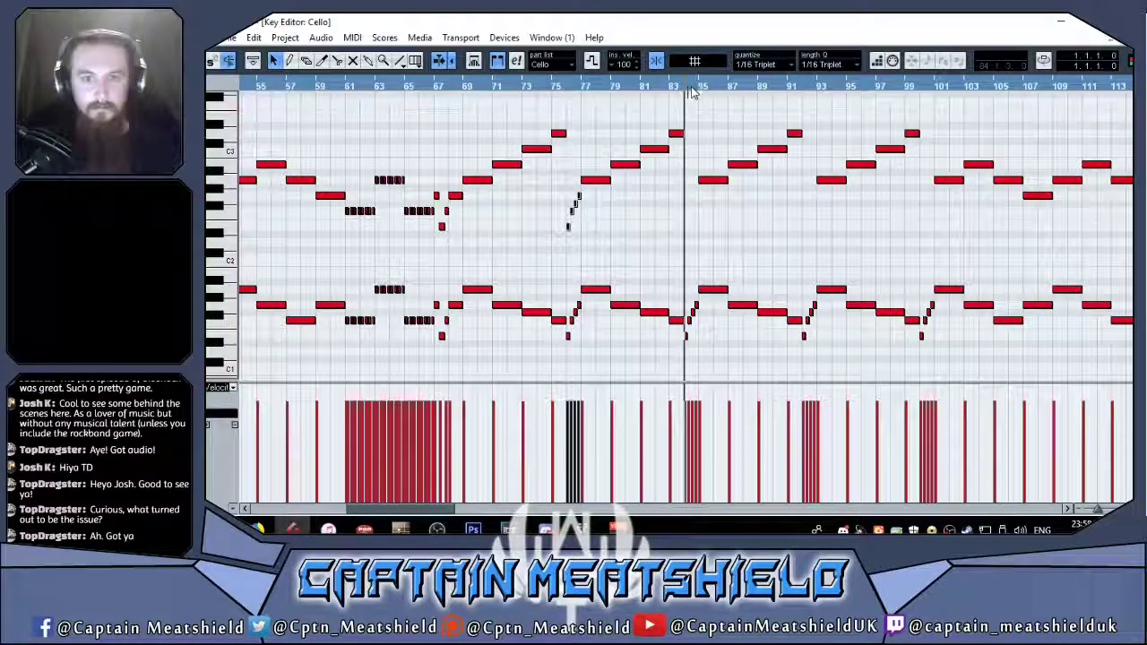
left_click(804, 90)
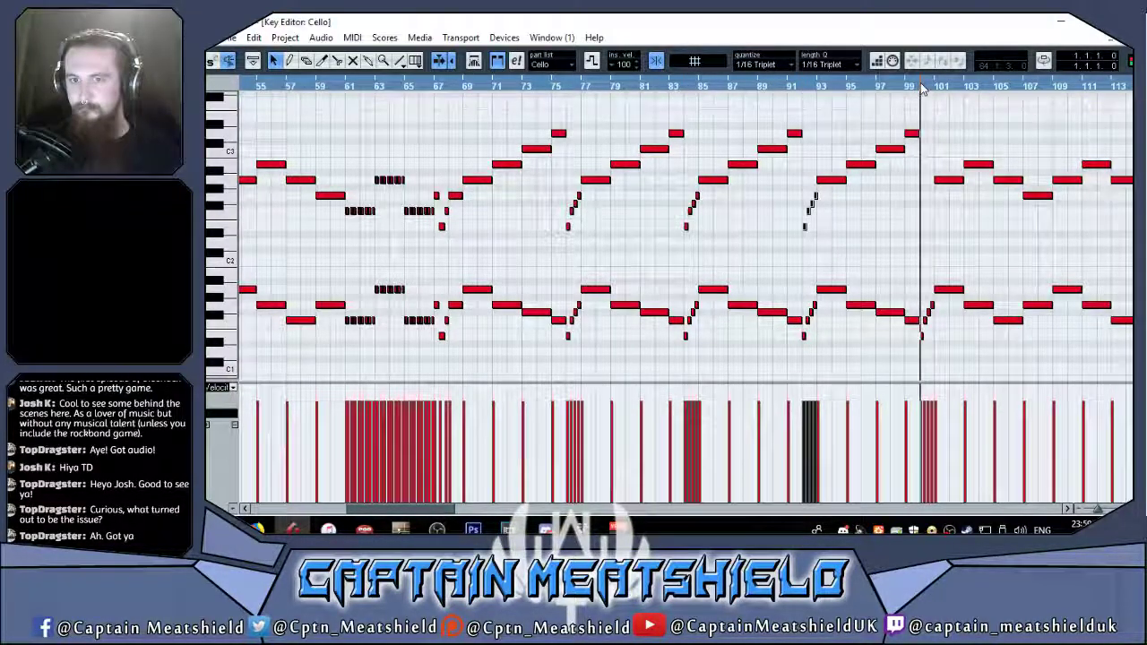
Try to line up the pasted upper run with the start of bar 92.
left_click_drag(1095, 509, 1100, 511)
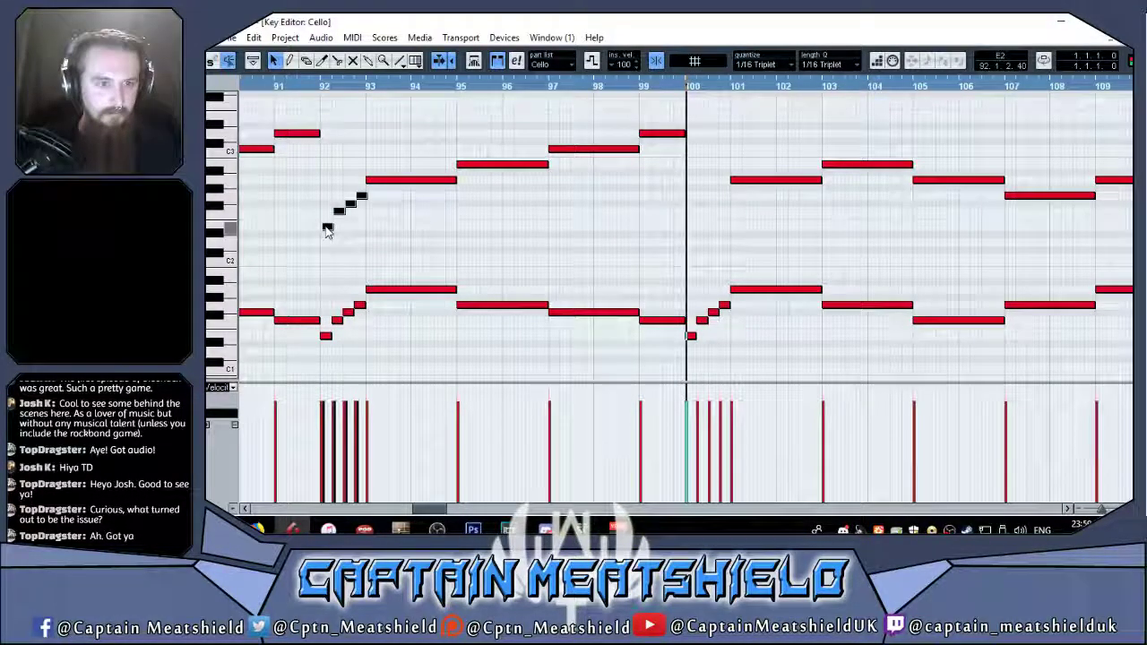
left_click_drag(327, 230, 329, 232)
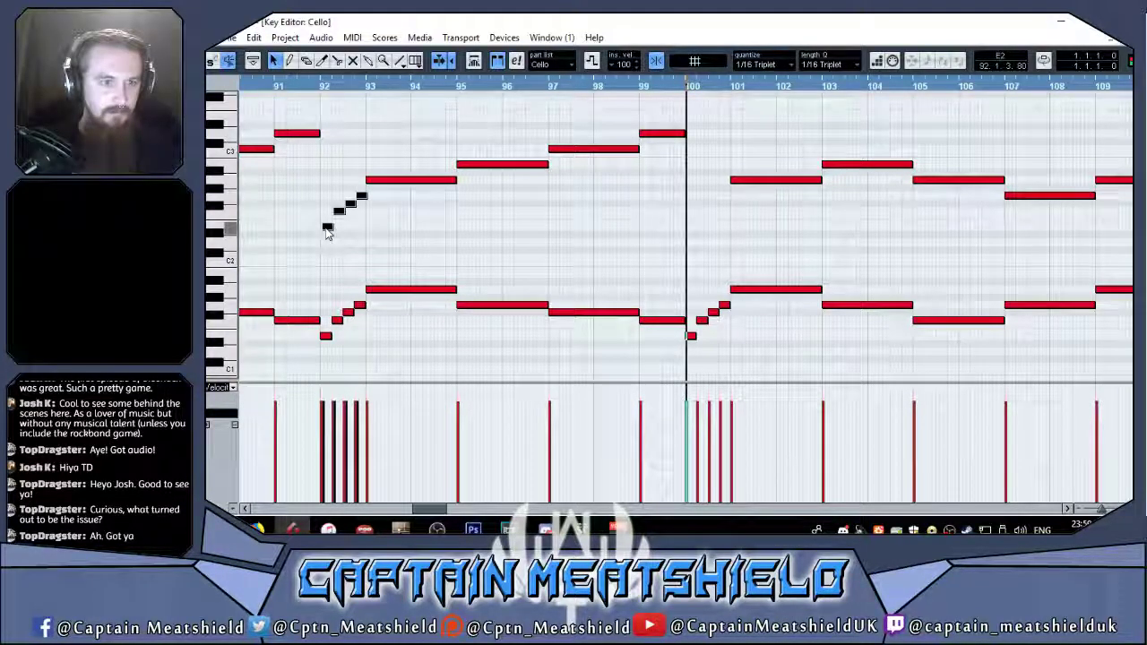
left_click_drag(327, 230, 323, 230)
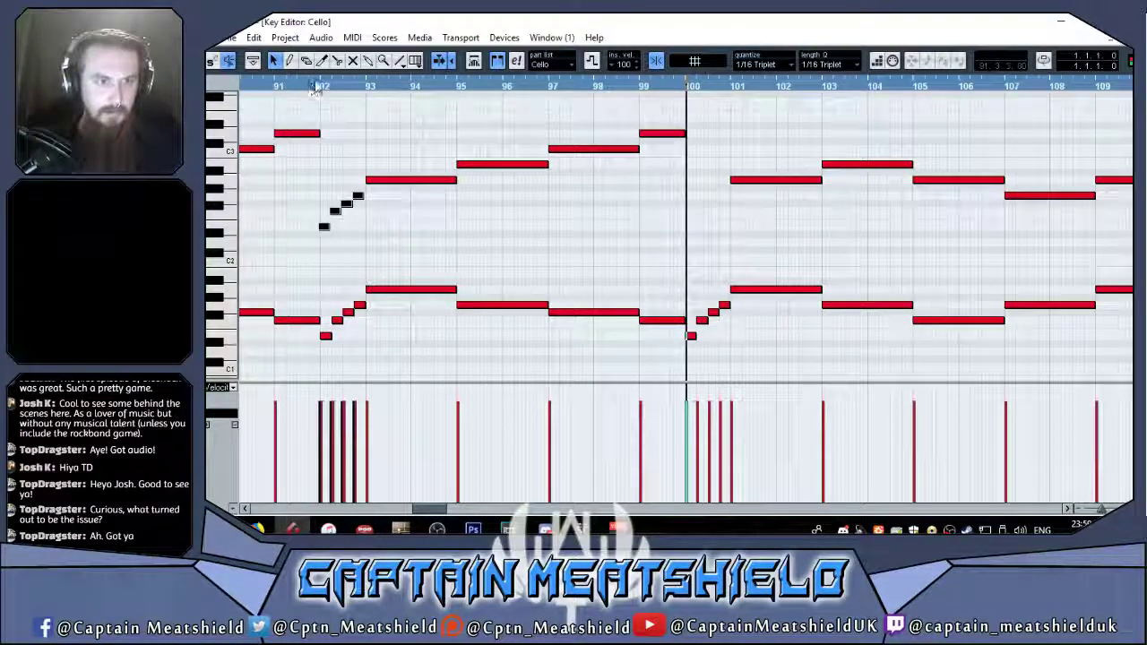
Set the length quantize and quantize to 1/8, and snap the pasted upper run to the start of bar 92.
key("l")
left_click(825, 64)
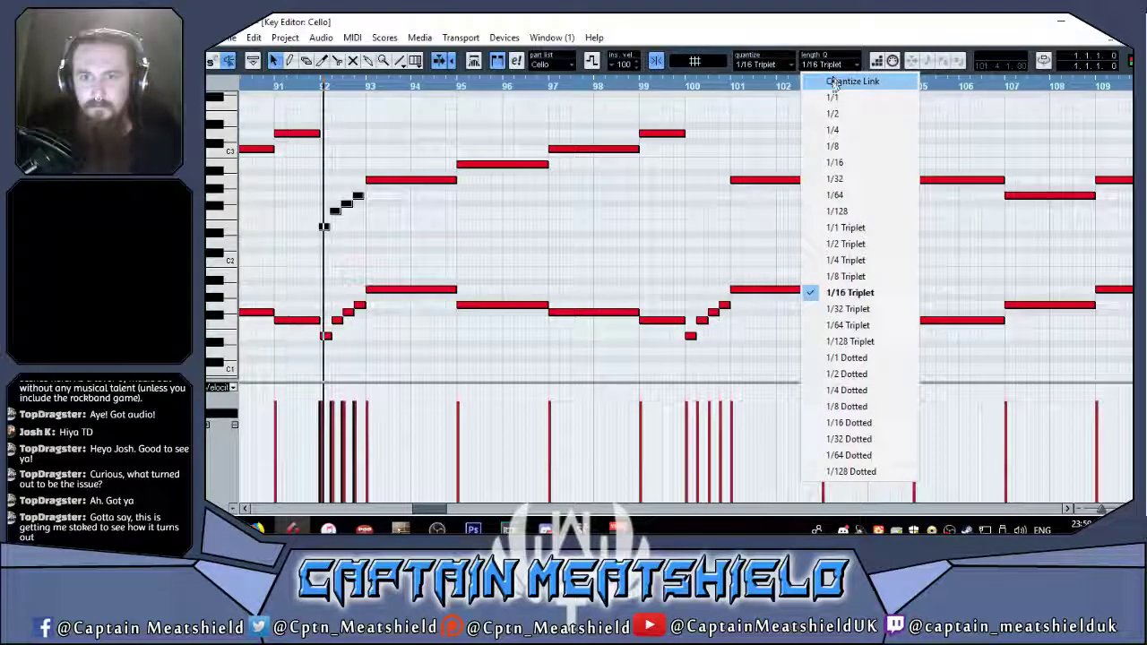
left_click(846, 149)
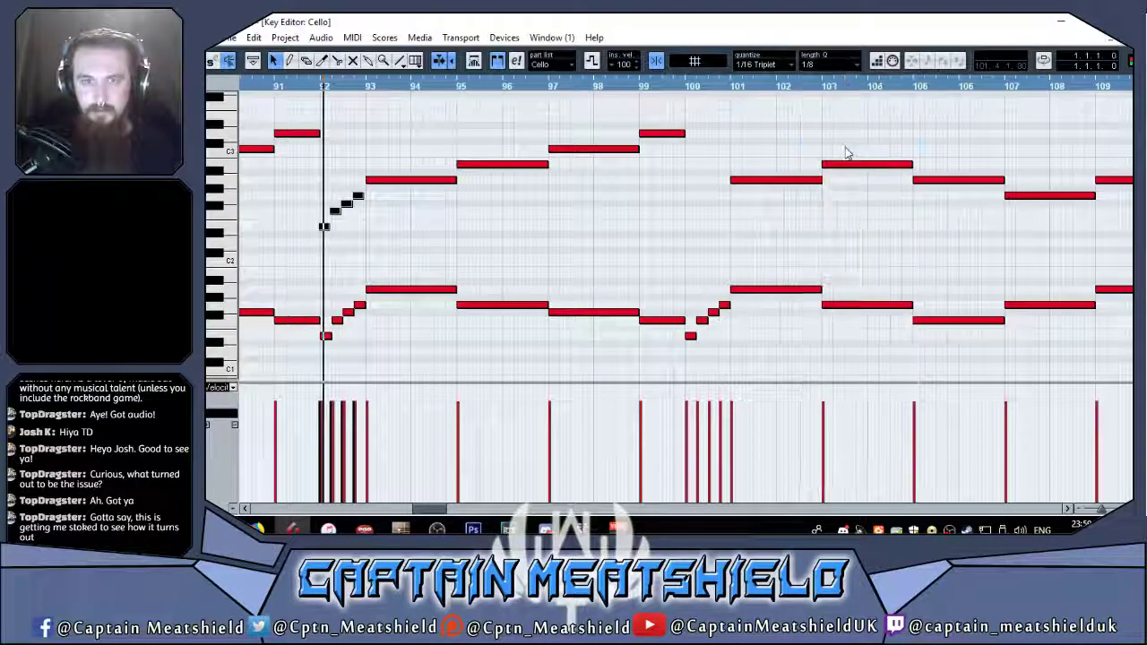
left_click(792, 65)
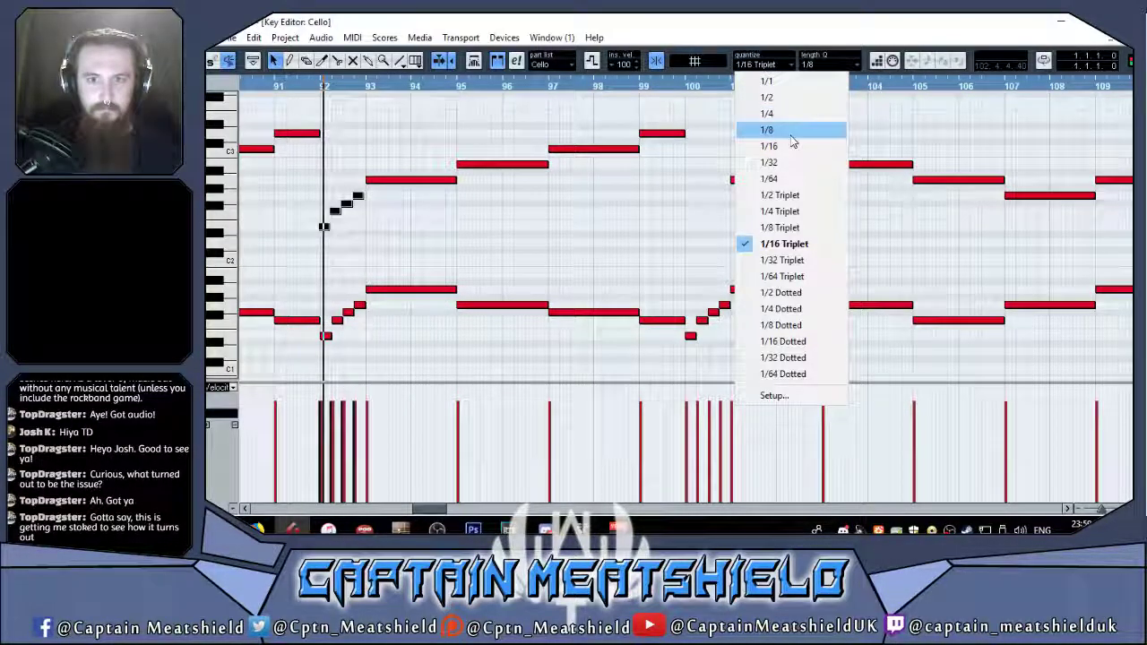
left_click(773, 126)
left_click_drag(1099, 508, 1105, 508)
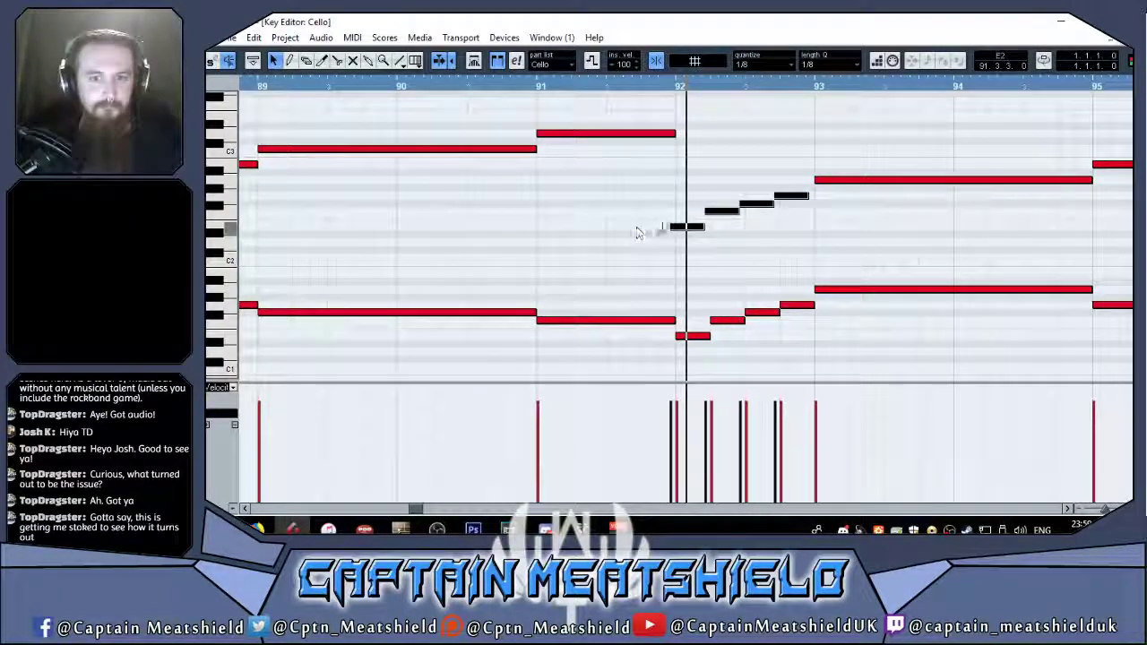
left_click_drag(674, 226, 685, 224)
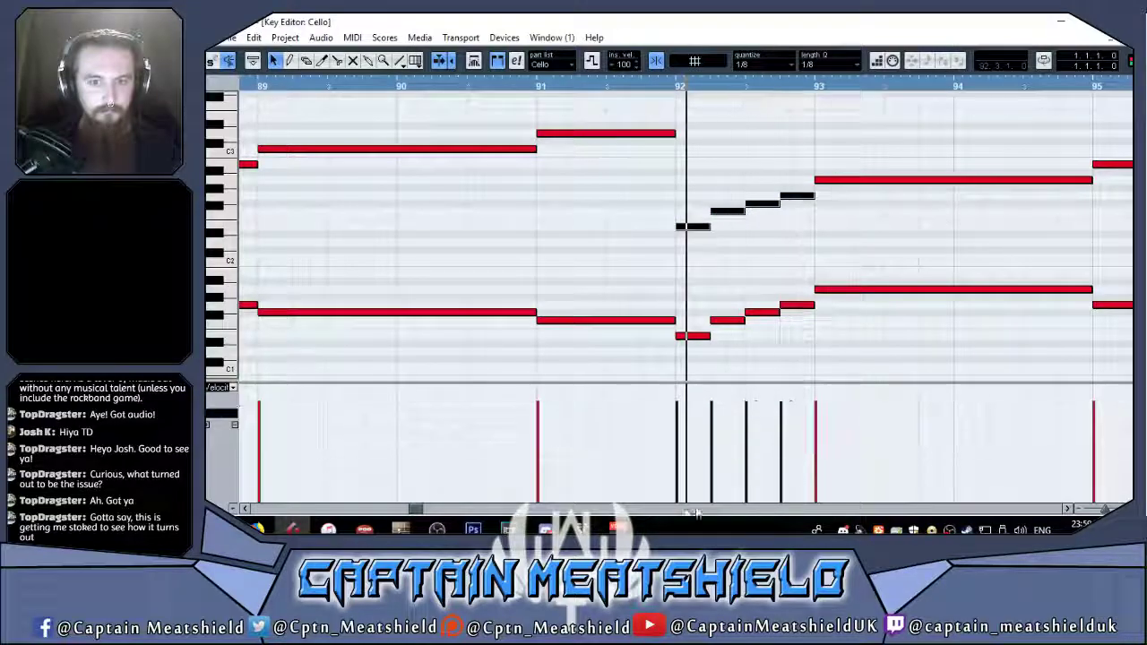
Select the upper four-note run at bar 84 and align it with the start of the bar.
scroll(642, 265, "left", 8)
left_click(642, 265)
left_click_drag(690, 163, 793, 250)
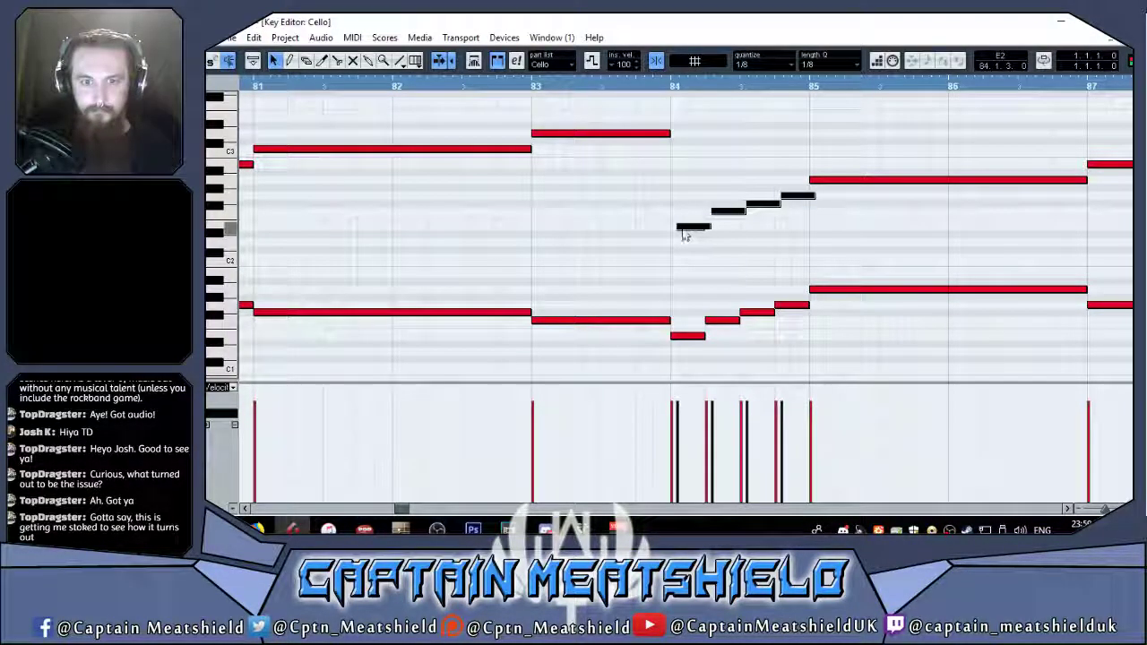
Paste the upper four-note run at bar 100, check the part through to its end, and close the Key Editor.
left_click_drag(391, 509, 436, 512)
left_click(550, 88)
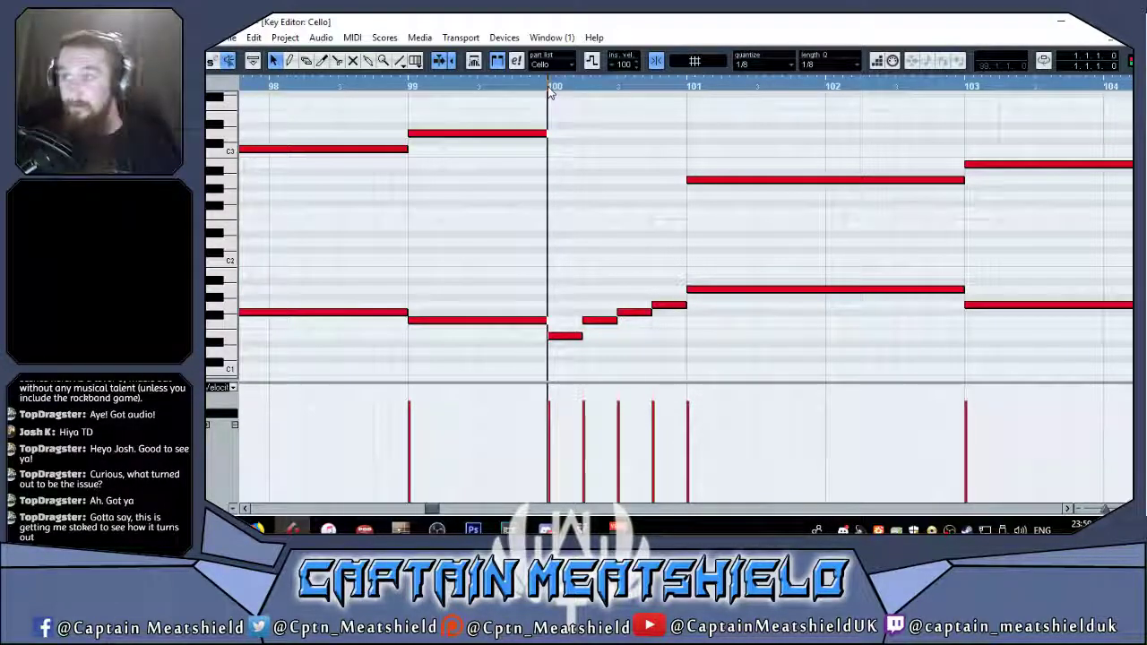
key("ctrl+v")
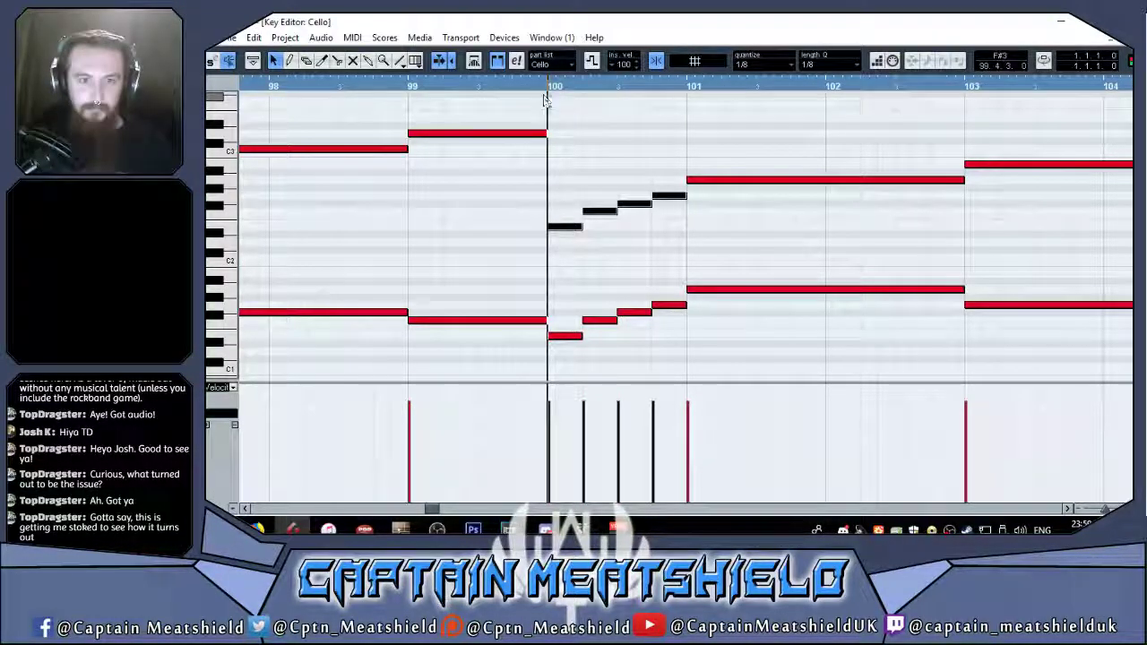
left_click_drag(432, 508, 479, 515)
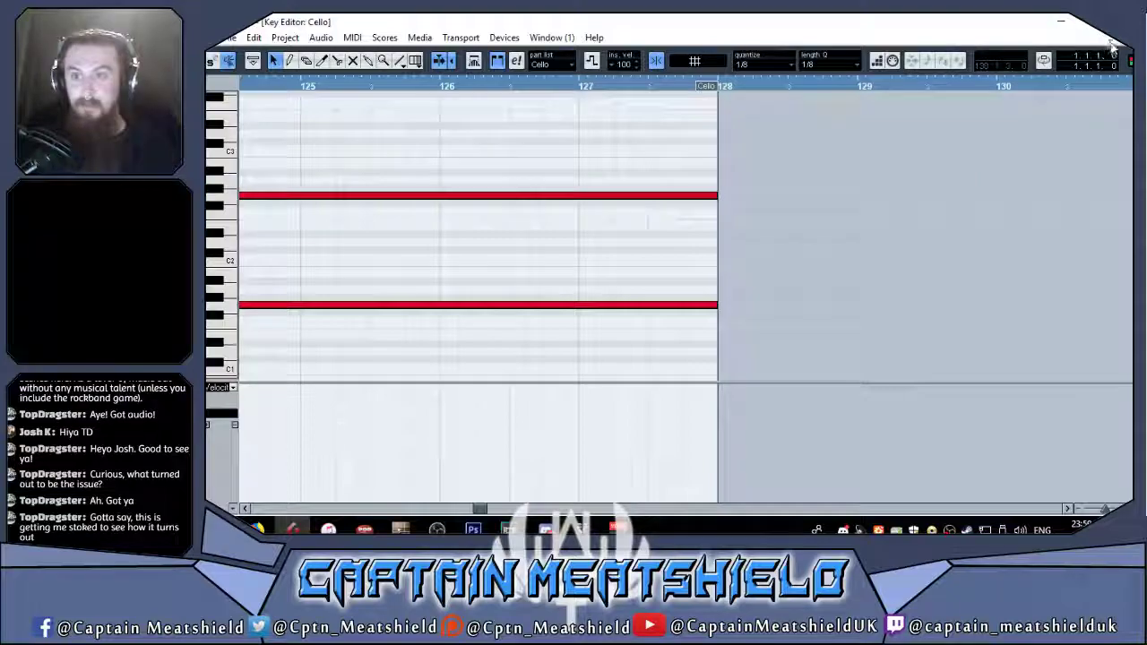
key("Escape")
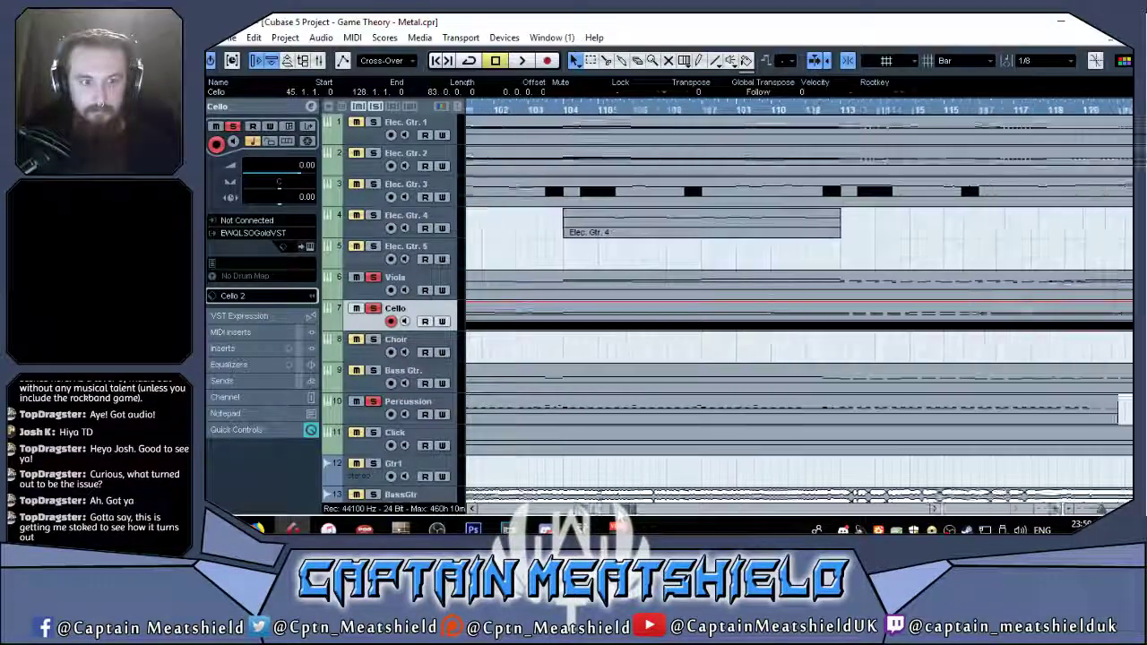
Open the Cello part starting at bar 136 and copy its four-note runs at bars 143 and 151 one octave up.
left_click_drag(652, 513, 658, 513)
left_click(618, 316)
double_click(618, 316)
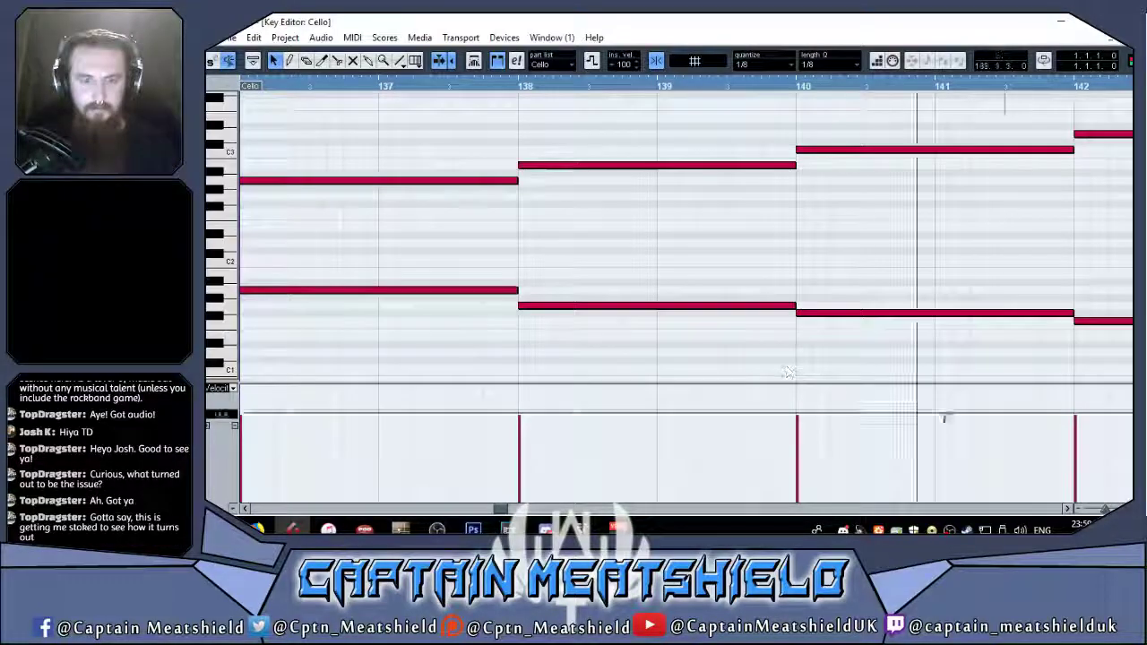
left_click_drag(1105, 508, 1100, 509)
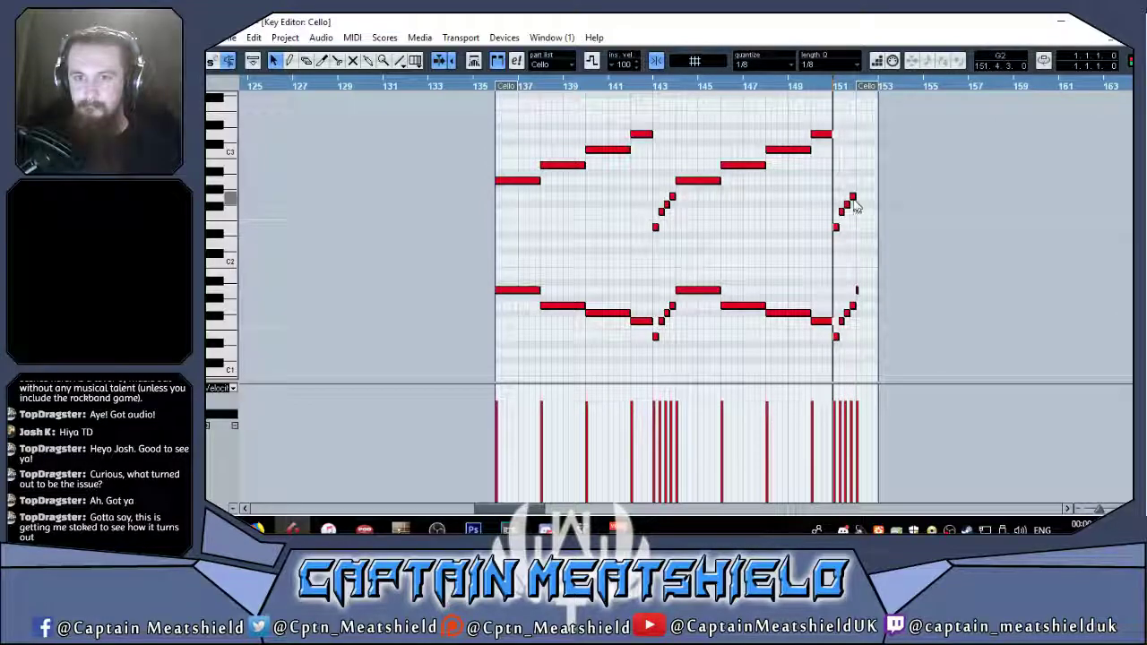
Add a 1/8 note on A2 at the start of bar 152 in the Cello part, and close the Key Editor.
scroll(856, 206, "up", 5)
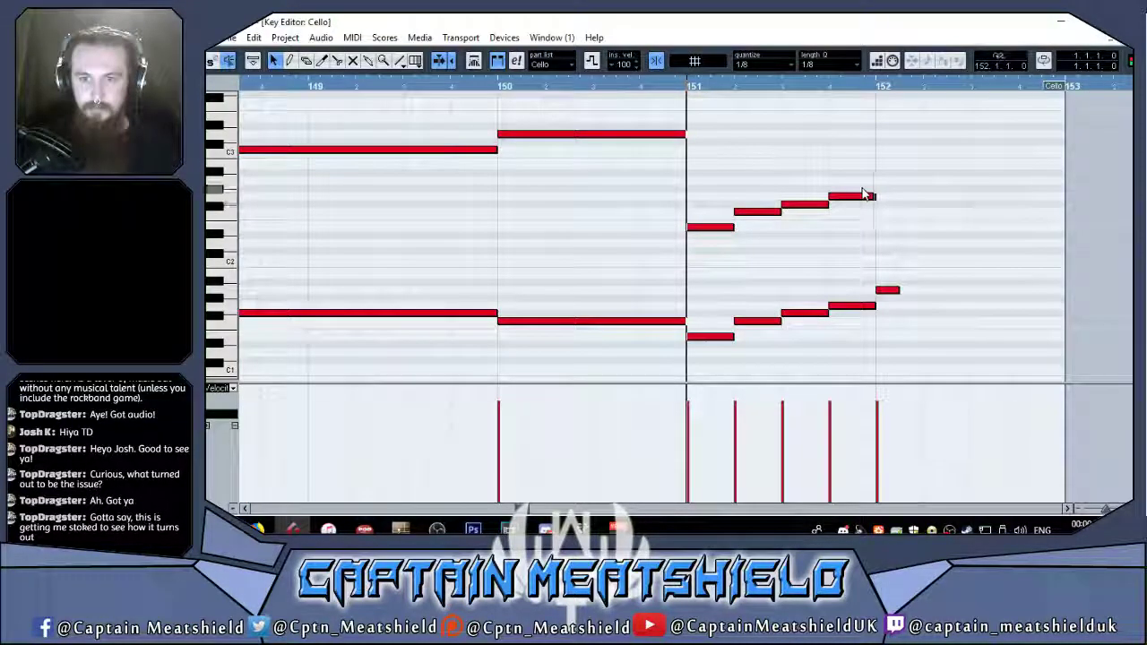
left_click(290, 60)
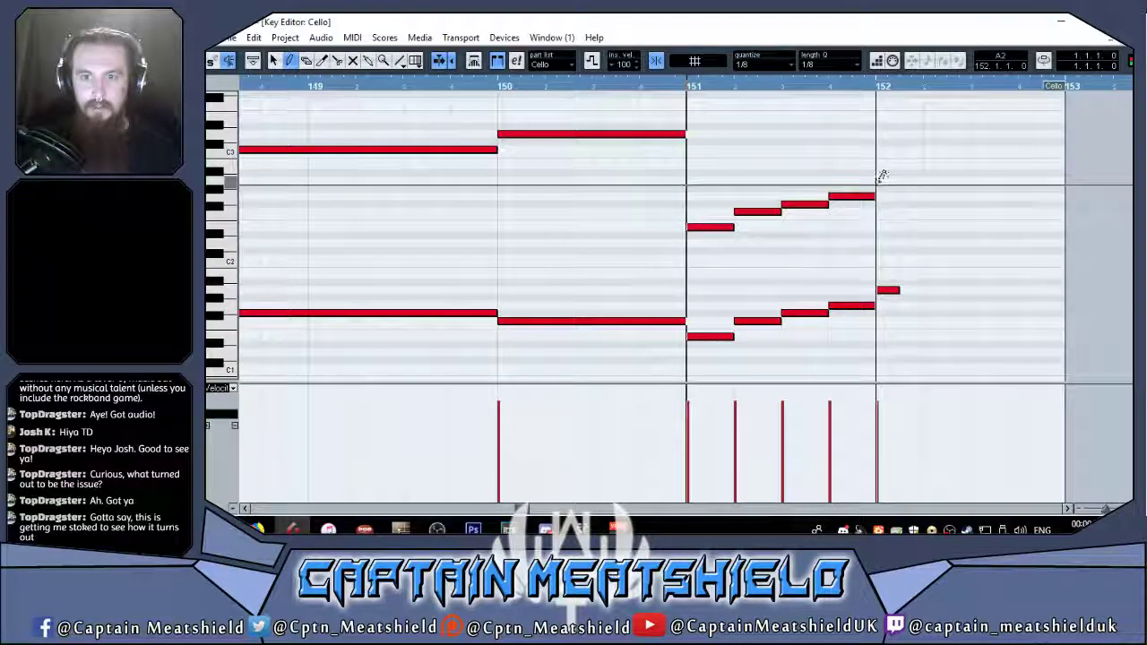
left_click_drag(880, 175, 886, 178)
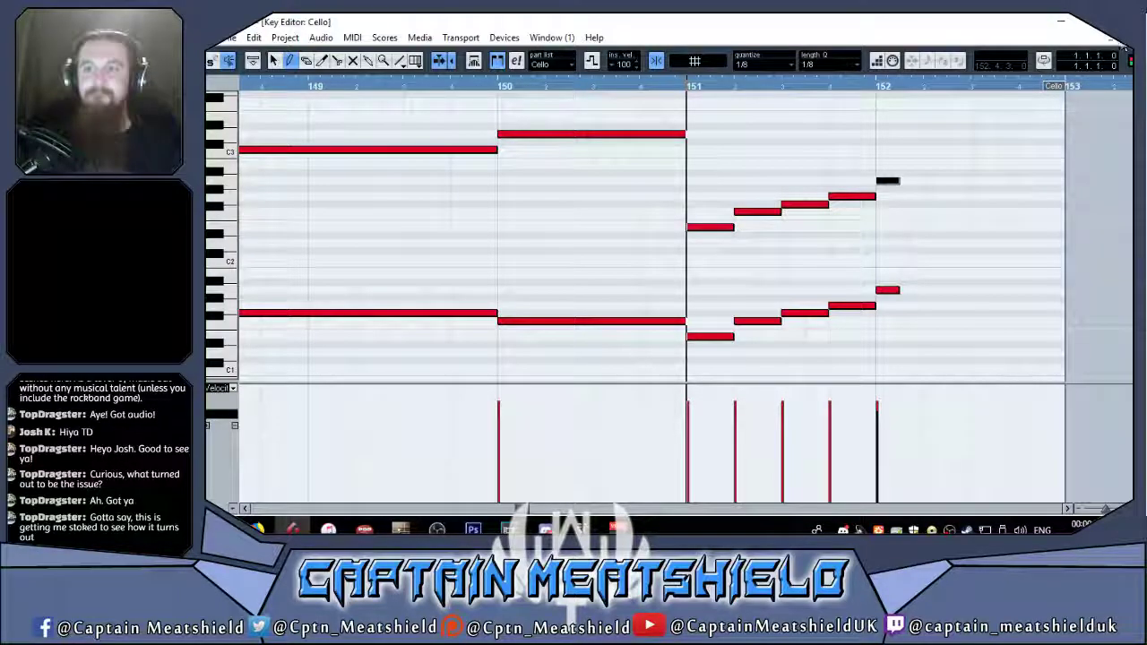
key("Escape")
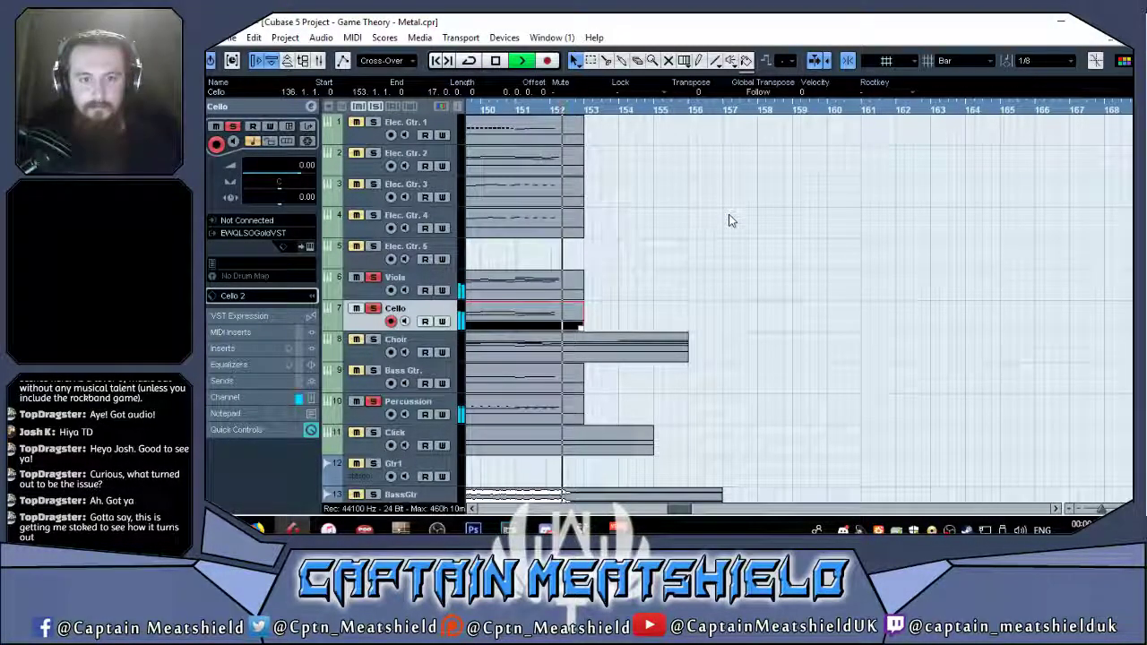
Replay the ending from about bar 150 and compare the Cello run at bars 151–152 with Gtr. 1 in Game Theory - Science Blaster.gp5.
left_click(477, 110)
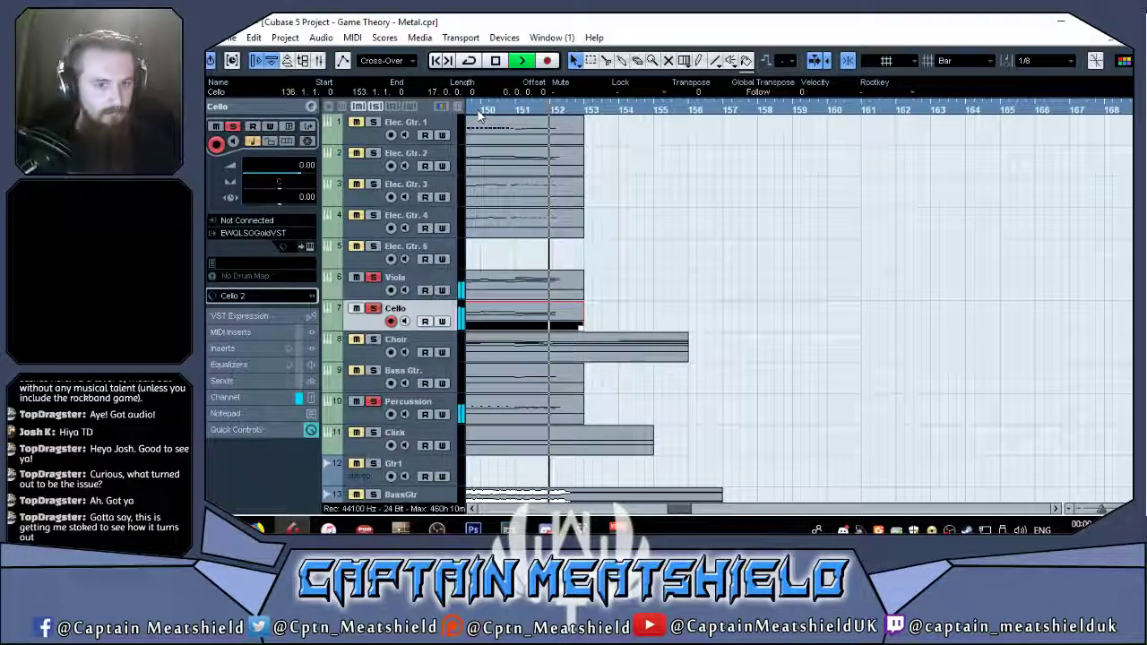
double_click(579, 315)
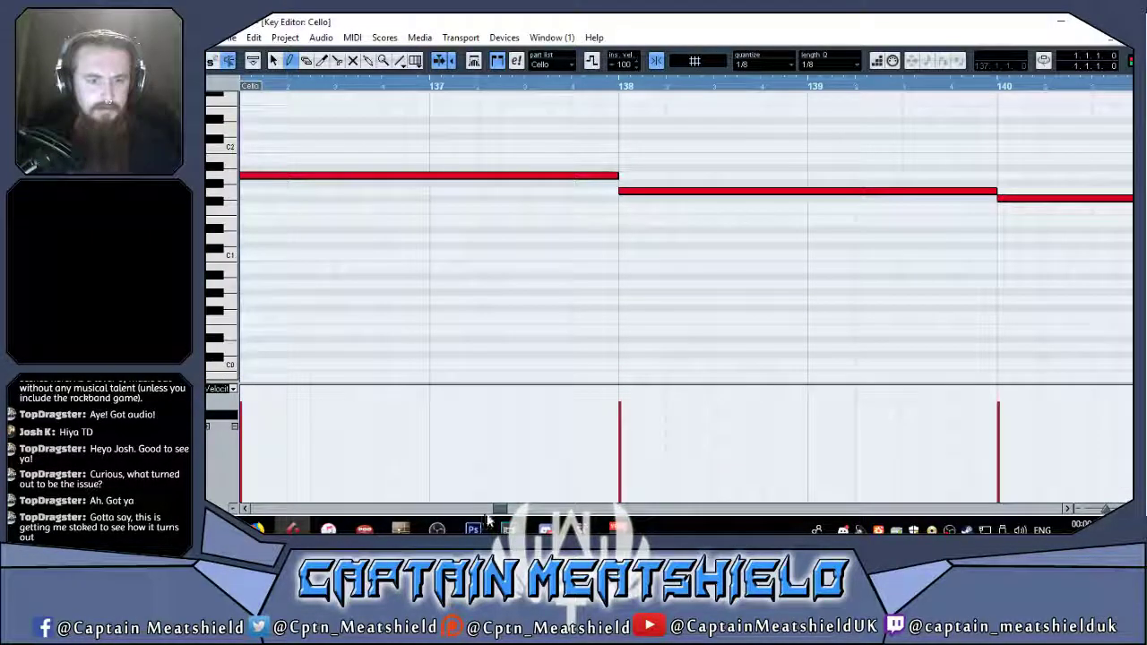
left_click_drag(494, 517, 533, 517)
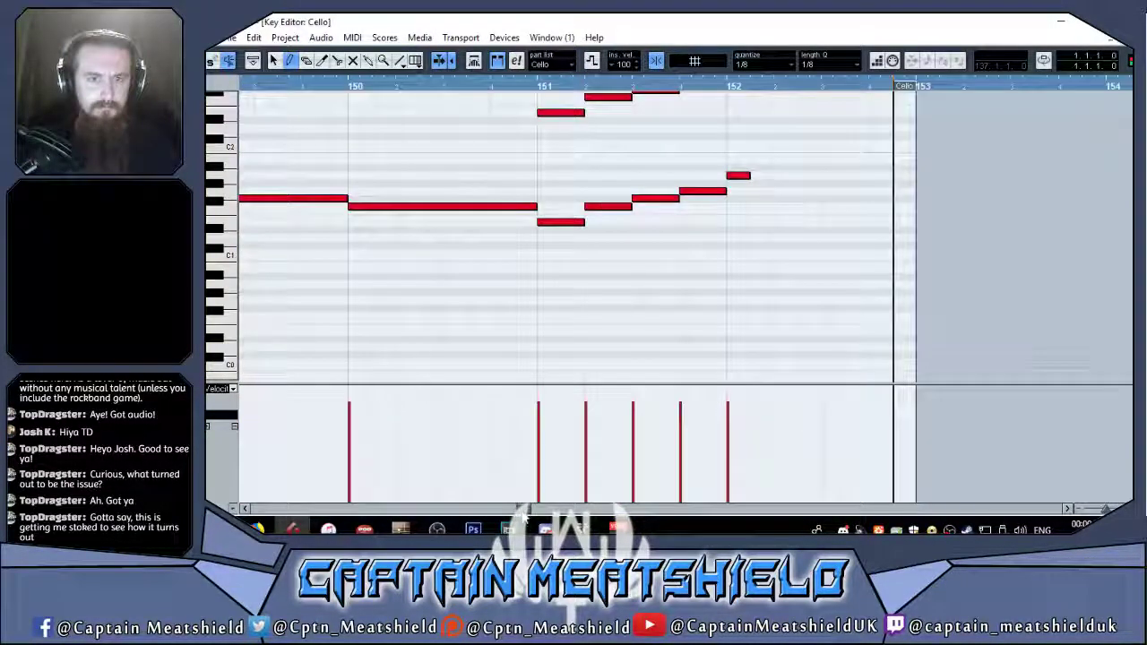
scroll(679, 260, "up", 4)
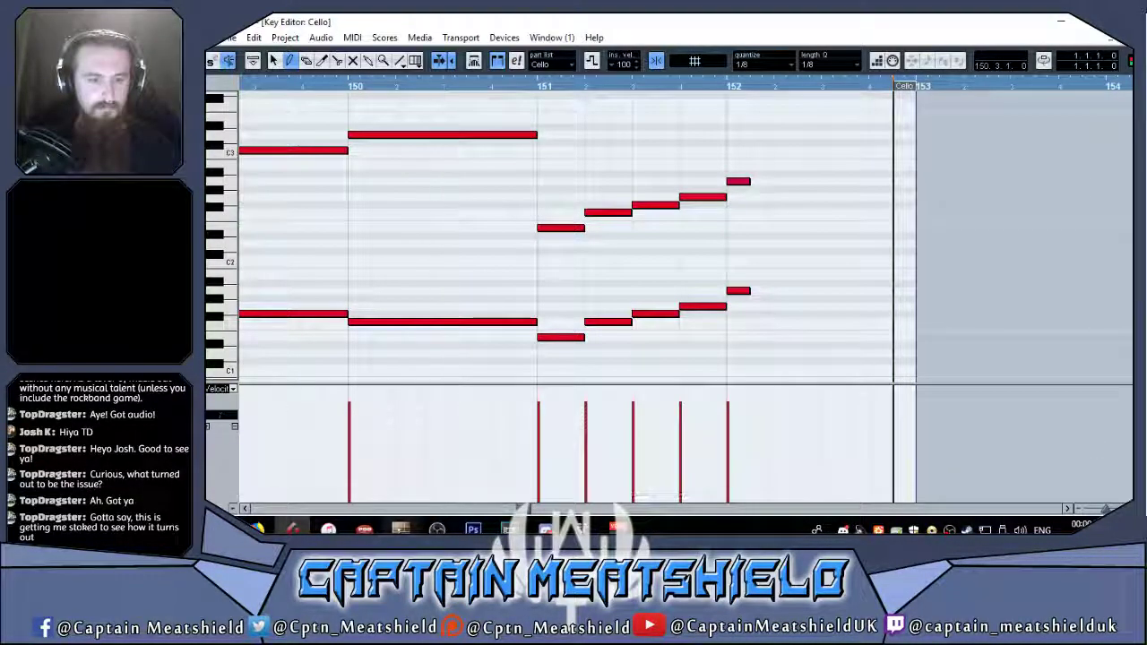
key("alt+Tab")
scroll(748, 173, "down", 15)
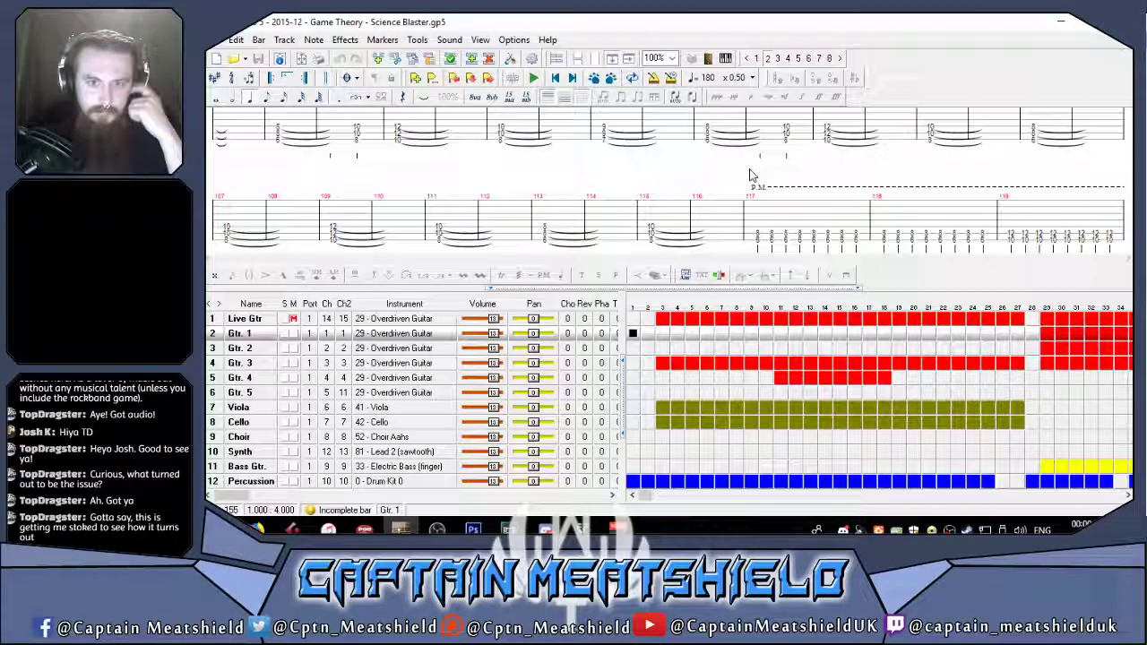
scroll(1064, 183, "up", 1)
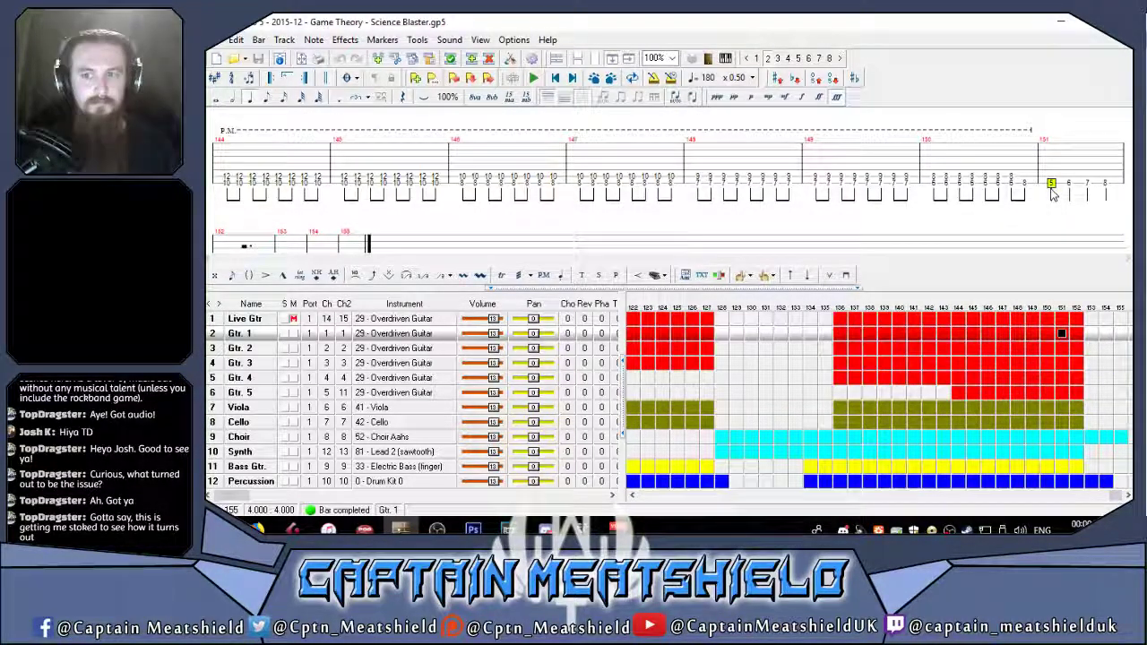
left_click(713, 60)
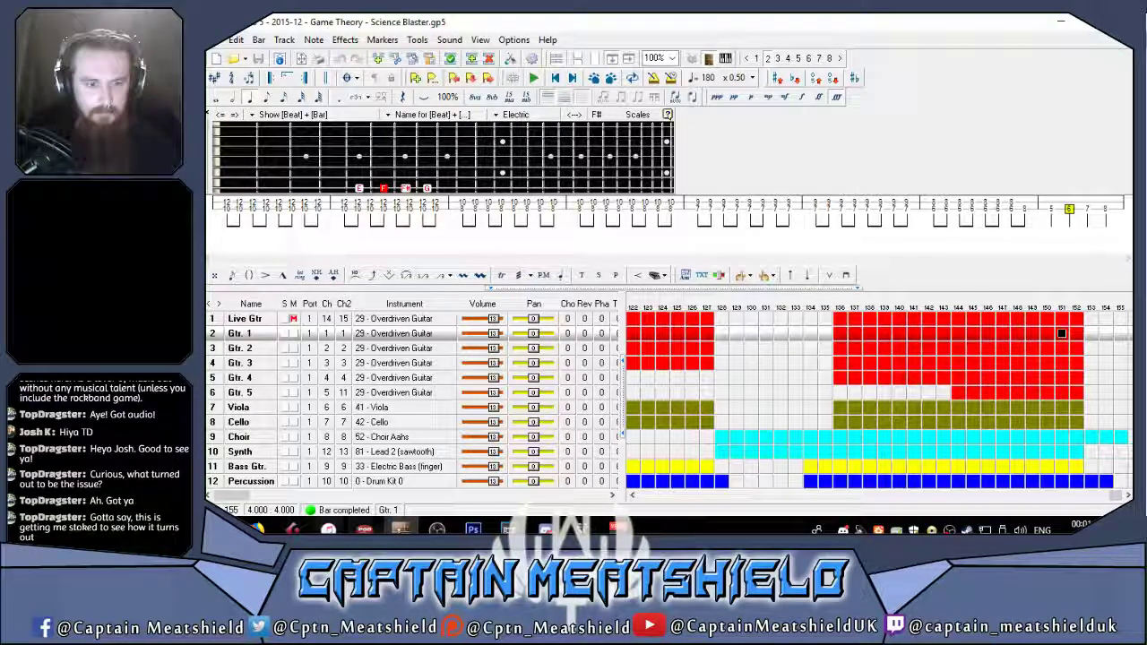
key("alt+Tab")
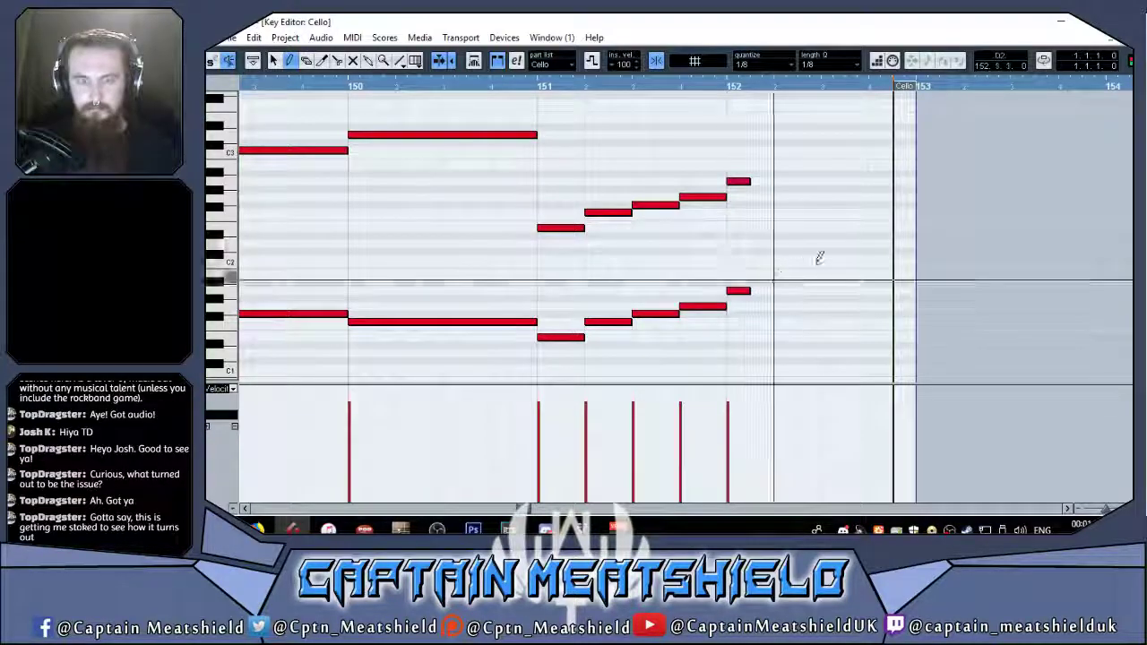
left_click(1132, 40)
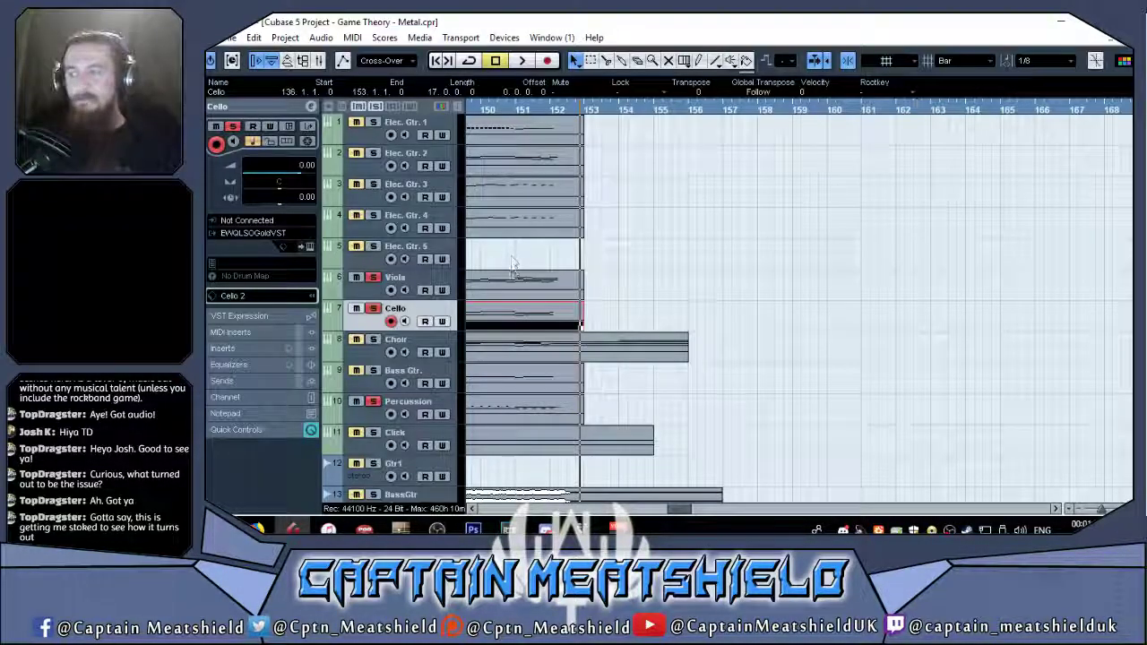
Return to the start of the project and turn off solo on the Viola, Percussion and Cello tracks.
left_click_drag(1103, 508, 1095, 508)
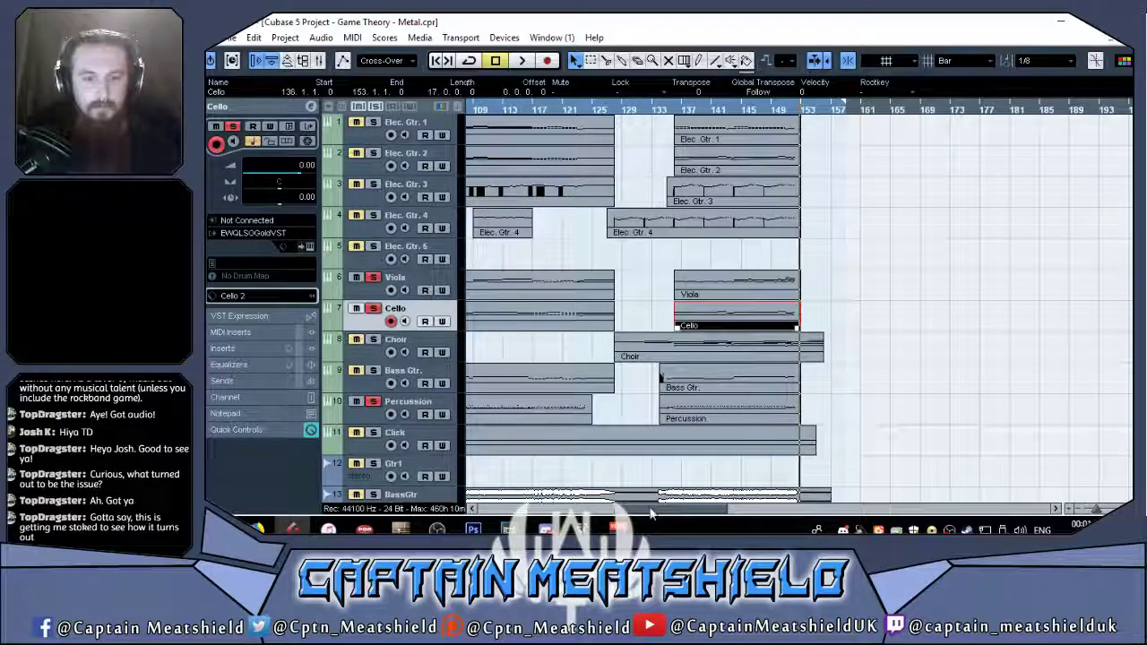
left_click_drag(651, 509, 448, 509)
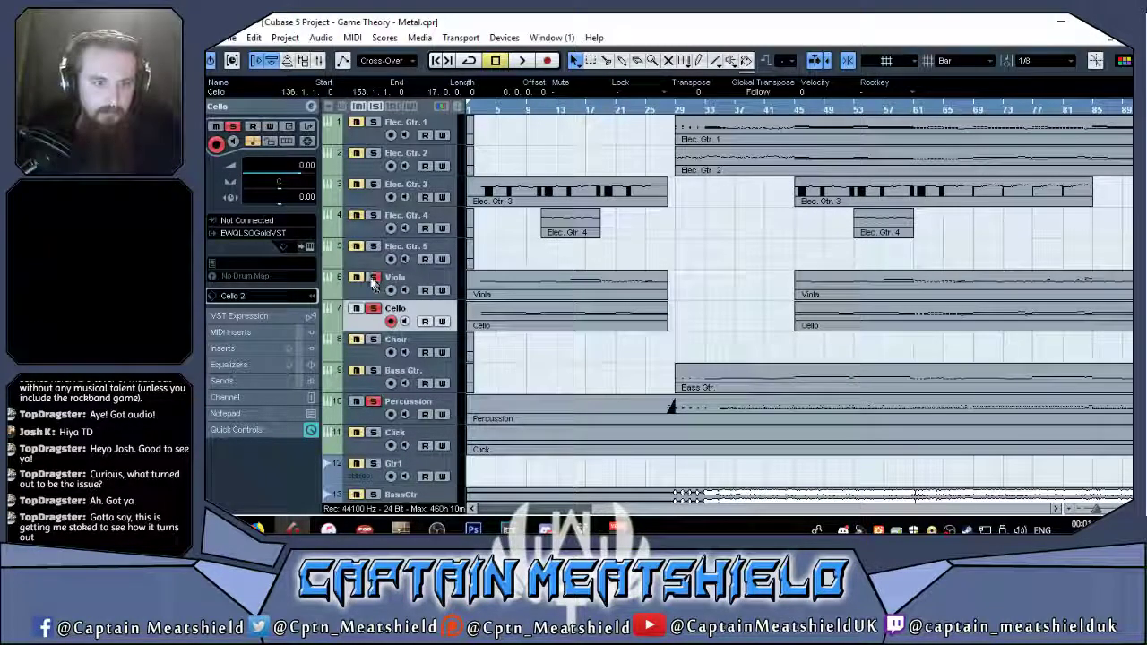
left_click(372, 308)
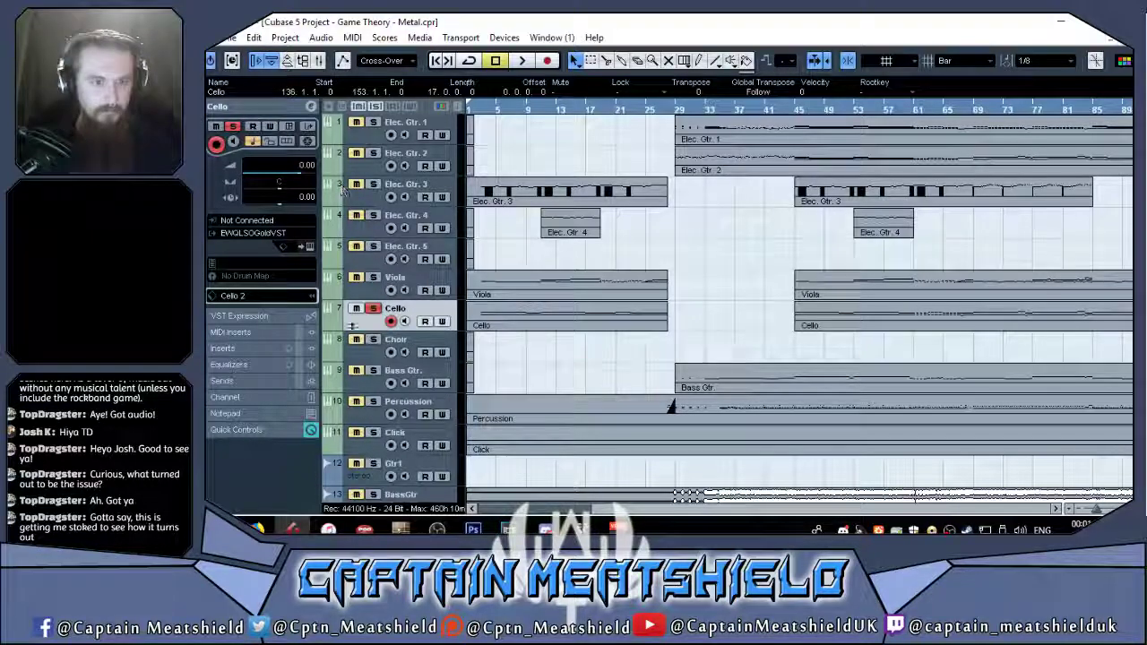
left_click(375, 309)
Open the audio mixdown export and choose the Cello instrument track as the only channel to export.
left_click(233, 37)
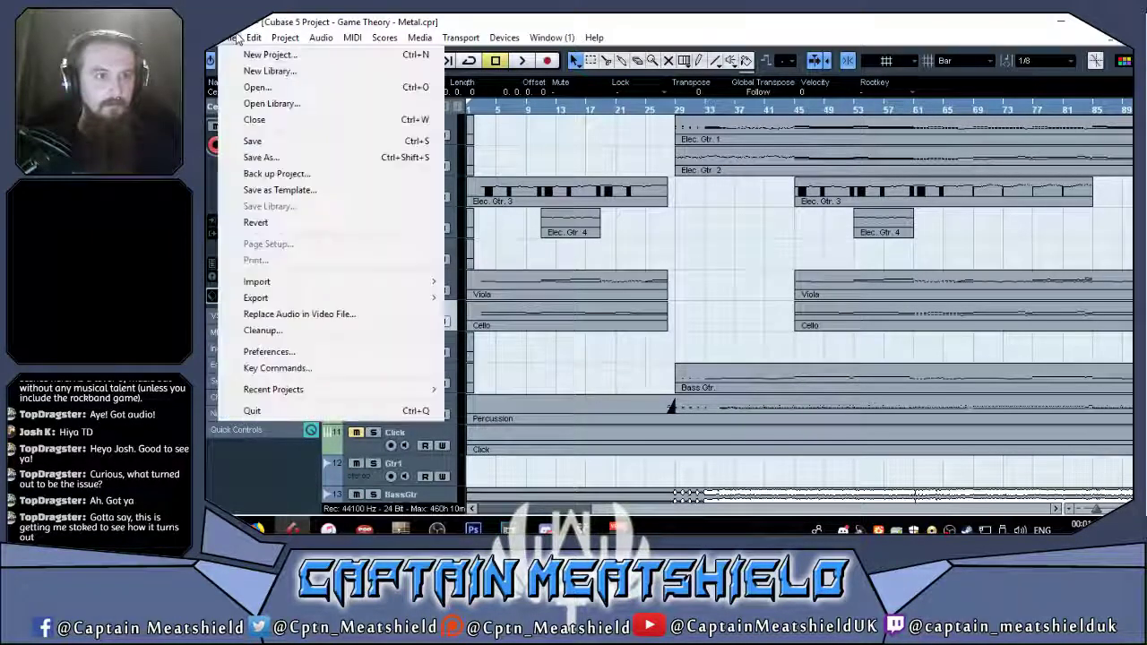
mouse_move(269, 297)
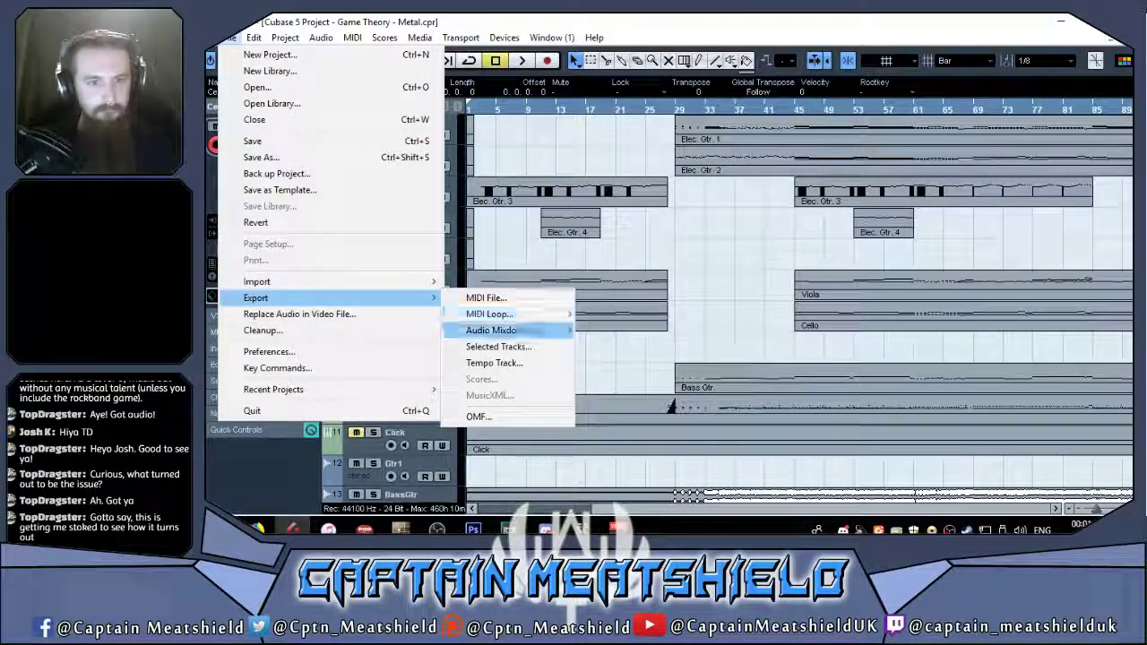
left_click(539, 332)
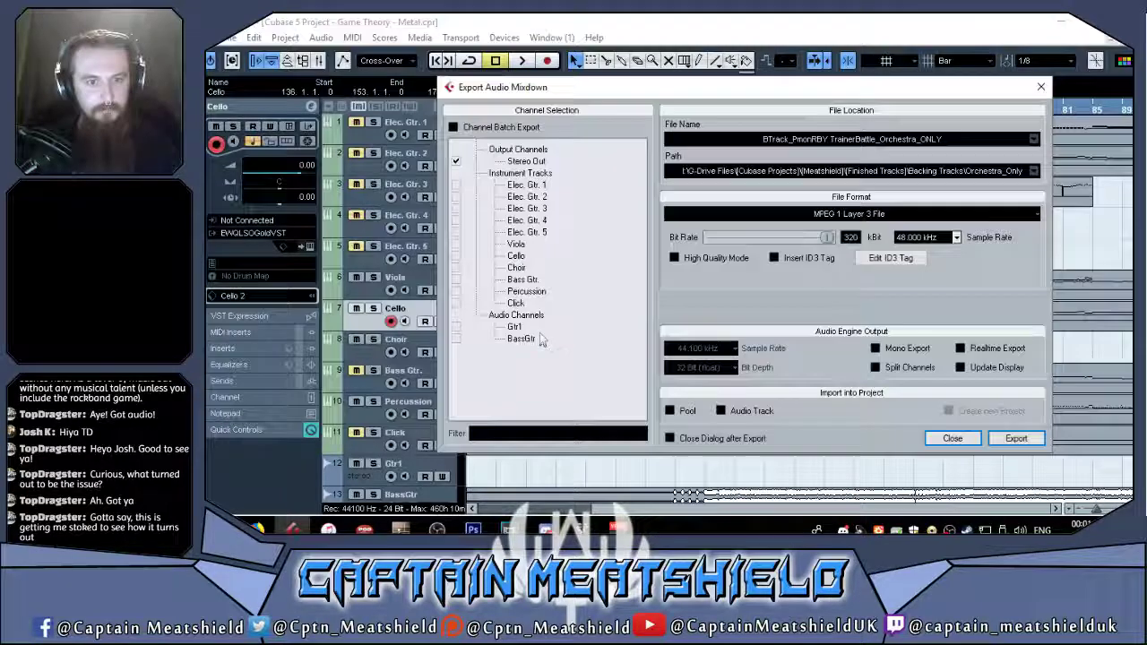
left_click(456, 257)
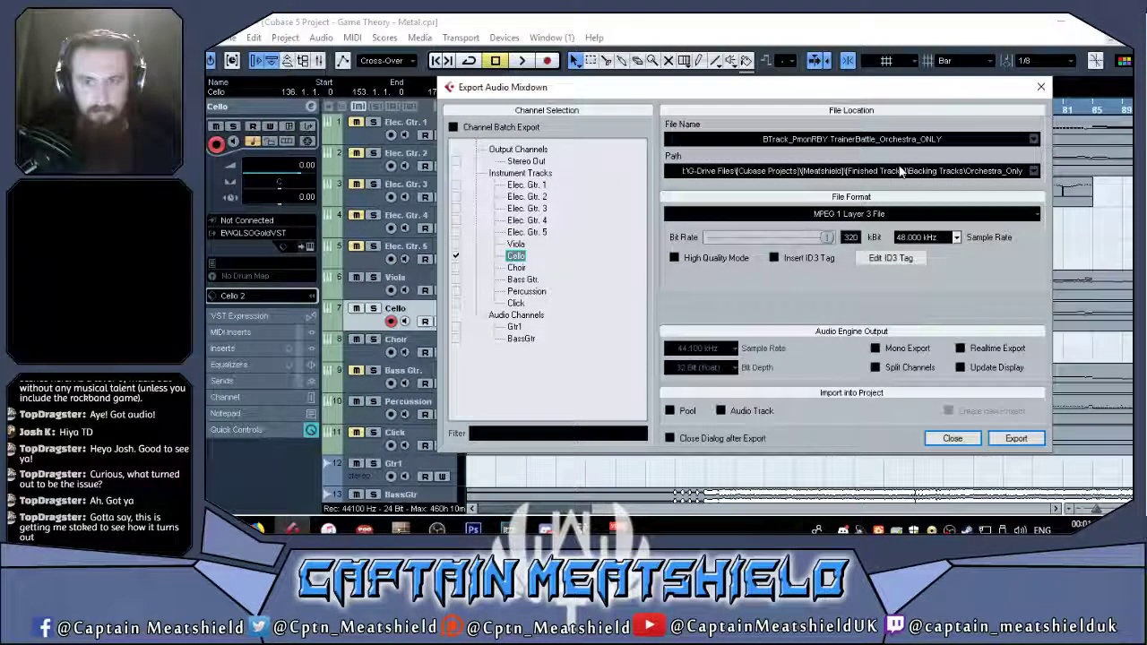
Set the export location to the GameTheory project's Audio folder and name the file GameTheory_Cello.
left_click(952, 170)
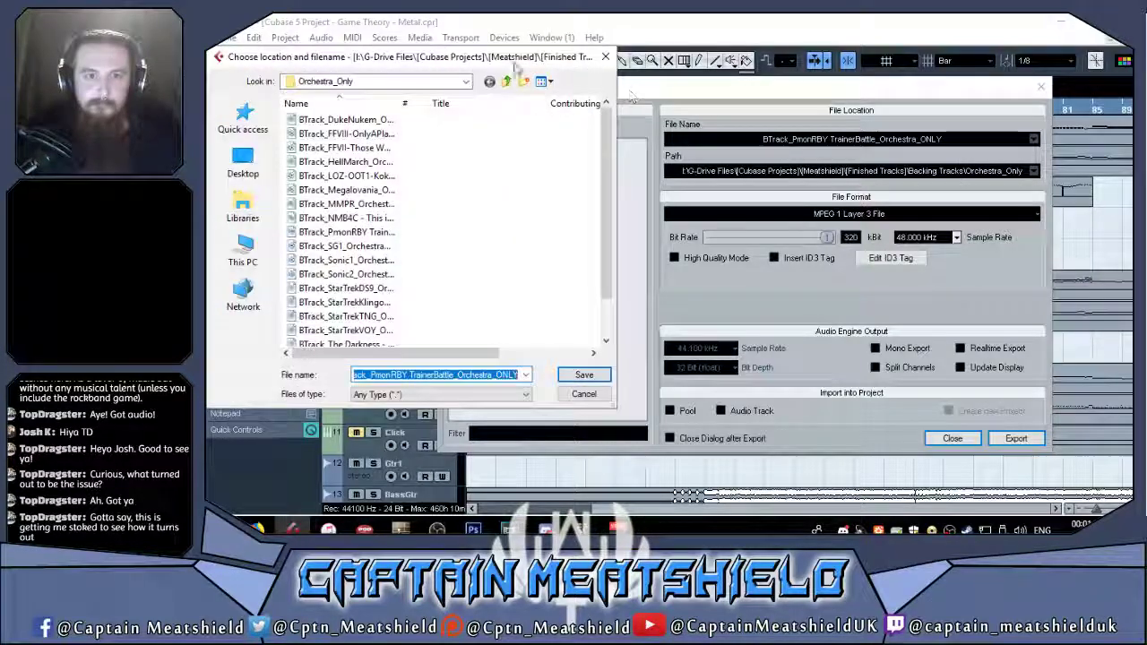
left_click(507, 82)
left_click(507, 81)
left_click(507, 82)
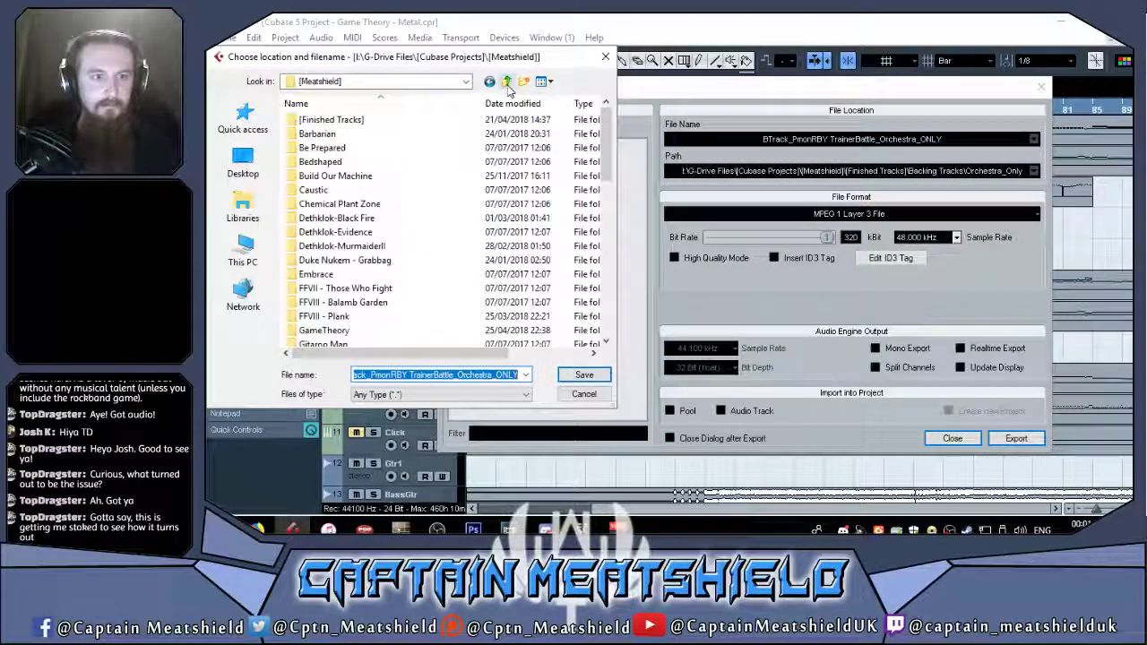
double_click(385, 330)
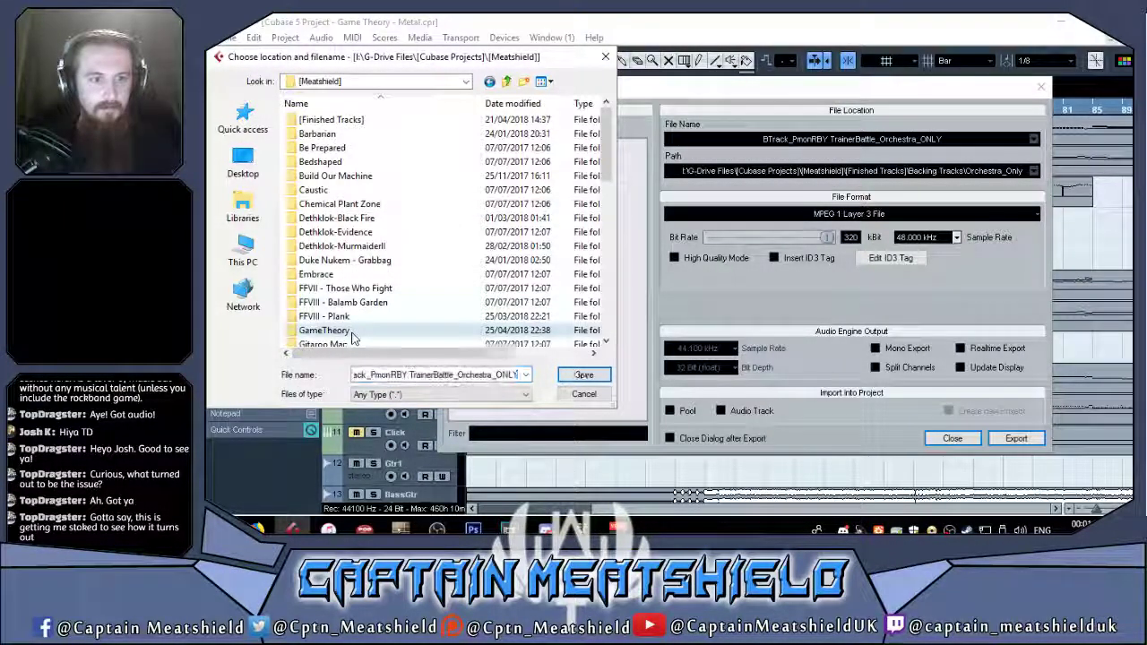
double_click(338, 119)
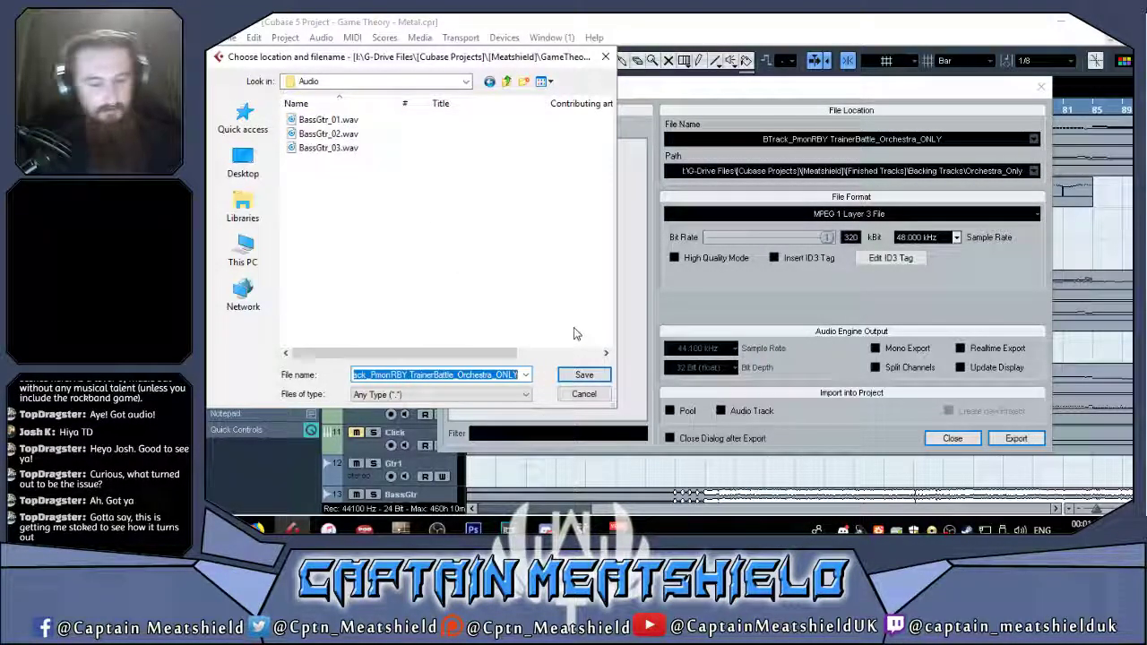
type("GameTheory_Cello")
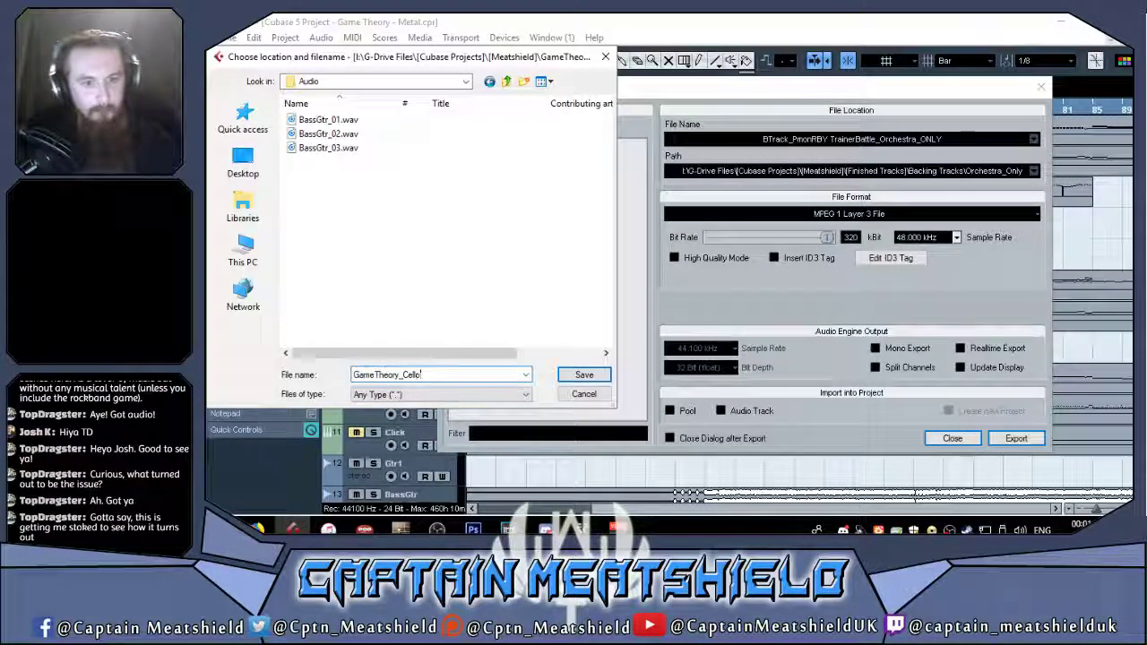
key("Return")
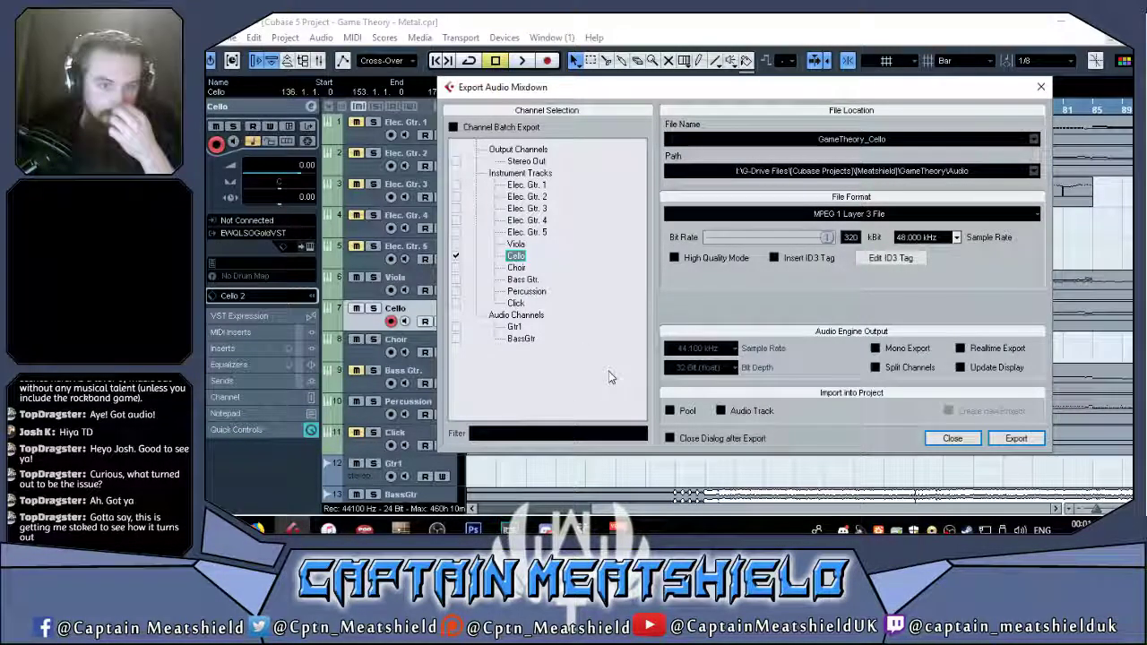
Export the Cello mixdown as a Wave File and close the export dialog.
left_click(766, 213)
left_click(766, 232)
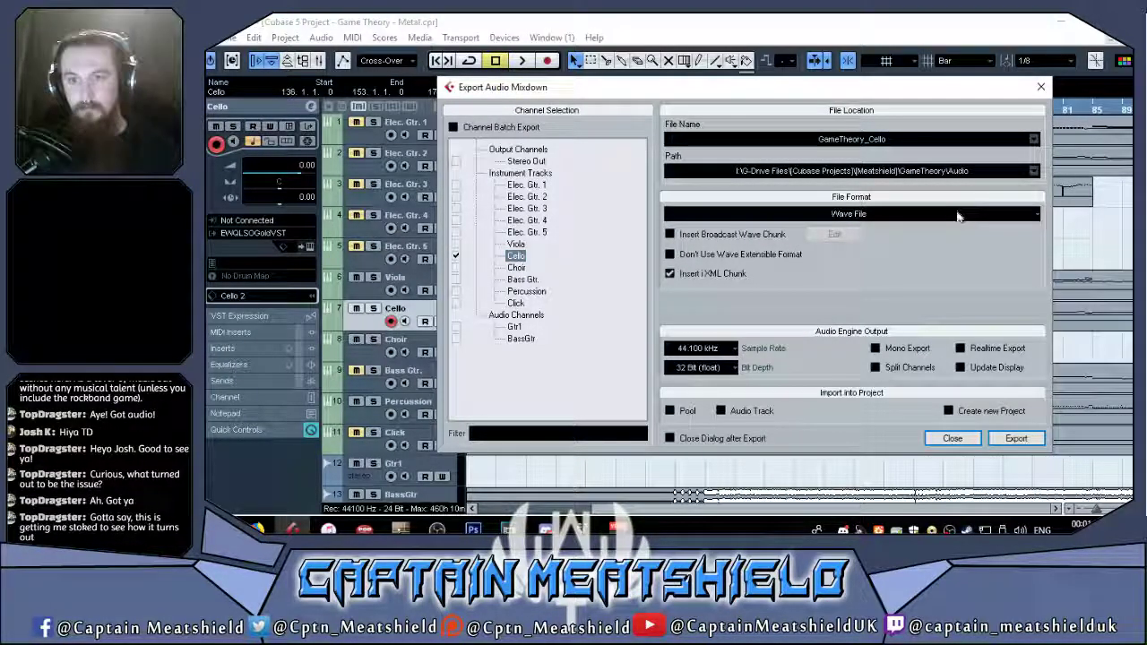
left_click(1016, 439)
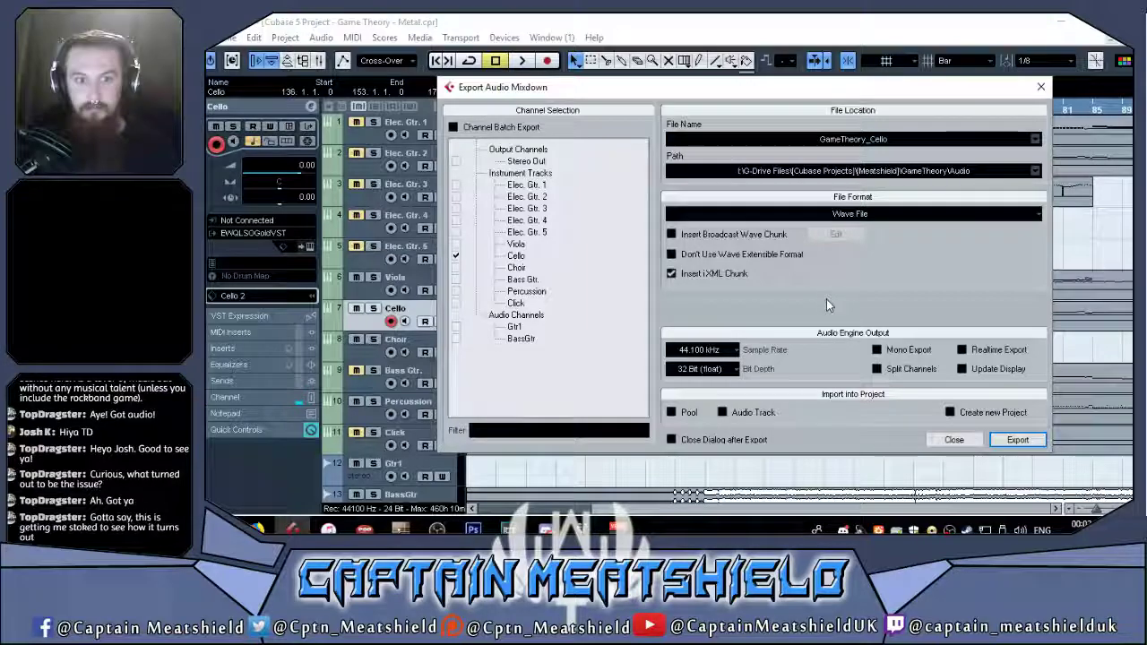
left_click(951, 440)
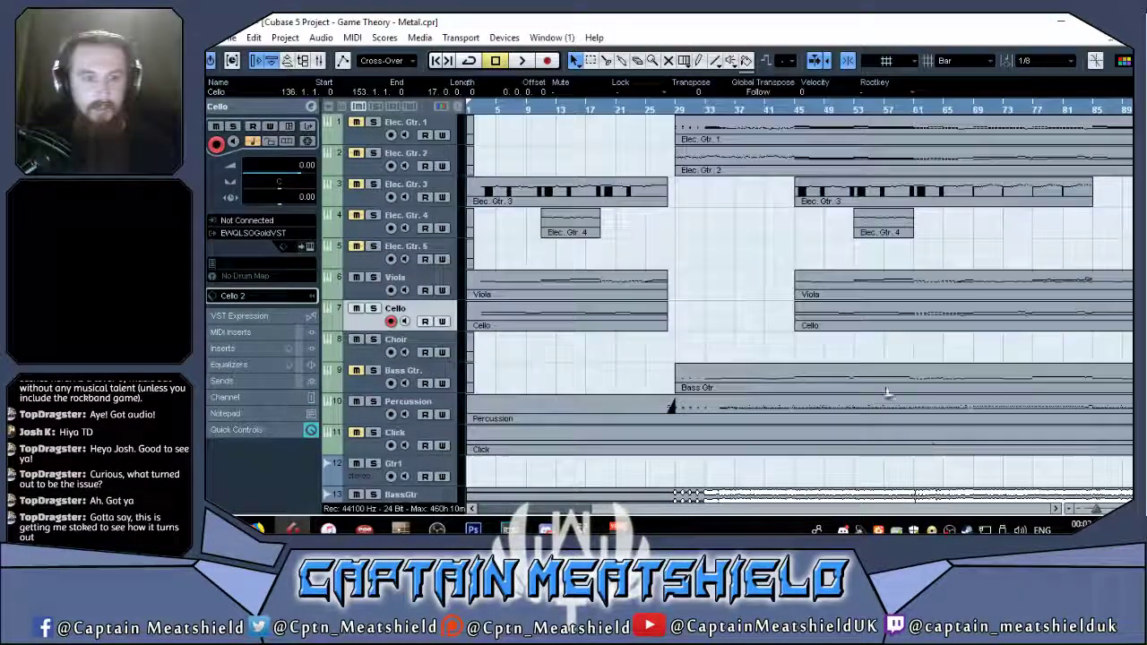
Set the Cello track to No VST Instrument and mute the track.
left_click(255, 234)
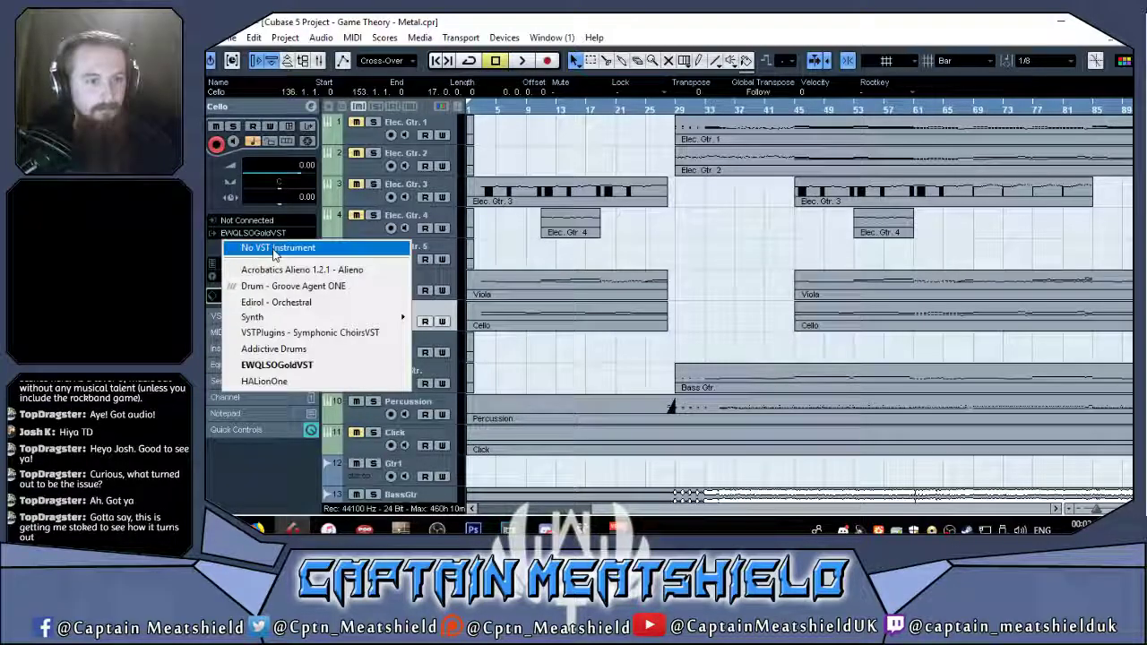
left_click(268, 247)
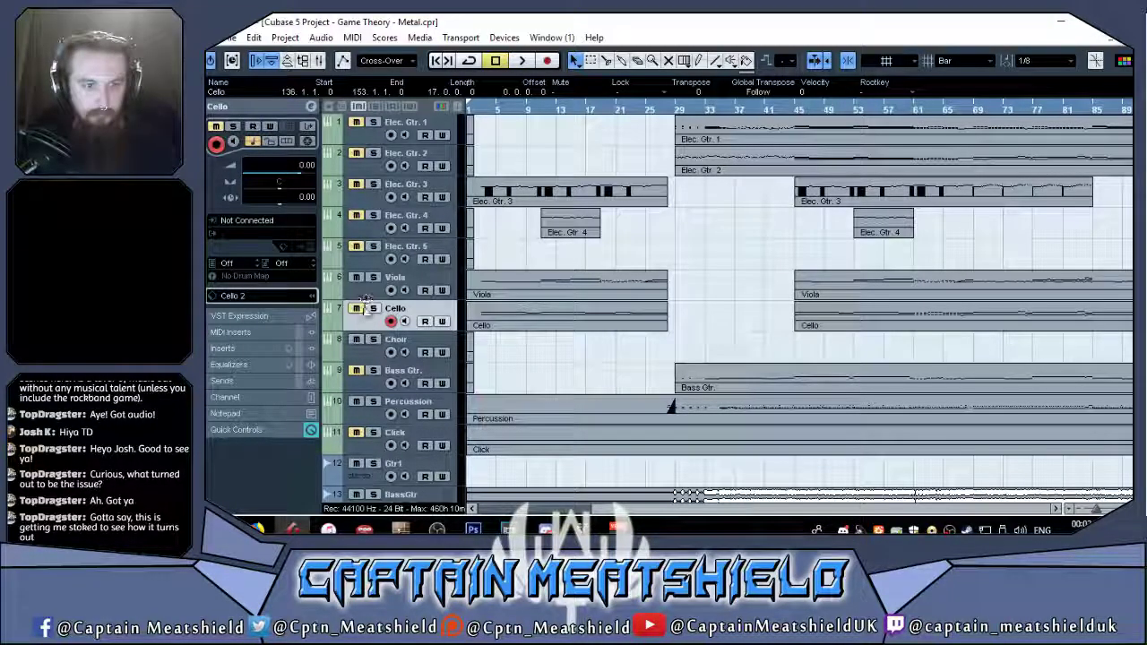
Assign EWQLSOGoldVST to the Viola track and open the instrument choices for its first slot.
left_click(369, 283)
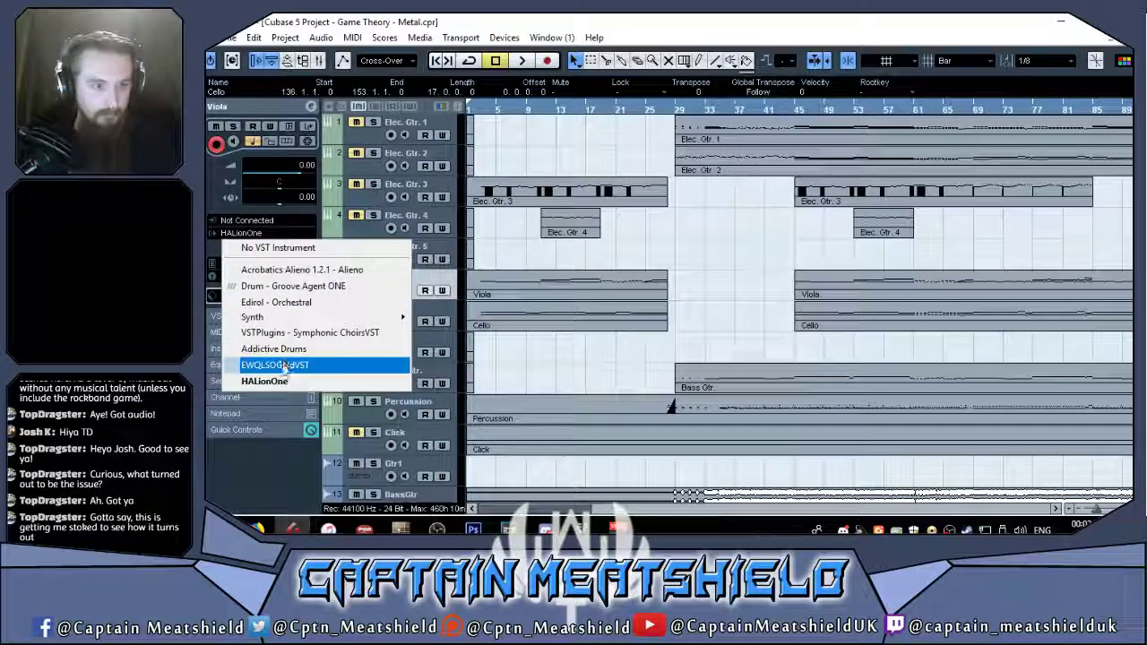
left_click(279, 364)
left_click(702, 131)
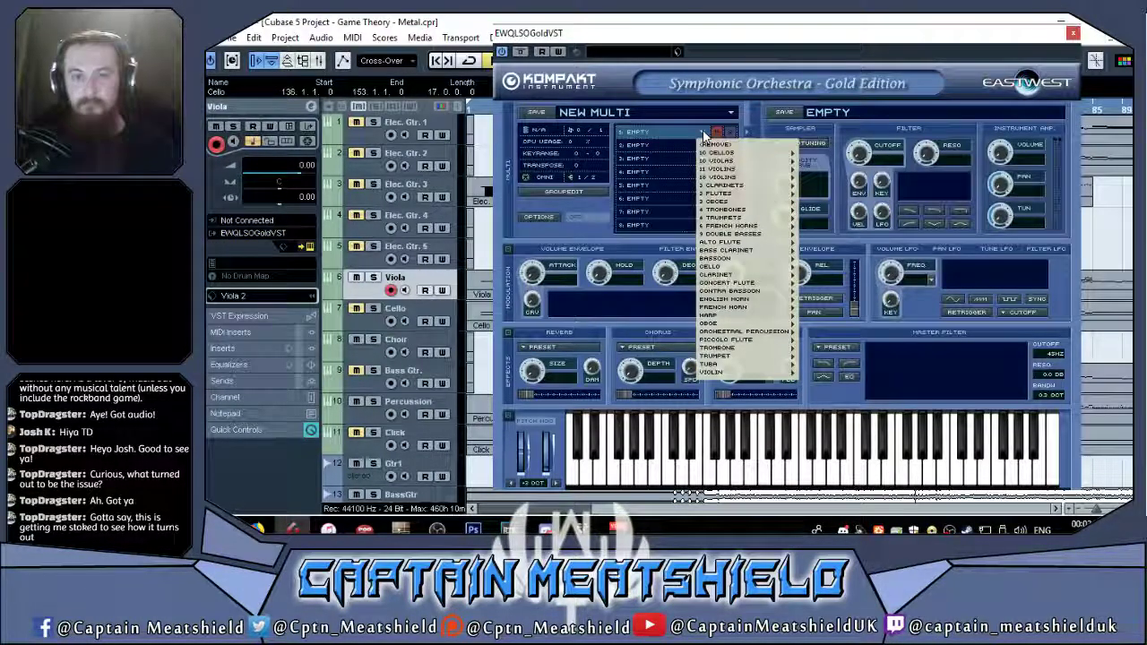
Load the F VAS LEG patch from the 10 Violas group into the first instrument slot, accepting the low-memory prompt.
mouse_move(744, 163)
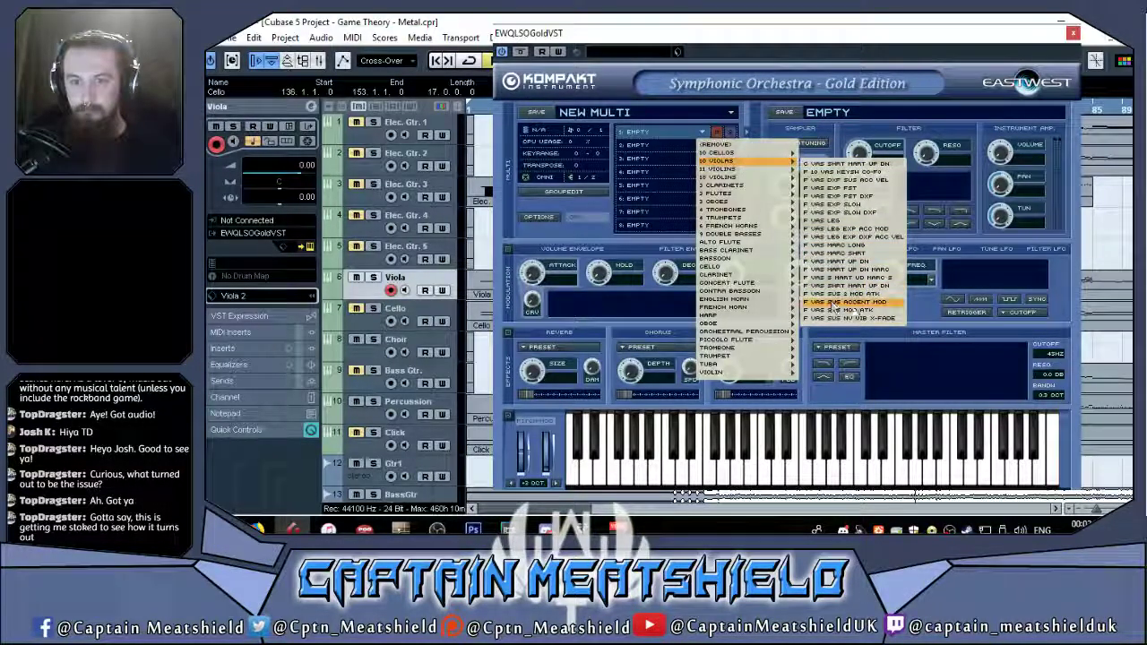
left_click(828, 223)
left_click(696, 328)
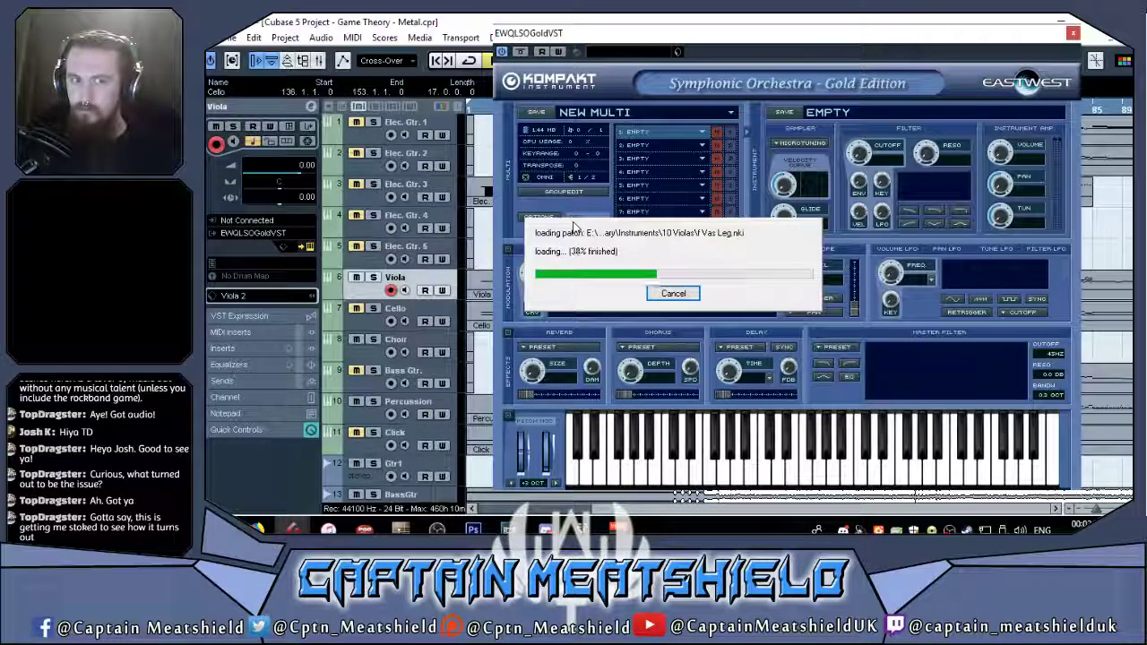
Load the F VAS SUS ACCENT MOD patch from the 10 Violas group into the second slot and close the instrument.
left_click(702, 145)
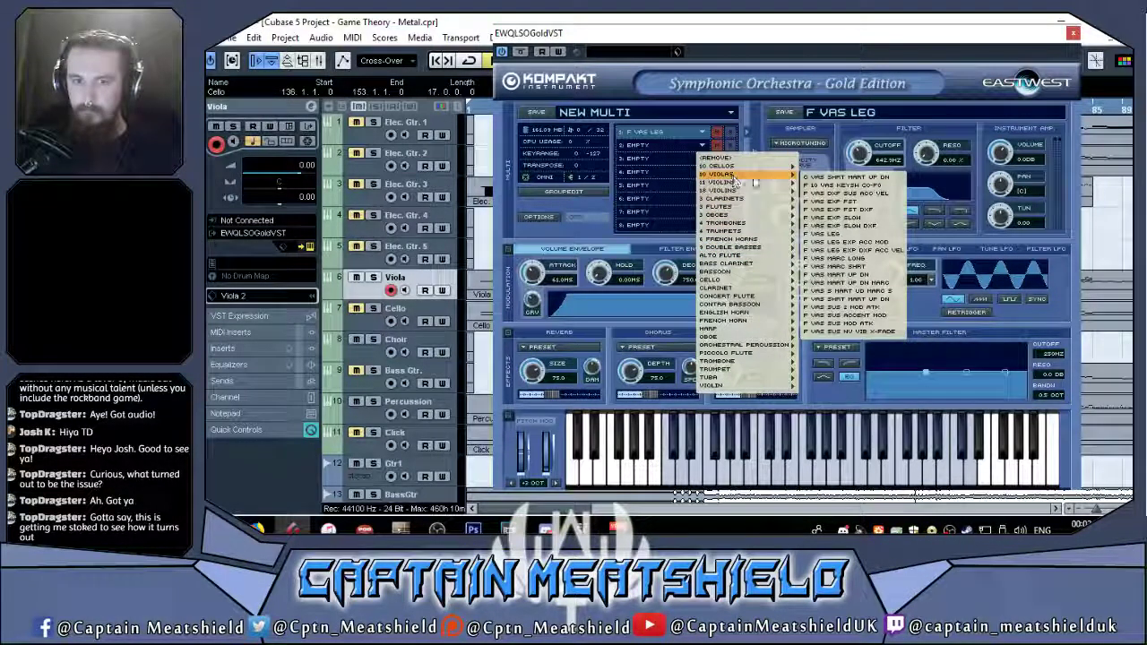
left_click(856, 316)
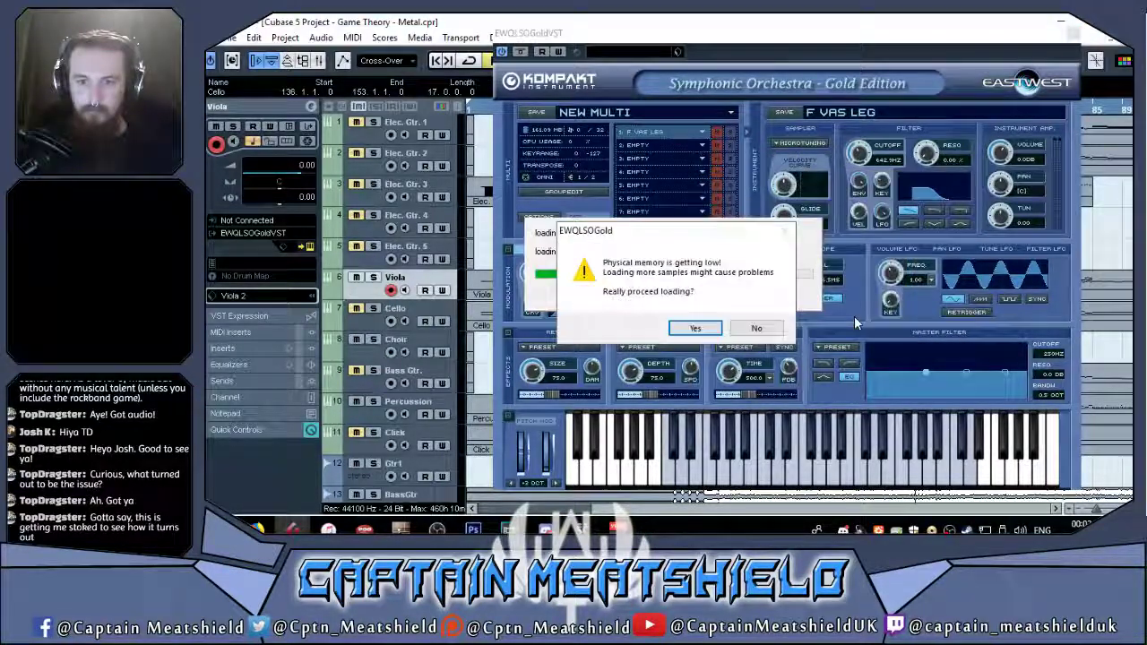
left_click(694, 329)
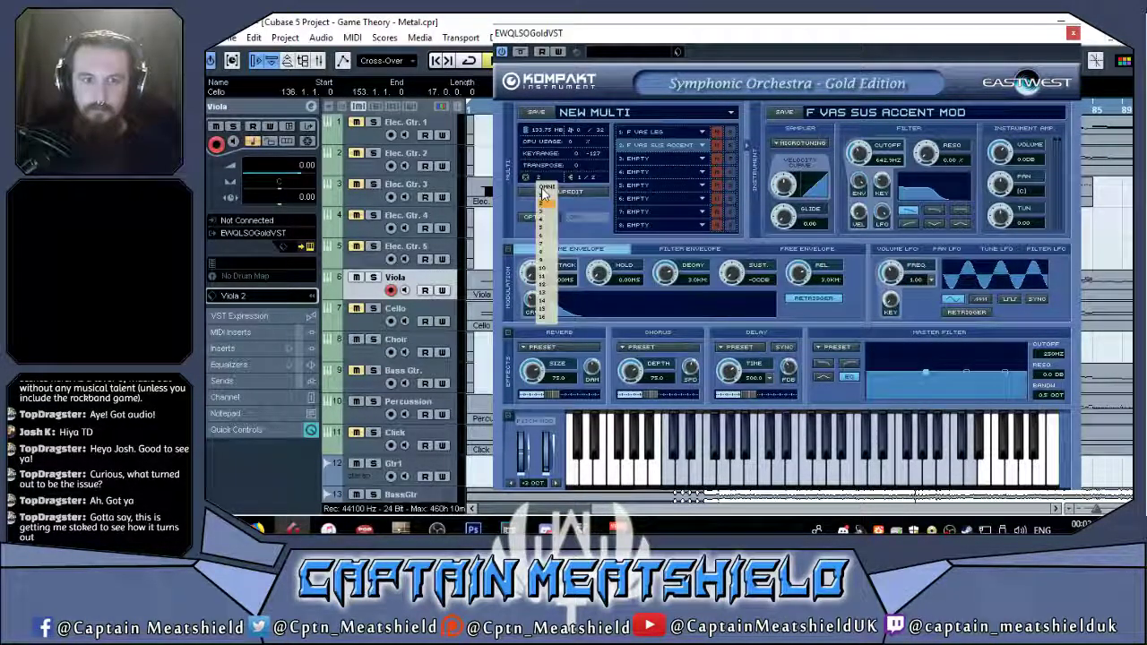
left_click(609, 132)
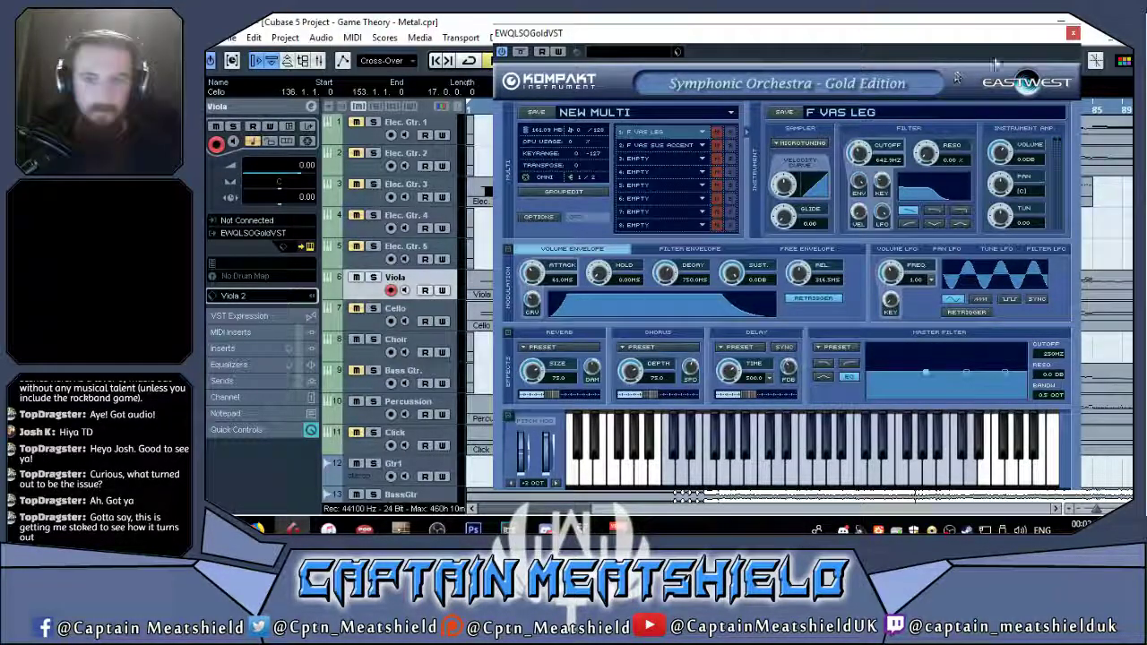
left_click(1072, 33)
Raise the velocities of all notes in the first Viola part to about 110.
double_click(523, 295)
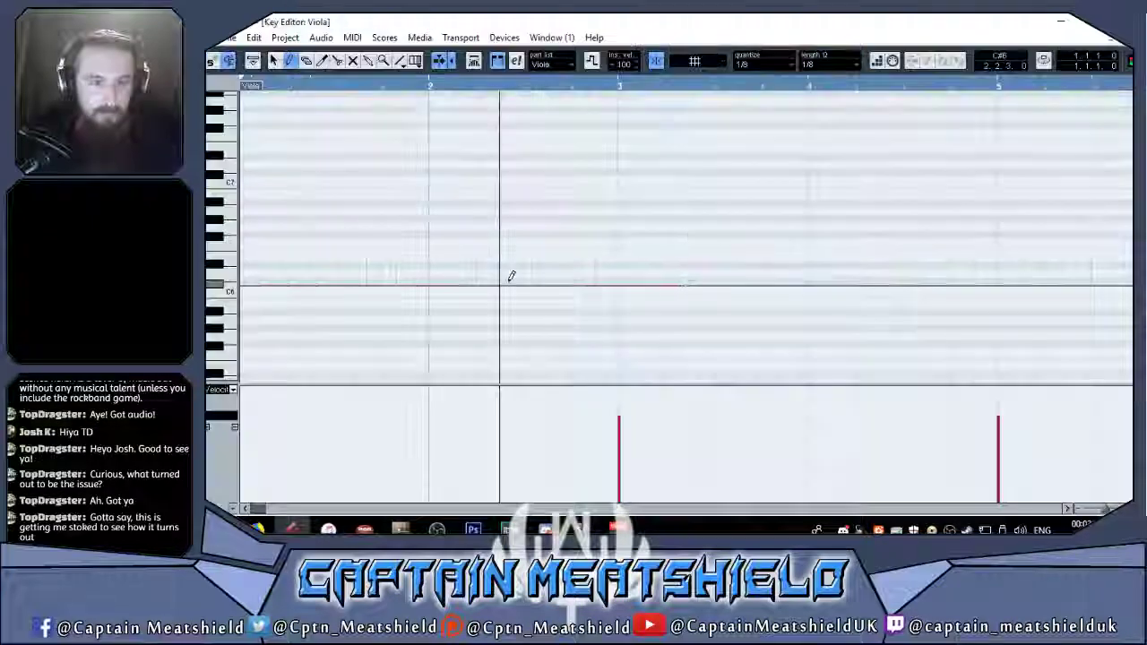
scroll(537, 282, "down", 5)
left_click_drag(1106, 508, 1097, 510)
scroll(763, 256, "down", 5)
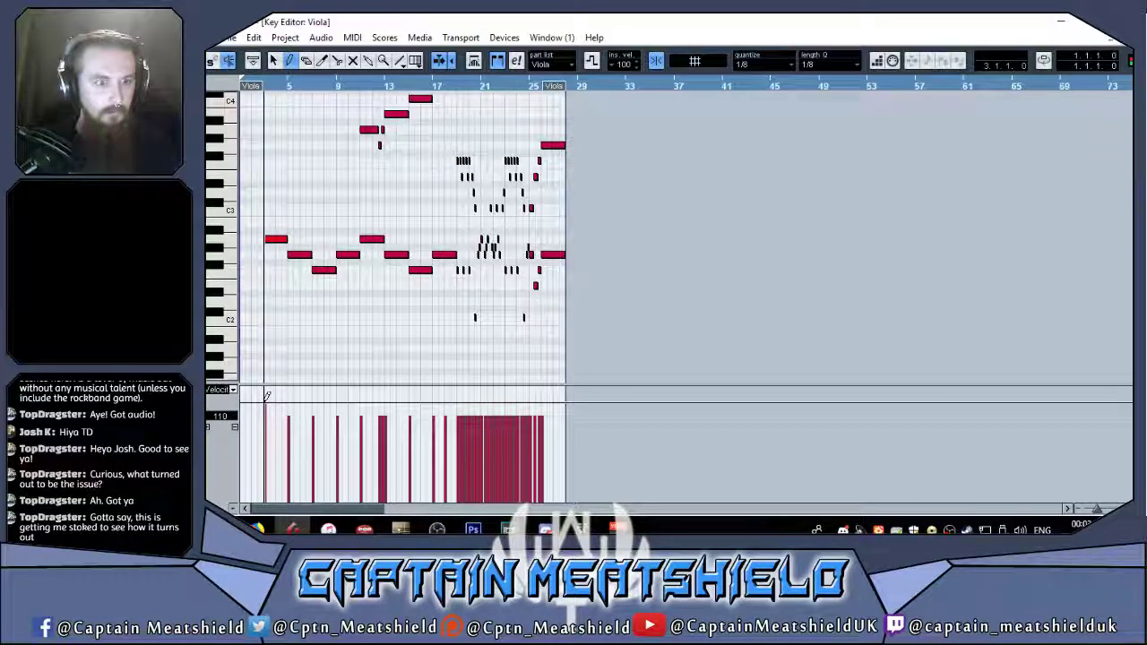
left_click_drag(297, 395, 479, 396)
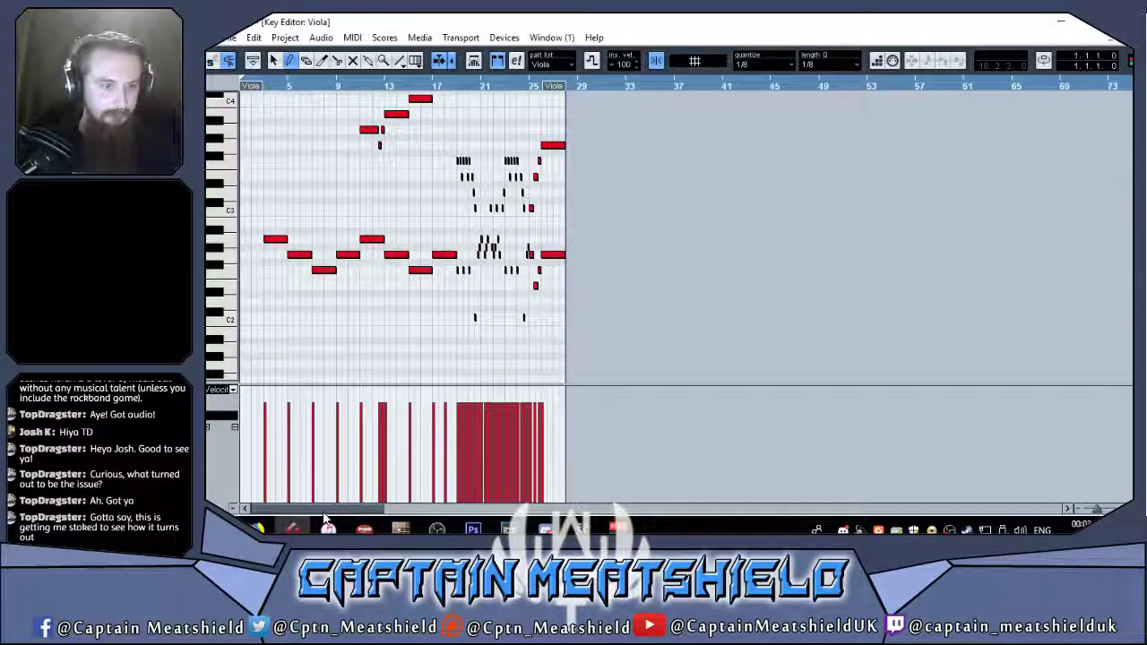
Return to the project, play it from the beginning and solo the Viola track to hear it alone.
key("space")
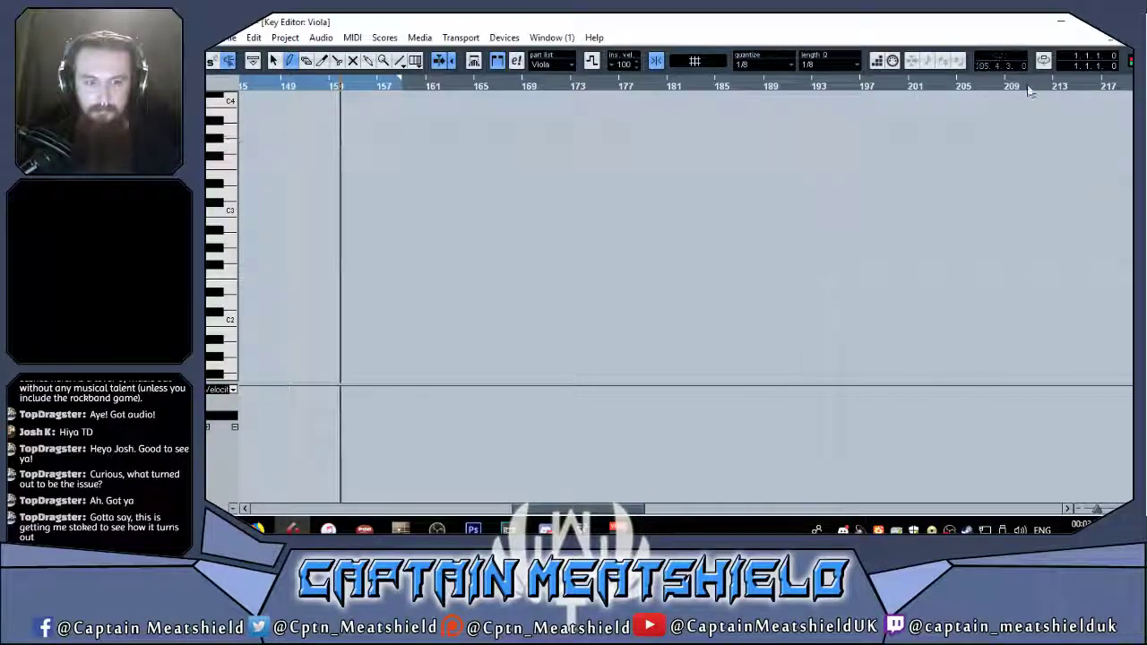
left_click(1125, 37)
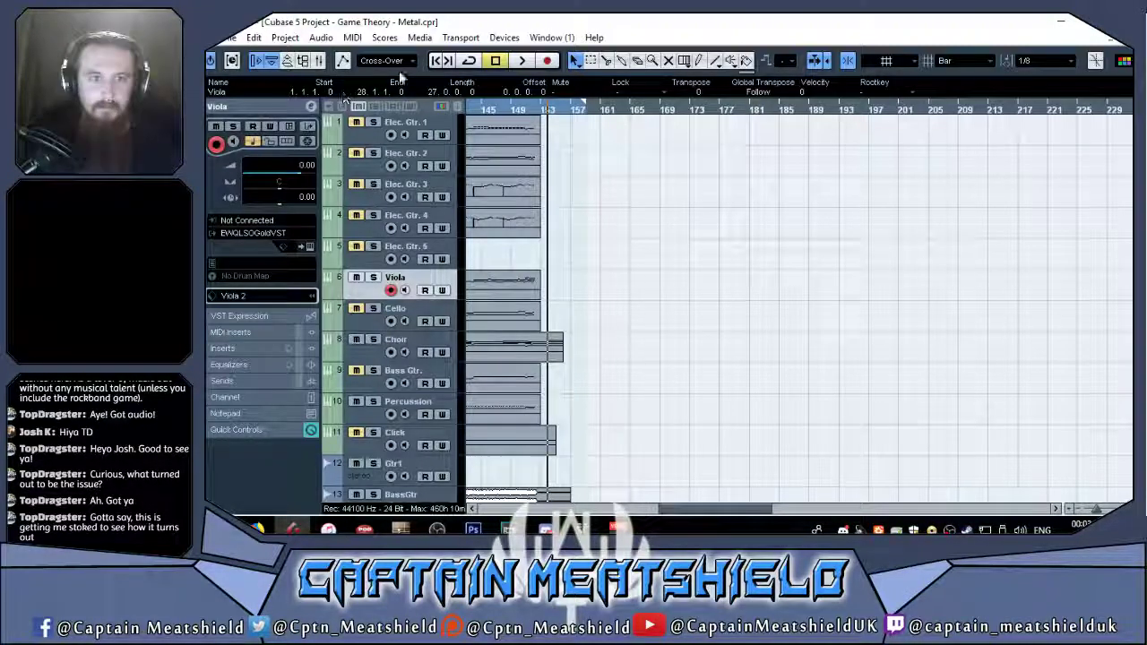
left_click(440, 60)
left_click(521, 60)
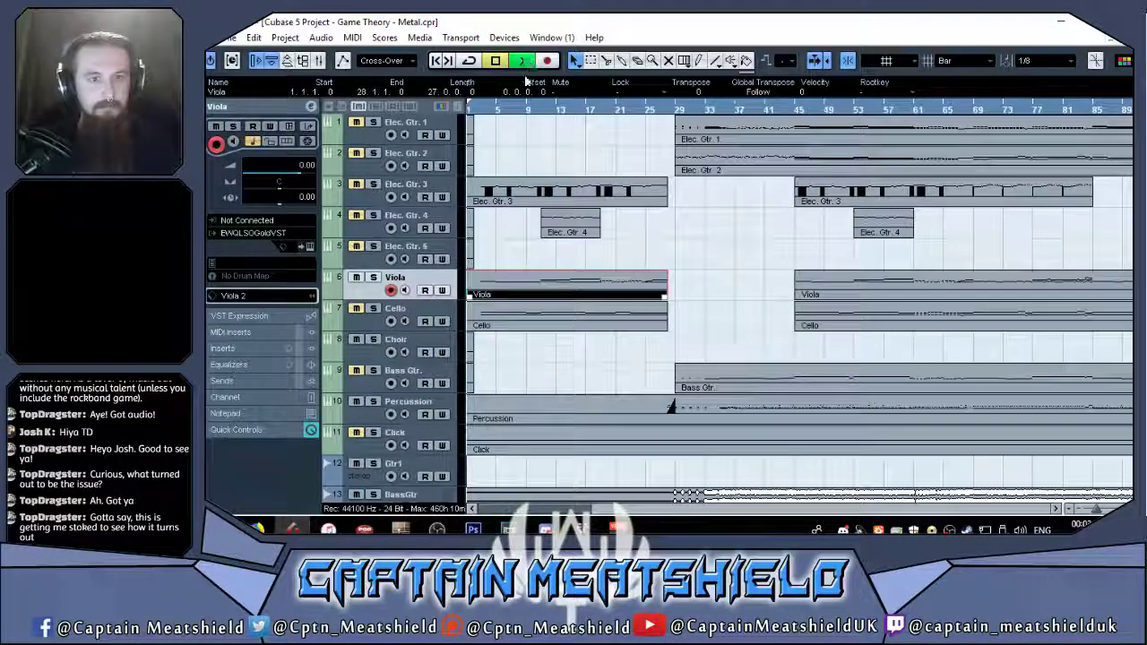
key("s")
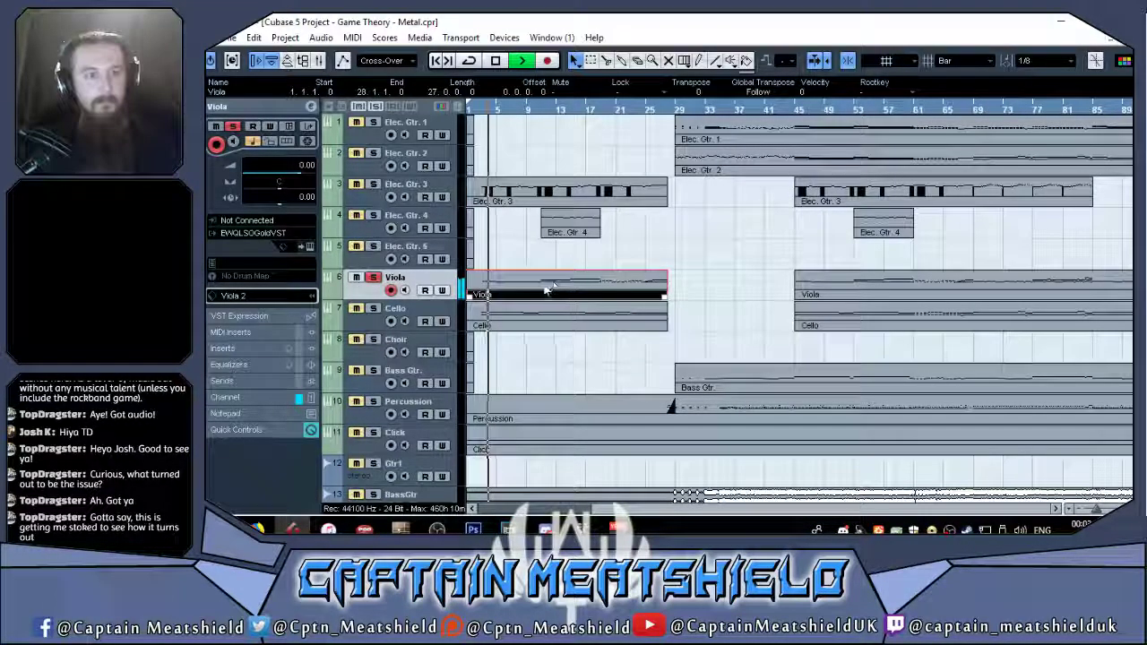
Lower the Stereo Out channel's level to -5.00 in the mixer and return to the project.
key("F3")
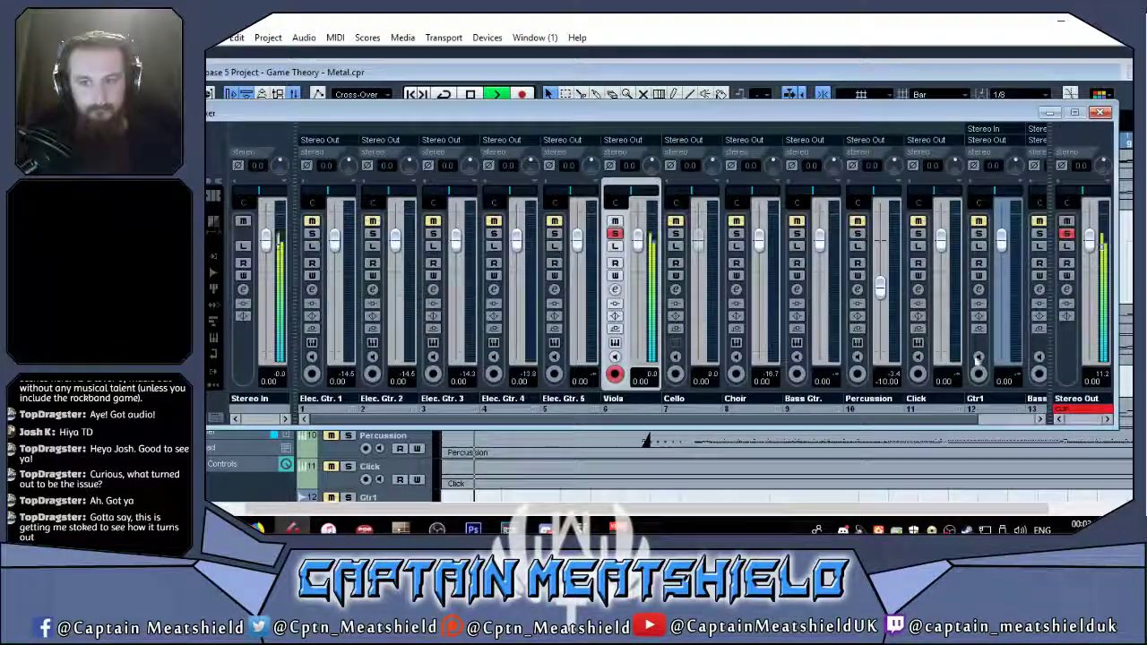
type("-10")
key("Return")
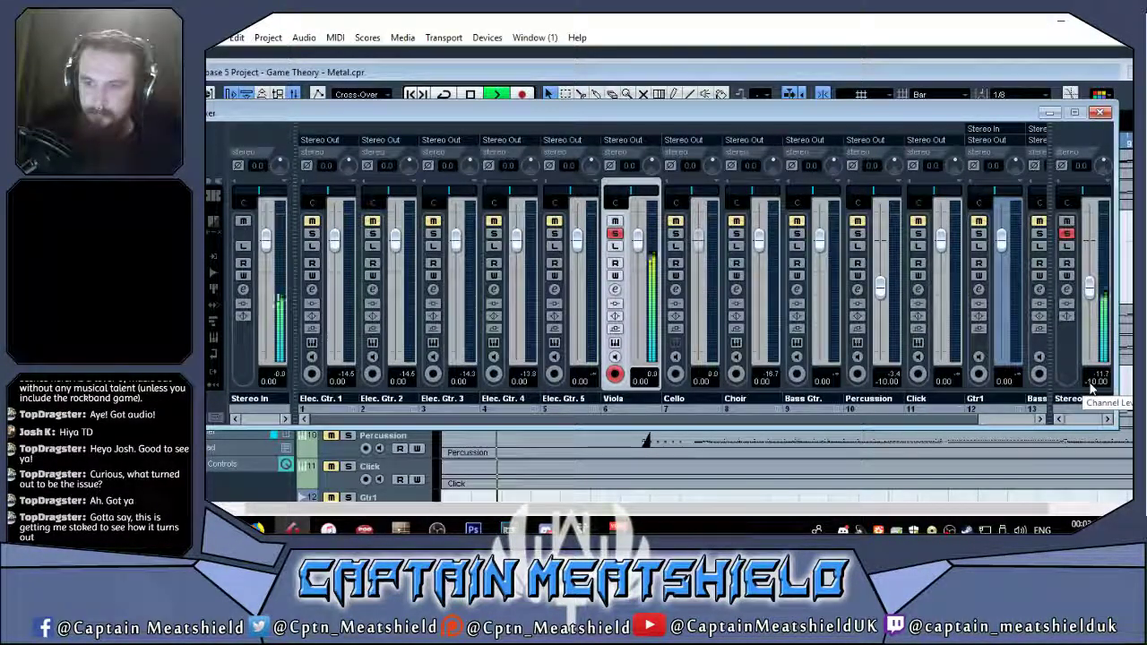
scroll(1095, 387, "up", 5)
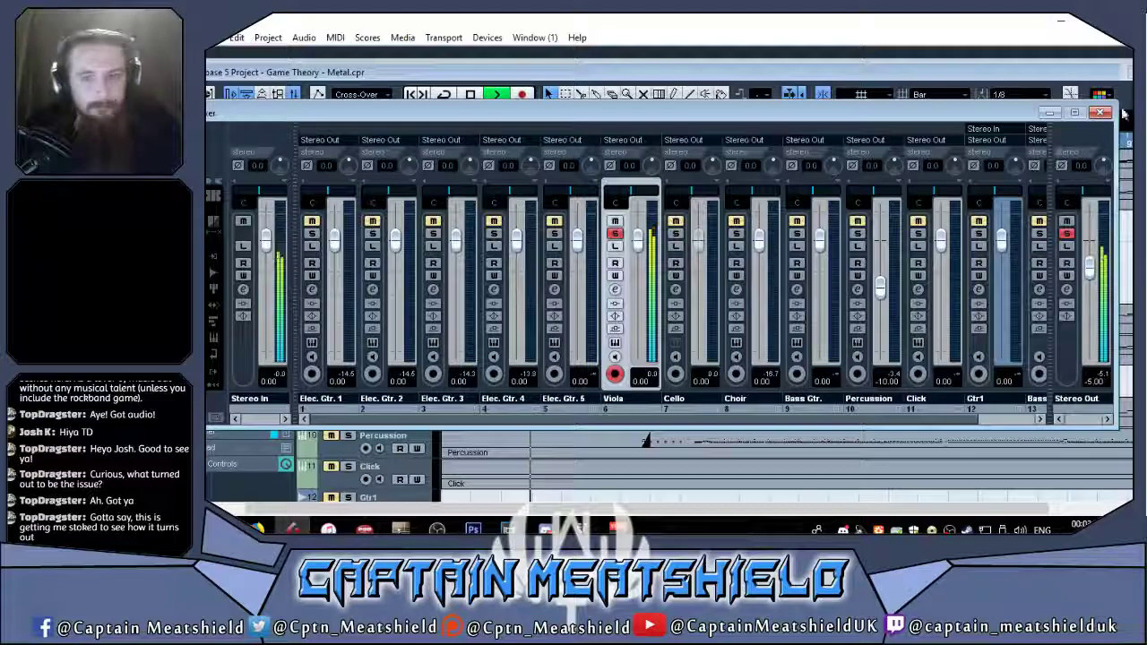
left_click(805, 72)
double_click(804, 72)
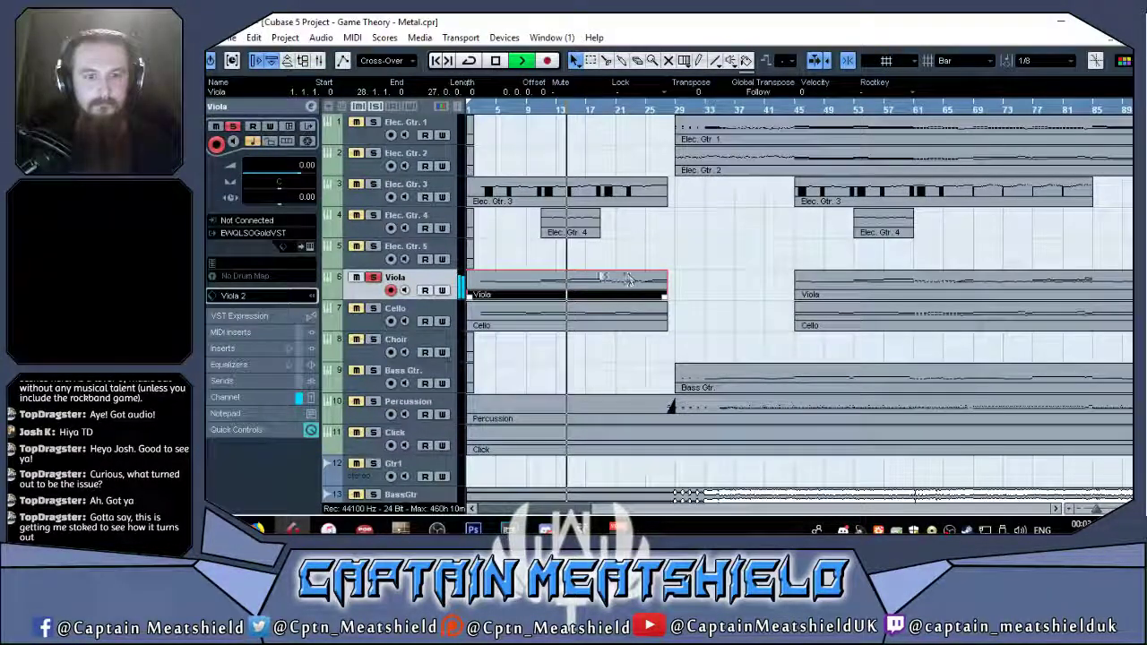
Examine the first Viola part's notes in the Key Editor during playback, then close the editor and stop playback.
double_click(582, 283)
scroll(625, 258, "down", 5)
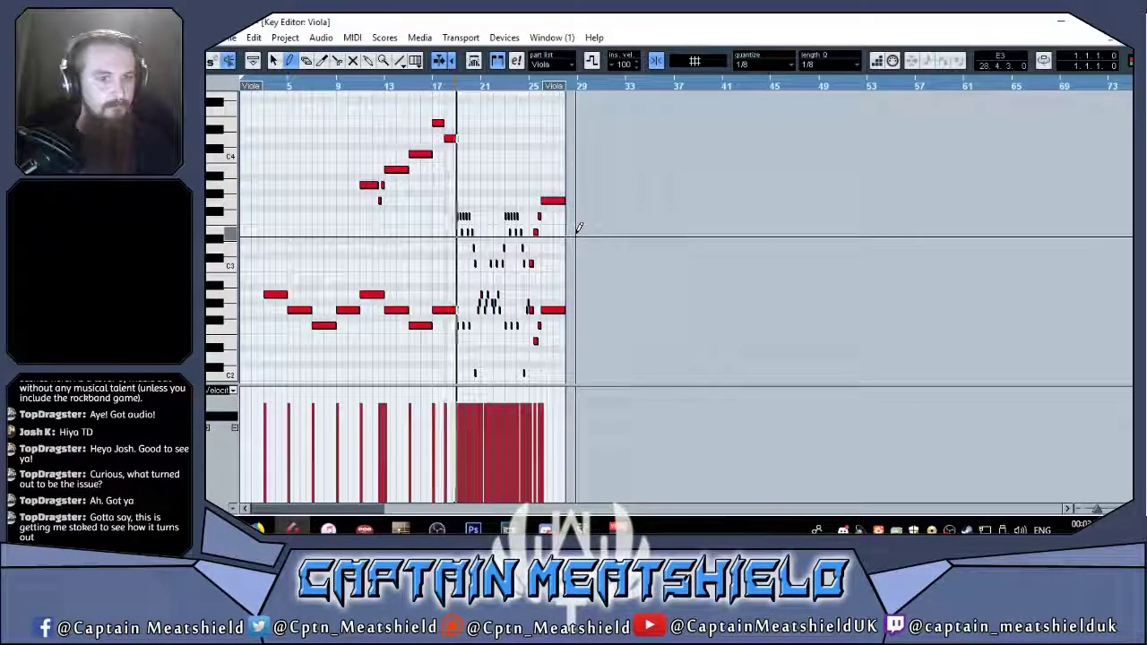
scroll(544, 240, "down", 3)
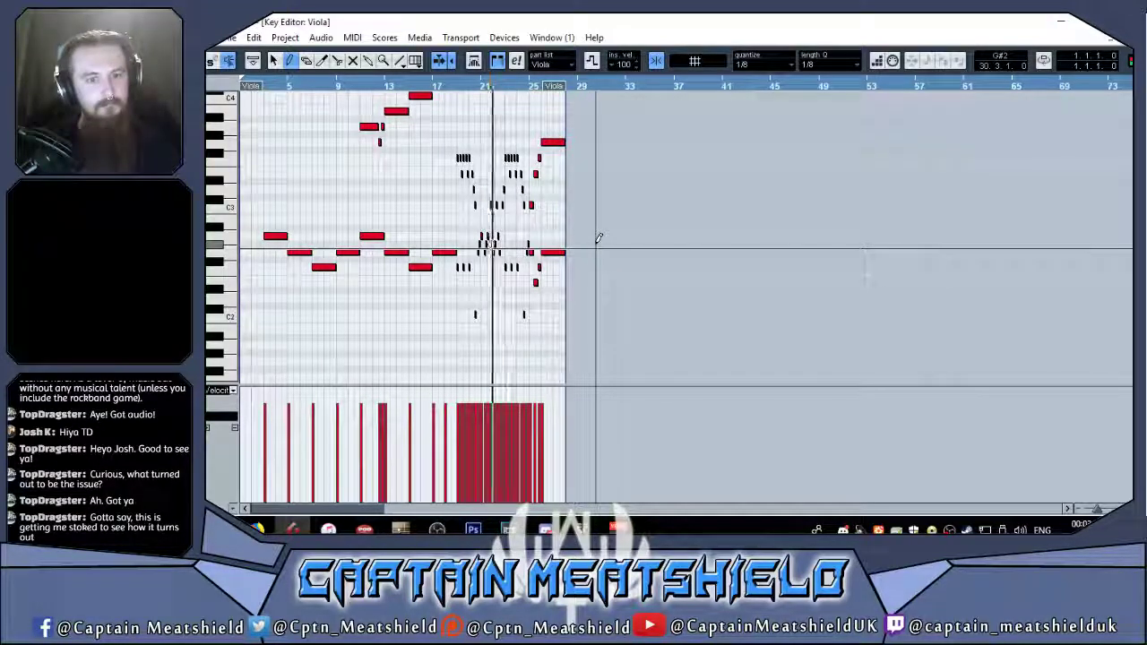
left_click_drag(1095, 508, 1102, 509)
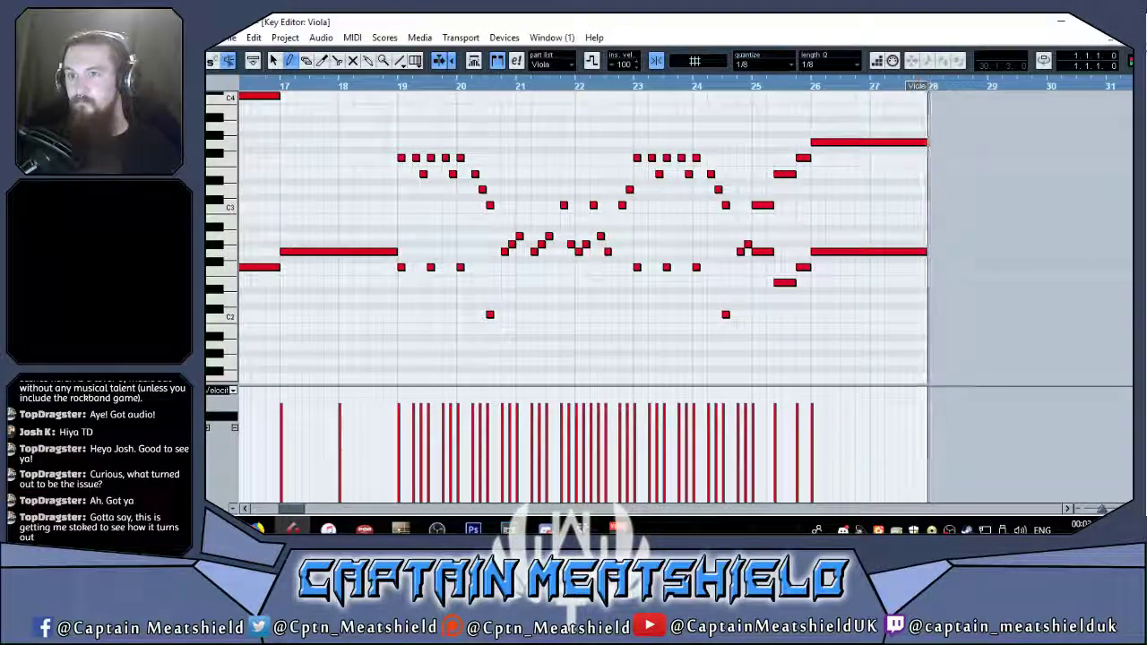
key("ctrl+w")
key("space")
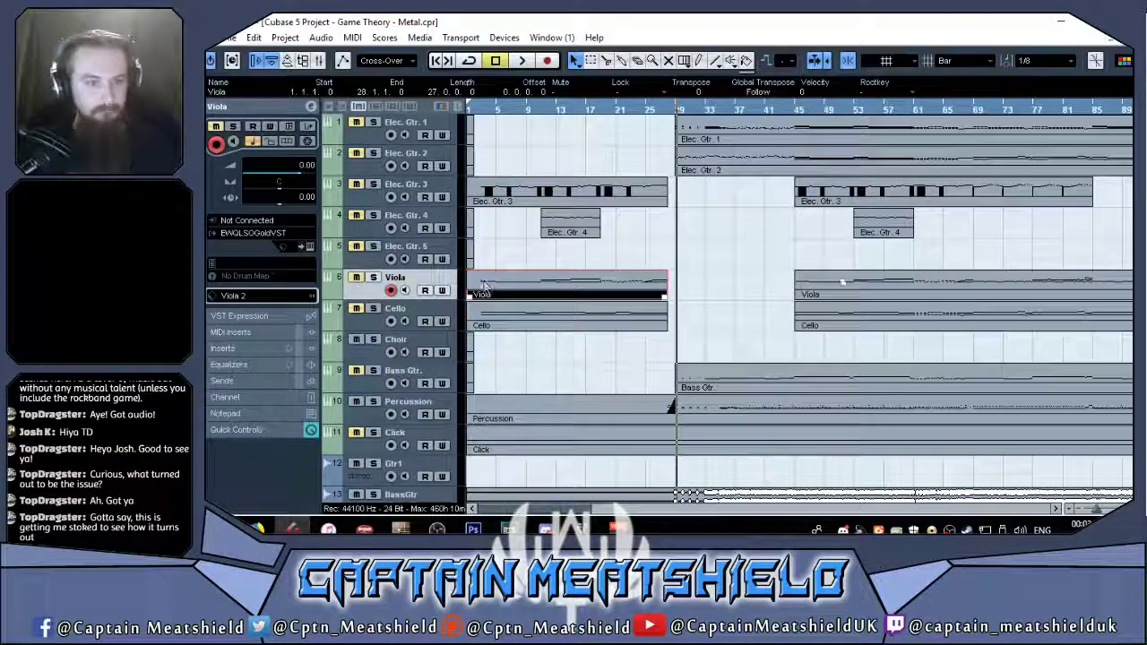
Raise the velocities of all notes in the second Viola part, starting at bar 45, to about 110.
key("ctrl+e")
key("g")
key("g")
key("g")
key("g")
key("g")
key("g")
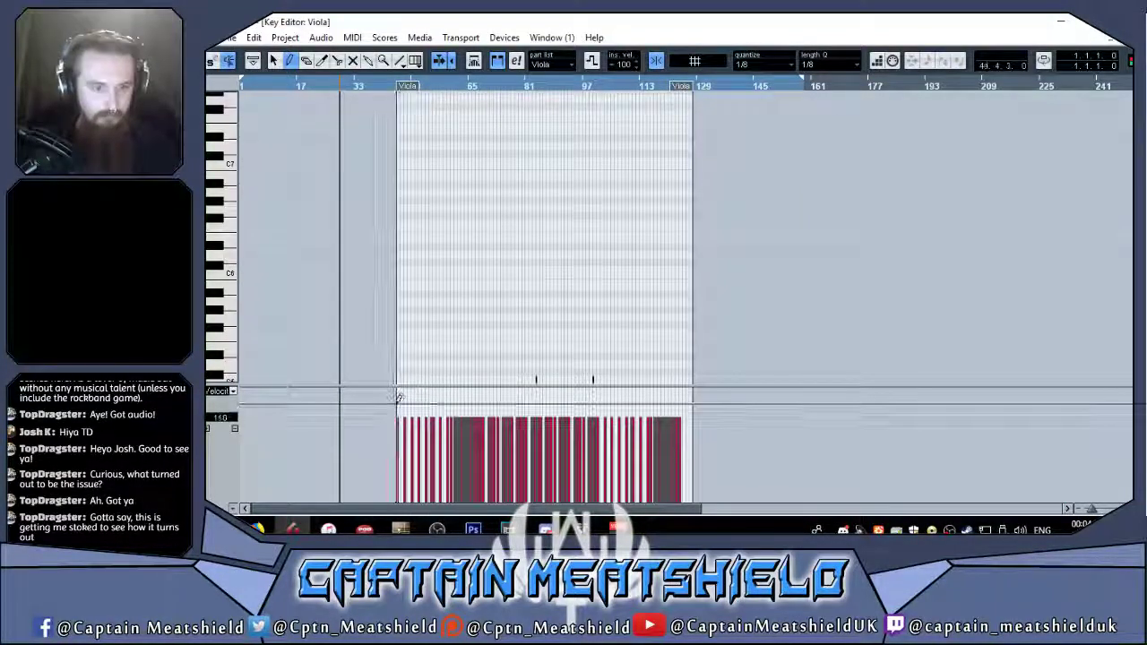
left_click_drag(481, 398, 714, 398)
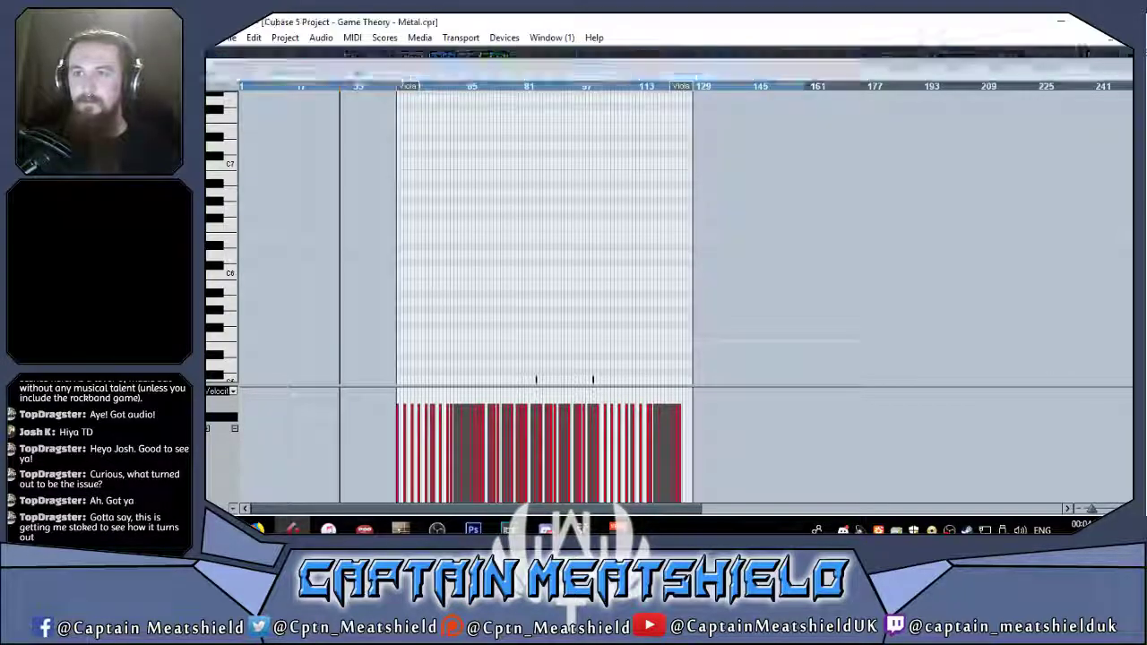
left_click(1115, 39)
Raise the velocities of all notes in the last Viola part, bars 136 to 153, to about 110.
double_click(811, 285)
left_click_drag(1095, 510, 1100, 514)
left_click_drag(493, 397, 587, 398)
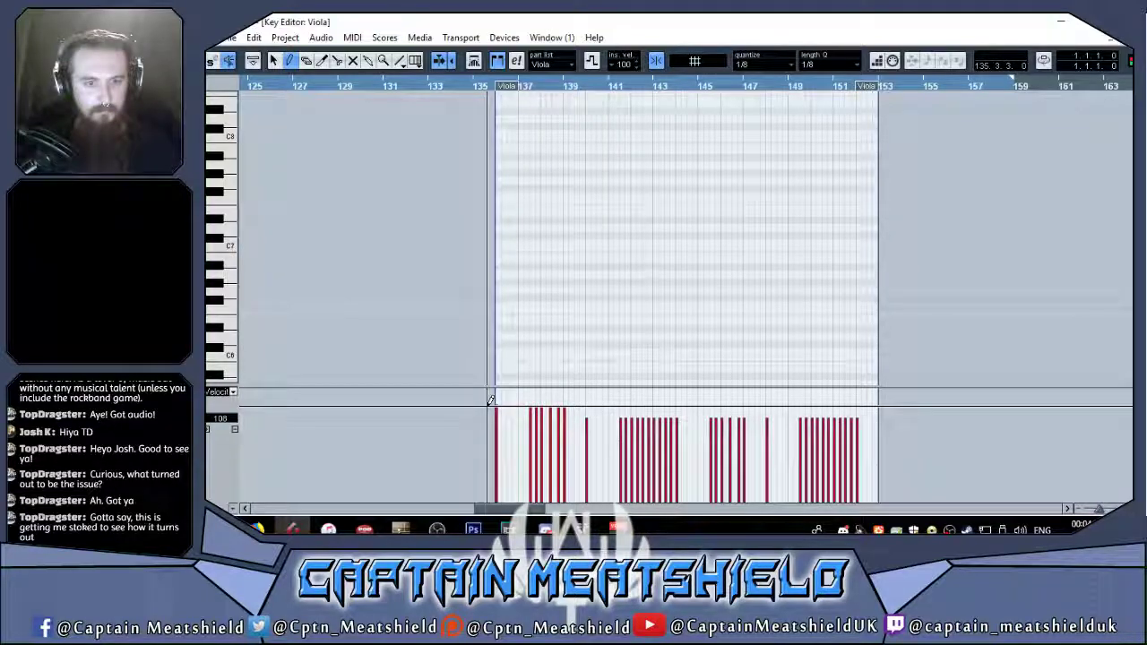
left_click_drag(498, 398, 926, 394)
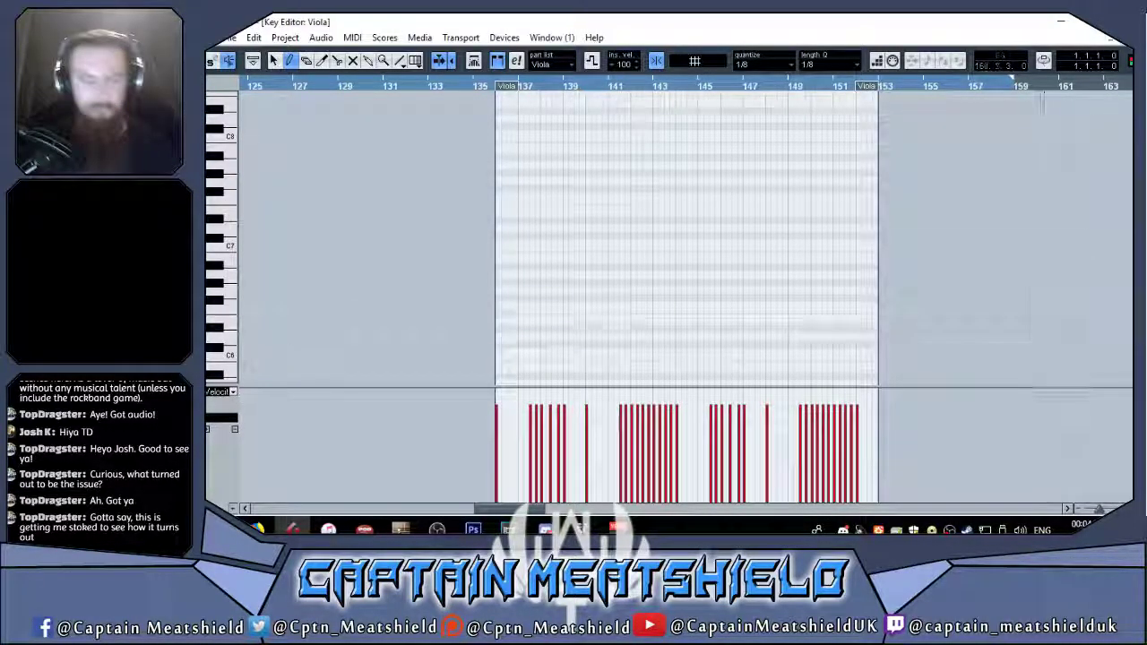
key("Return")
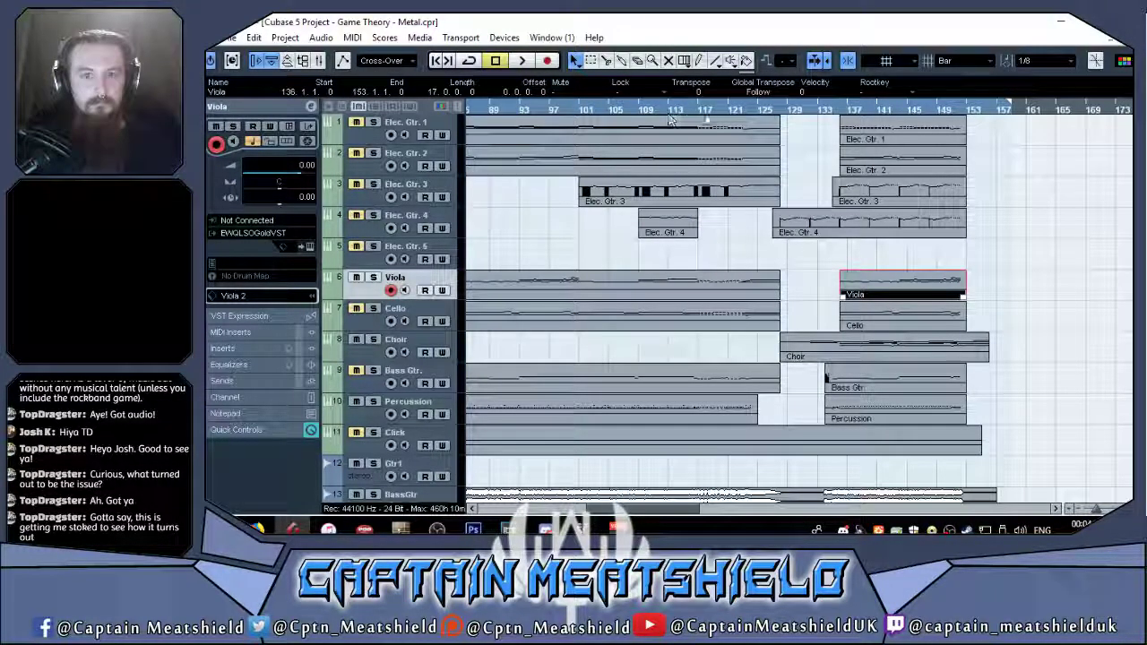
Lengthen the final lower note at bar 152 of the last Viola part to match the note an octave above.
left_click_drag(648, 510, 708, 513)
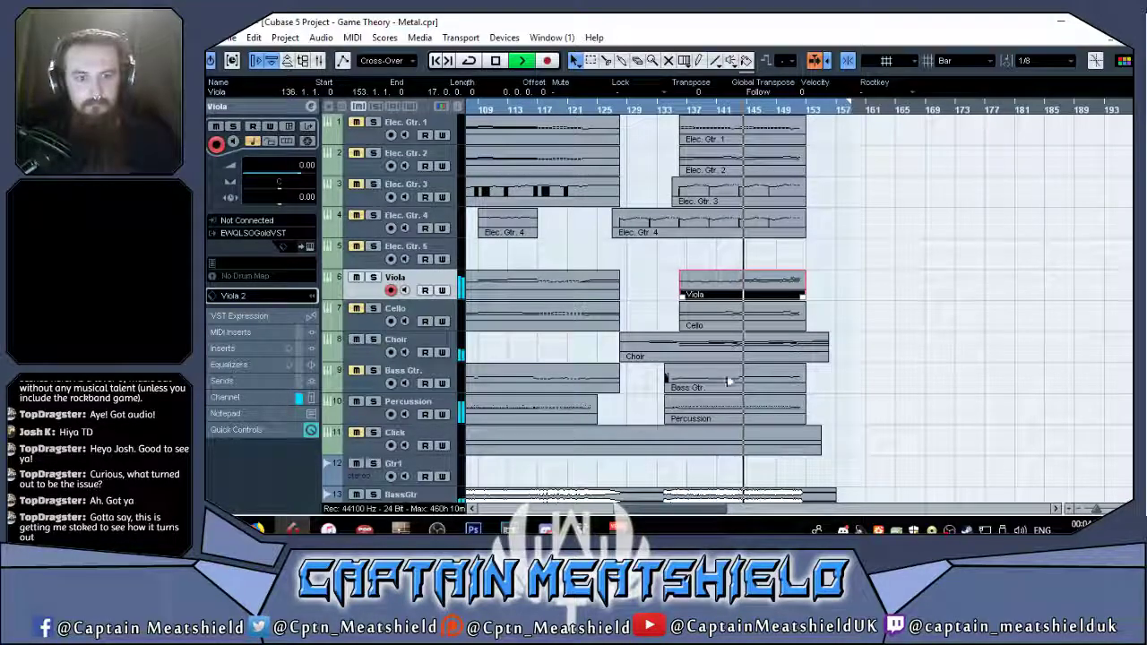
double_click(779, 283)
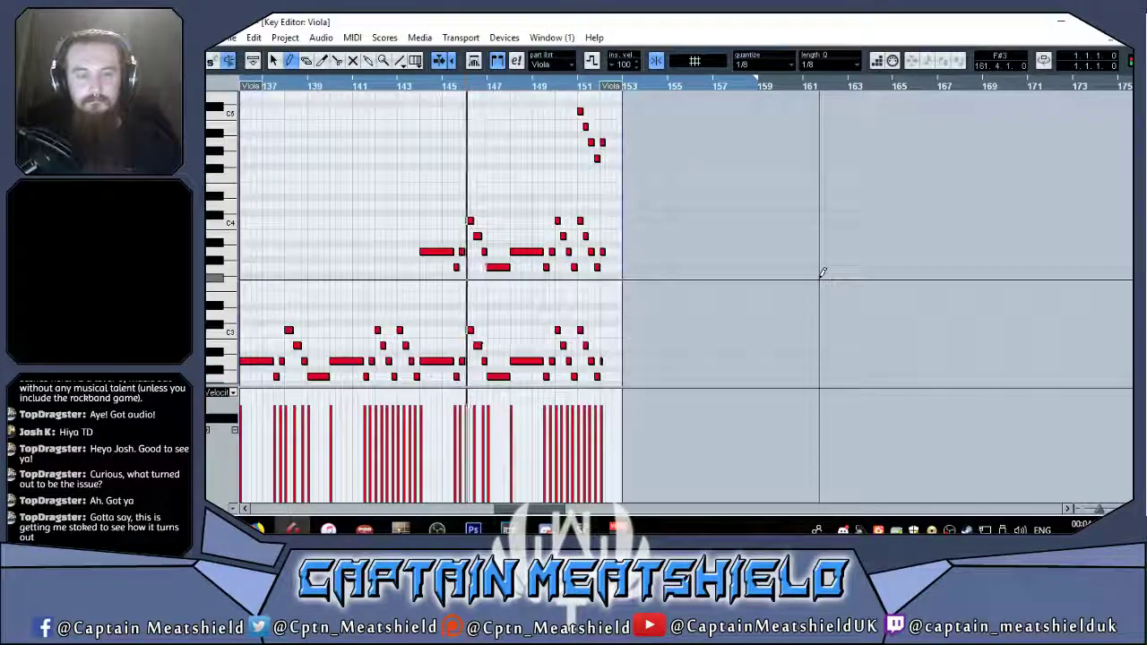
scroll(822, 272, "down", 2)
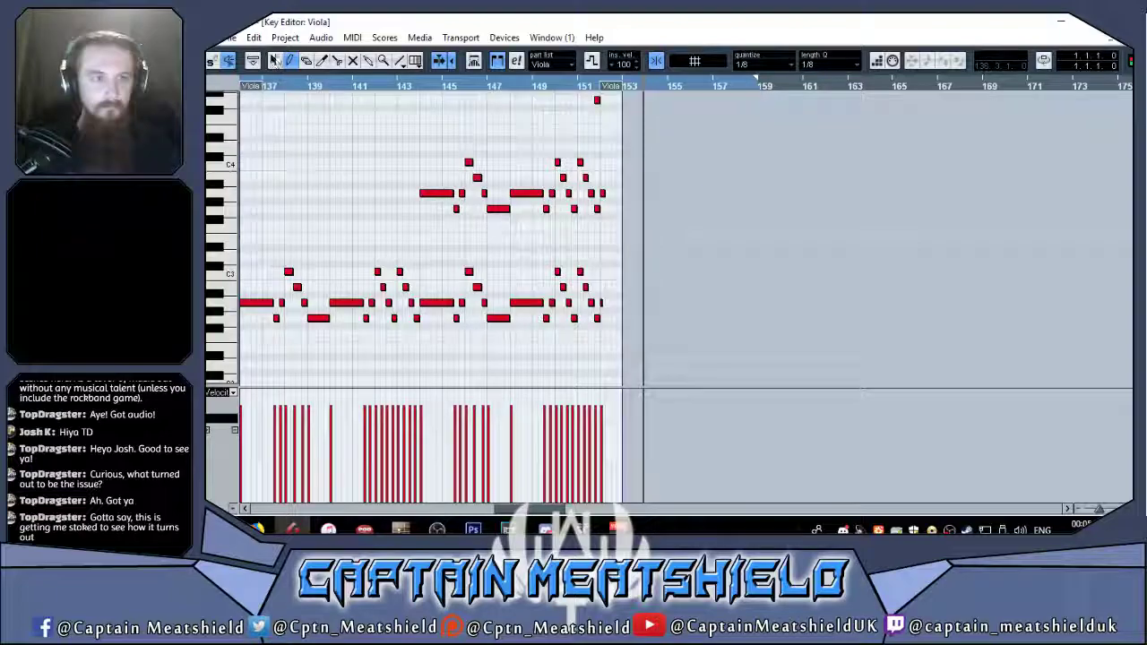
left_click_drag(1098, 509, 1102, 509)
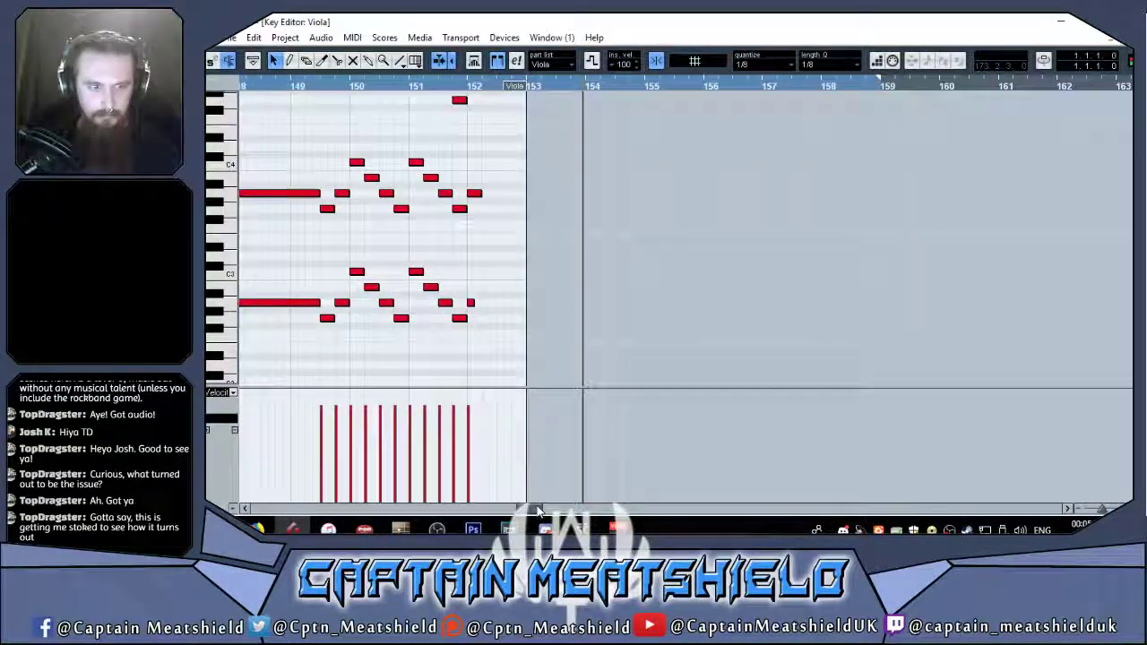
left_click_drag(518, 301, 529, 303)
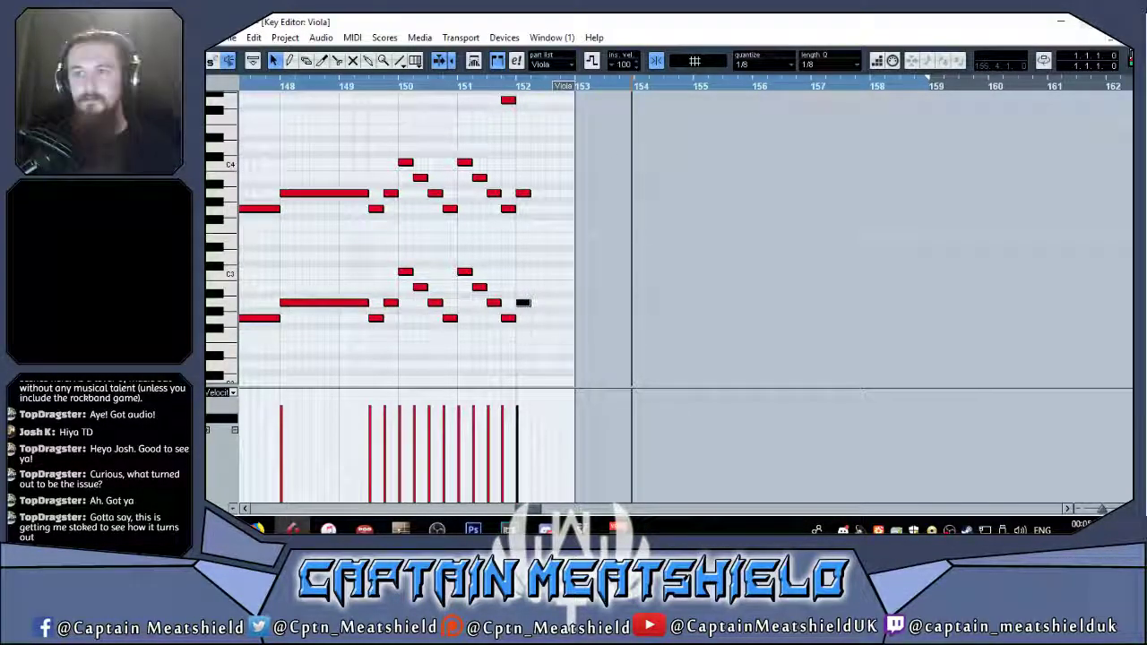
key("Escape")
Export an audio mixdown of only the Viola channel as a wave file named GameTheory_Viola.
left_click(231, 37)
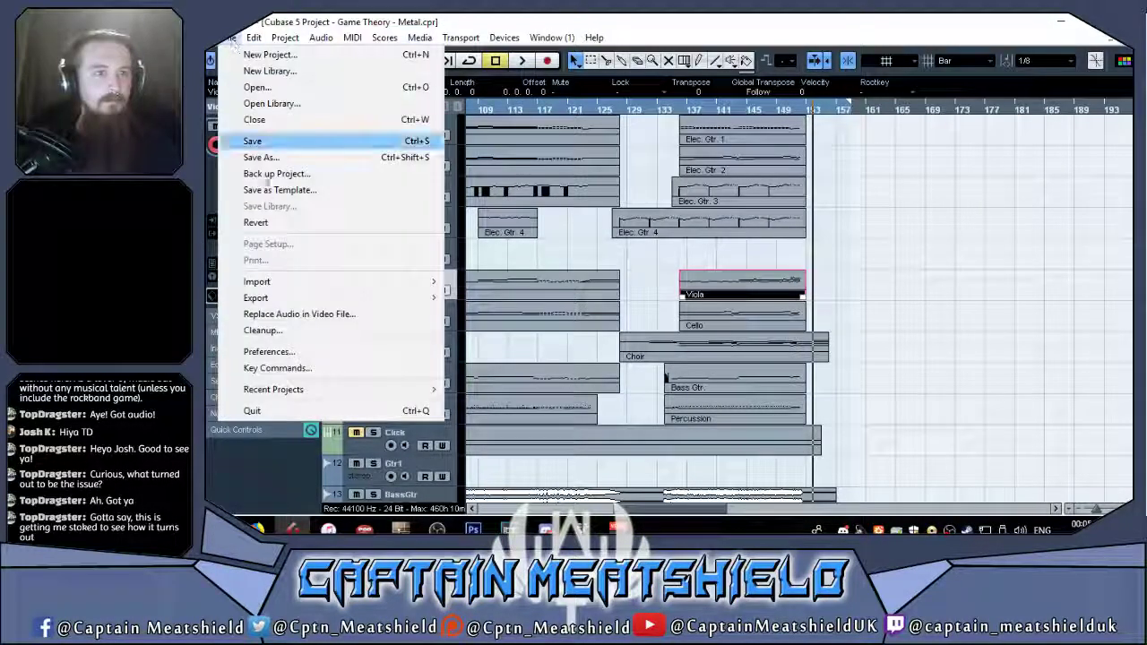
mouse_move(256, 298)
left_click(538, 330)
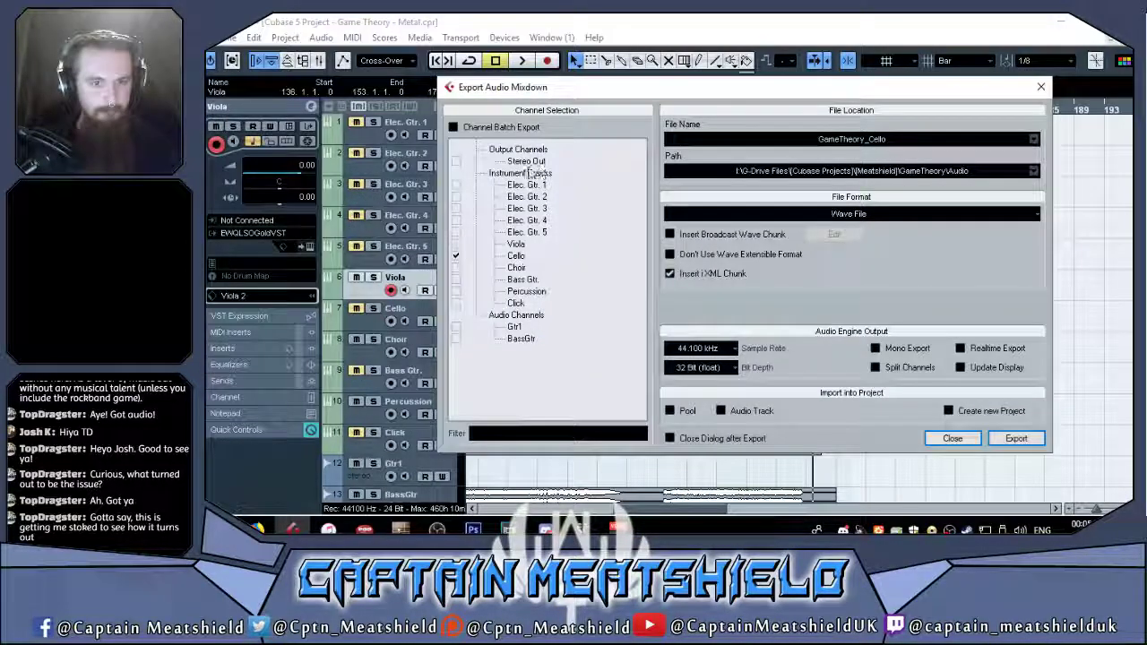
double_click(878, 141)
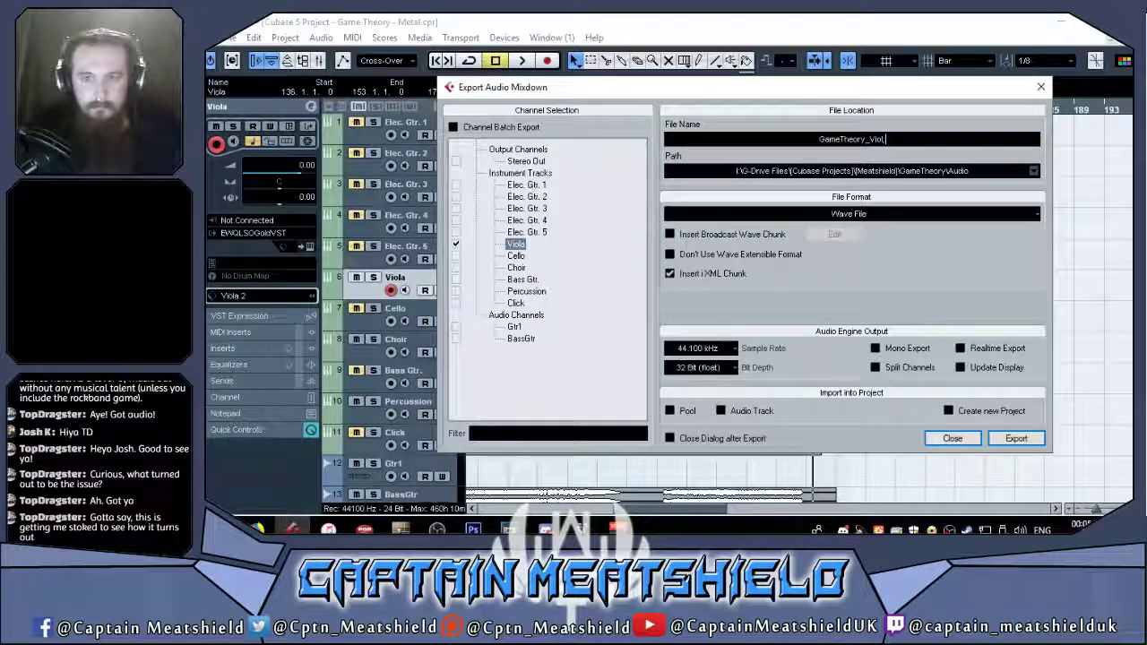
left_click(1015, 438)
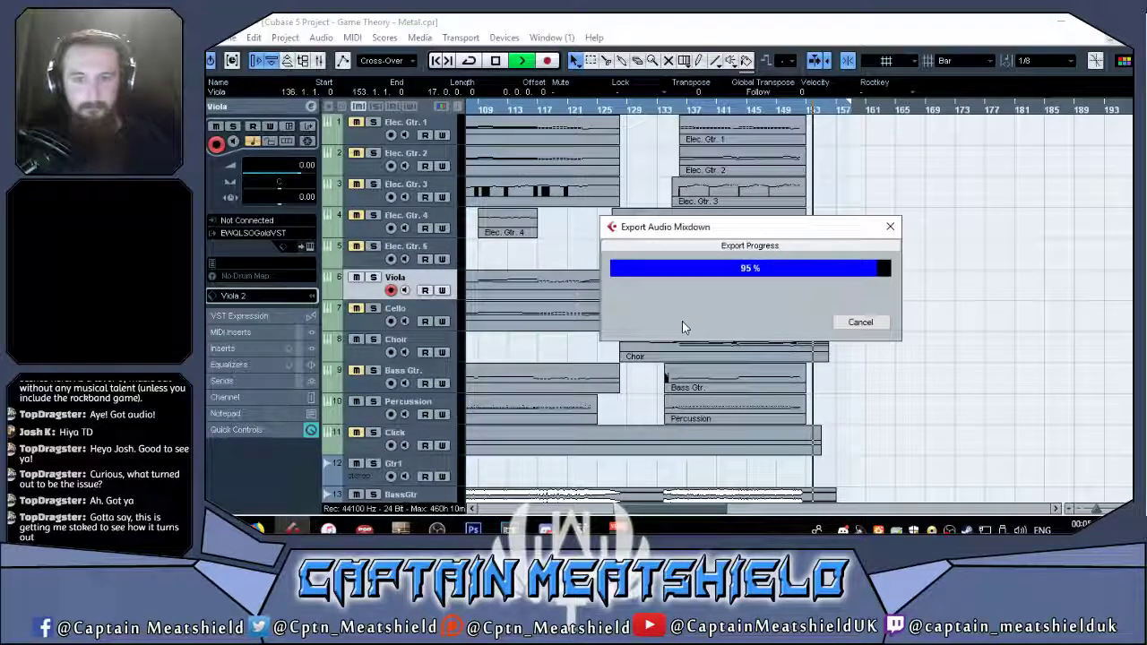
Close the finished Viola mixdown and unmute the Choir track for work on its part at the end of the project.
left_click(950, 440)
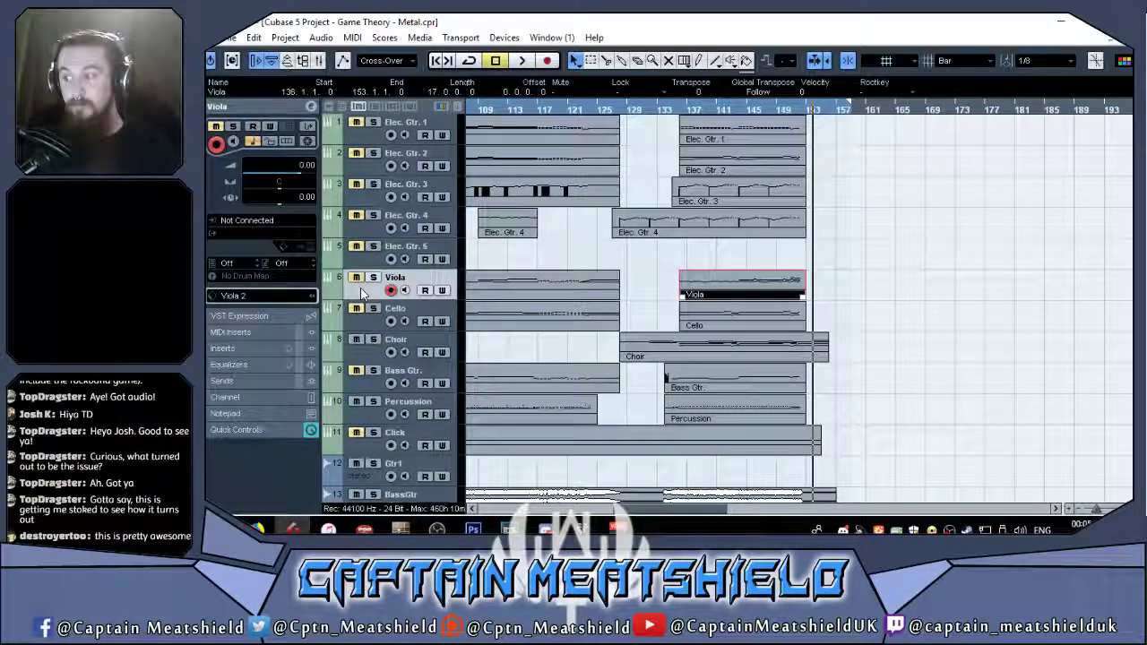
left_click(435, 61)
left_click(700, 315)
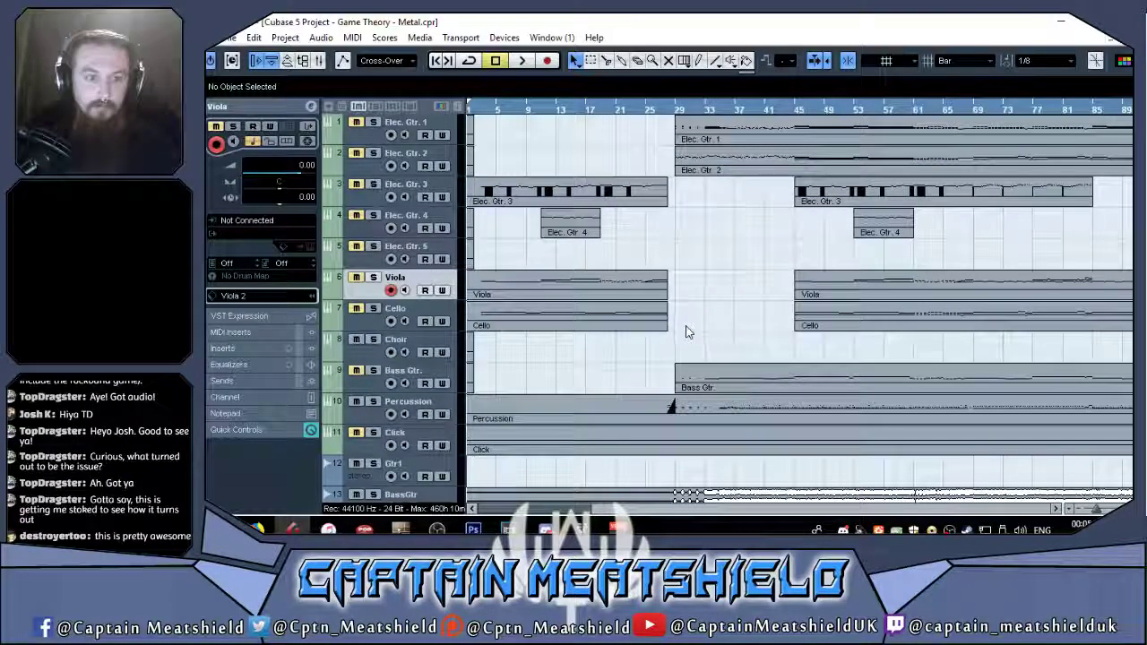
scroll(667, 354, "down", 1)
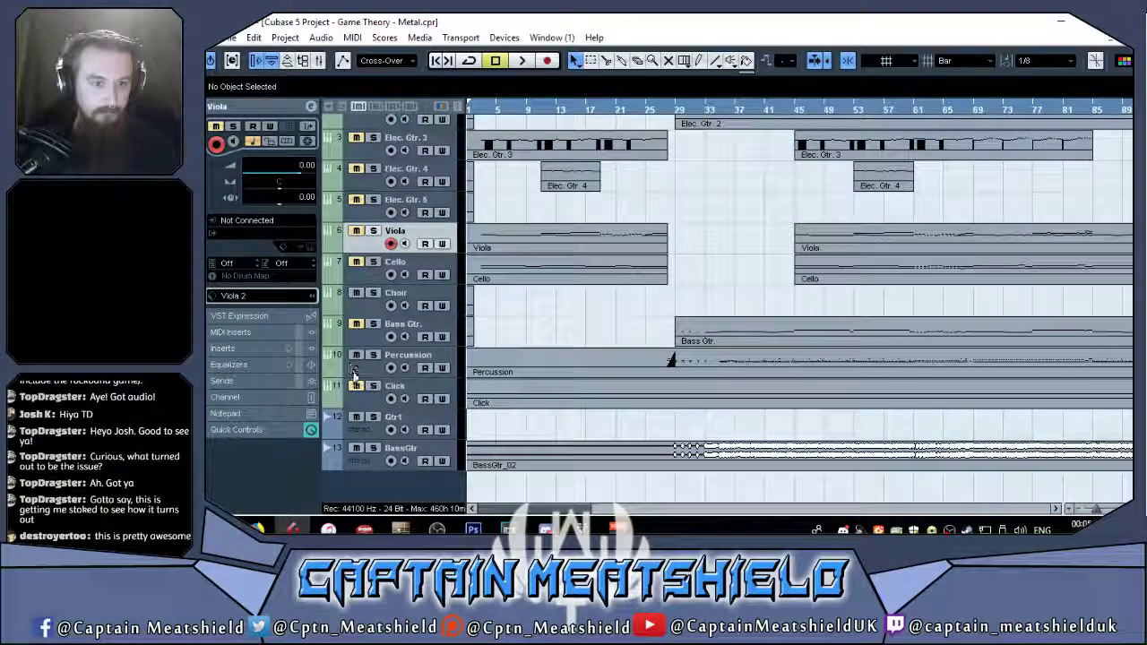
left_click(354, 302)
left_click_drag(511, 511, 576, 510)
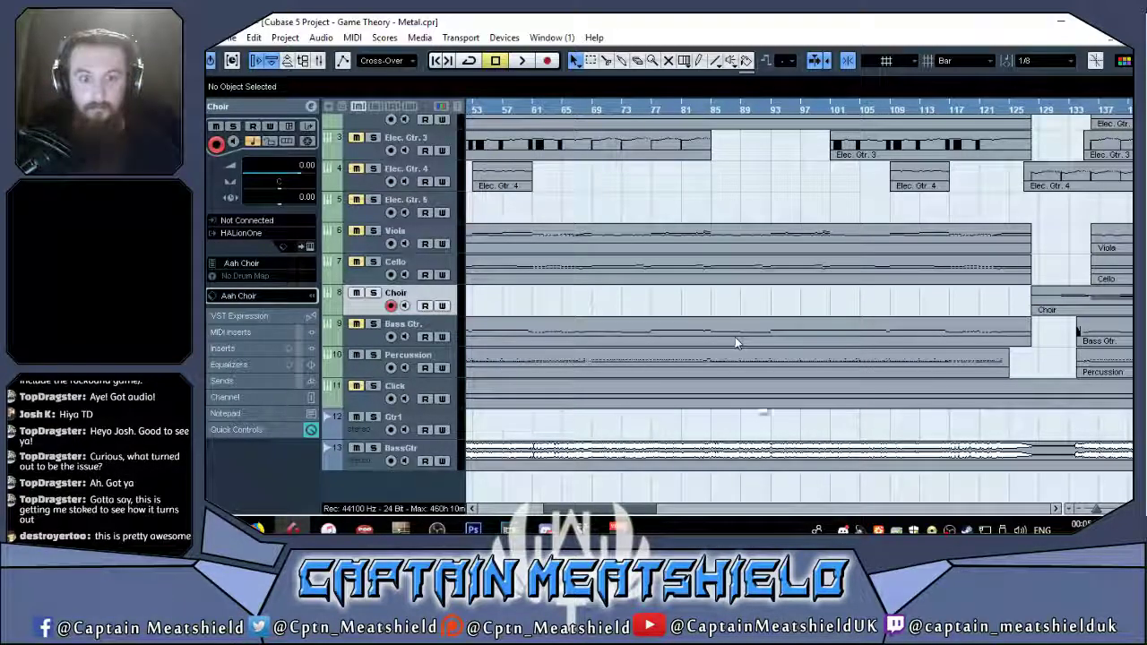
scroll(735, 337, "right", 2)
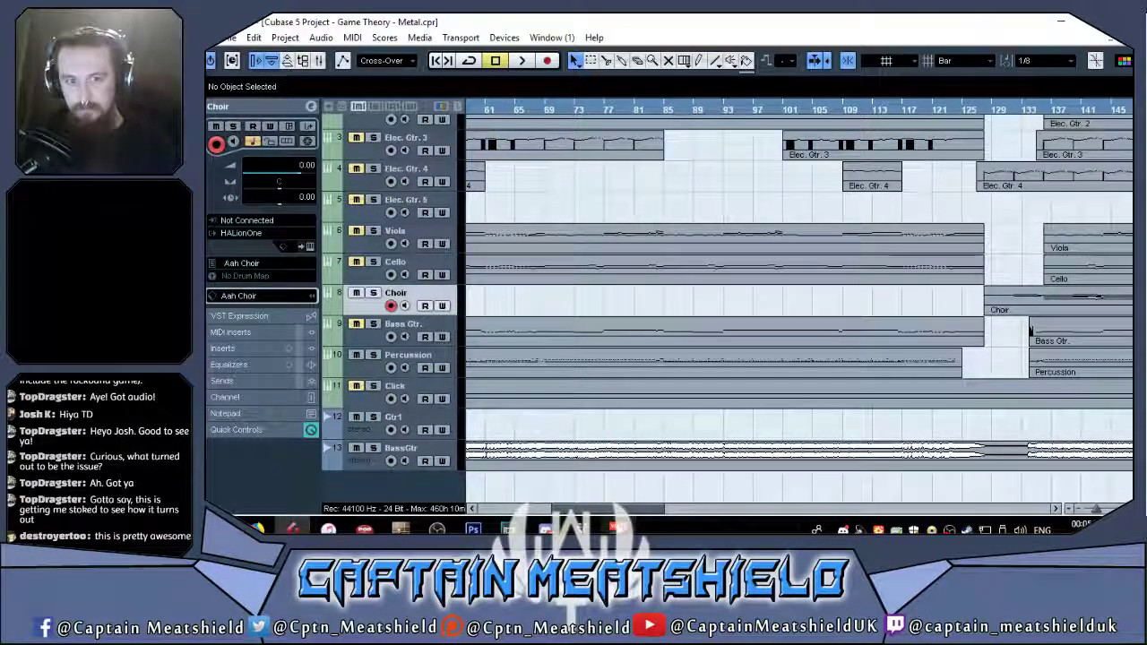
scroll(568, 308, "right", 15)
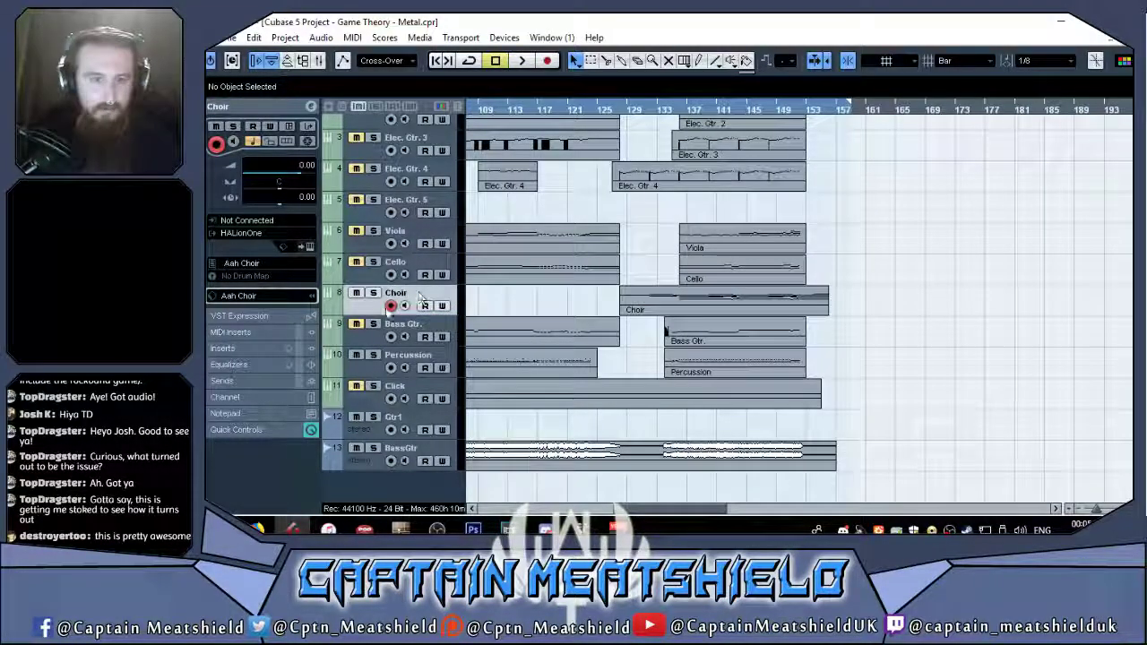
left_click(246, 233)
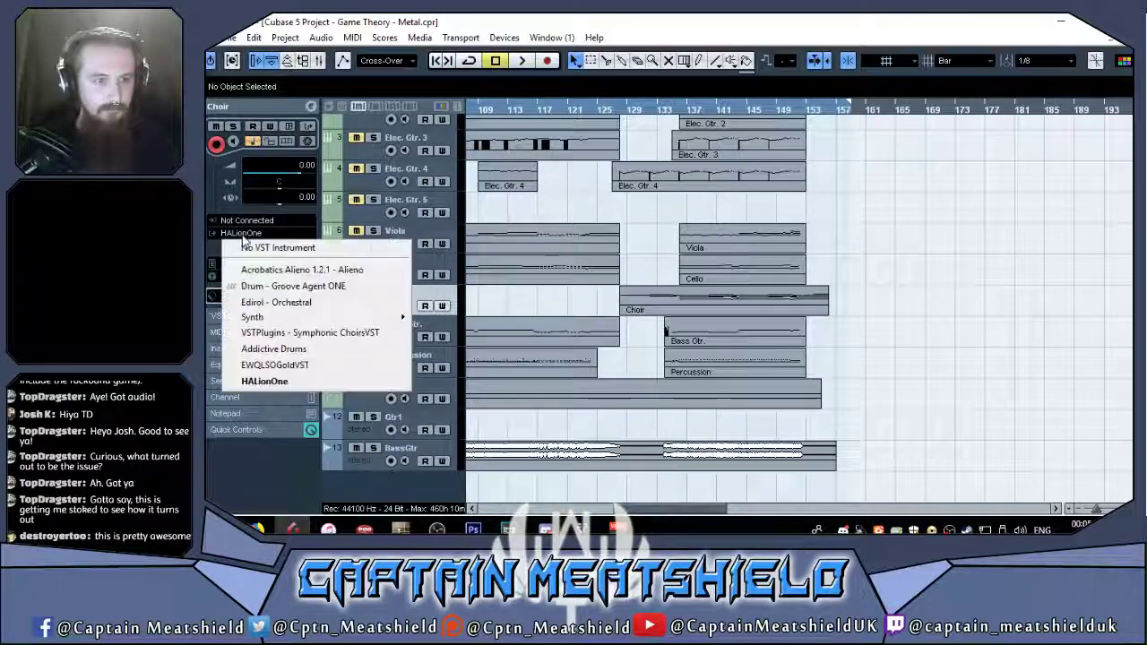
left_click(269, 333)
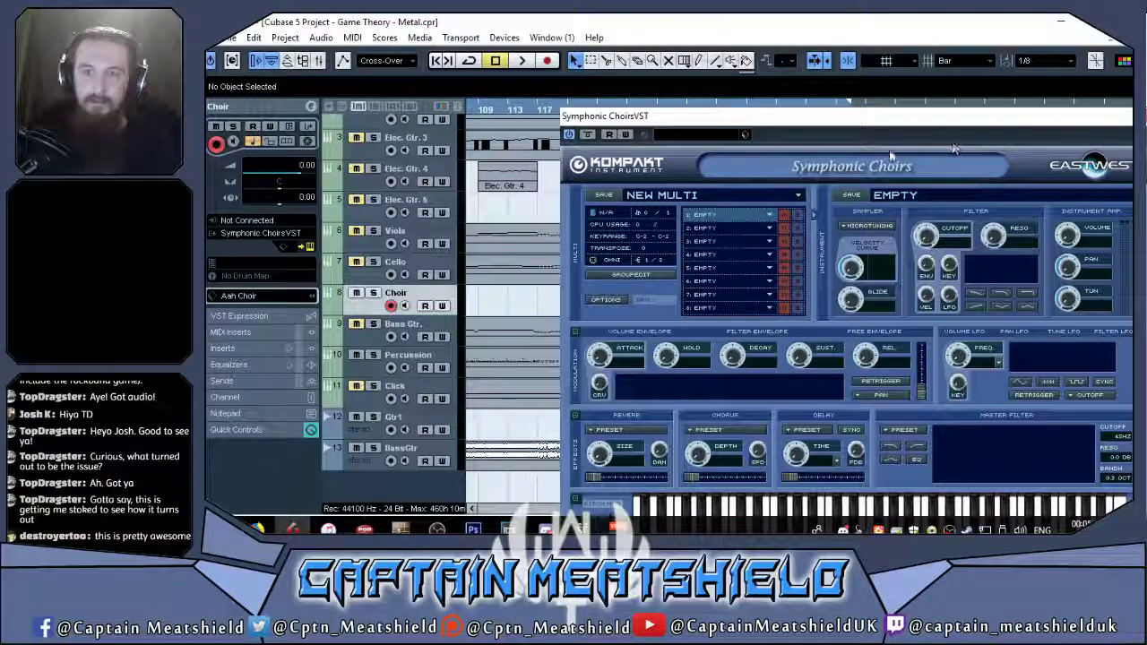
left_click(1136, 117)
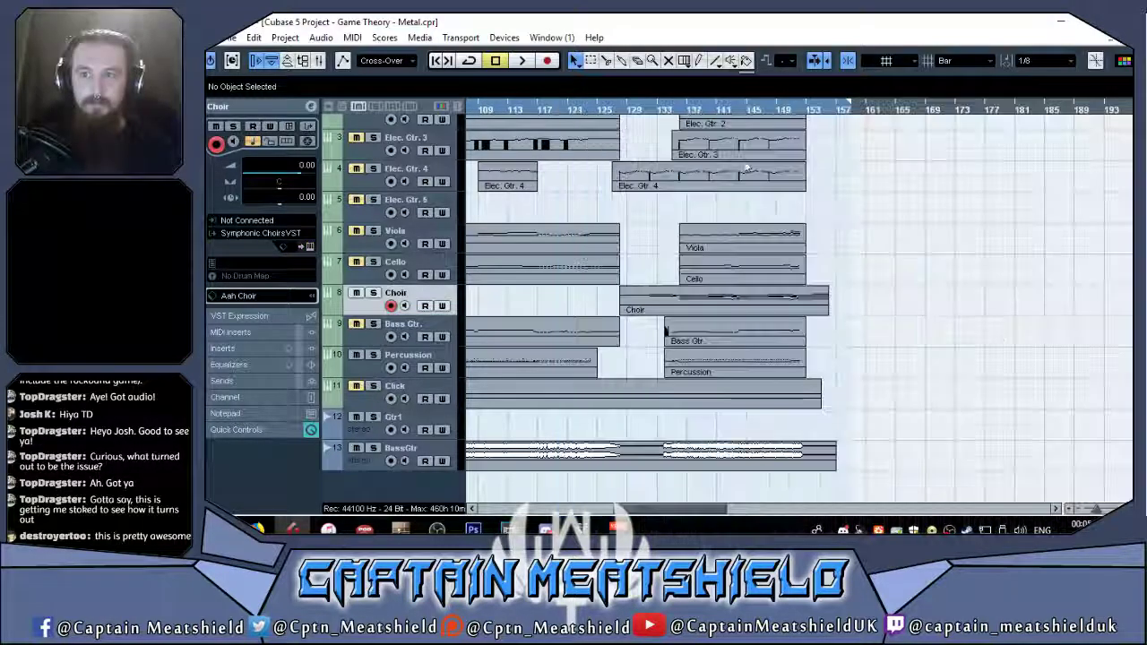
left_click(258, 234)
left_click(273, 380)
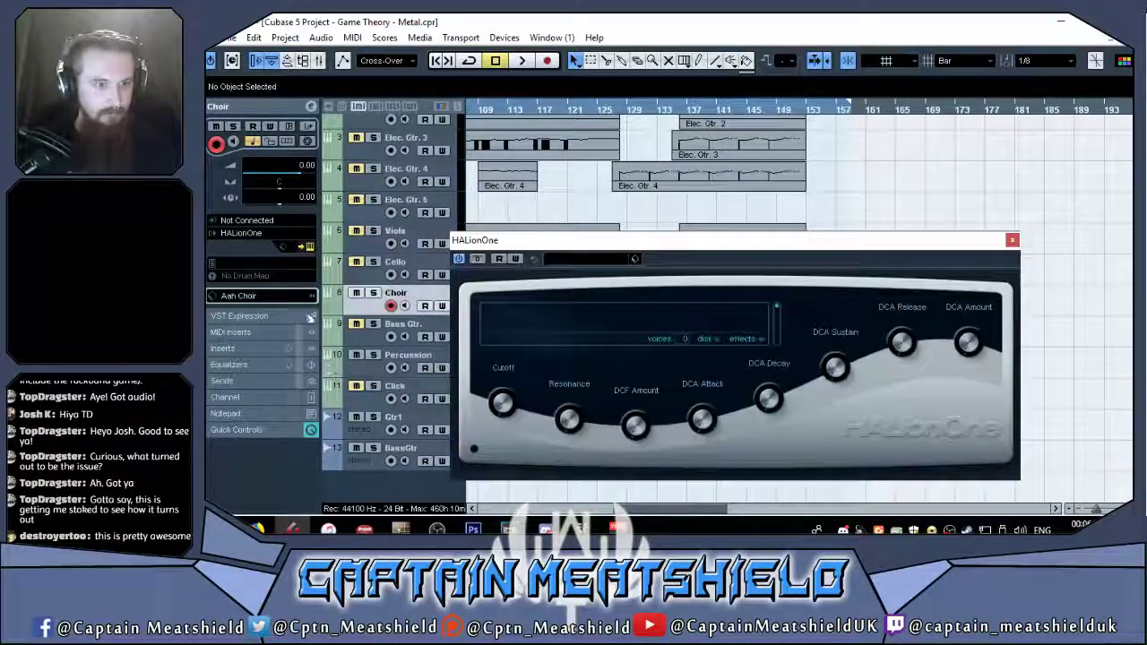
left_click(1011, 239)
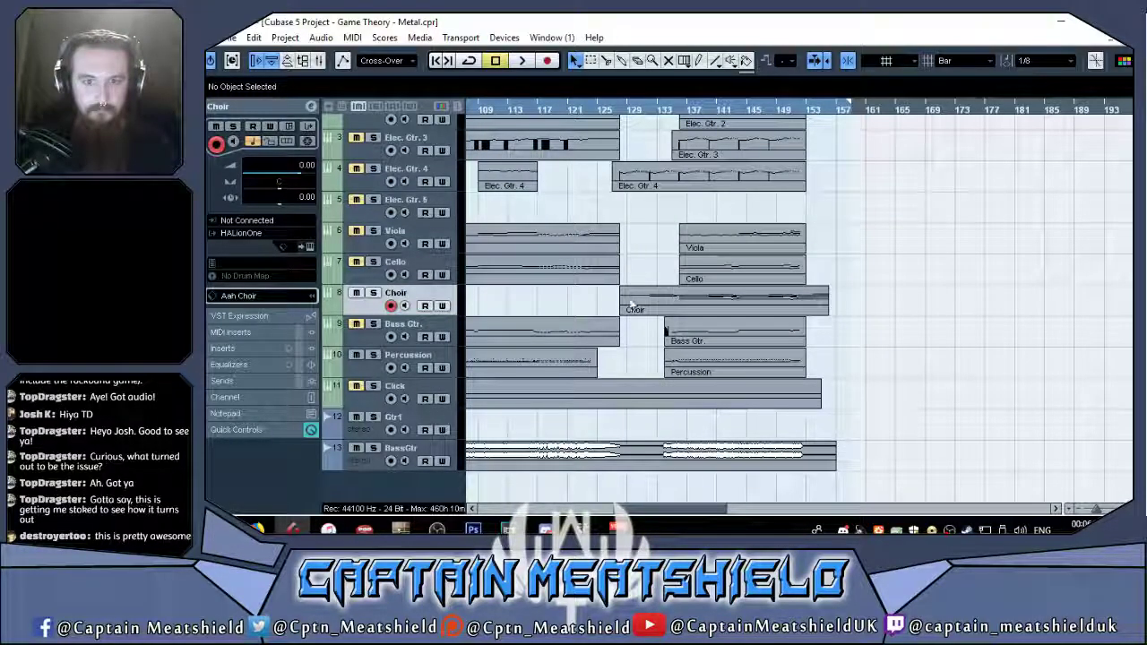
Solo and play the Choir part from bar 128 and load the brass Trumpet preset on its HALionOne instrument.
left_click(672, 301)
key("space")
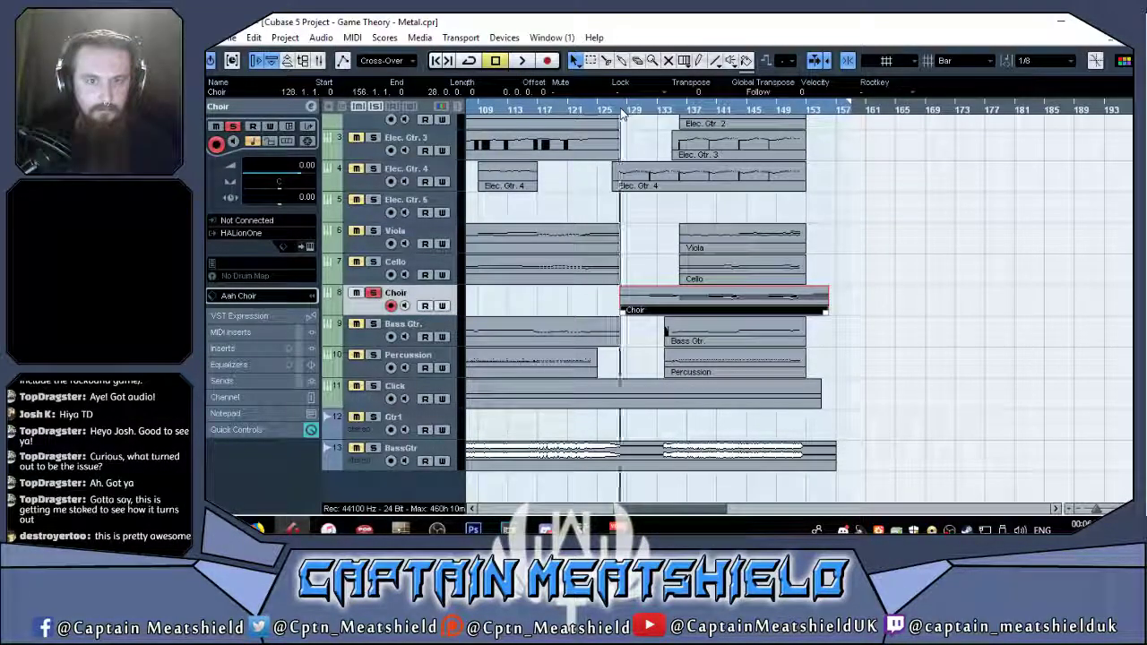
left_click(248, 296)
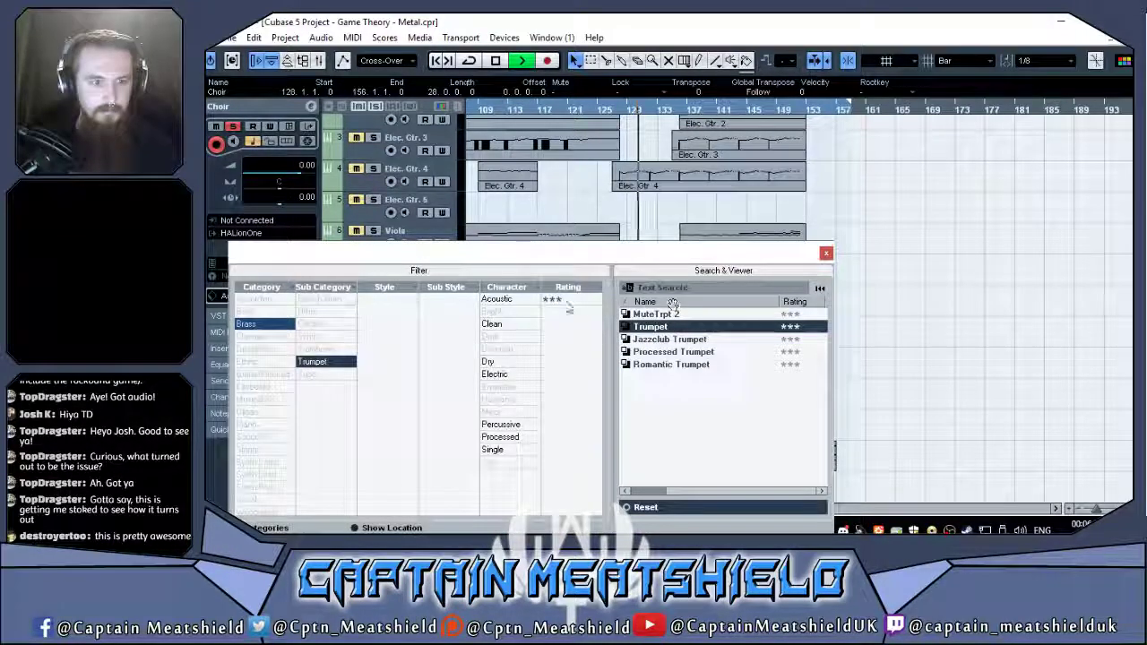
left_click(667, 328)
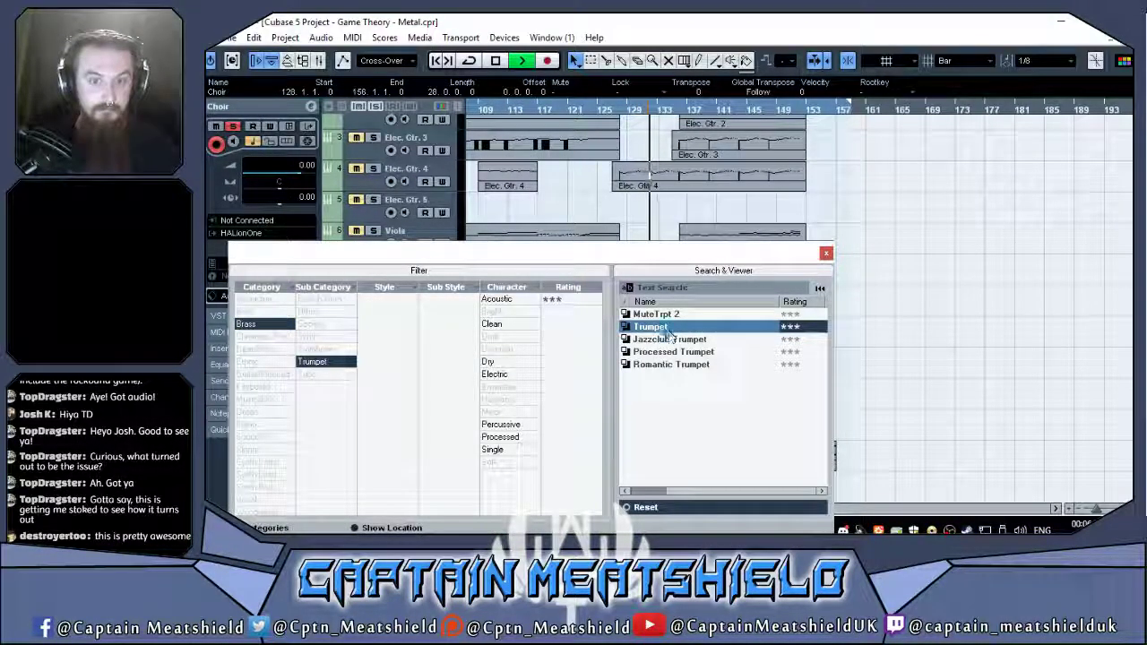
left_click(847, 265)
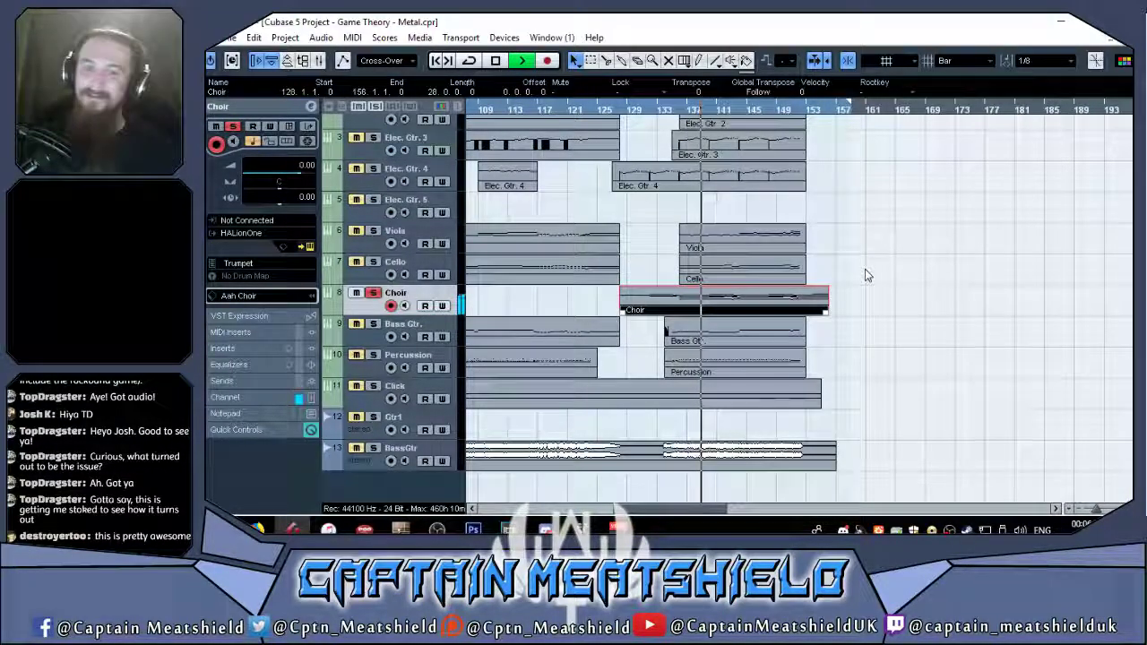
Raise the velocities of all notes in the Choir part to the maximum.
double_click(732, 302)
key("g")
key("g")
key("g")
key("g")
key("g")
key("g")
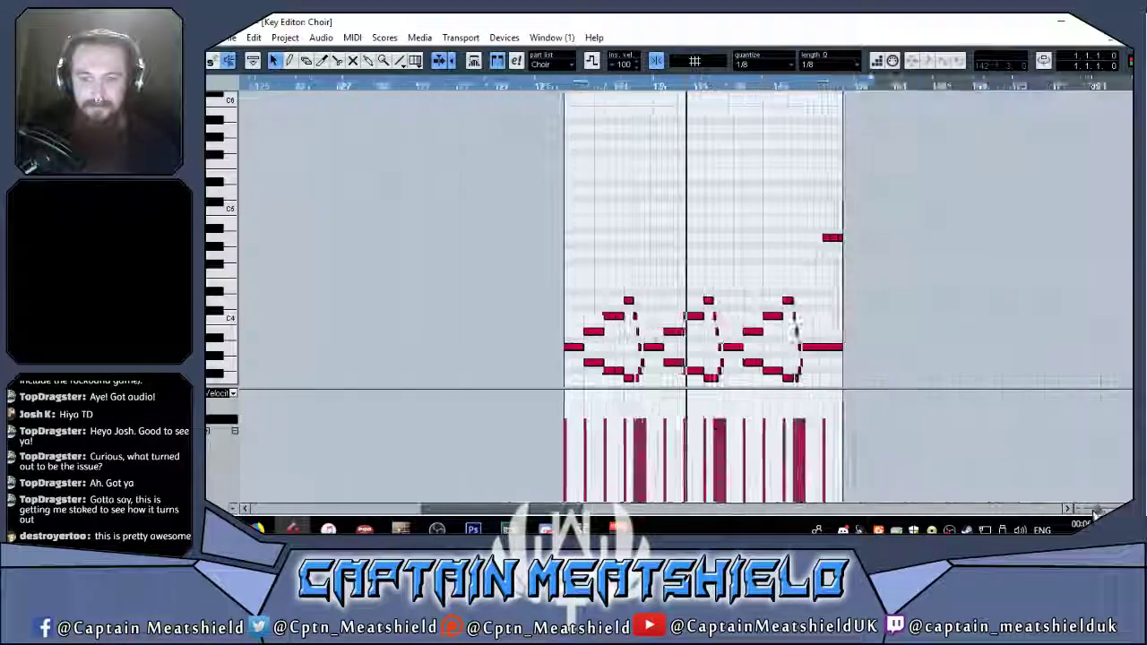
left_click_drag(575, 389, 1002, 312)
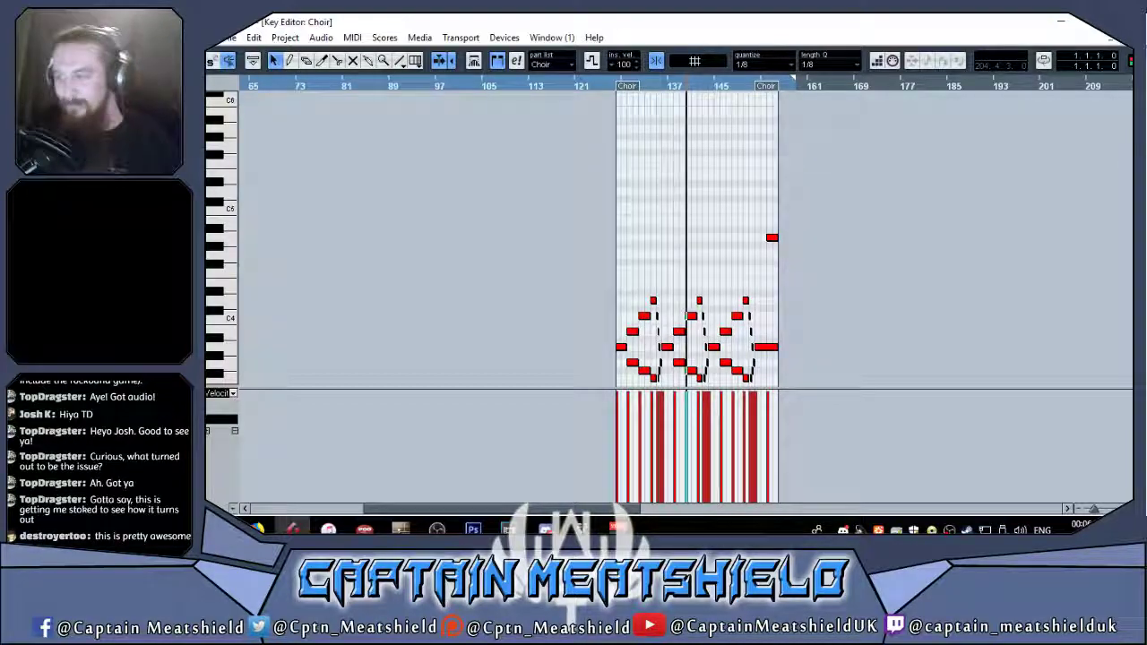
left_click(1128, 38)
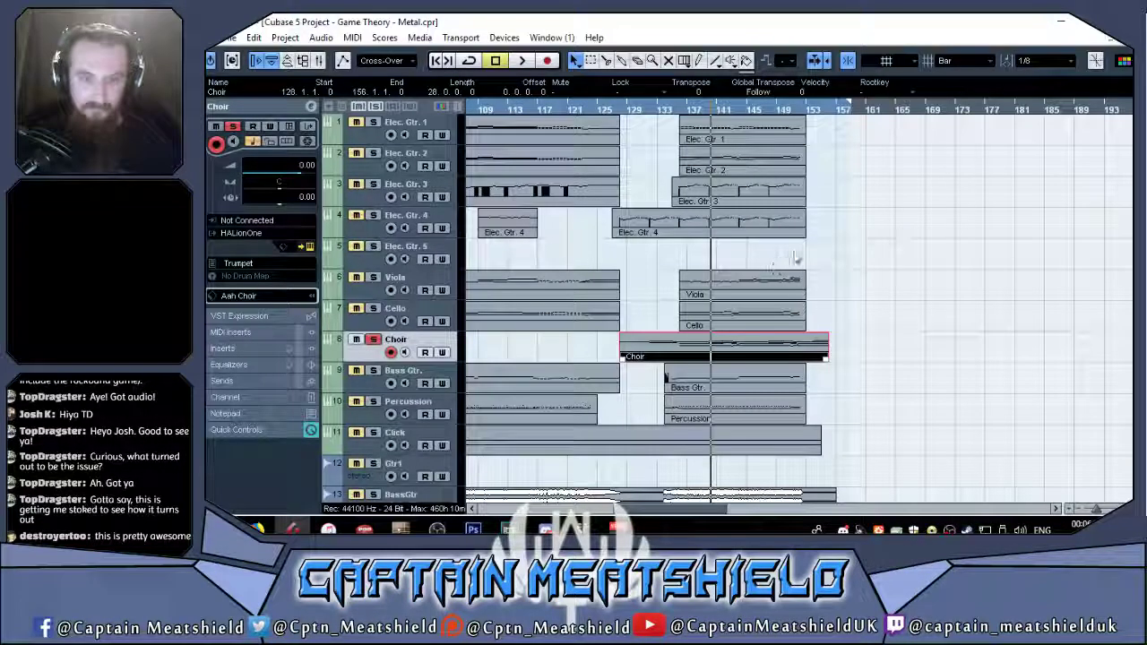
Reopen the Choir part's notes and play back a few bars from about bar 140 to check them.
scroll(788, 262, "down", 2)
double_click(749, 298)
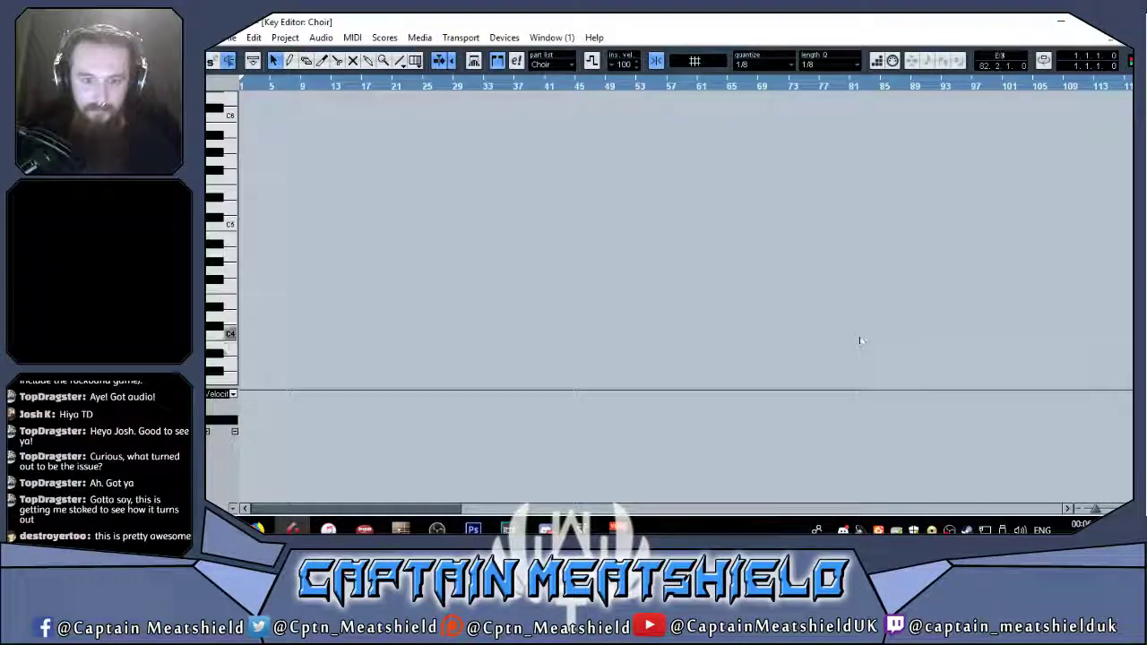
left_click_drag(1095, 509, 1097, 510)
scroll(1048, 276, "down", 5)
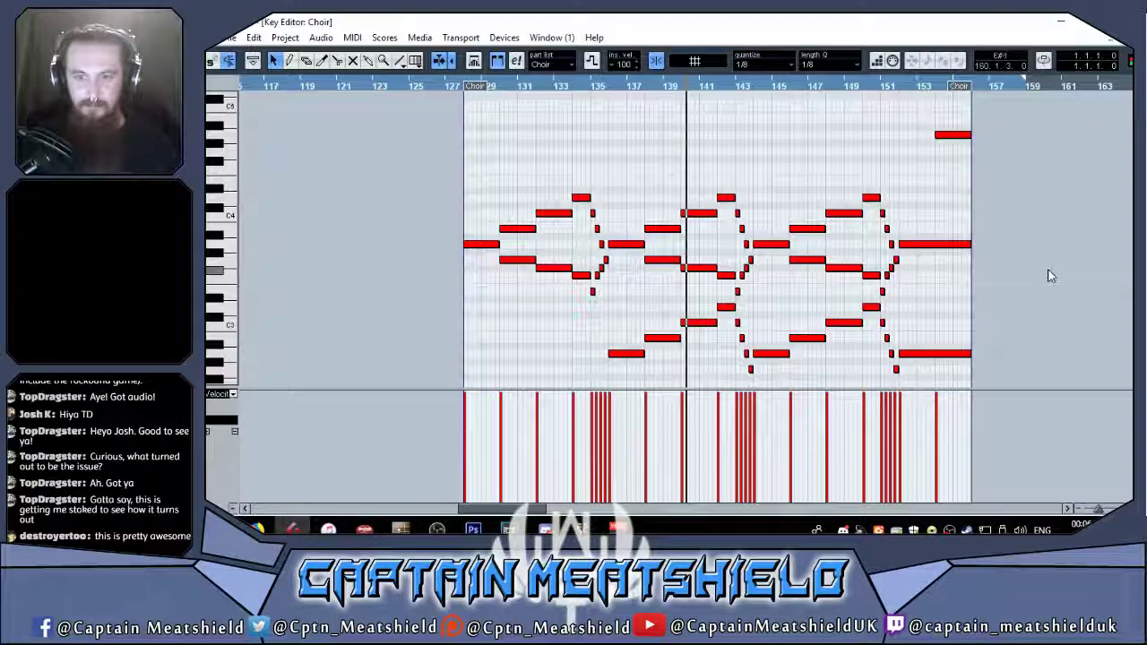
key("space")
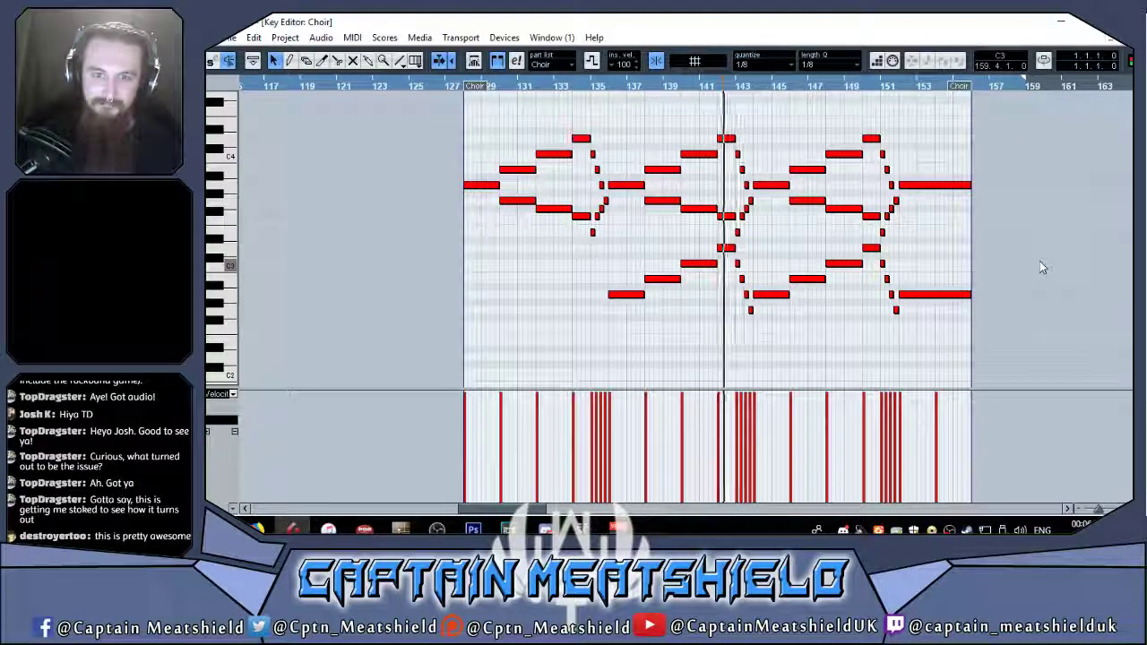
key("space")
key("Escape")
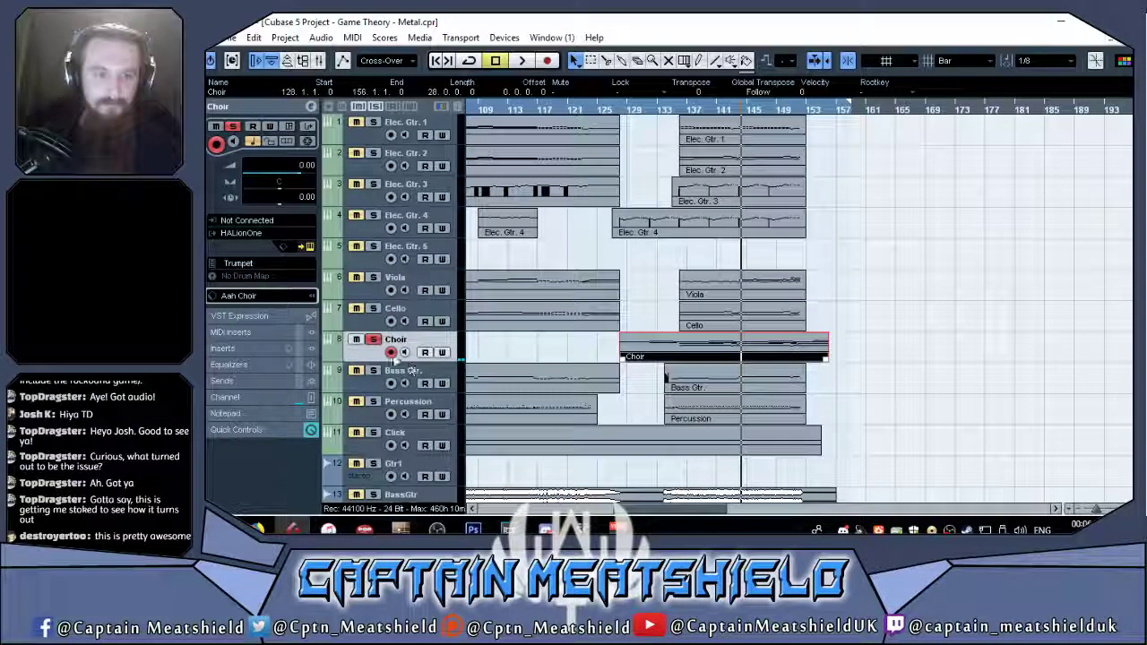
Load the vocal Aah Choir preset on the Choir track and duplicate the track.
left_click(260, 295)
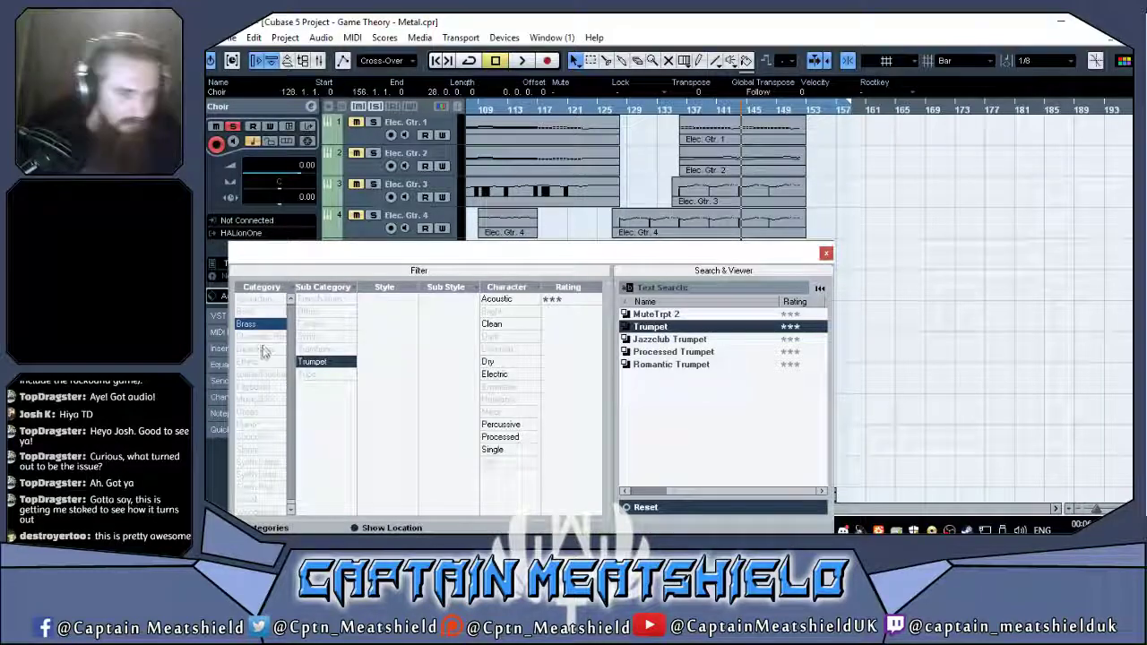
left_click_drag(315, 265, 555, 95)
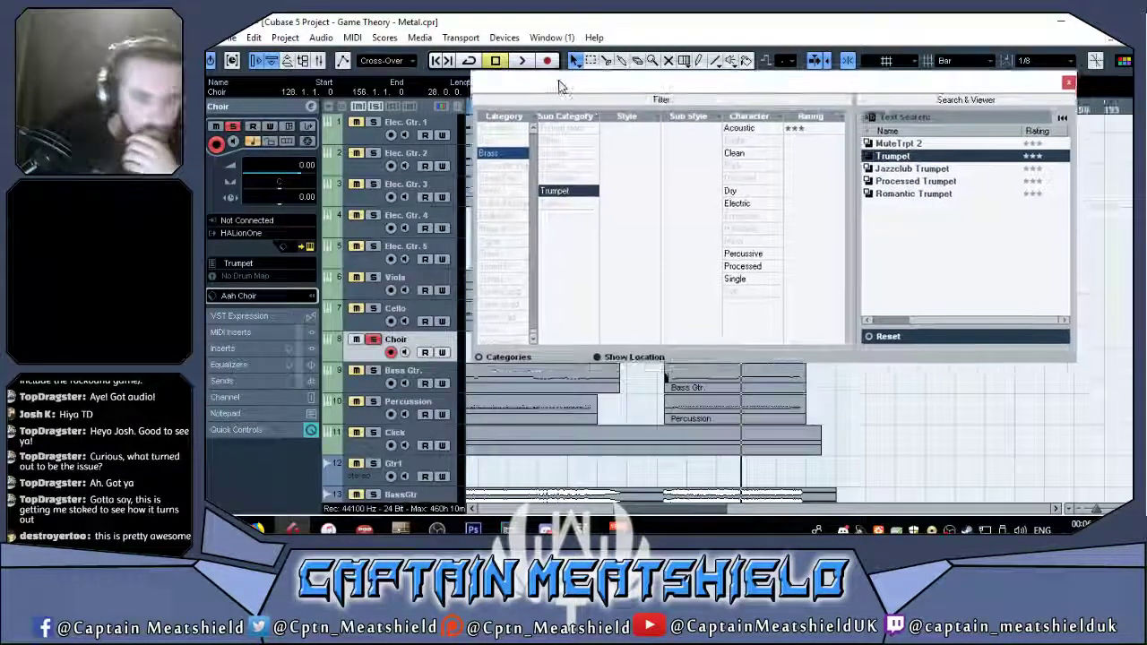
left_click(504, 325)
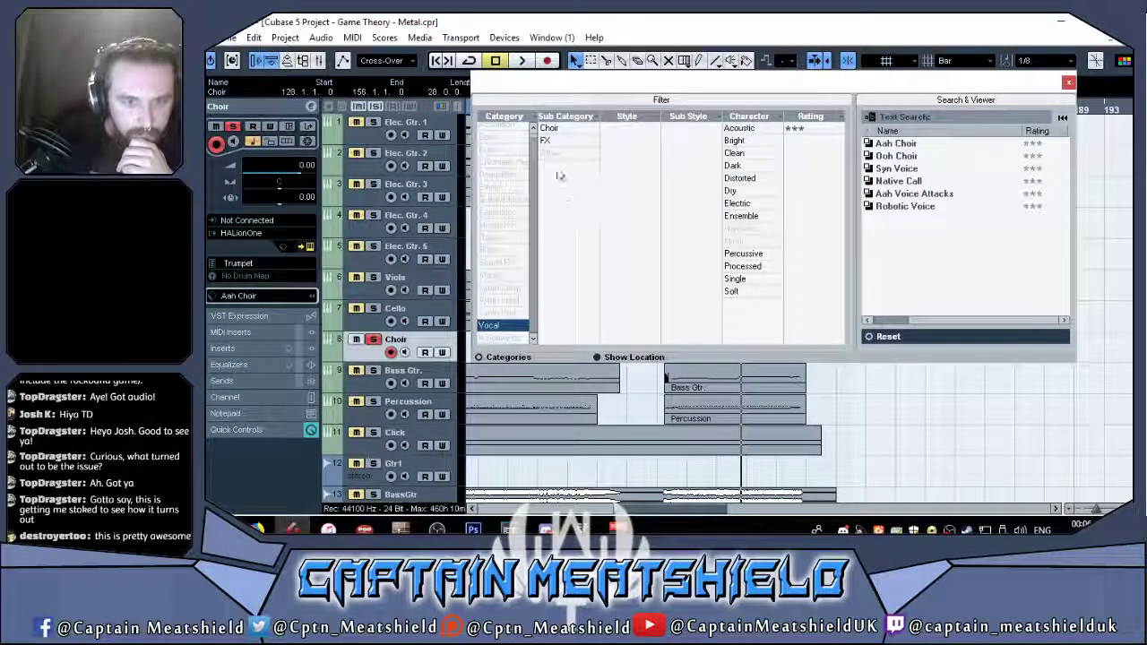
left_click(552, 130)
left_click(888, 145)
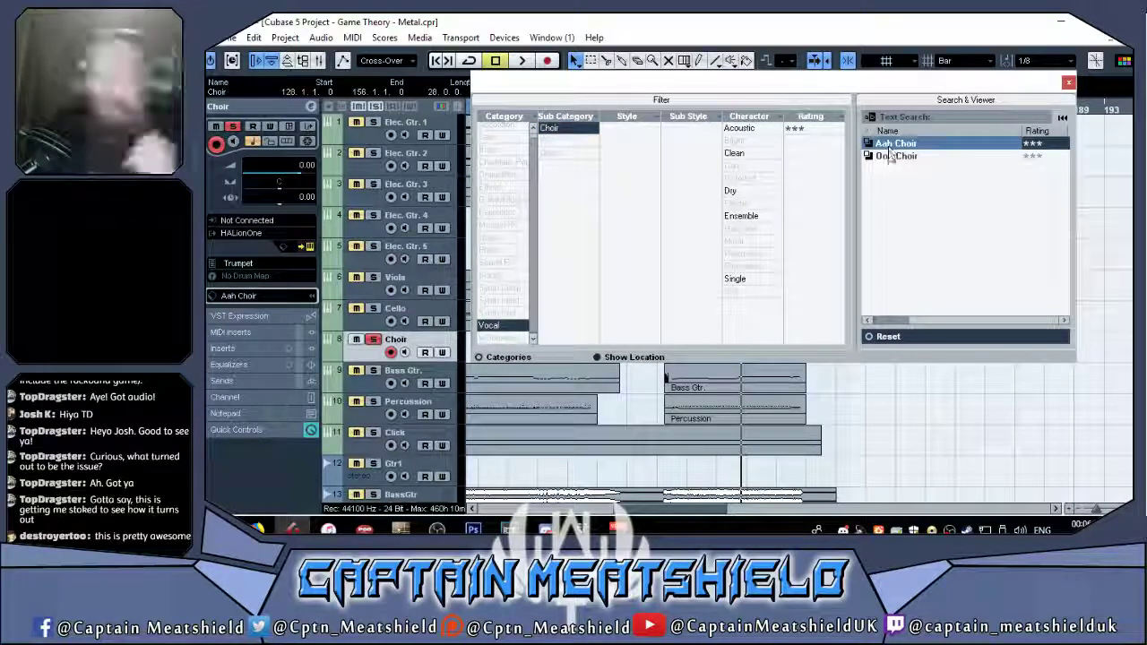
double_click(893, 145)
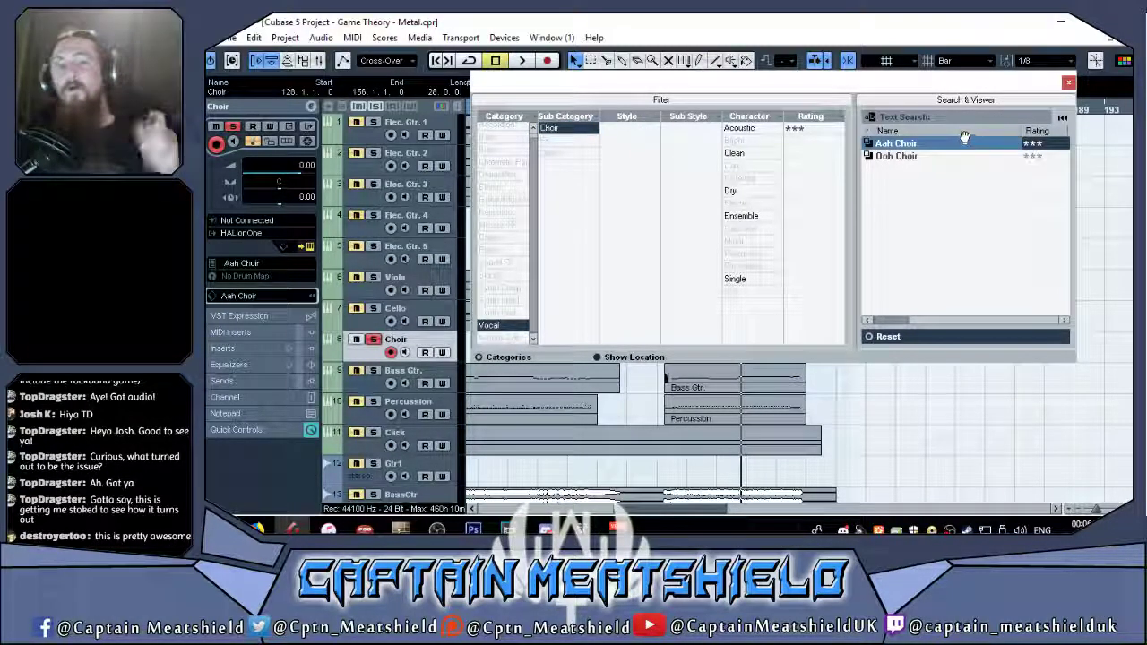
left_click(1068, 82)
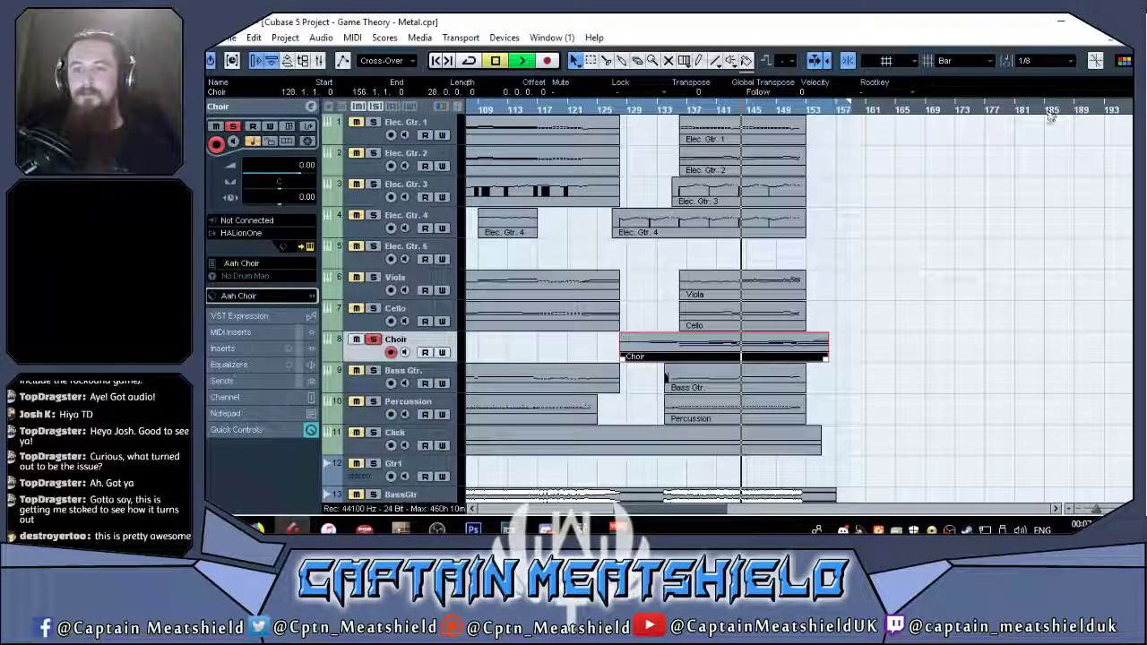
right_click(364, 361)
key("Escape")
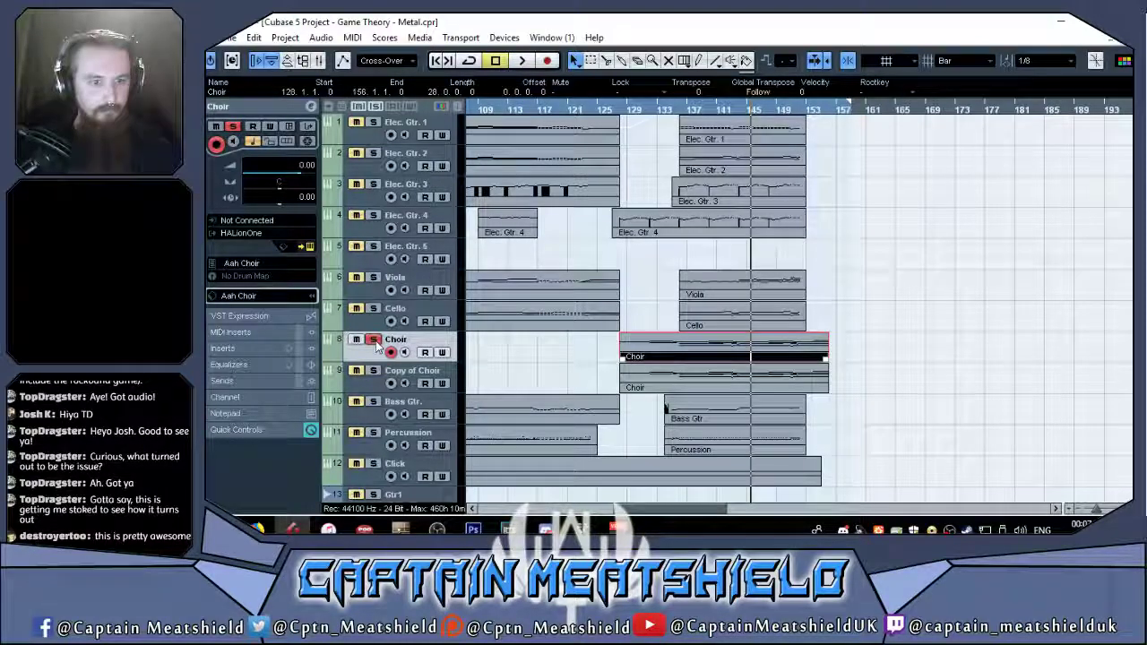
left_click(247, 235)
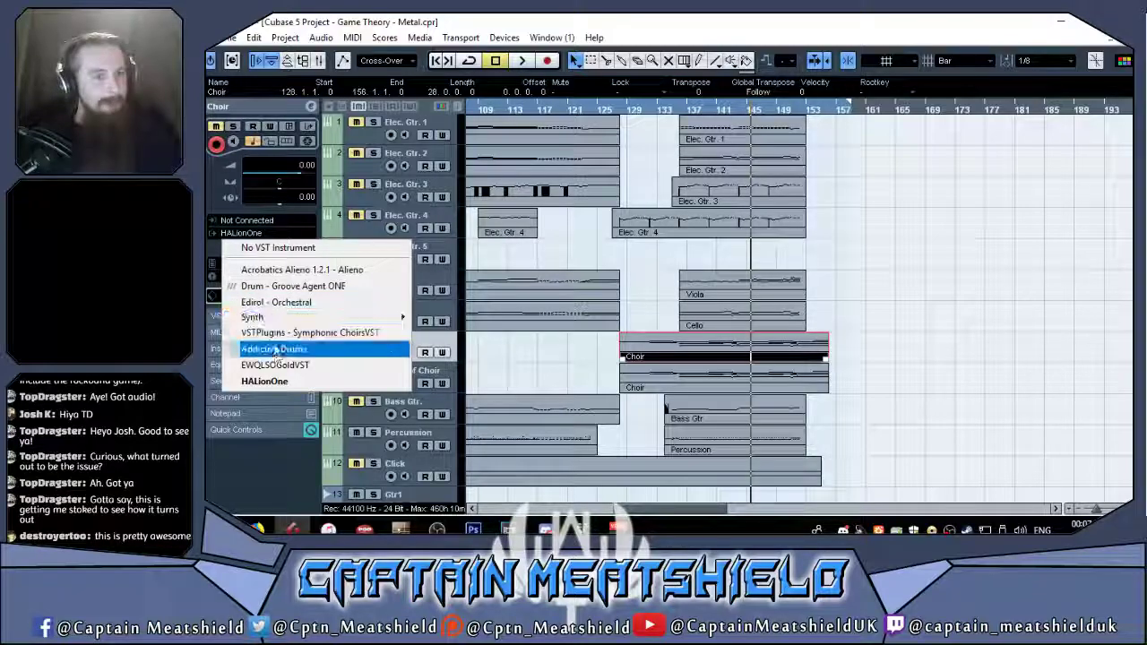
left_click(272, 346)
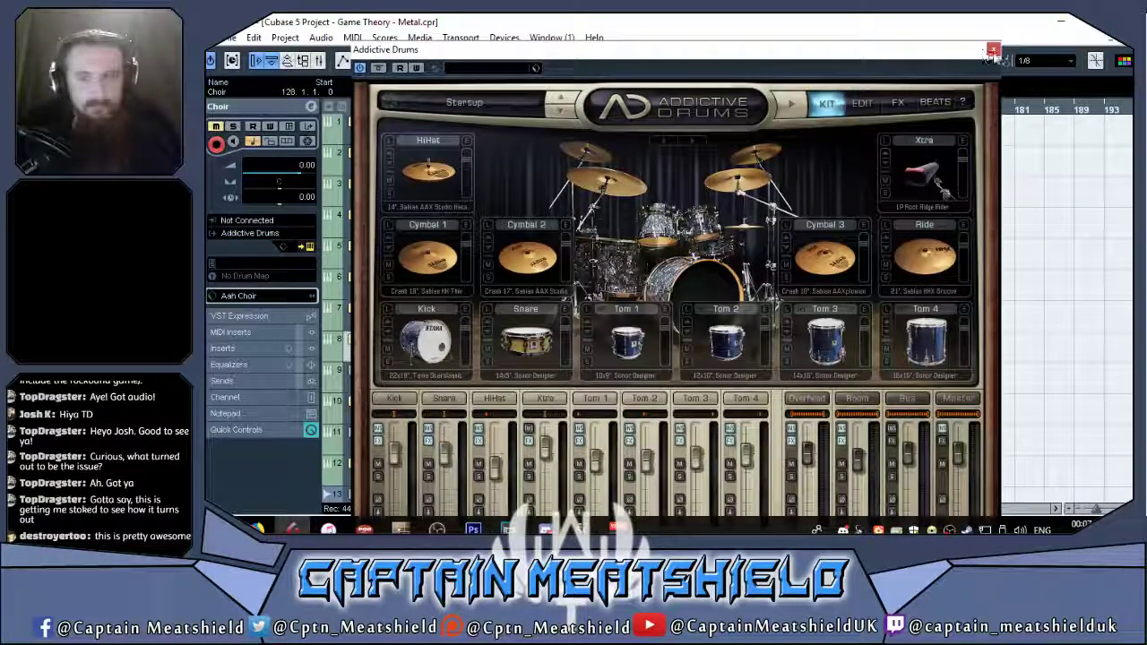
left_click(997, 48)
Assign Symphonic ChoirsVST to the original Choir track and load the F ALTO AH DXF C0-D#0 vowel patch in its first slot.
left_click(256, 237)
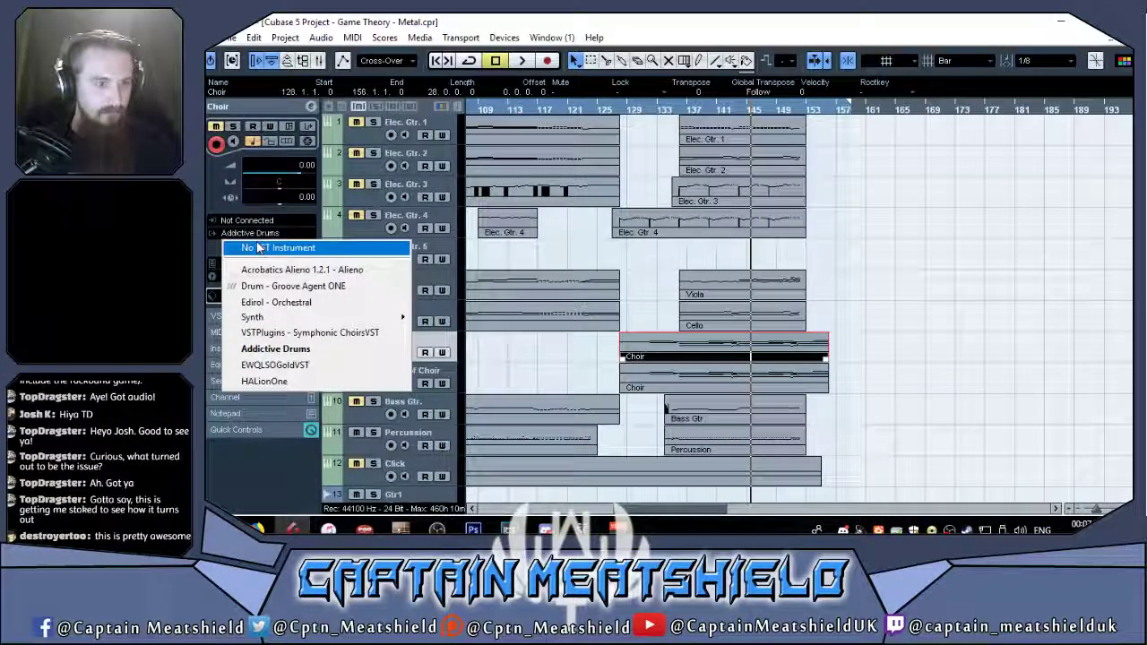
left_click(396, 348)
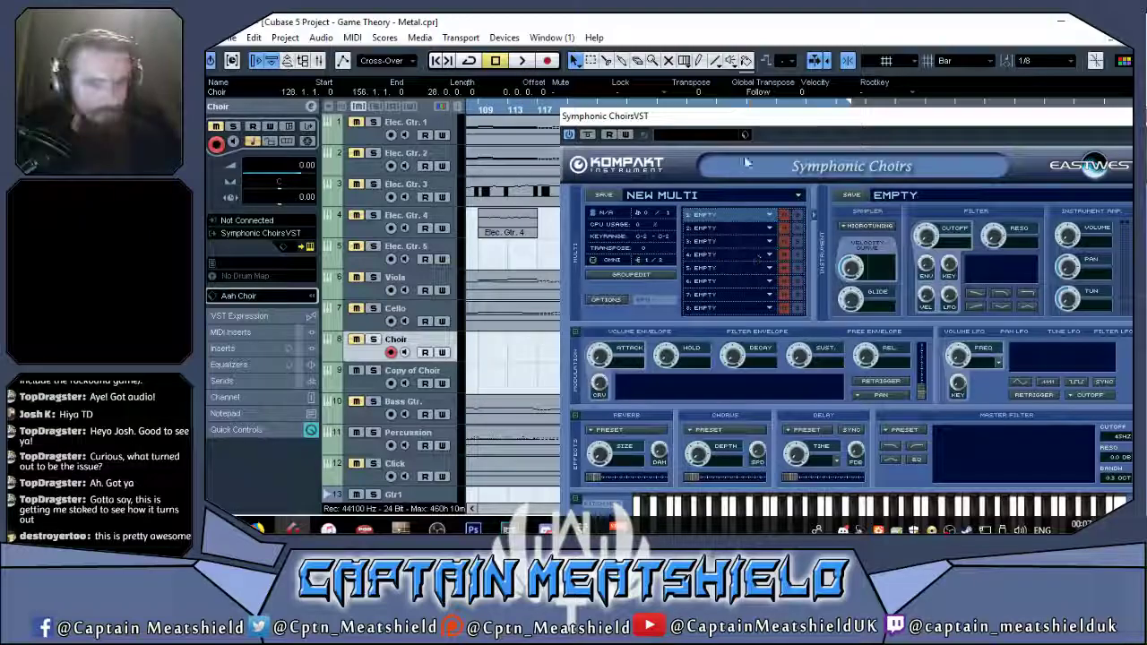
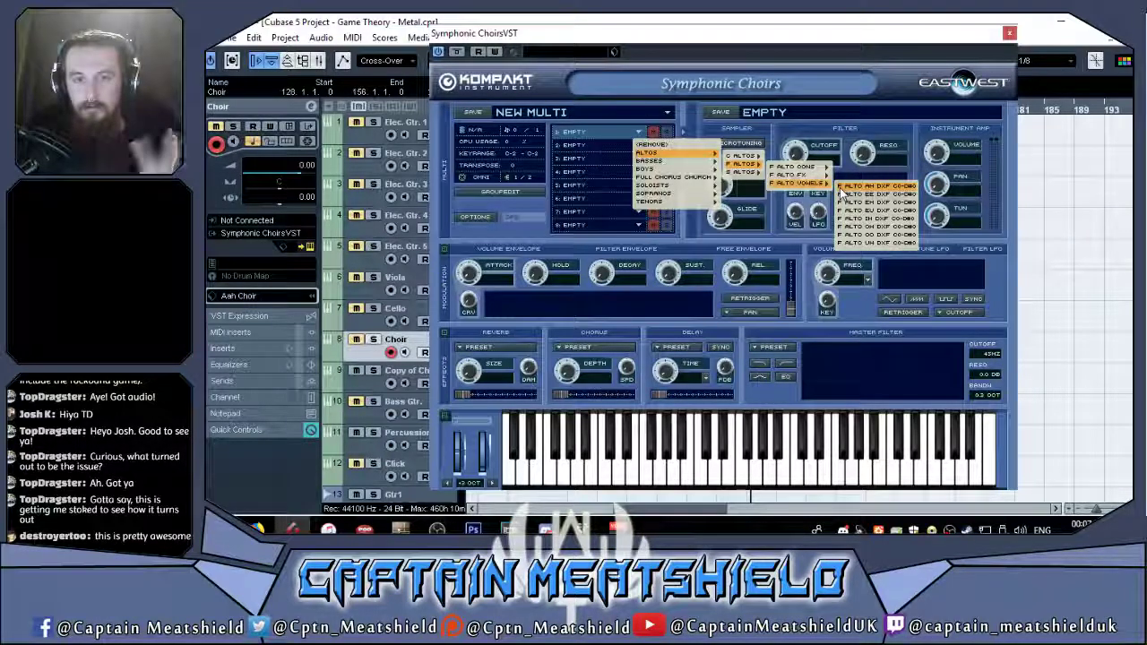
left_click(847, 191)
left_click(686, 328)
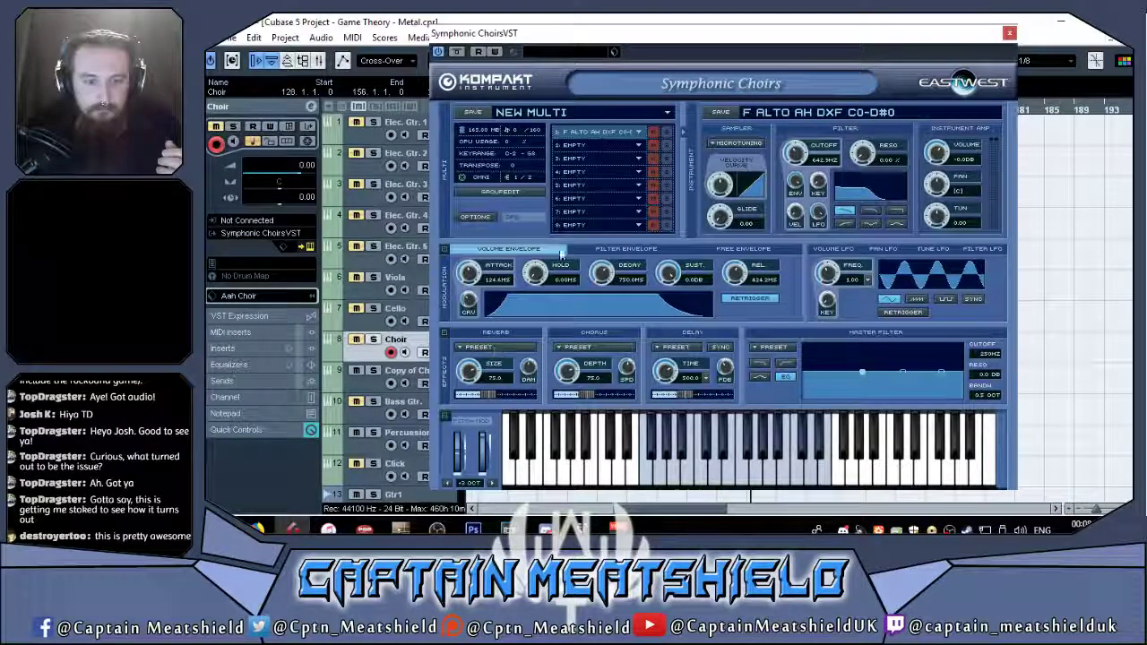
Load the F BASS AH DXF C0-D#0 vowel patch into the second Symphonic Choirs slot, accepting the low-memory prompt.
left_click(638, 142)
mouse_move(684, 182)
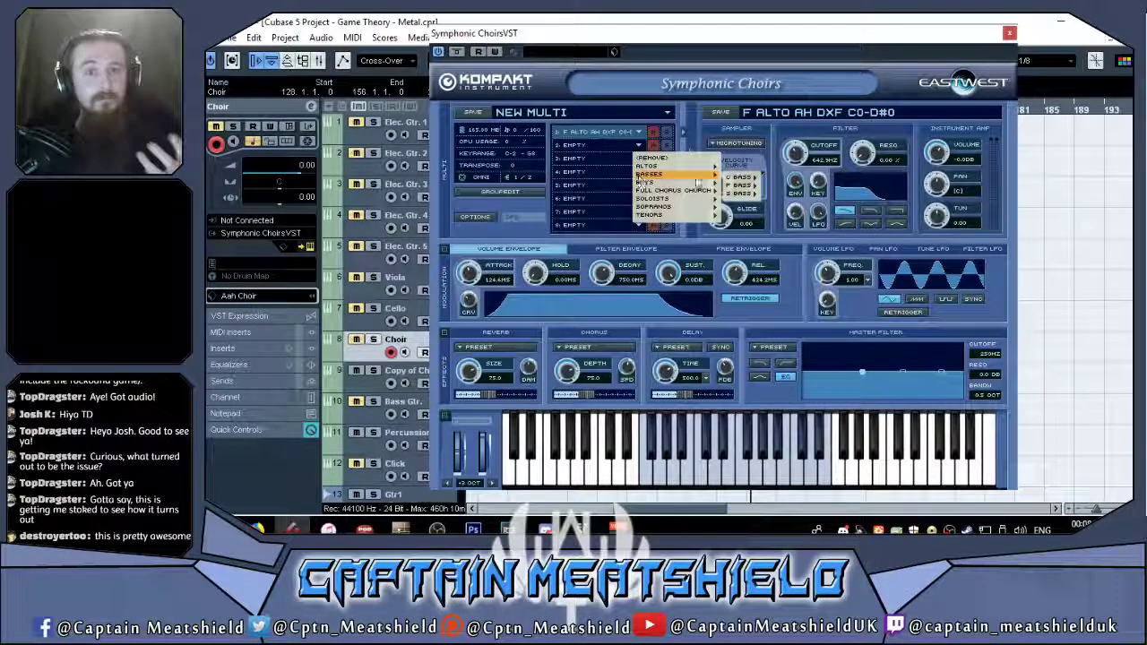
left_click(872, 207)
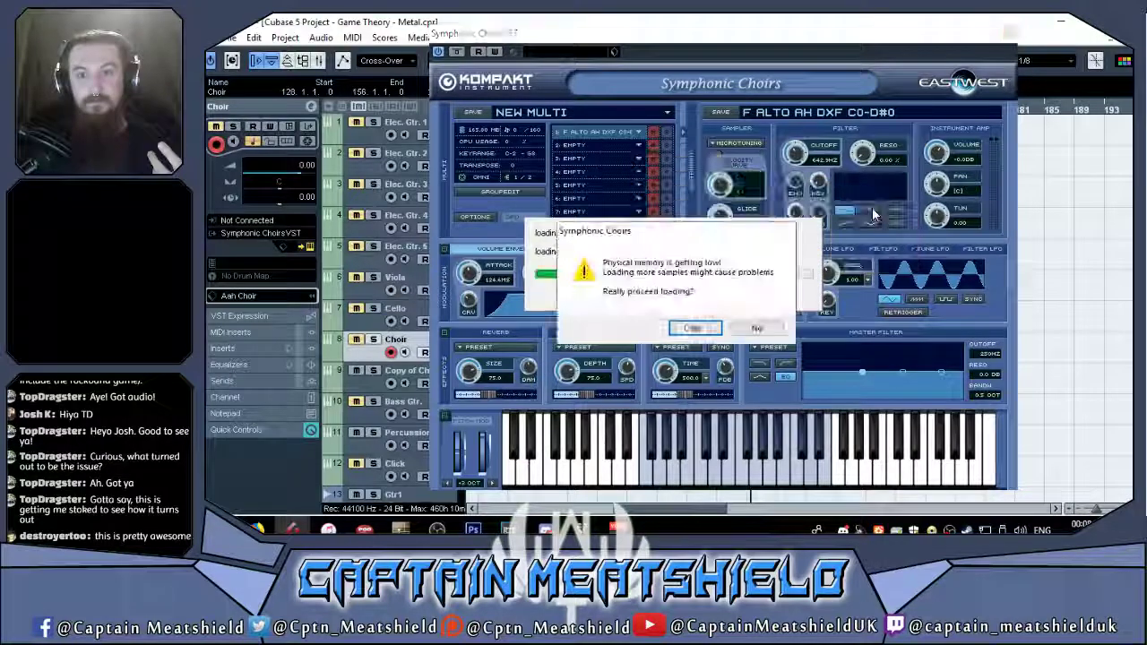
left_click(610, 326)
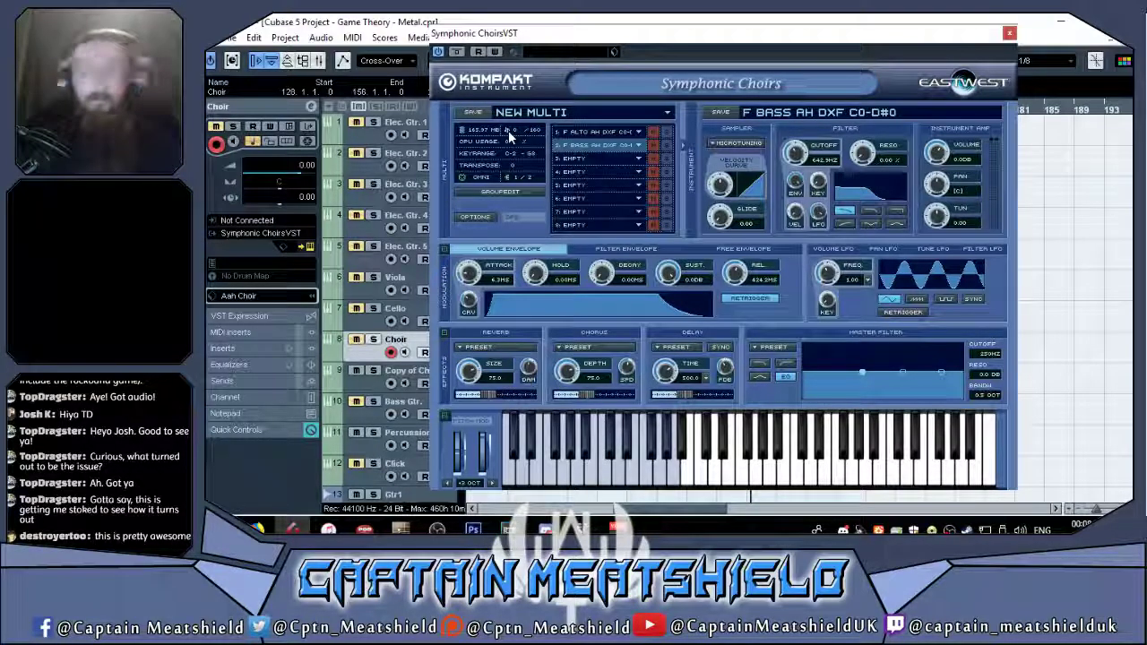
Load the S SOPA AH DXF C0-D#0 soprano vowel patch into the third instrument slot.
left_click(597, 157)
left_click(628, 159)
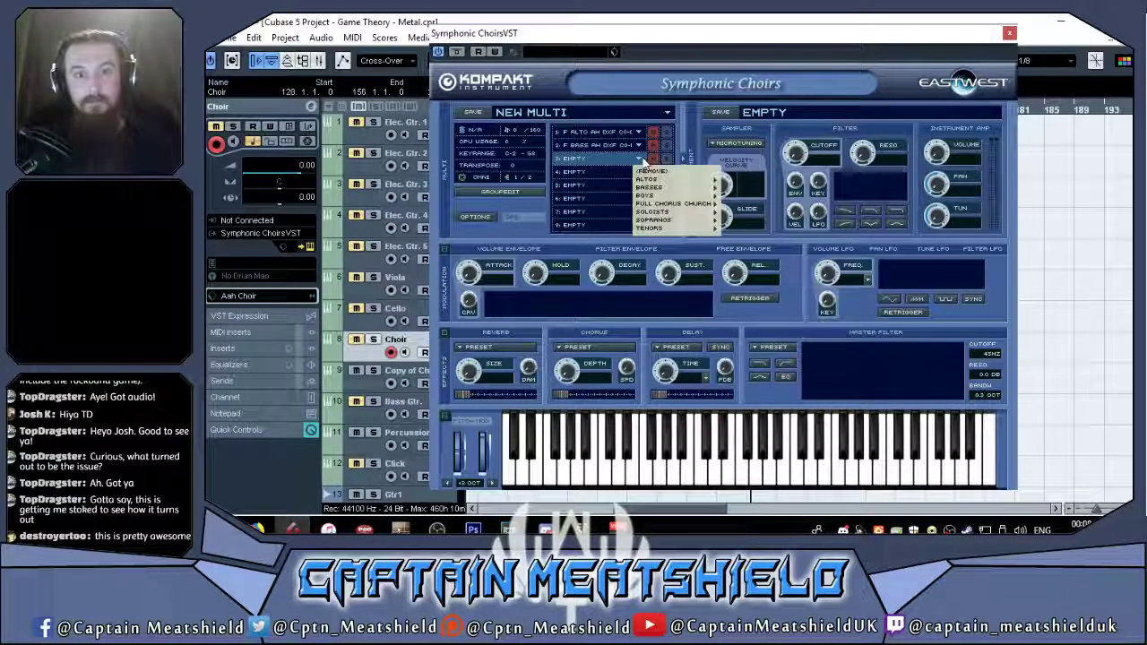
mouse_move(645, 188)
mouse_move(648, 216)
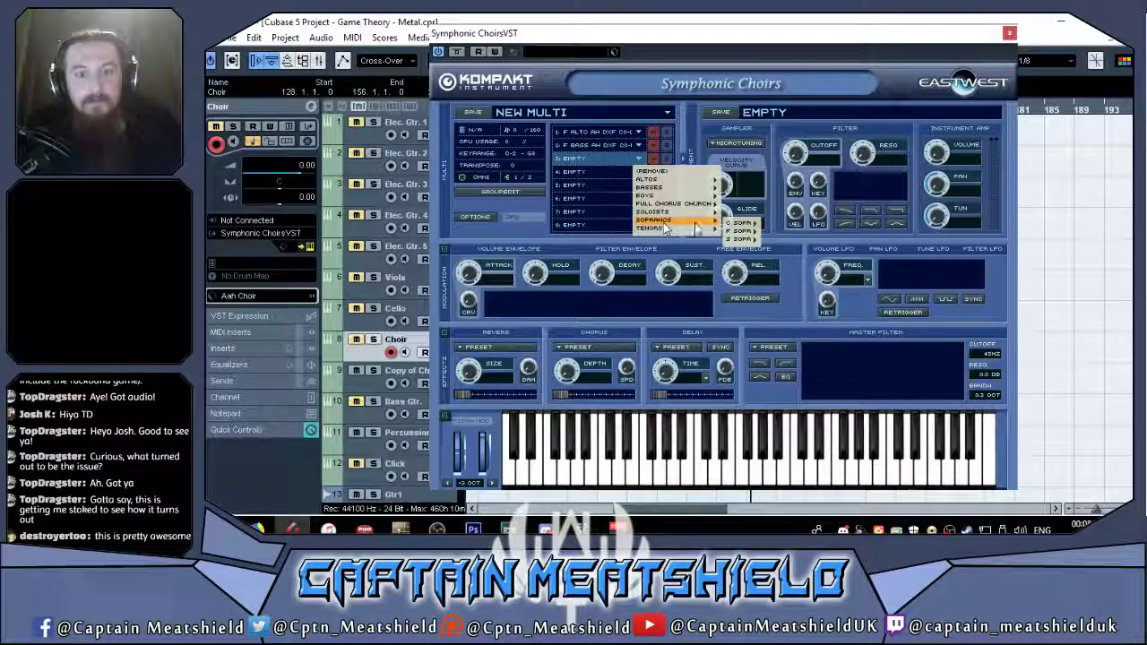
mouse_move(736, 239)
mouse_move(798, 242)
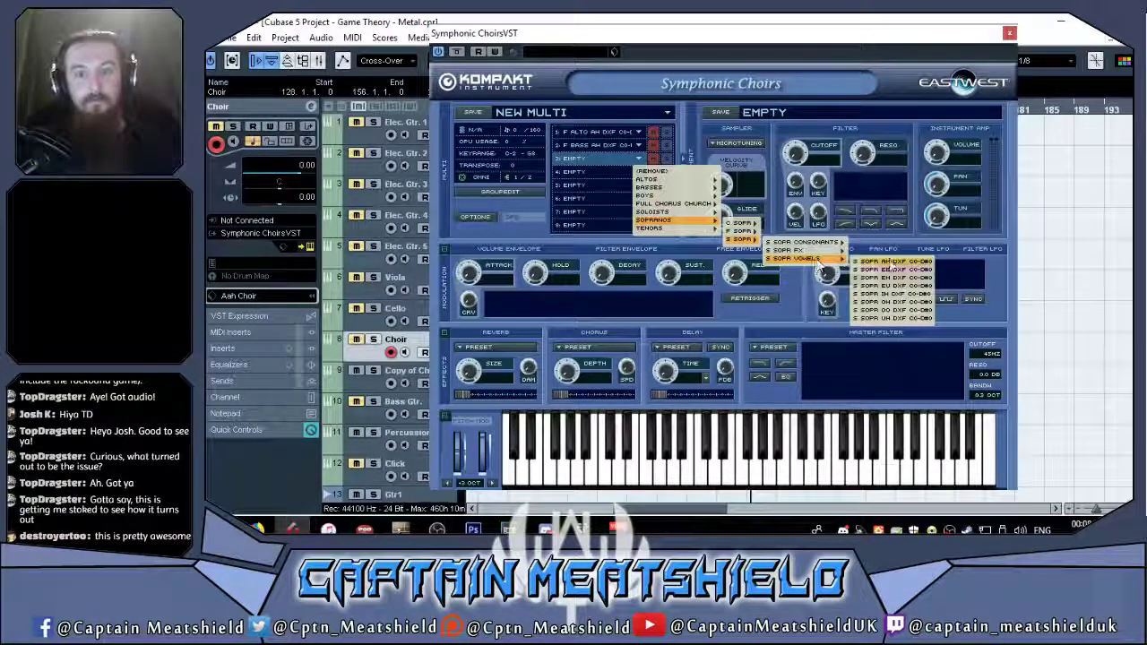
left_click(890, 260)
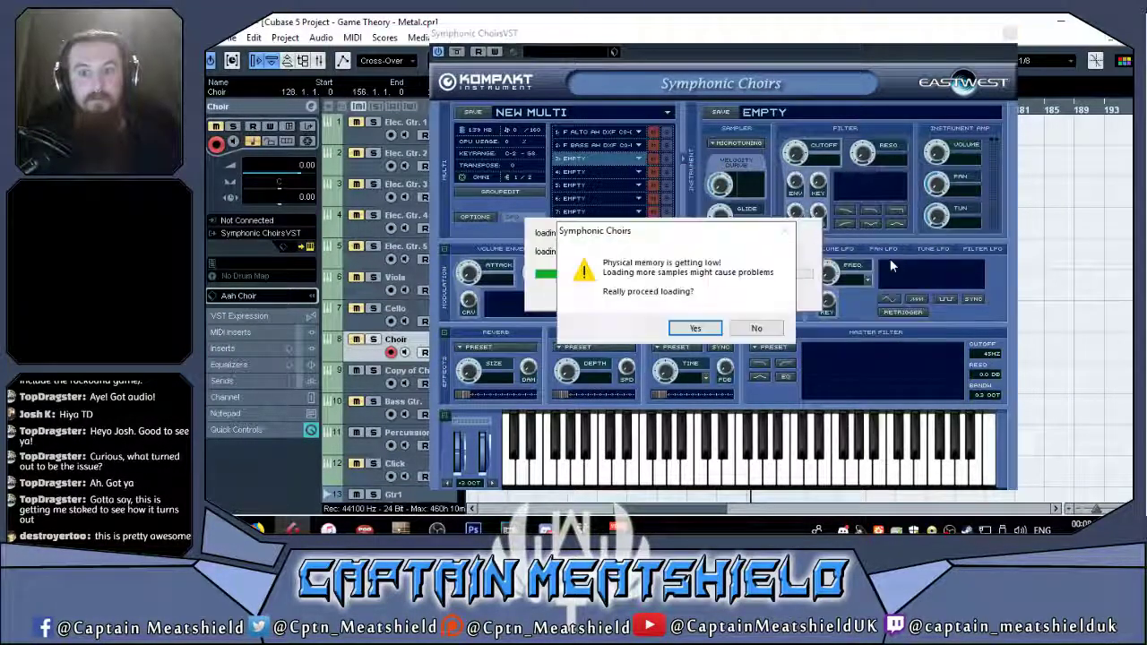
left_click(695, 329)
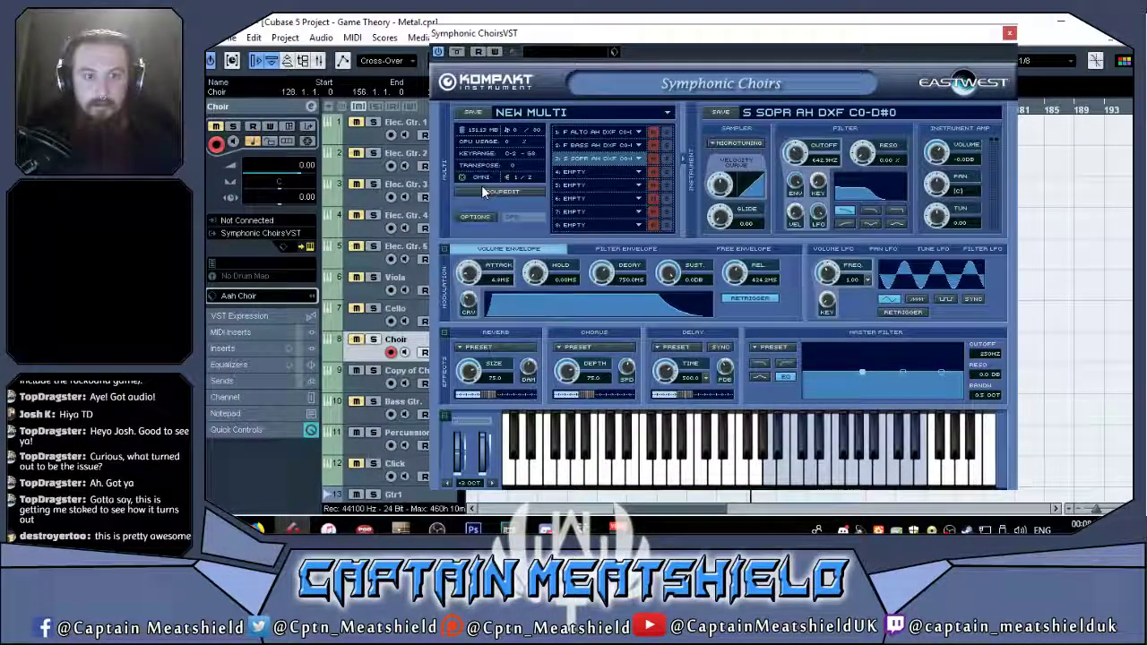
Load the F TENOR AH DXF C0-D#0 vowel patch into the fourth slot and close the Symphonic Choirs instrument.
left_click(634, 185)
mouse_move(654, 243)
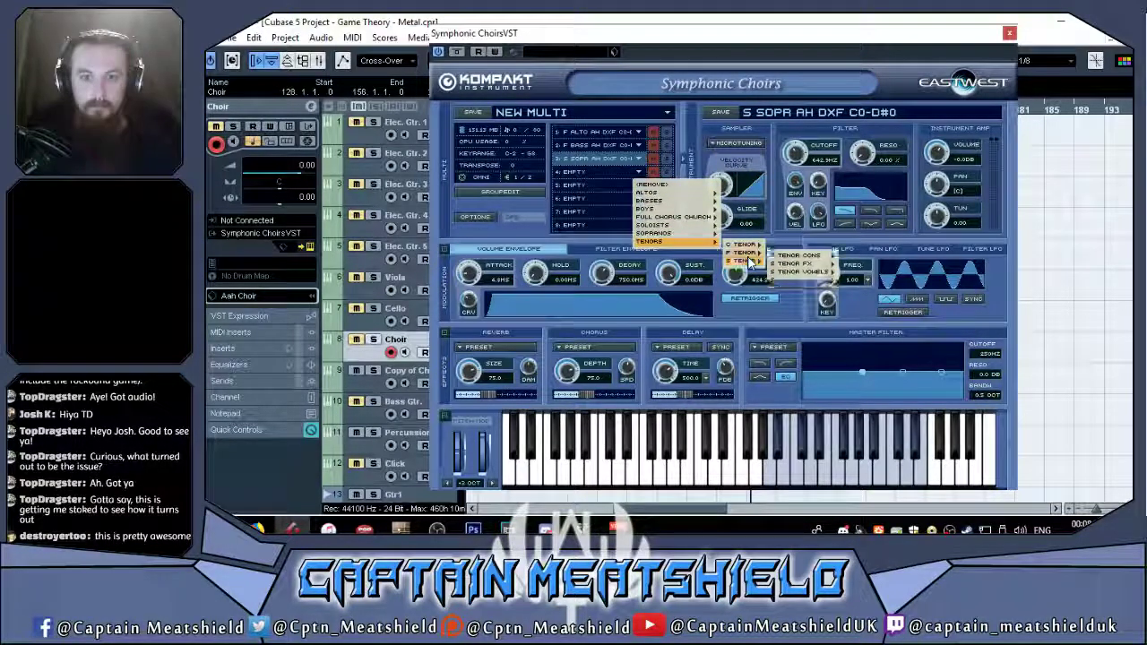
mouse_move(743, 252)
mouse_move(800, 272)
left_click(882, 274)
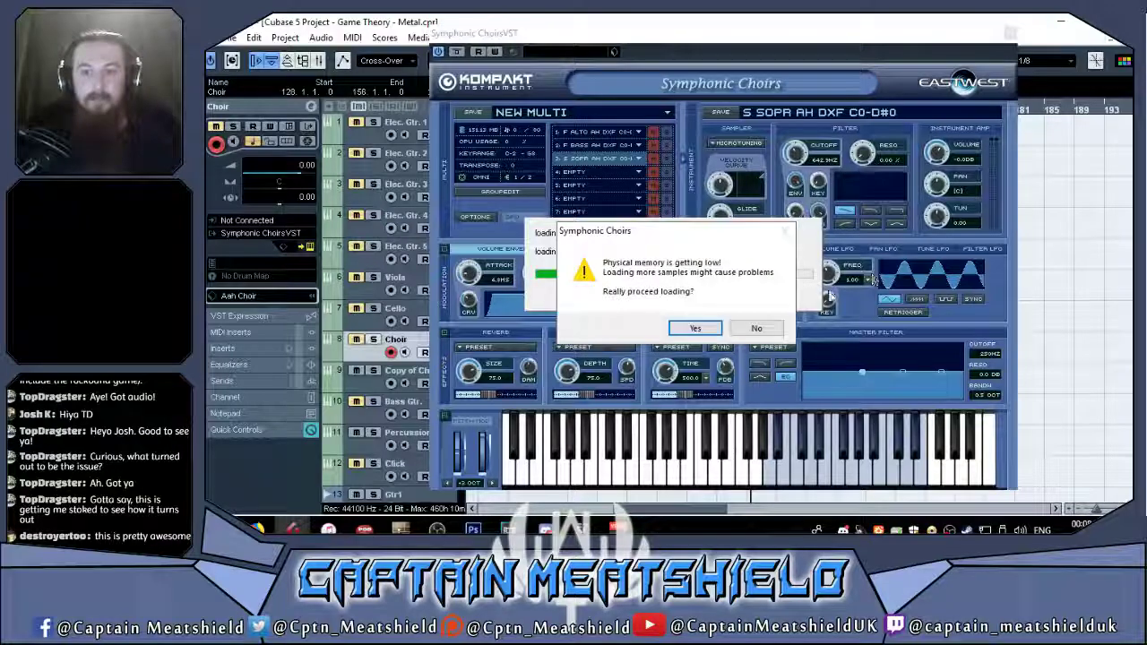
left_click(697, 327)
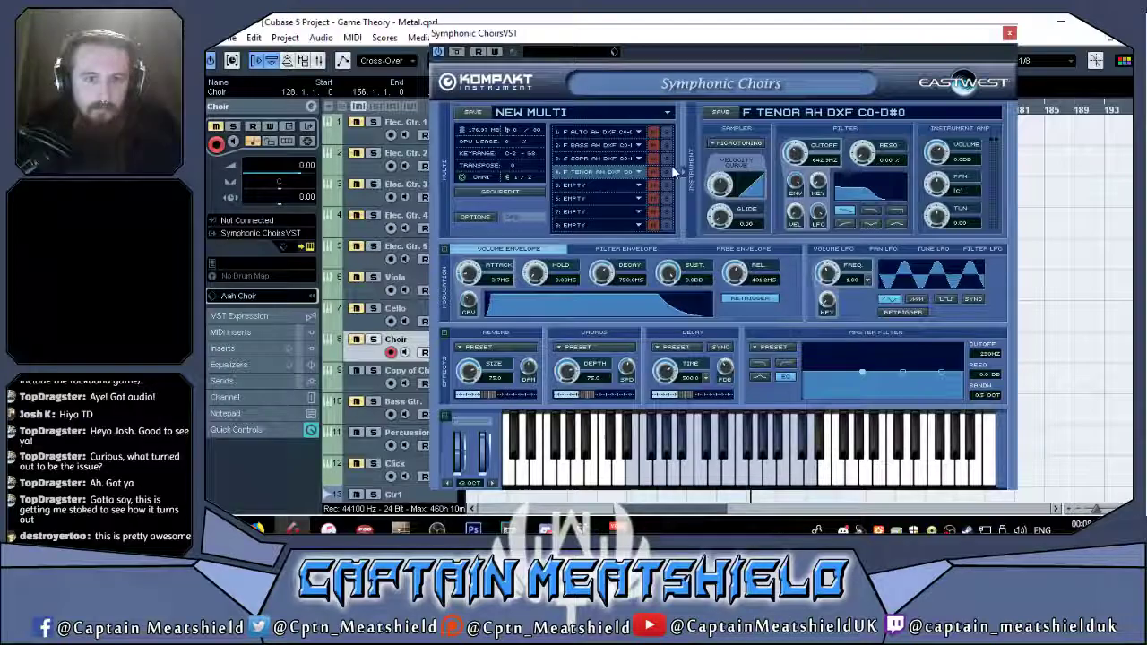
left_click_drag(504, 33, 550, 39)
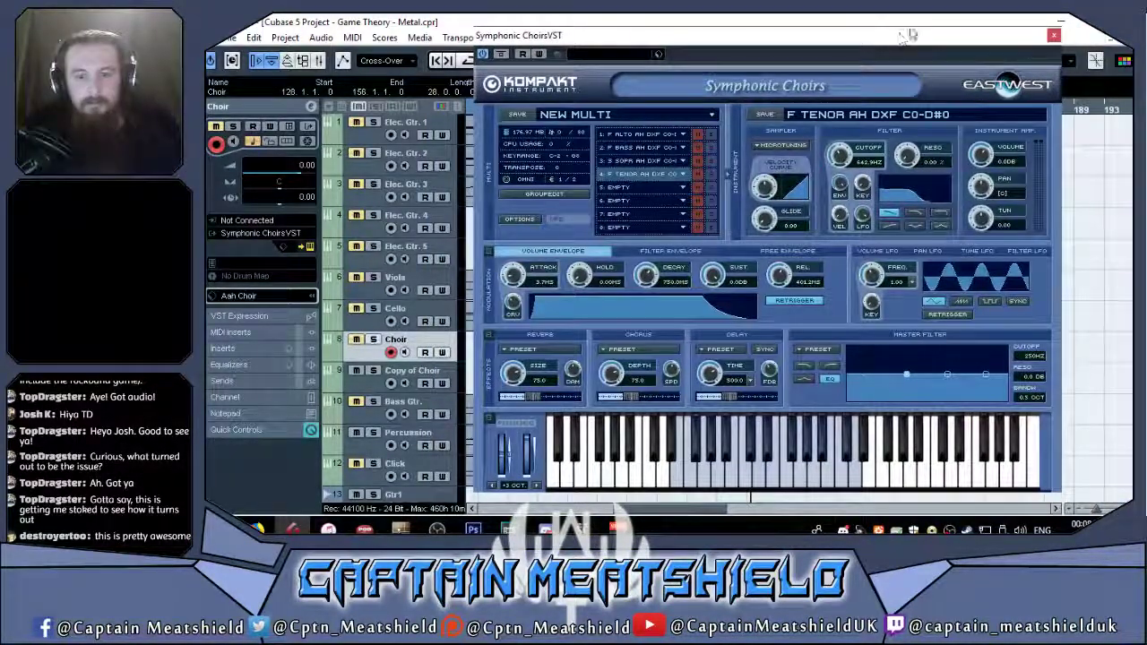
left_click(1054, 37)
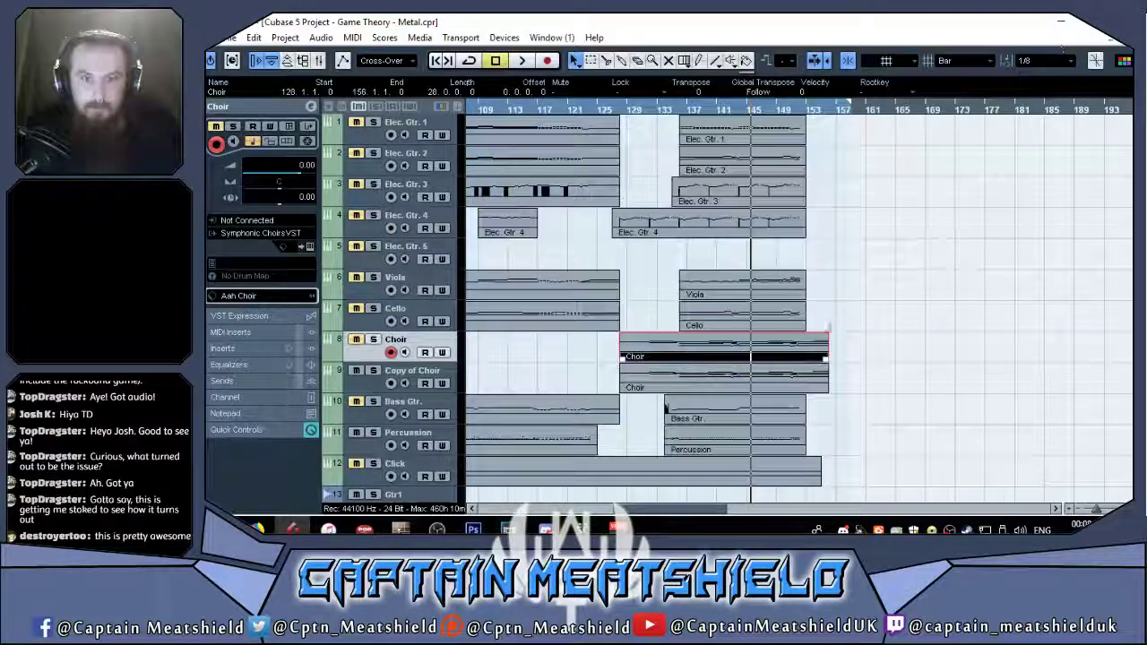
Inspect the notes of the original Choir part and briefly play the project from about bar 125.
double_click(703, 346)
scroll(691, 328, "down", 1)
scroll(691, 331, "up", 1)
scroll(691, 330, "down", 1)
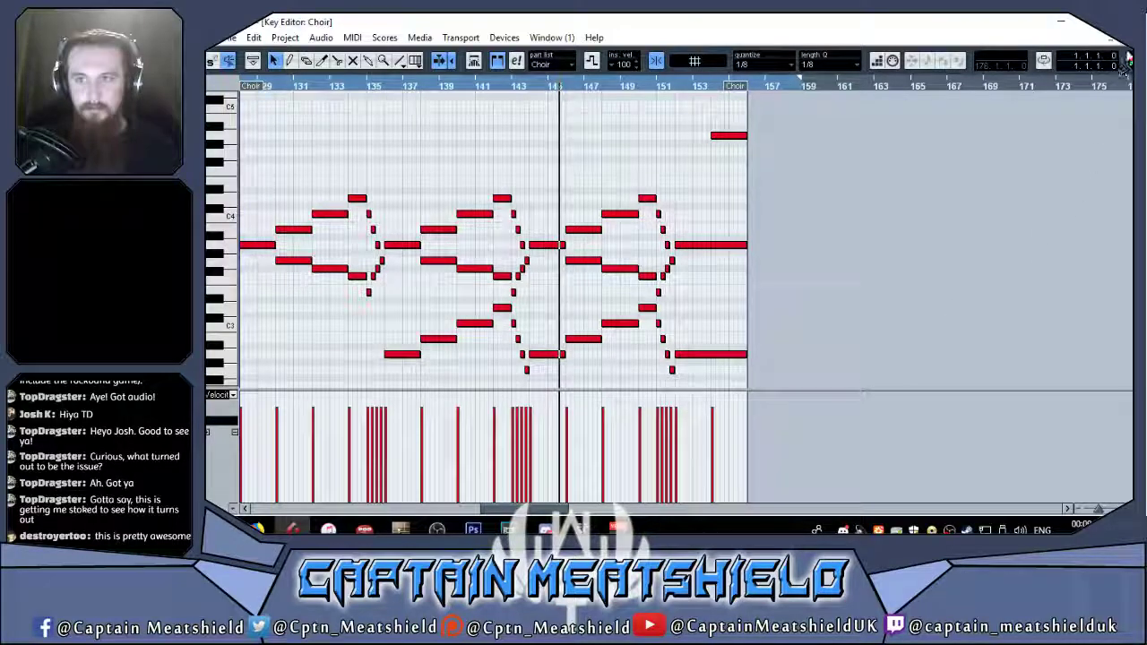
key("ctrl+e")
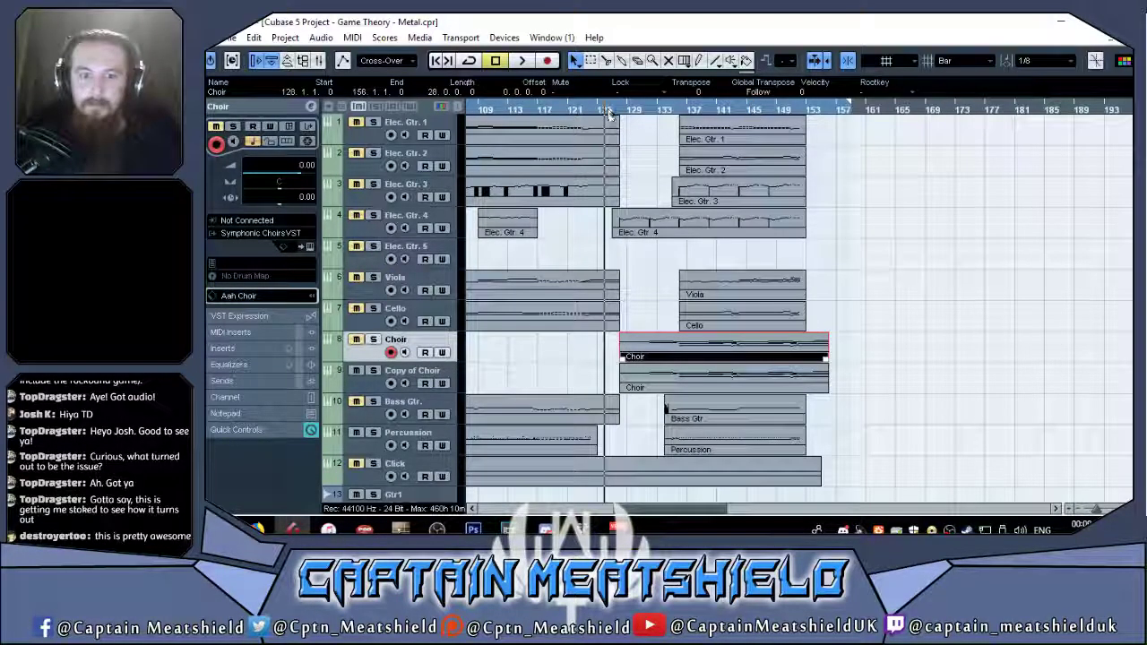
key("space")
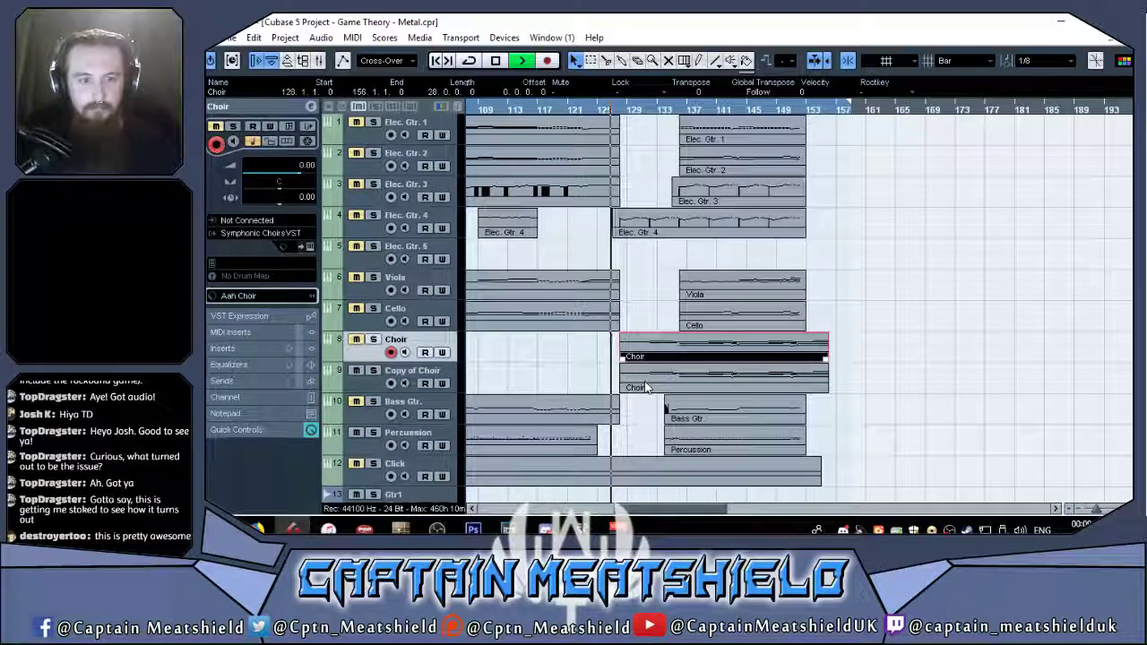
key("space")
Mute the BassGtr audio track and clear the selection of the Choir part.
scroll(581, 392, "down", 3)
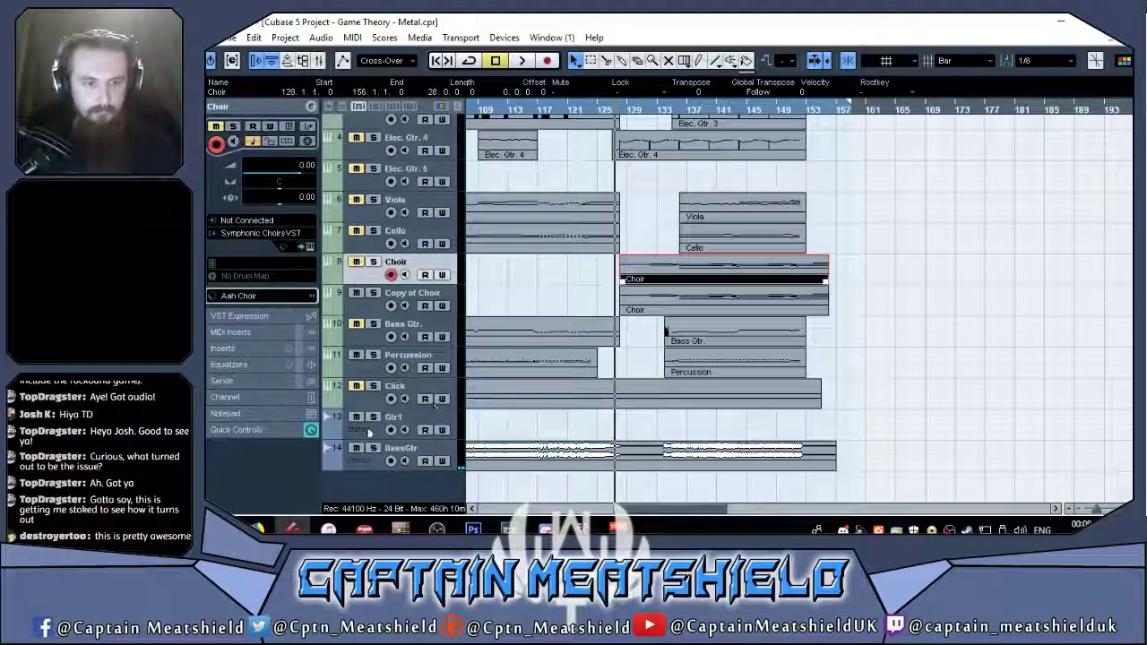
left_click(373, 293)
left_click(374, 293)
left_click(363, 457)
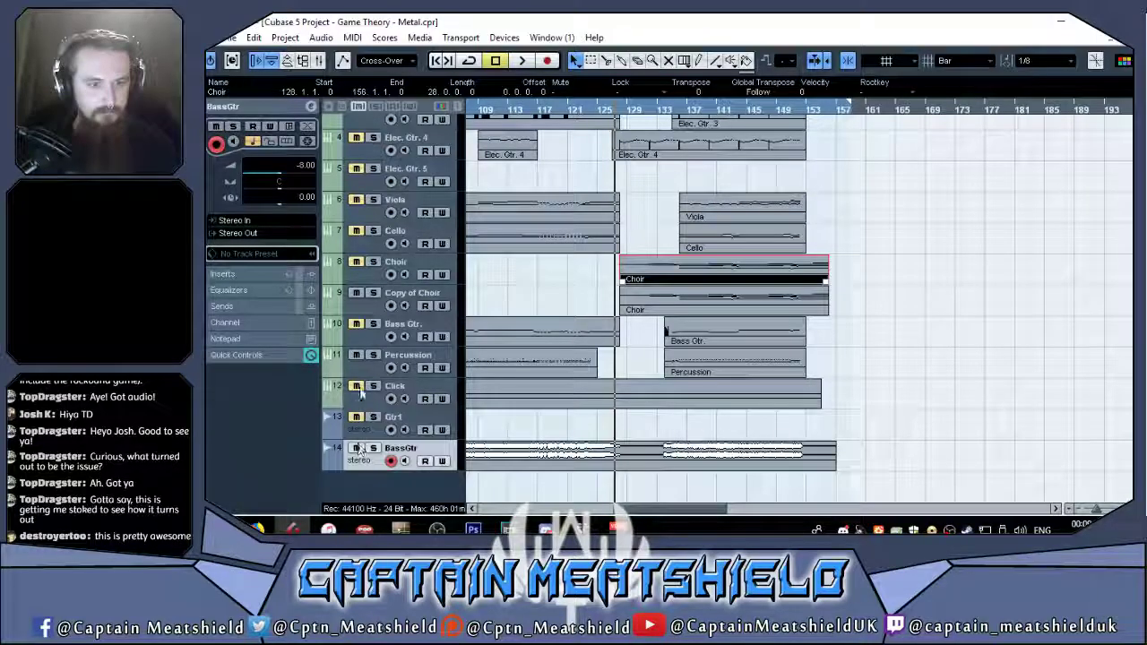
left_click(604, 286)
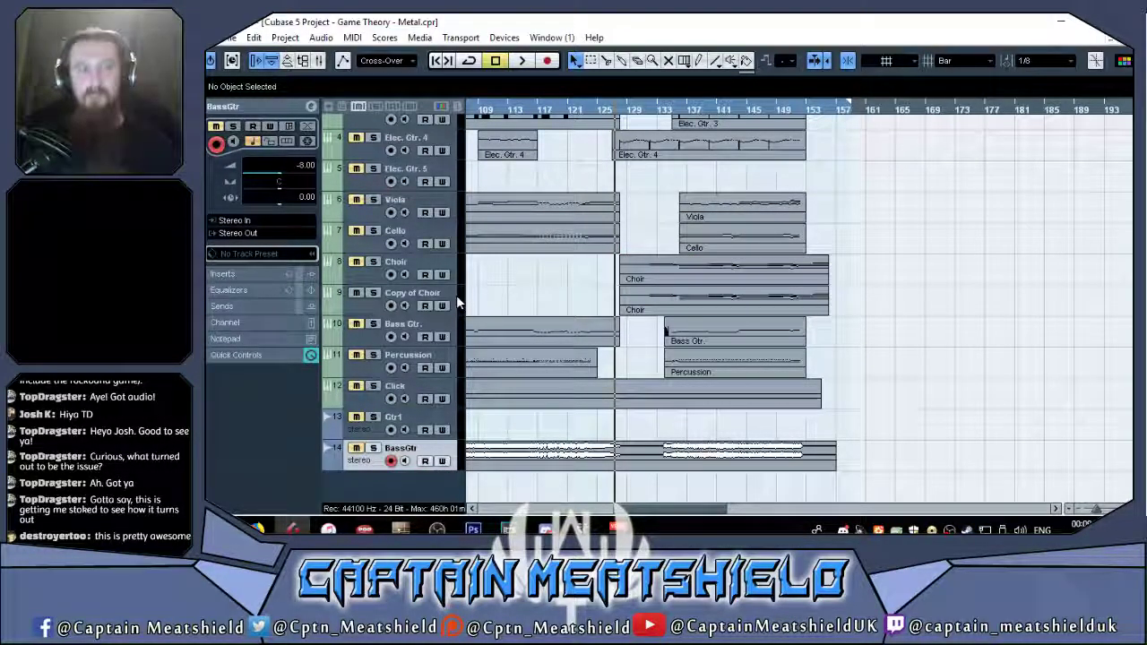
Play back the Copy of Choir part up to about bar 141 while following its notes.
key("space")
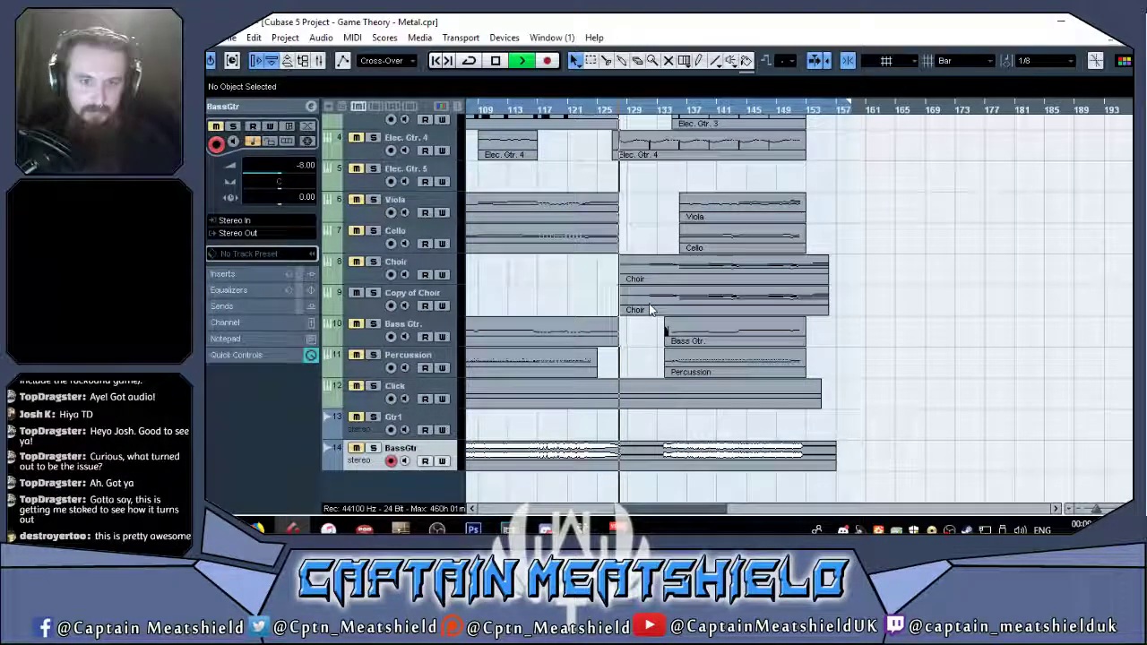
double_click(724, 311)
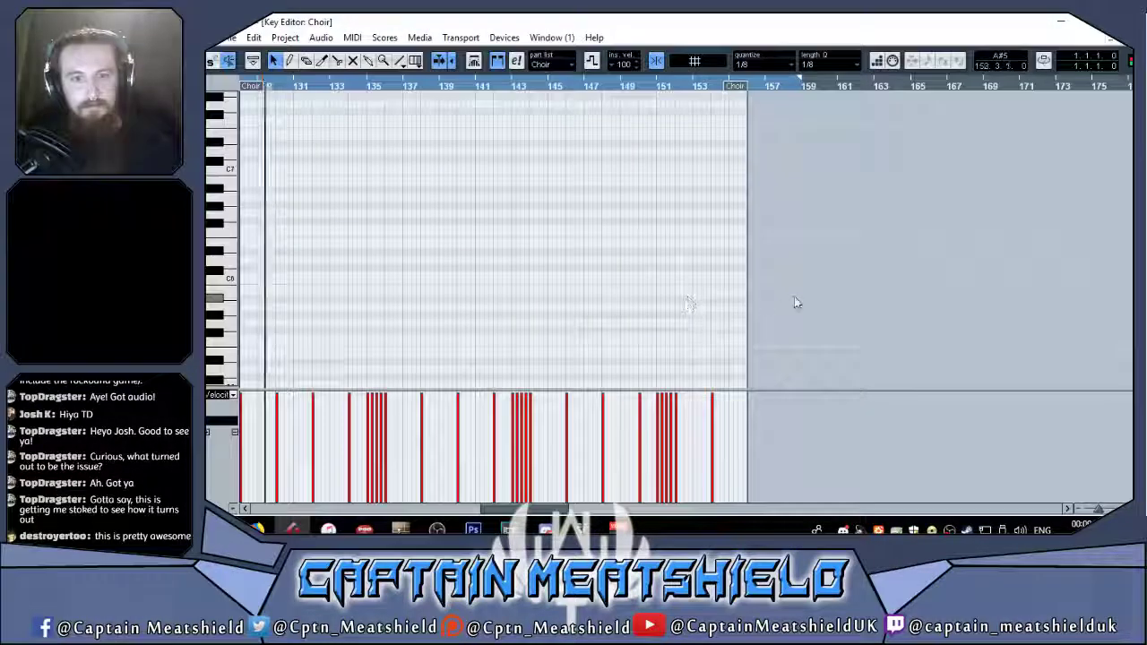
scroll(792, 291, "down", 3)
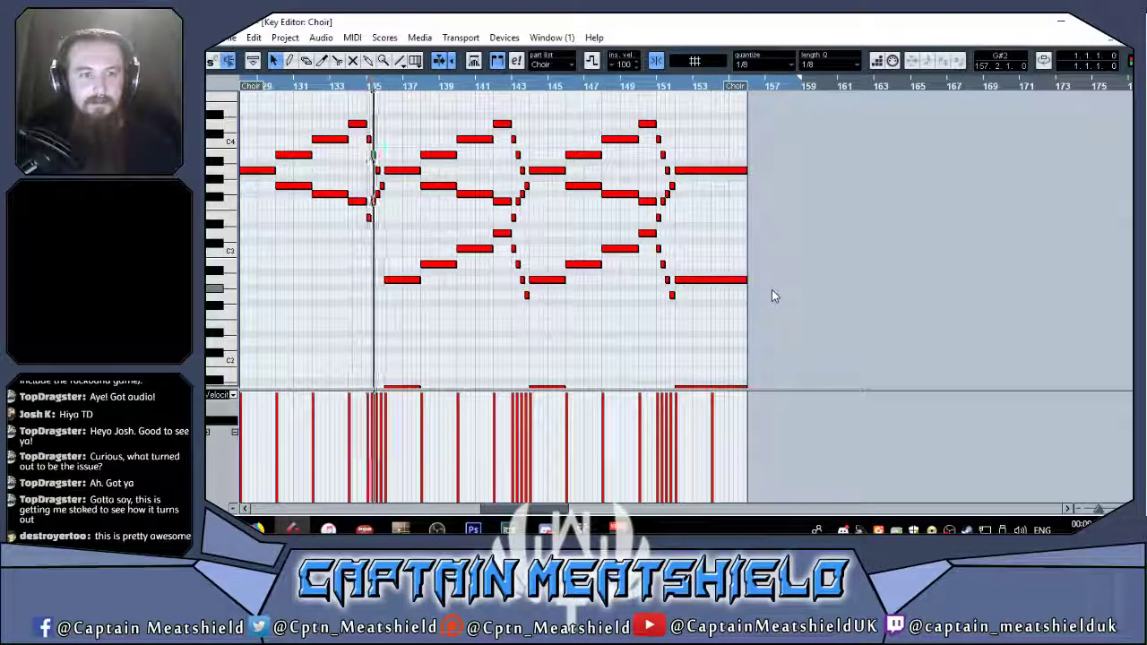
scroll(771, 289, "down", 3)
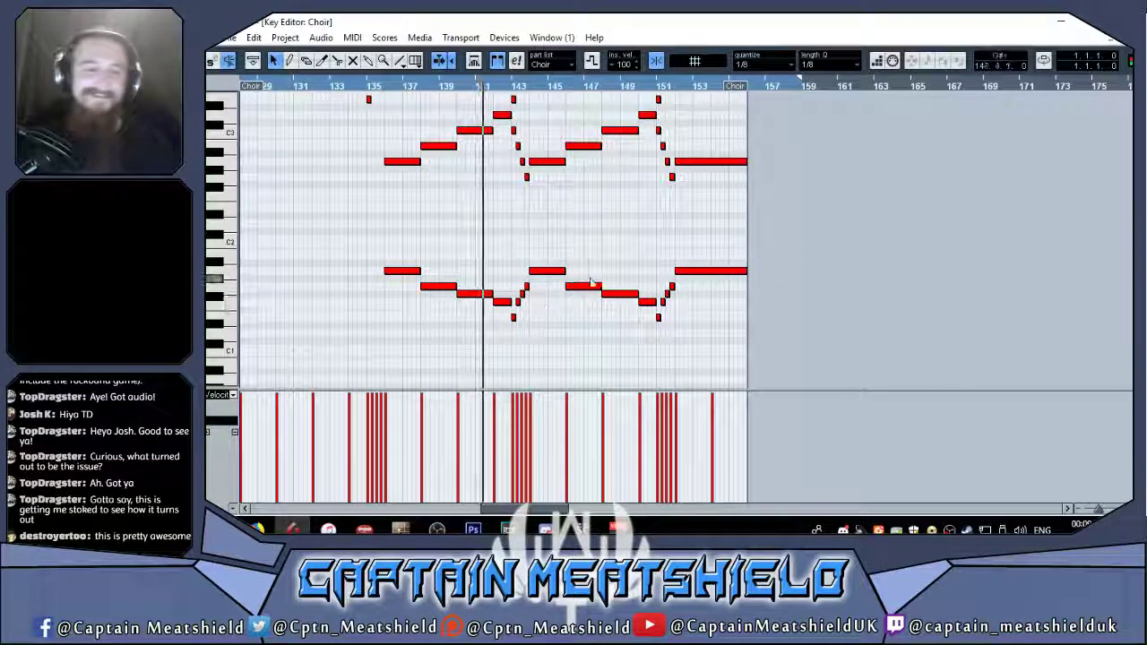
key("Escape")
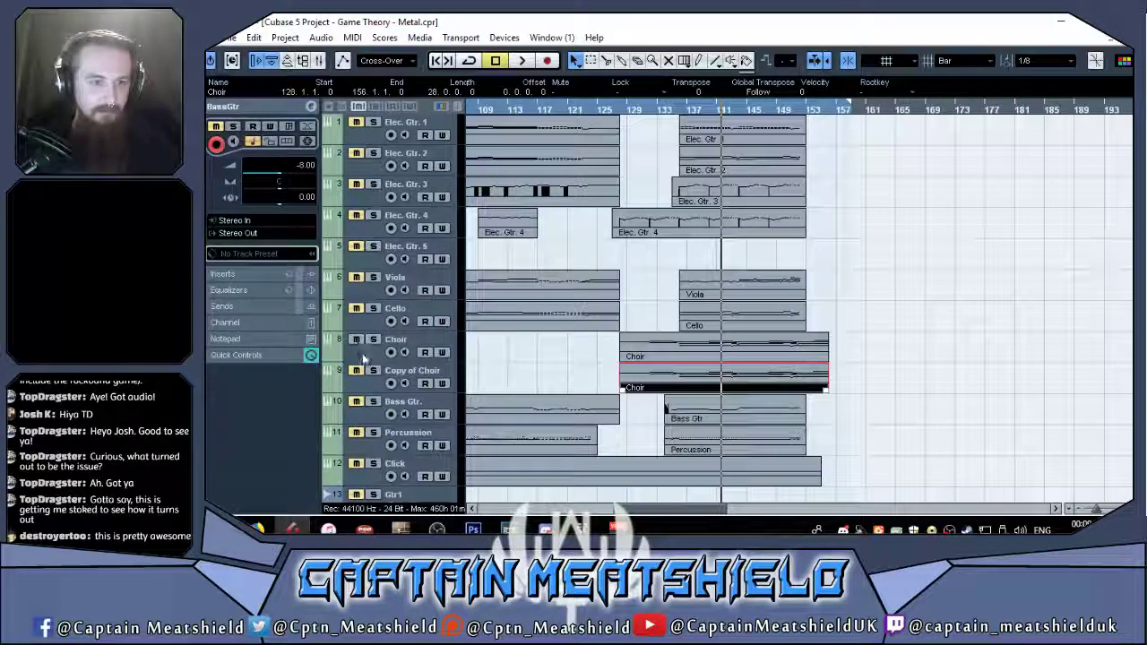
Play back the original Choir part from about bar 125 while following its notes, for comparison with the copy.
left_click(606, 109)
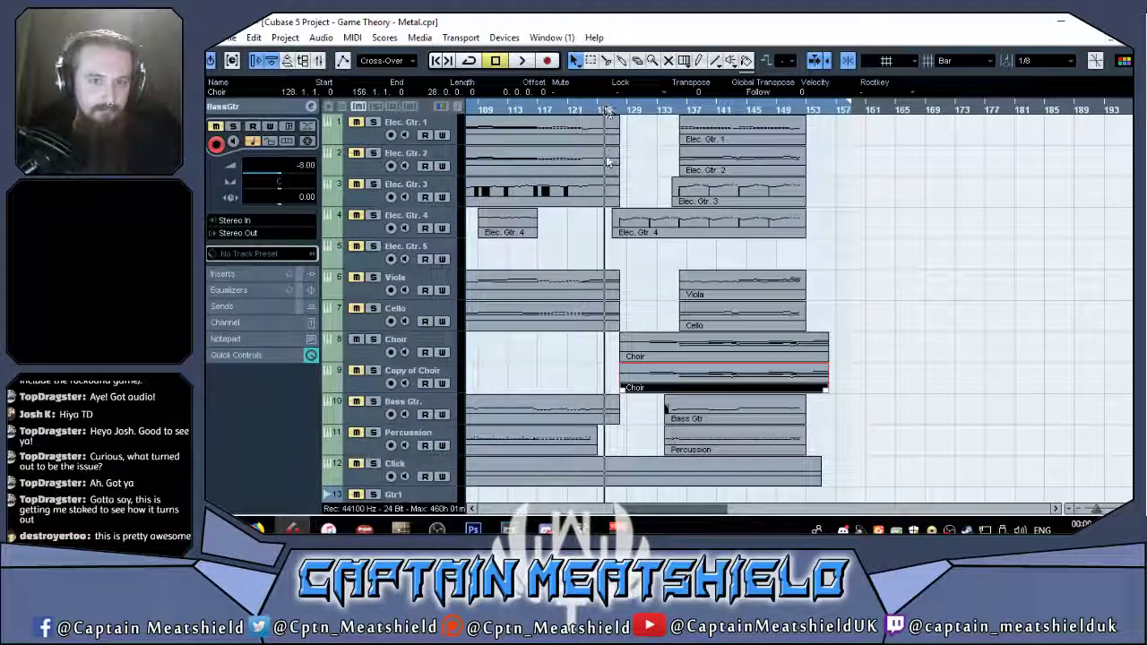
double_click(632, 356)
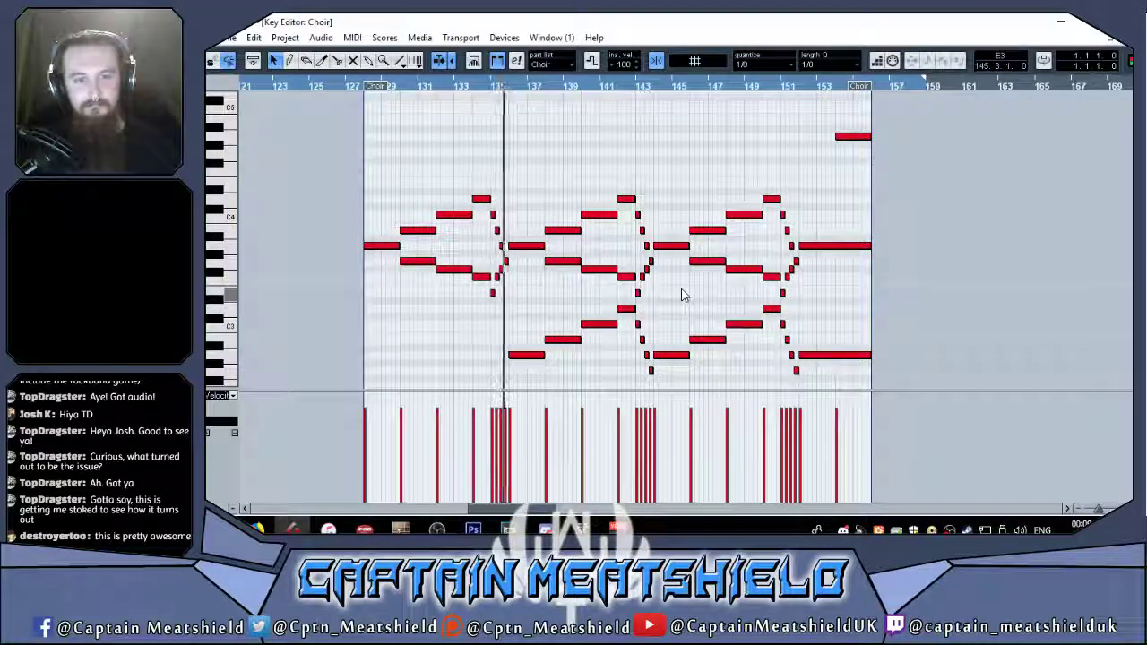
scroll(681, 295, "down", 3)
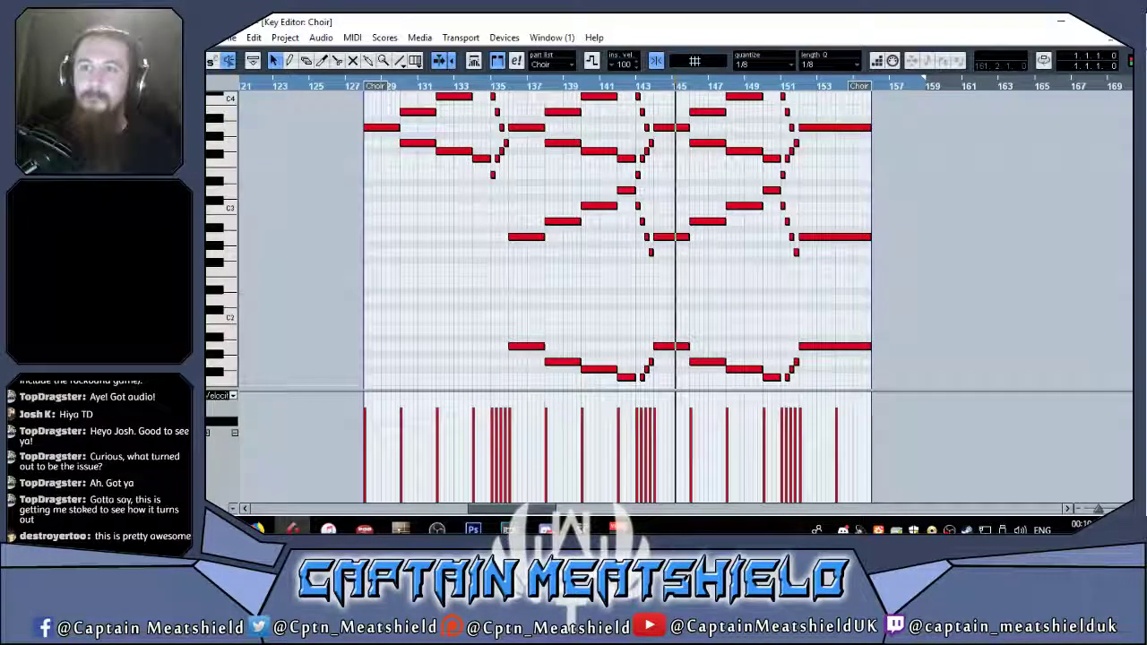
key("Escape")
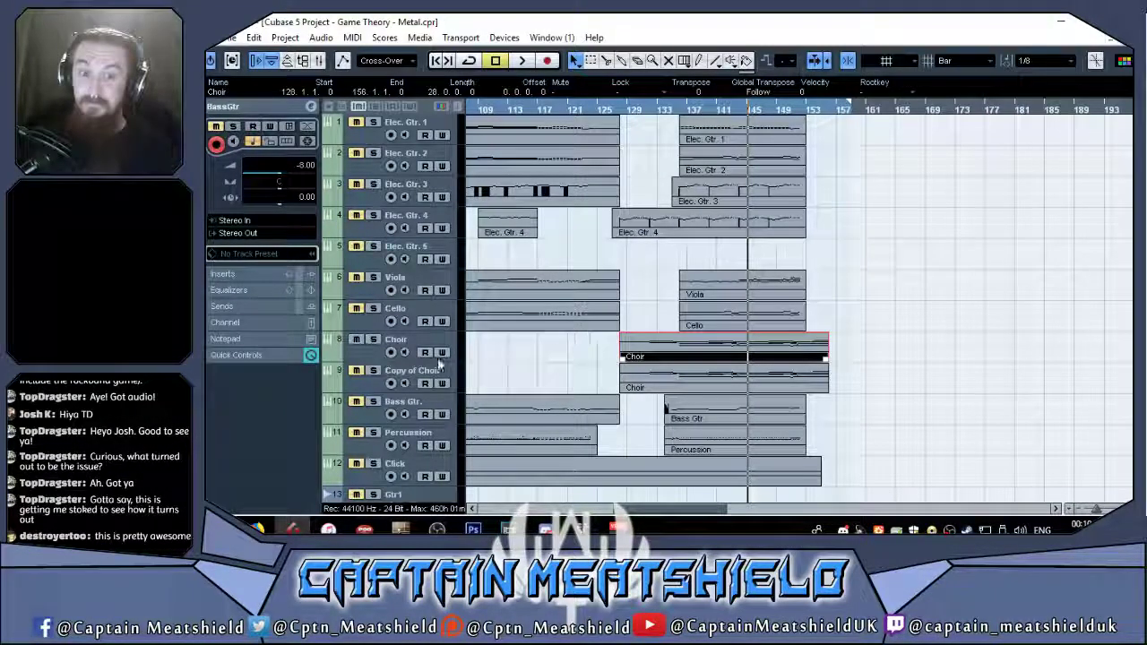
Delete the Copy of Choir track, keeping the original Choir track.
left_click(359, 381)
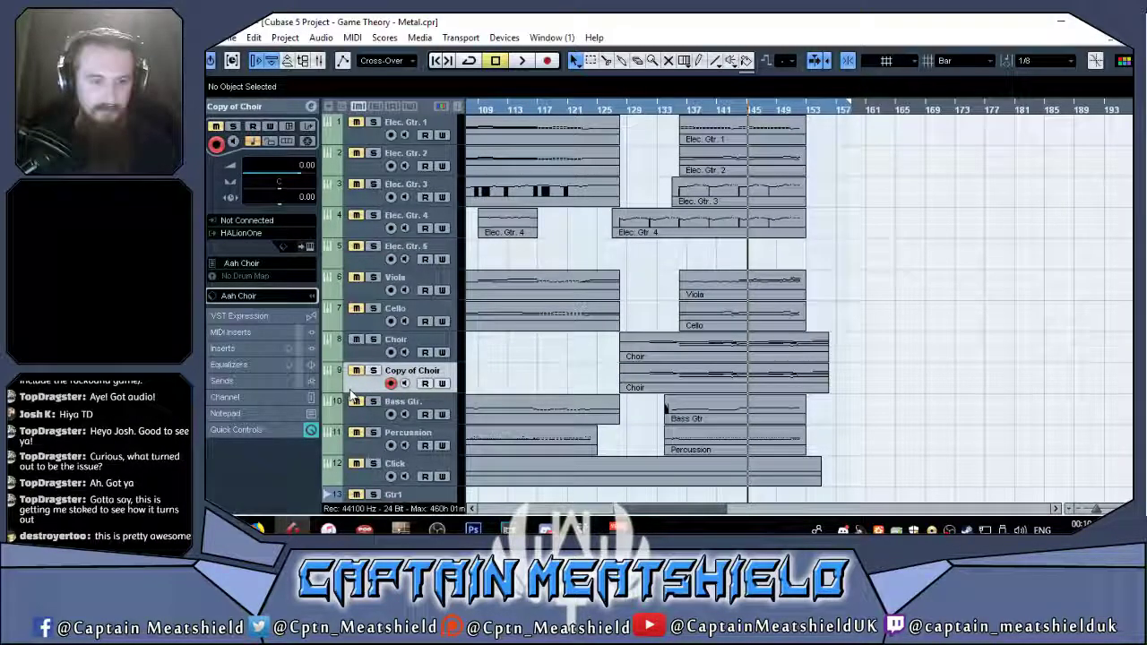
key("Delete")
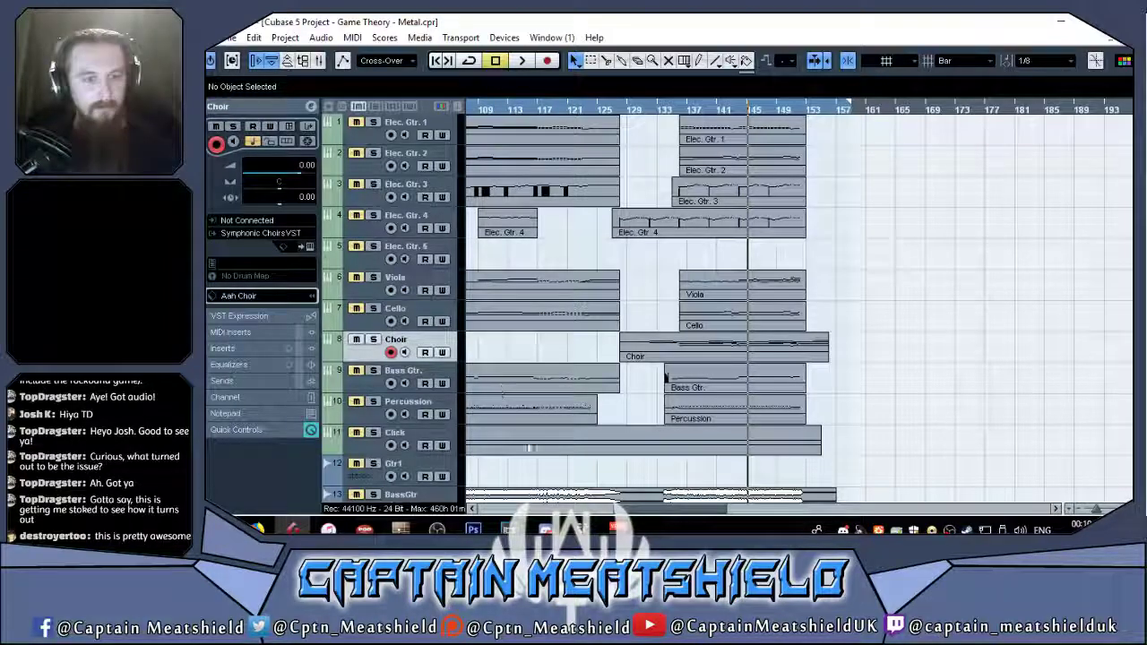
left_click_drag(653, 511, 648, 515)
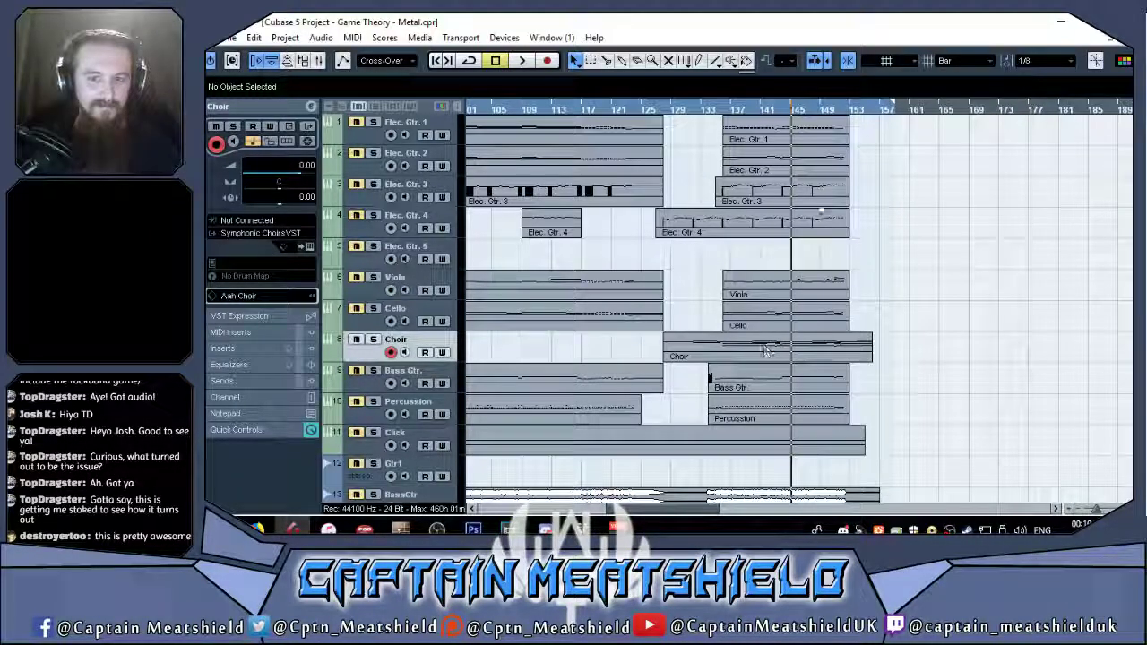
Play the Choir part through to its end while viewing its notes, and return to the project.
double_click(855, 347)
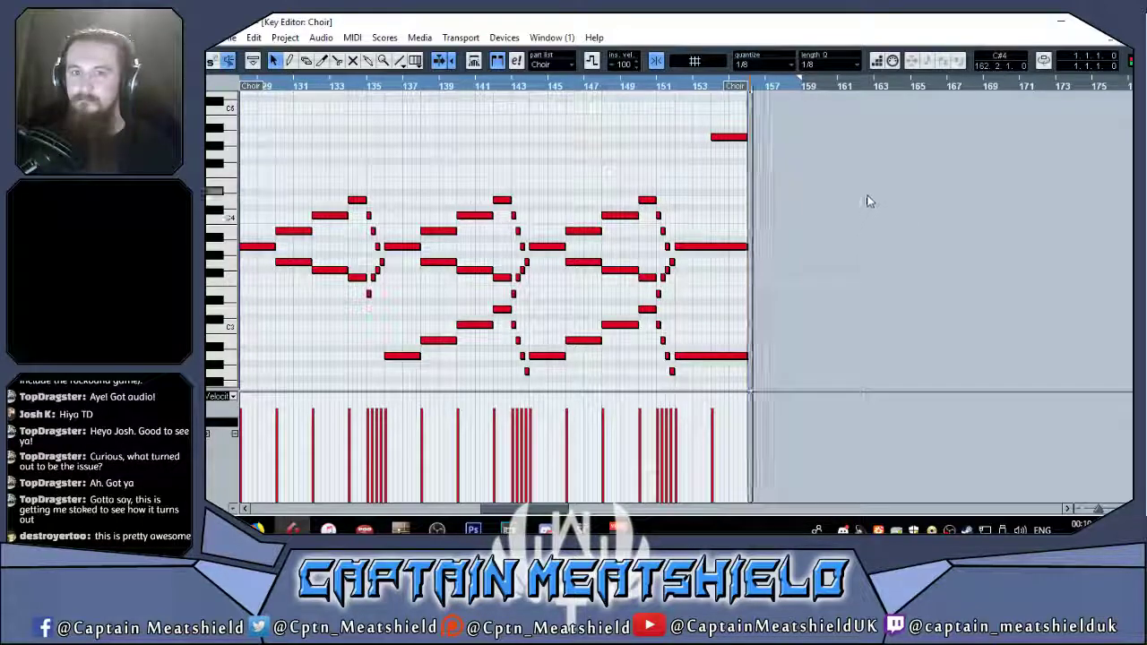
key("space")
left_click(1130, 38)
Export only the Choir channel as the 44.1 kHz, 32-bit float wave file GameTheory_Choir in the project's Audio folder.
left_click(229, 38)
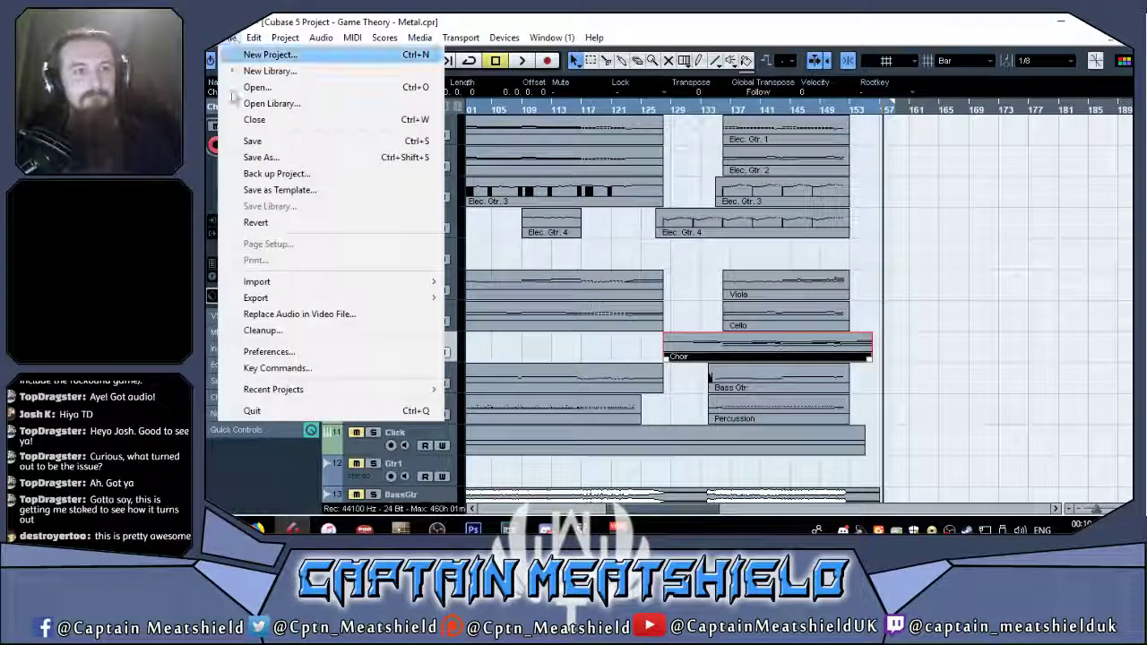
left_click(500, 330)
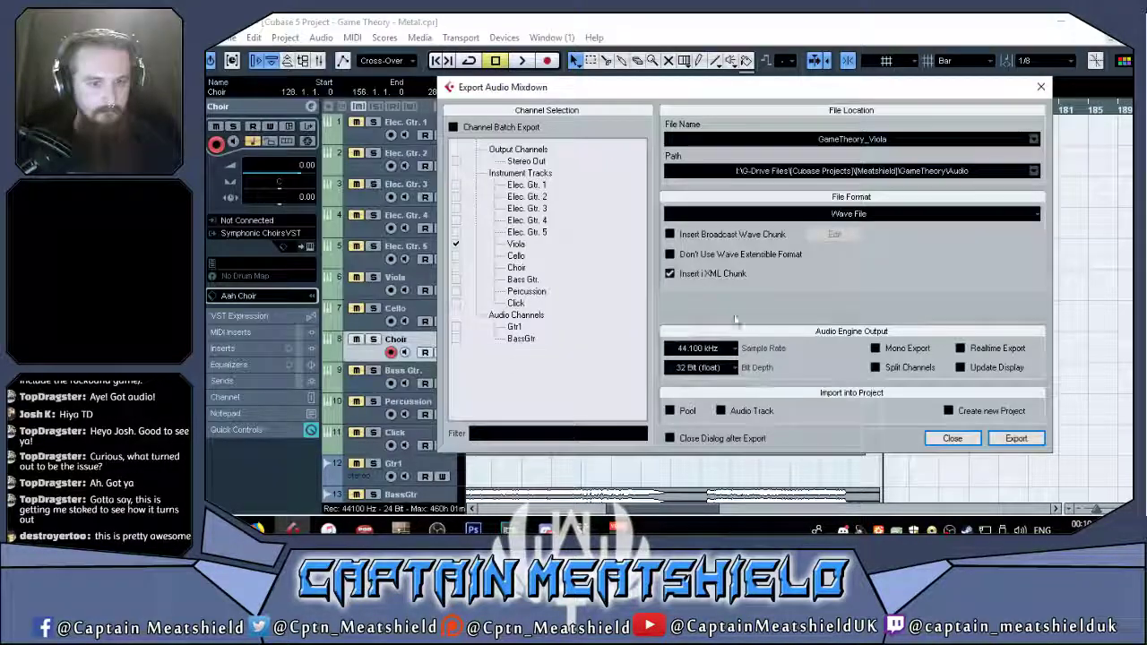
left_click(858, 139)
key("BackSpace")
key("BackSpace")
key("BackSpace")
key("BackSpace")
key("BackSpace")
type("Choir")
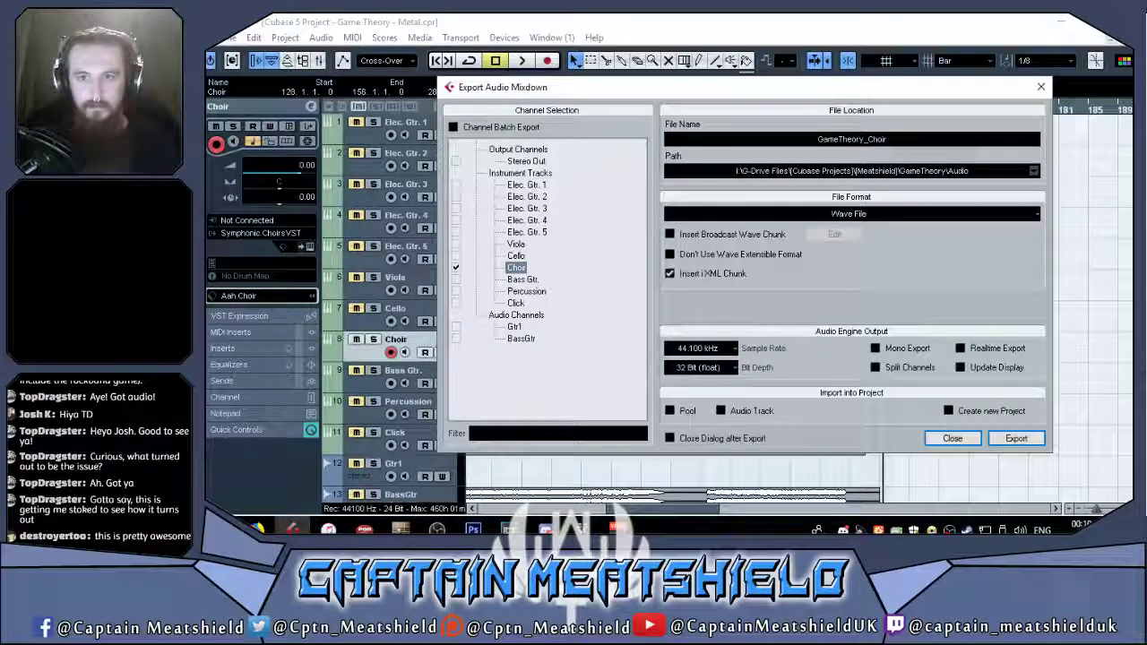
left_click(1015, 438)
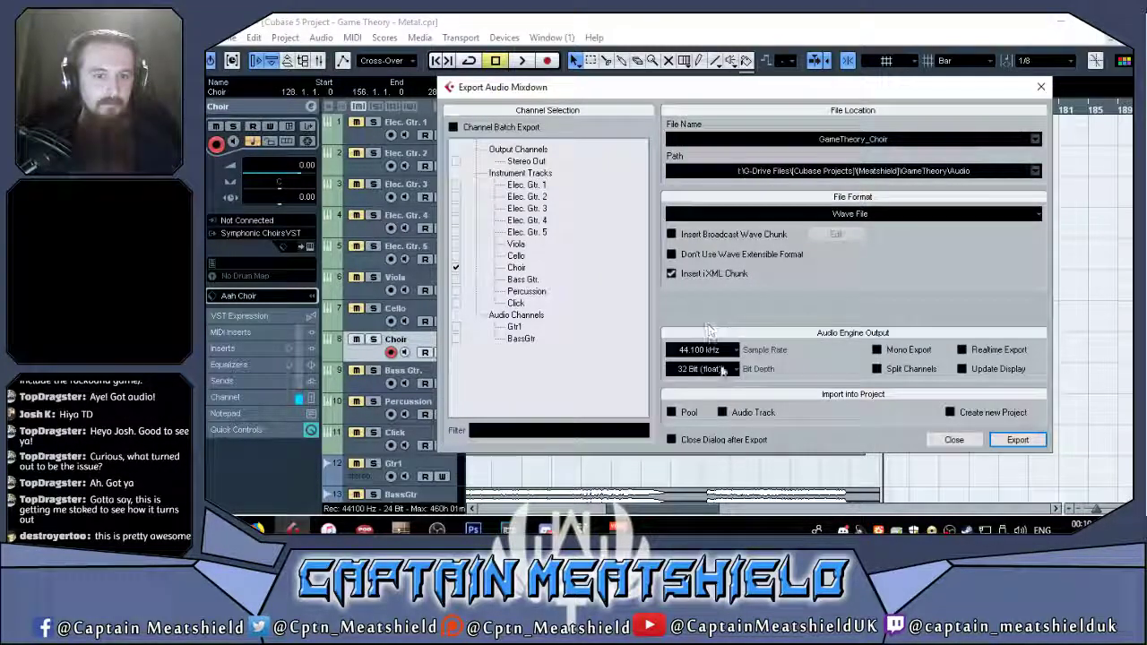
left_click(952, 441)
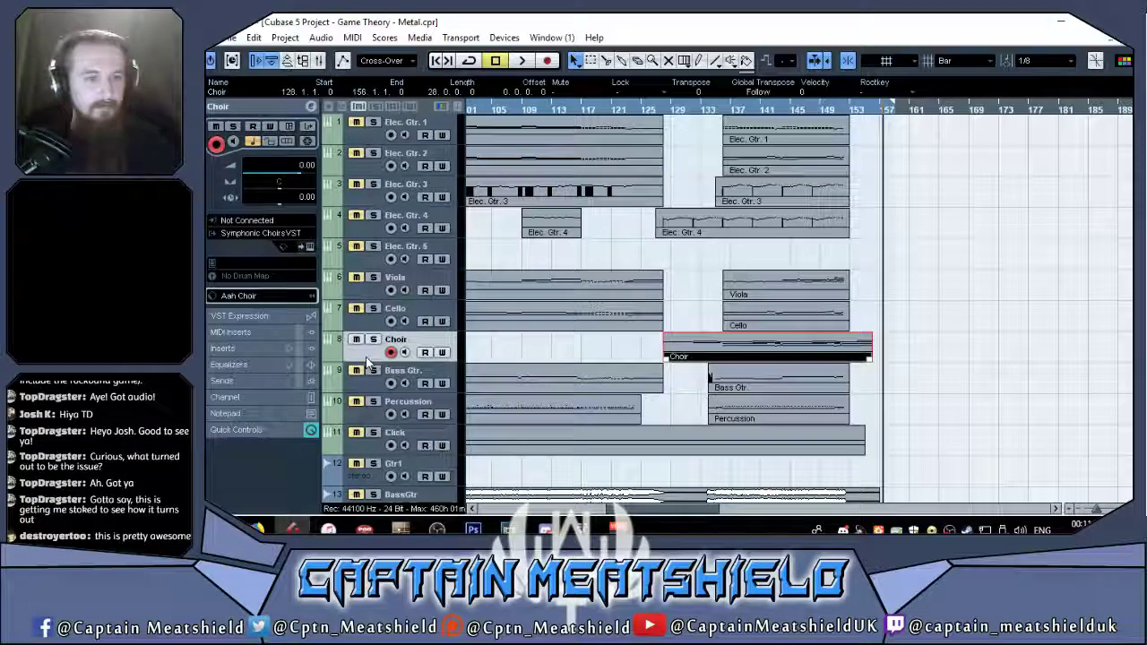
Disconnect the Choir track from its Symphonic Choirs instrument, and unmute the Gtr1 and BassGtr audio tracks.
left_click(264, 234)
left_click(263, 244)
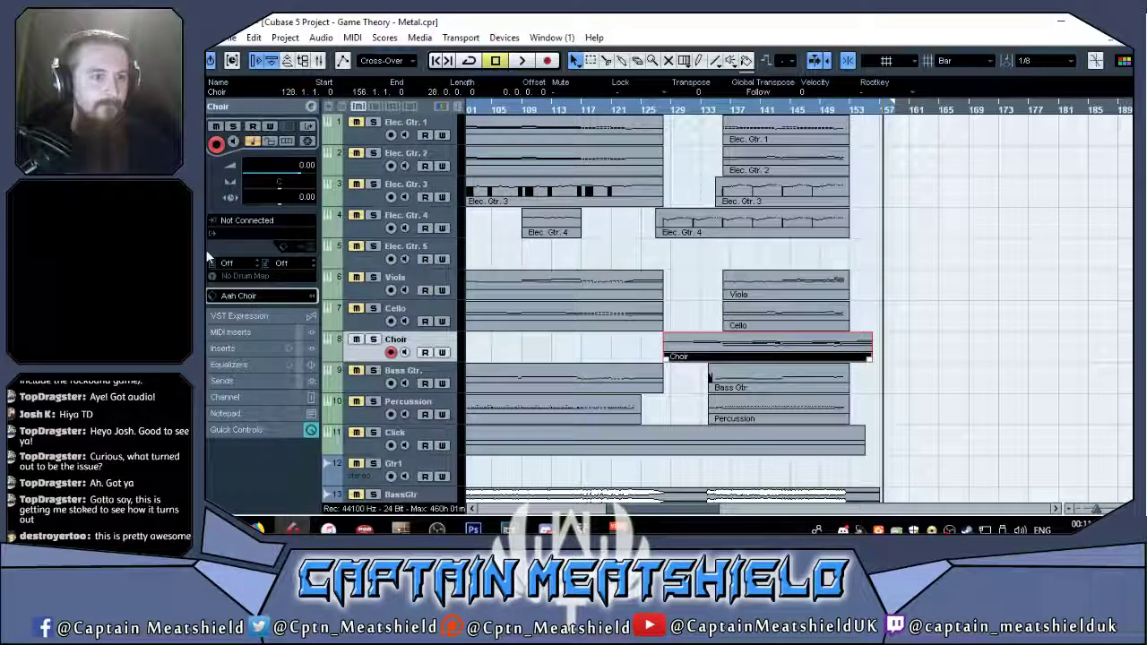
scroll(462, 387, "down", 2)
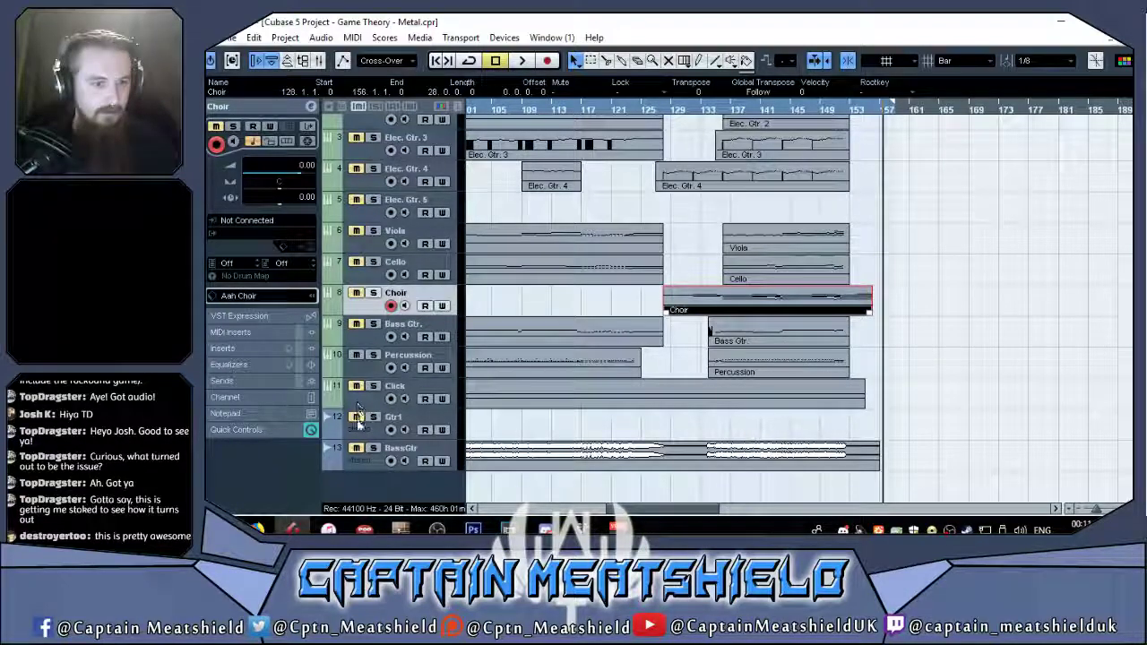
left_click(356, 449)
scroll(399, 403, "up", 2)
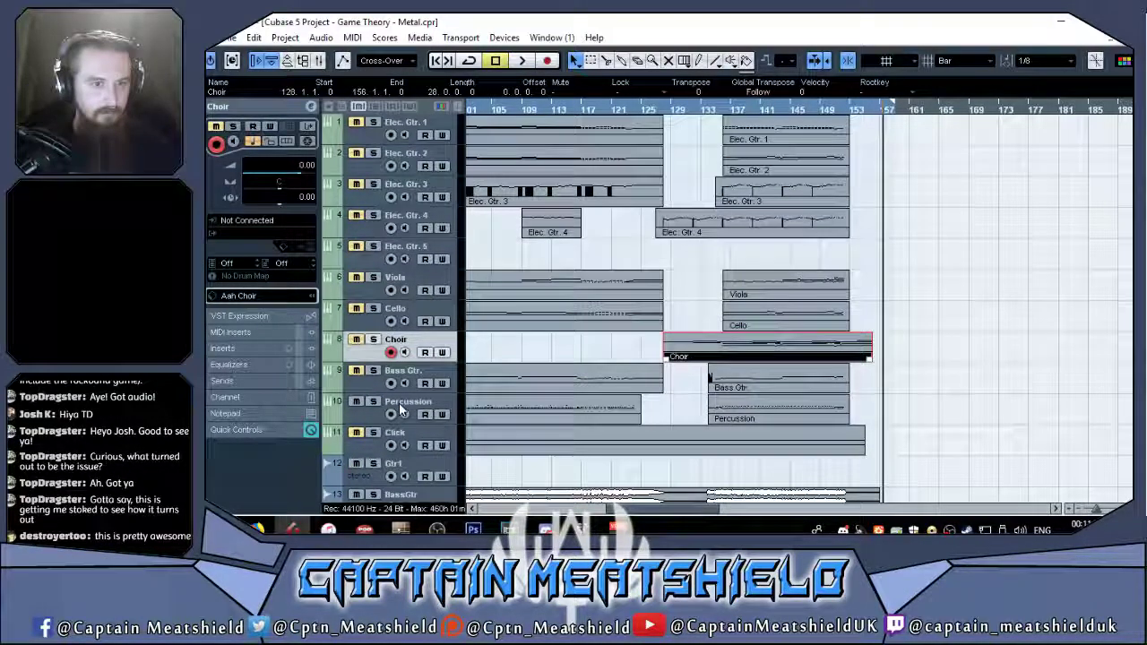
Import GameTheory_Cello.wav, GameTheory_Choir.wav and GameTheory_Viola.wav from the GameTheory Audio folder at the project start, each on a different track.
left_click(436, 63)
scroll(543, 328, "down", 2)
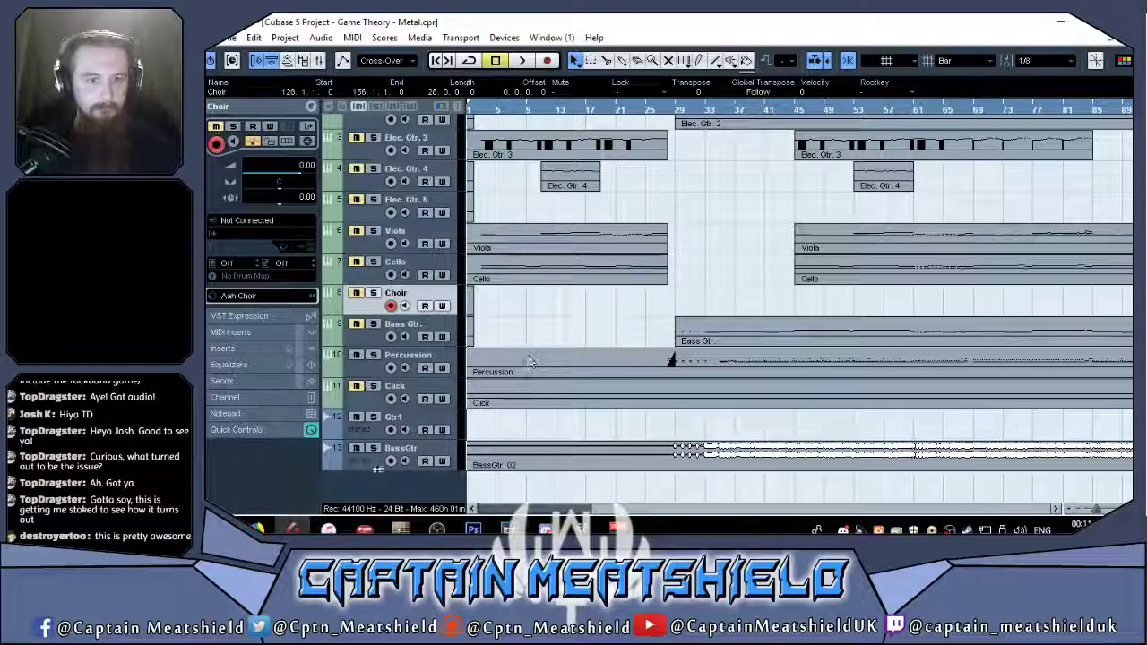
left_click(369, 394)
left_click(235, 37)
mouse_move(340, 279)
left_click(524, 285)
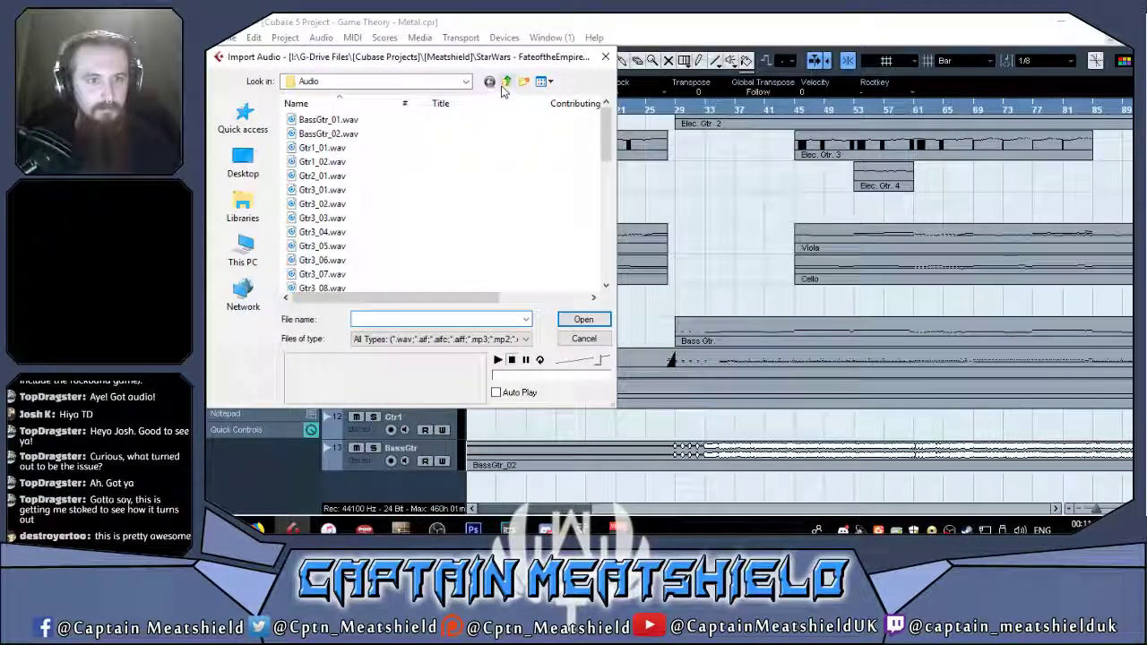
double_click(507, 82)
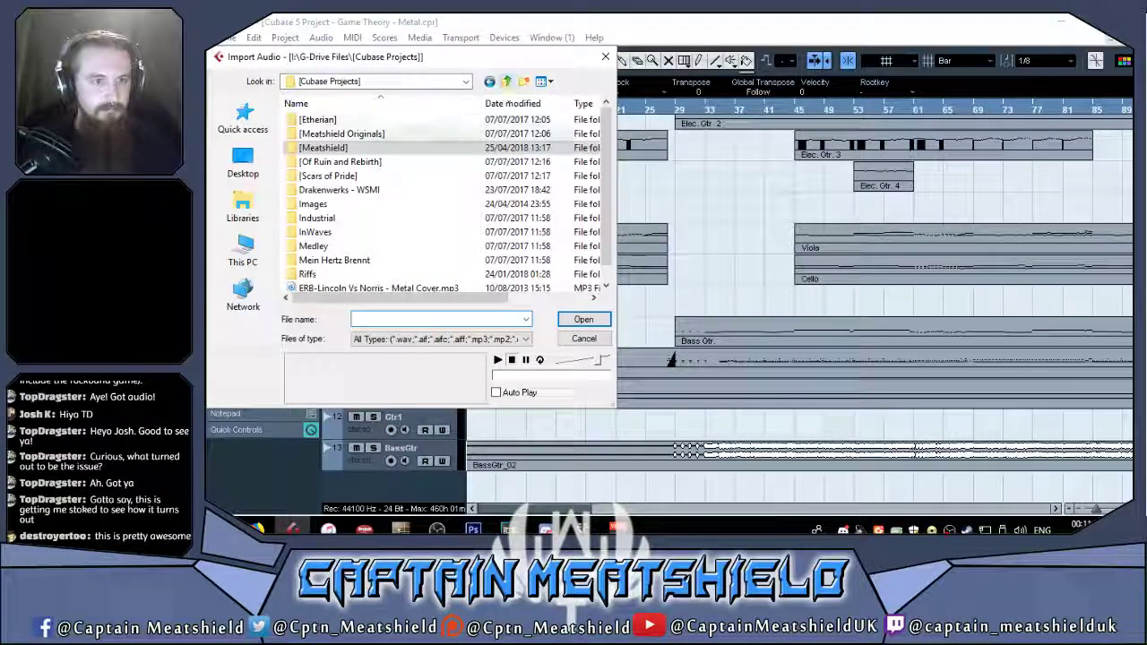
double_click(392, 150)
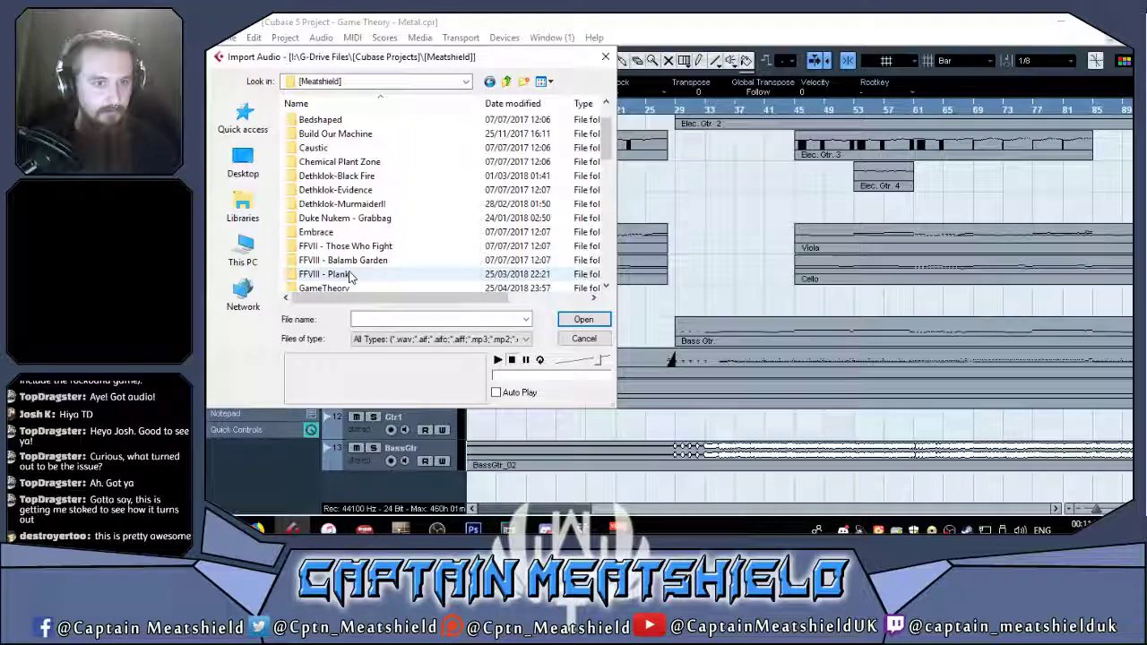
double_click(313, 120)
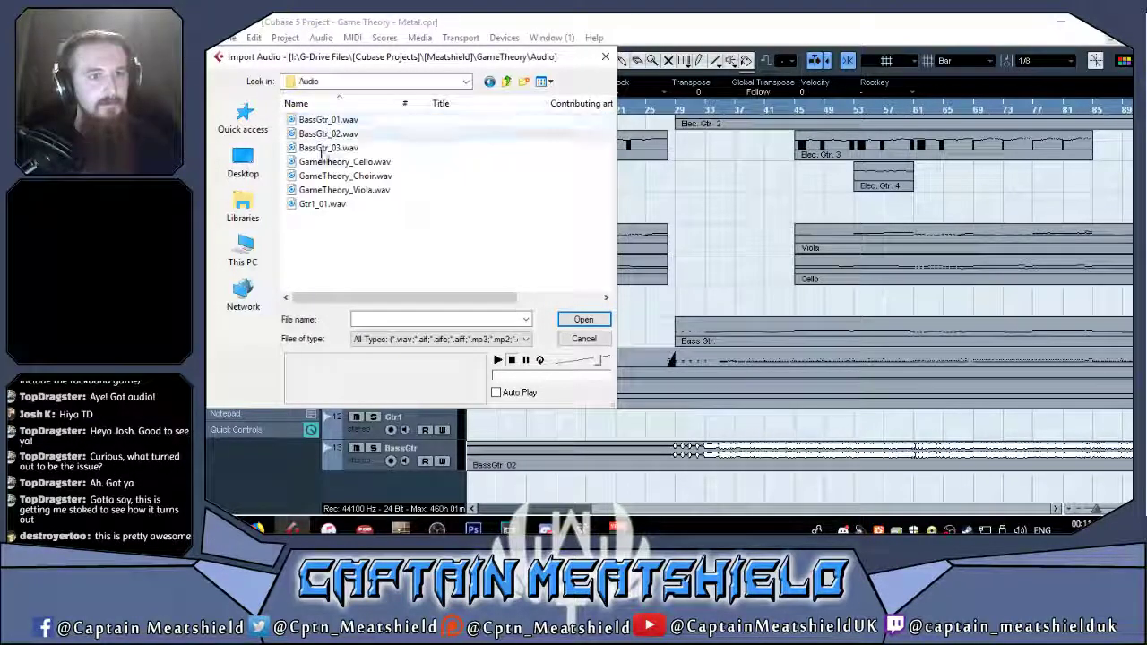
left_click(391, 192)
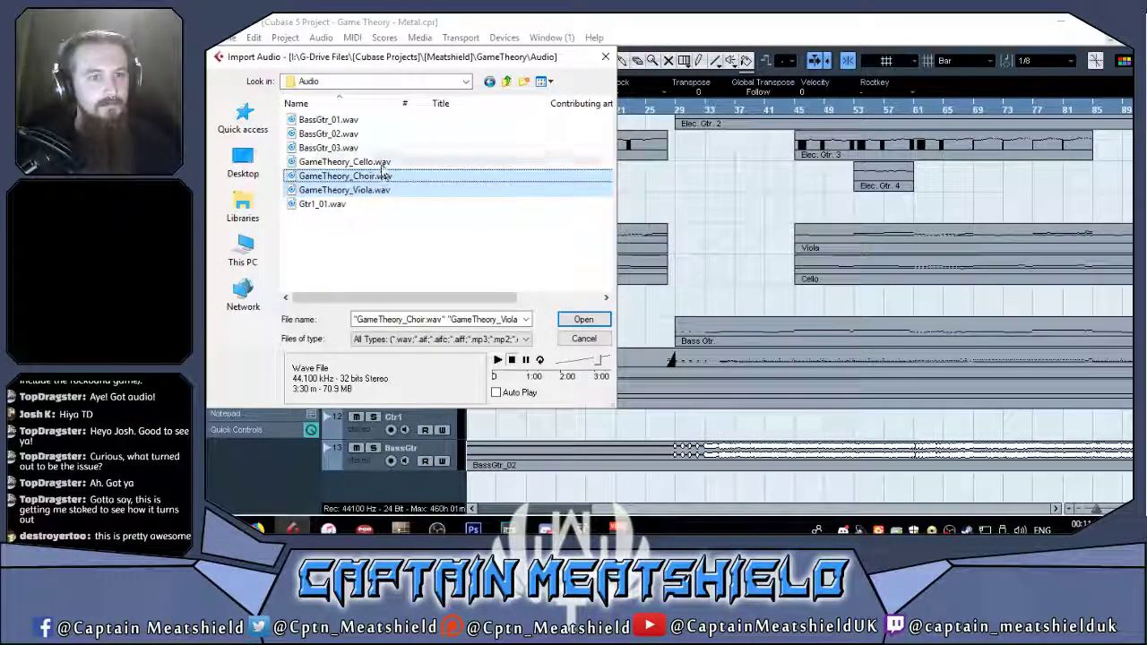
left_click(600, 321)
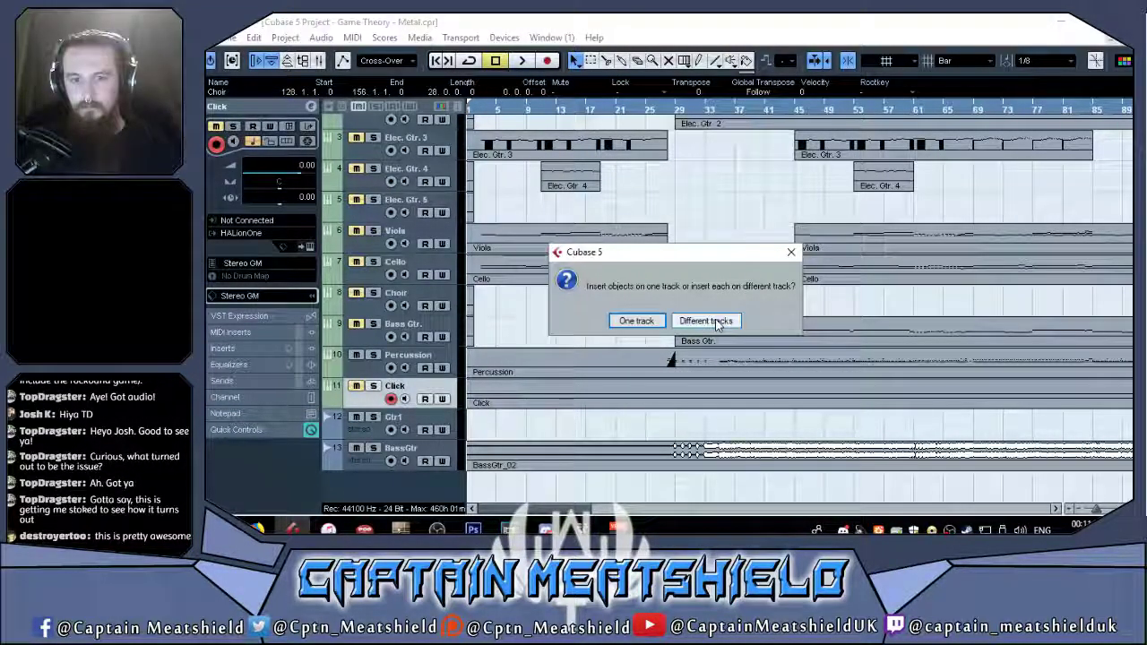
left_click(650, 320)
Move the GameTheory_Choir and GameTheory_Viola clips off Gtr1 and BassGtr onto new tracks below the GameTheory_Cello track.
scroll(681, 313, "down", 1)
left_click(513, 431)
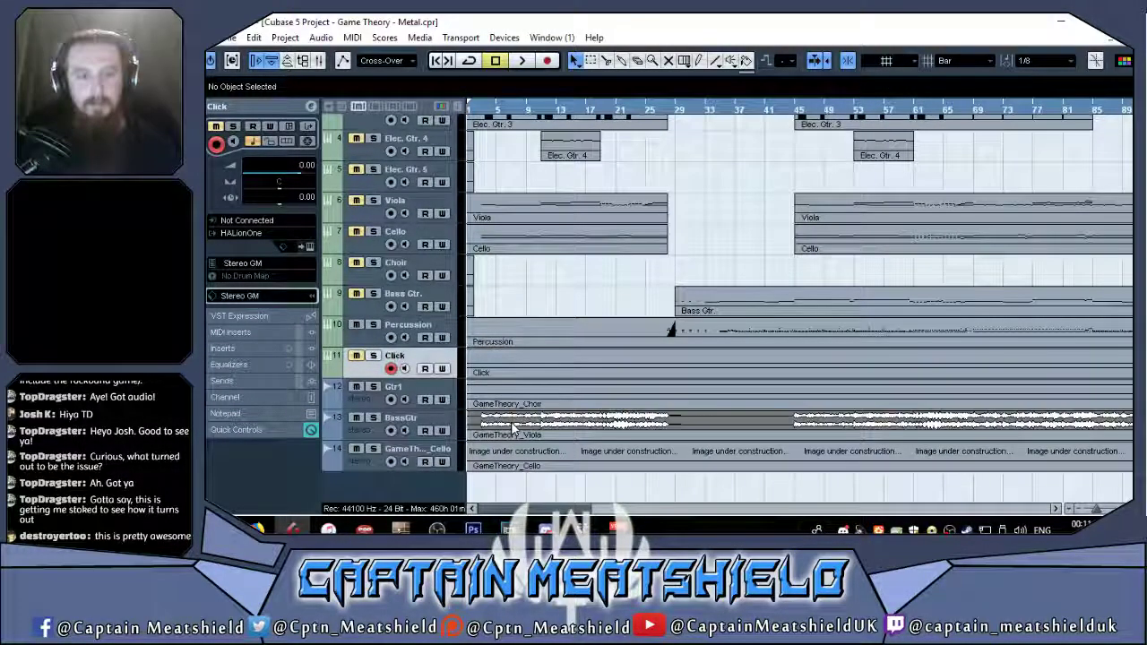
left_click_drag(513, 431, 528, 441)
scroll(546, 430, "down", 2)
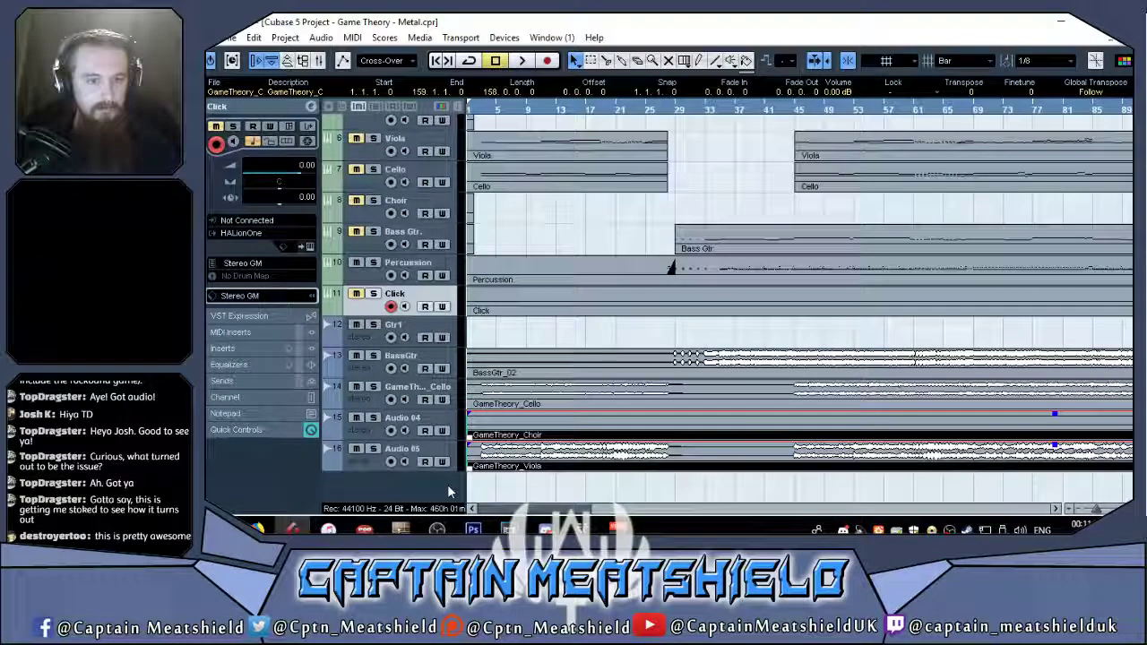
Rename the Audio 04 track holding the choir clip as GameTheory_Choir.
double_click(412, 389)
double_click(412, 419)
type("GameTheory_C")
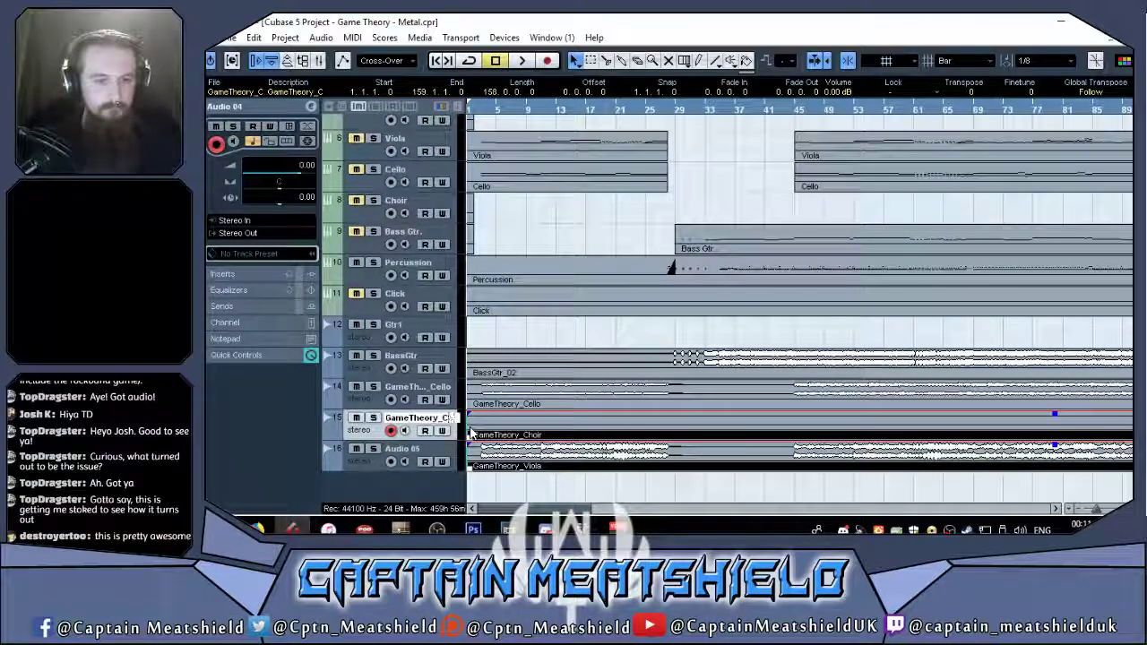
type("hoir")
key("Return")
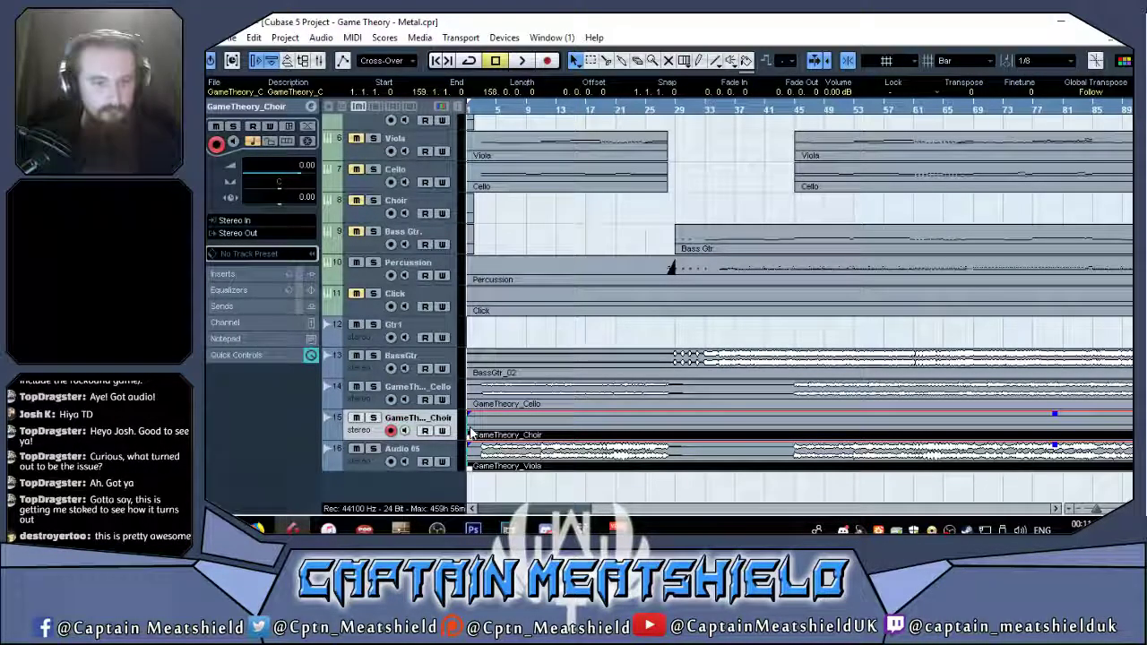
Rename the Audio 05 track holding the viola clip as GameTheory_Viola, and deselect the clips.
double_click(403, 449)
type("GameTheory_Cello")
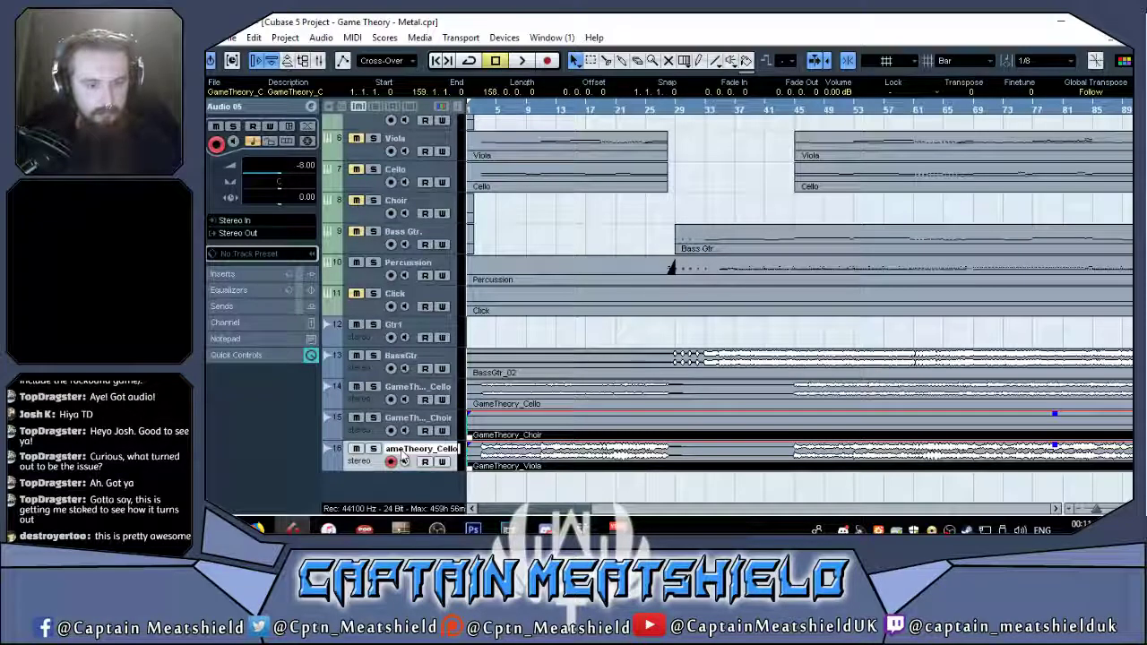
key("BackSpace")
key("BackSpace")
key("BackSpace")
key("BackSpace")
key("BackSpace")
type("Viola")
key("Return")
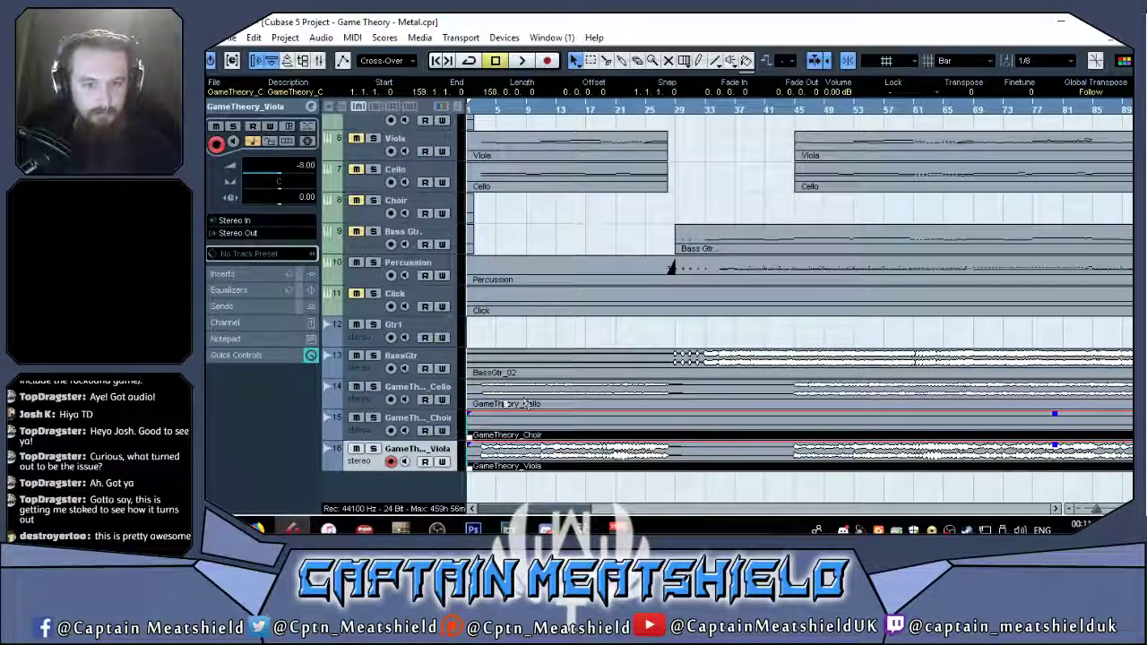
left_click(499, 347)
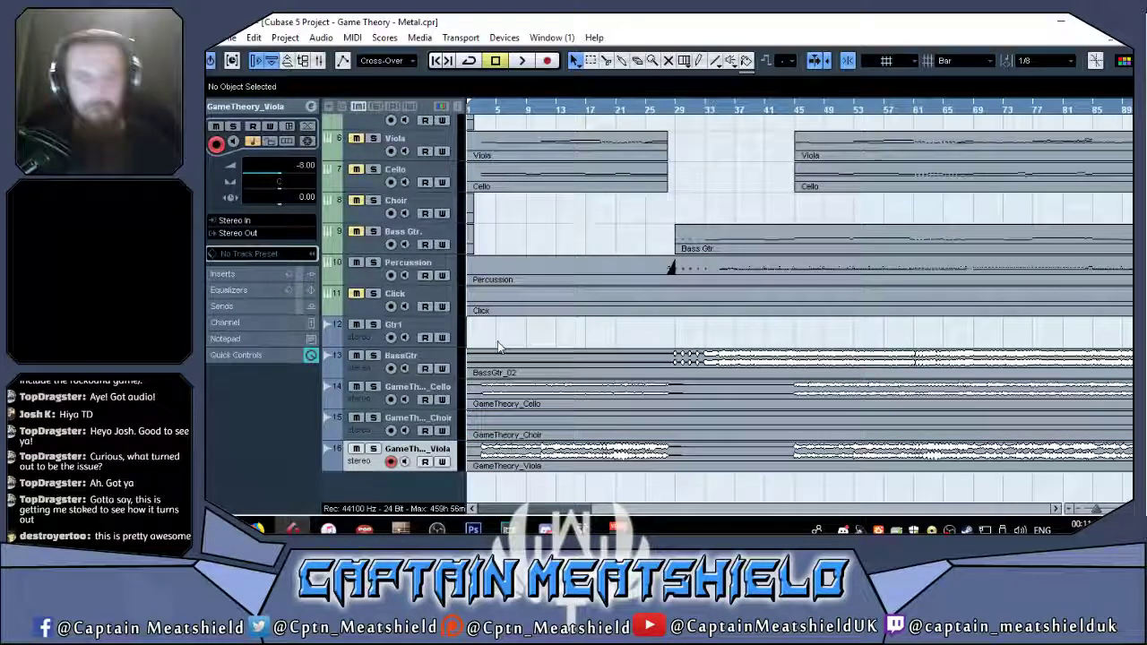
Set the mixer levels of the GameTheory_Cello, GameTheory_Choir and GameTheory_Viola channels to -10 each.
key("F3")
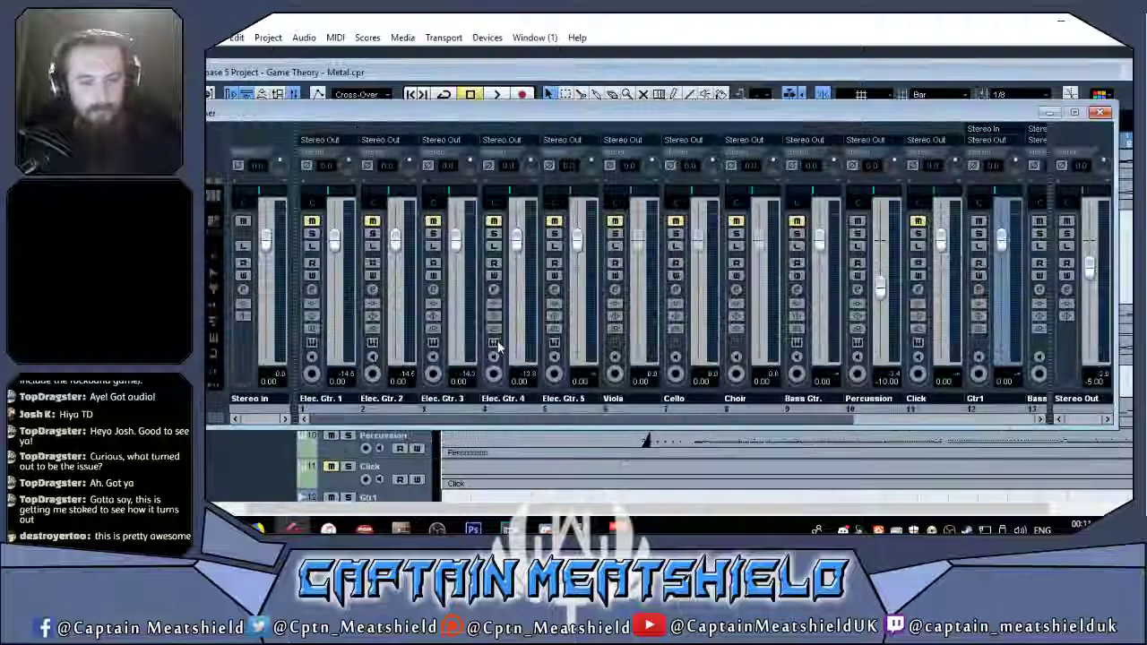
left_click_drag(692, 426, 891, 427)
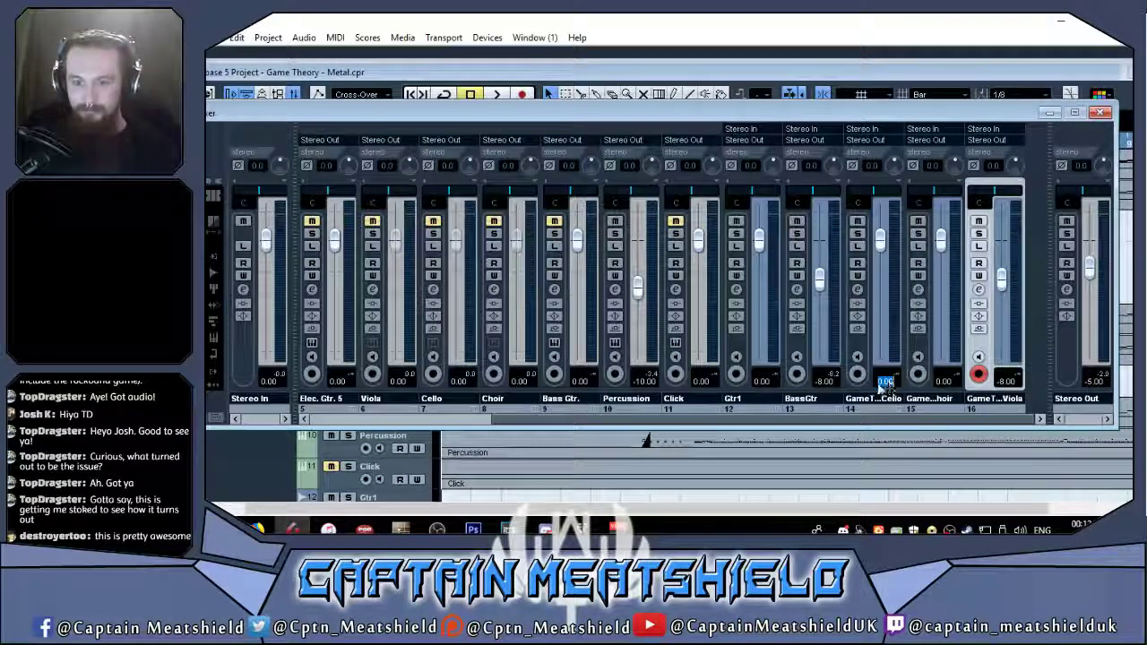
type("-10")
key("Return")
left_click(945, 382)
type("-10")
key("Return")
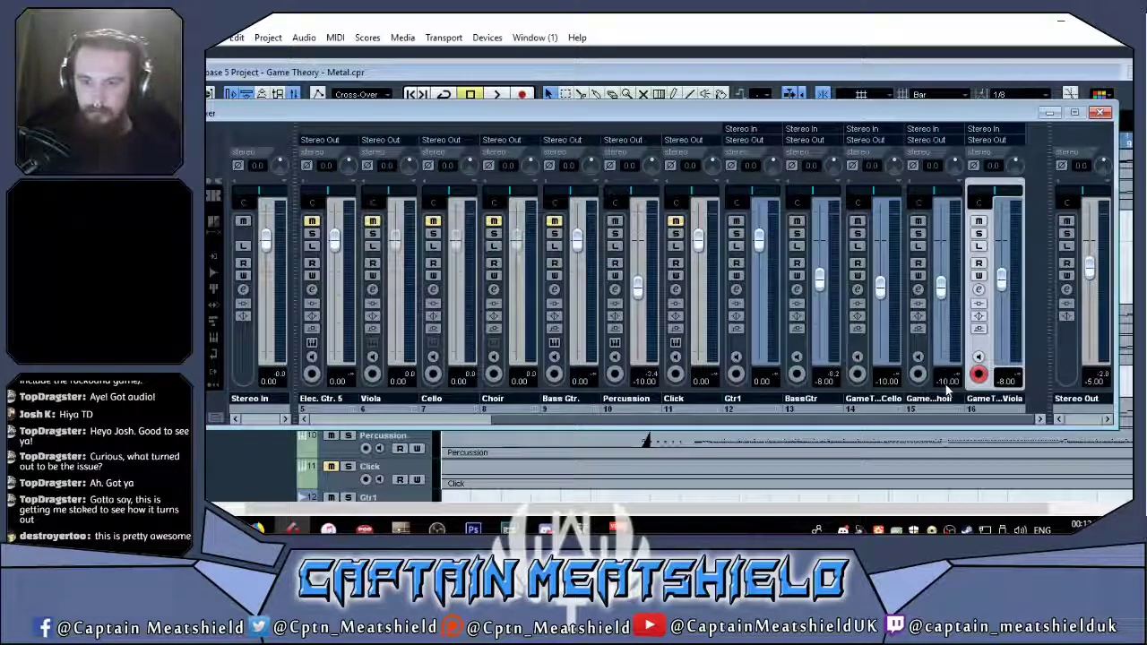
left_click(1003, 382)
type("-10")
key("Return")
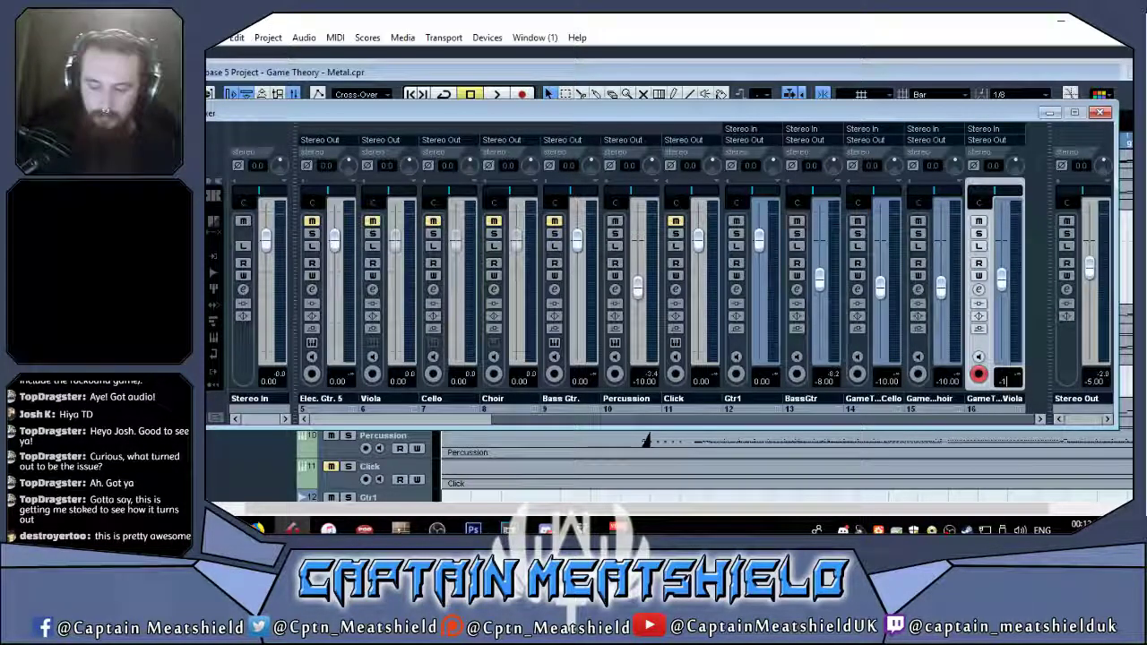
Set the mixer levels of the Gtr1 and BassGtr channels to -10 each, and close the mixer.
left_click(762, 380)
type("-10")
key("Return")
left_click(825, 381)
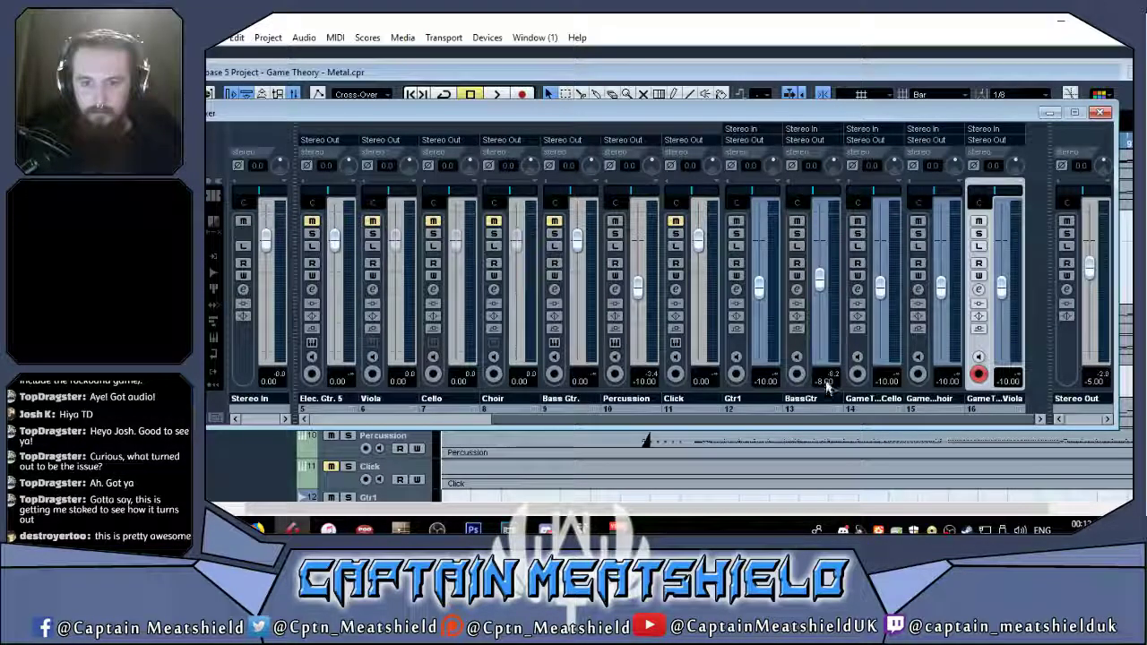
type("-10")
key("Return")
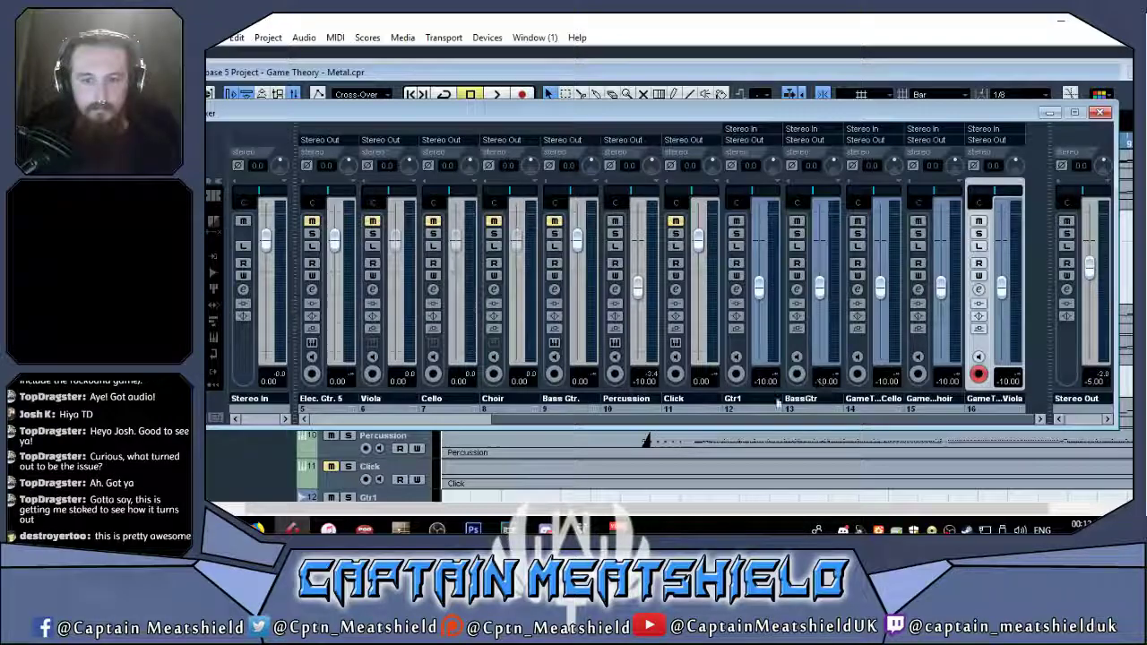
left_click(1101, 111)
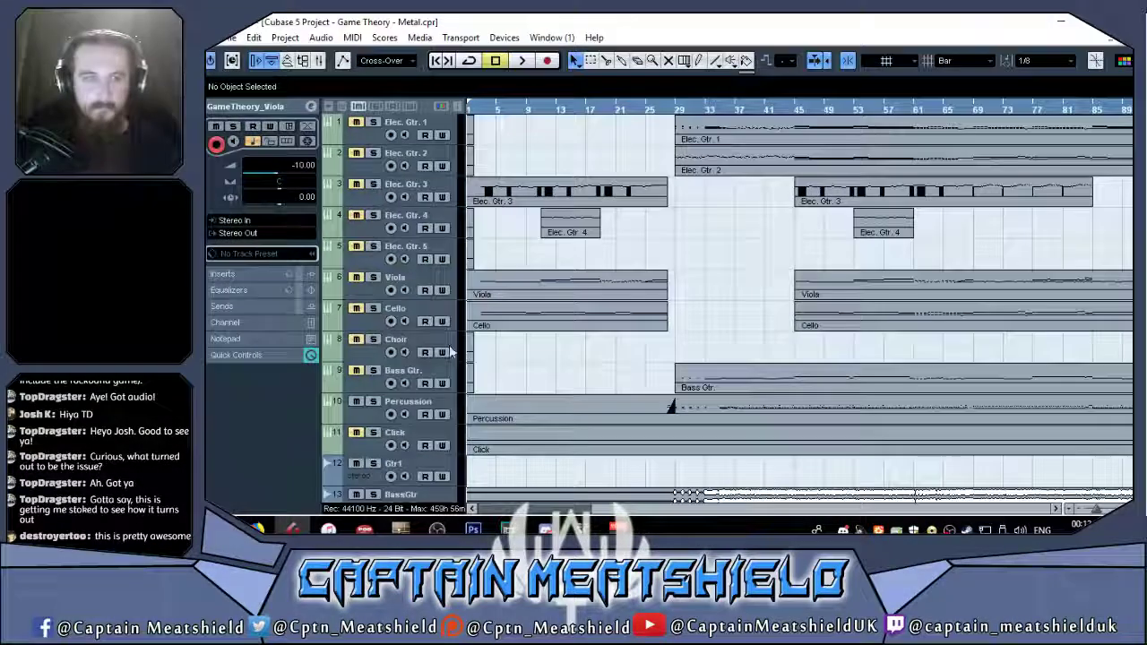
Add one stereo audio track, place it directly below Gtr1, and name it Gtr2.
left_click(428, 235)
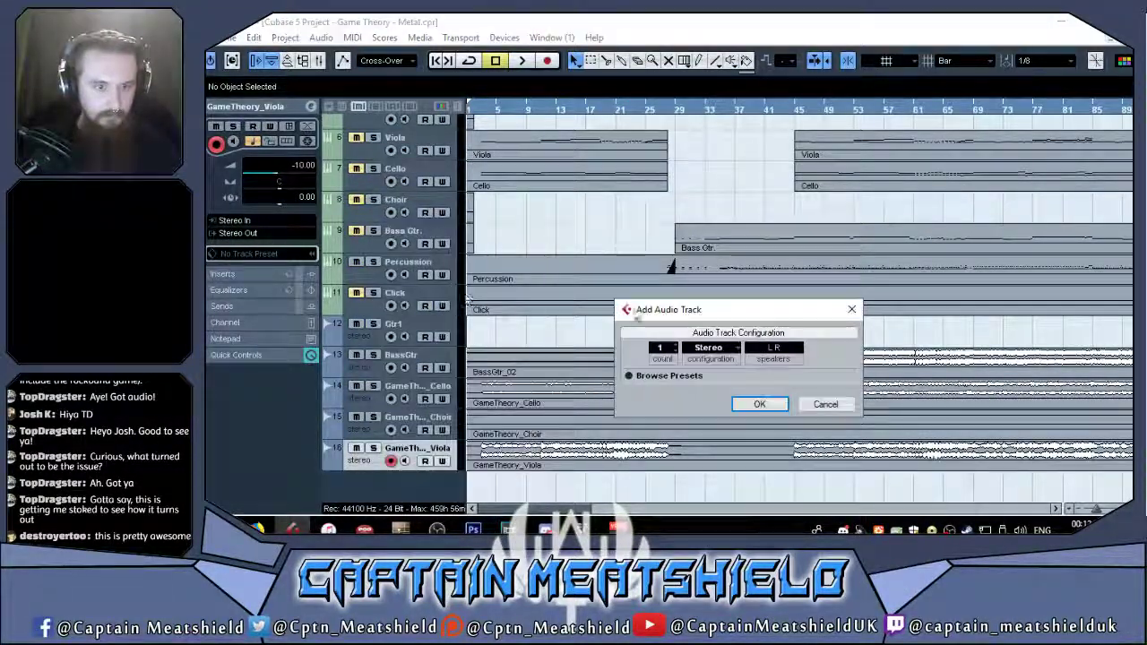
left_click(757, 403)
left_click_drag(367, 489, 374, 417)
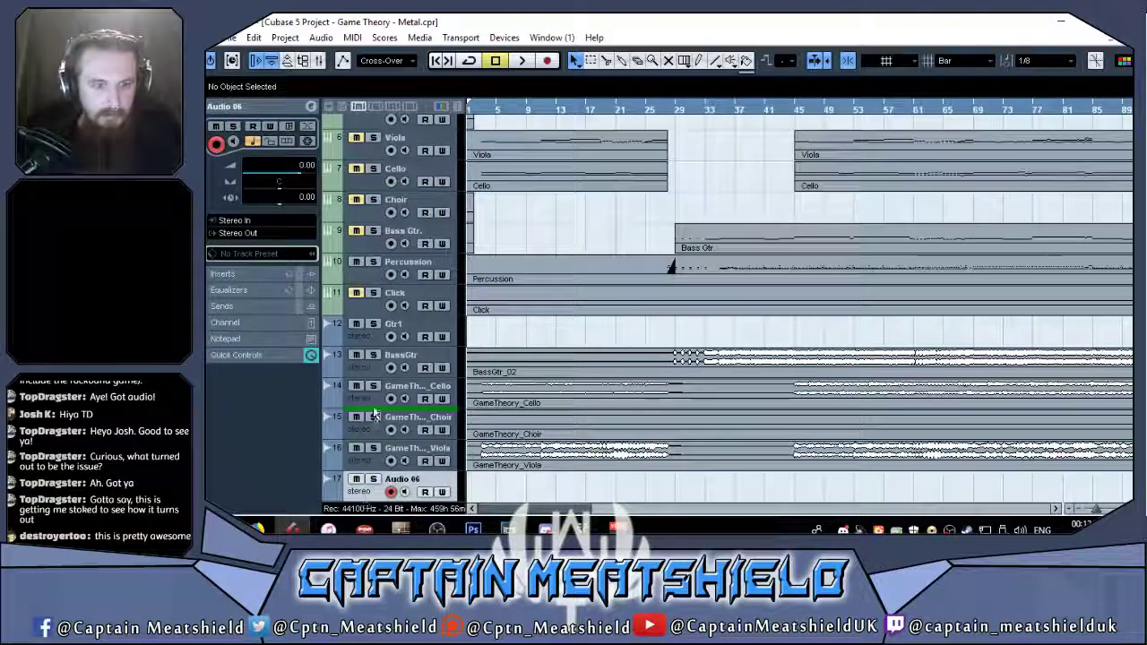
left_click_drag(374, 356, 361, 339)
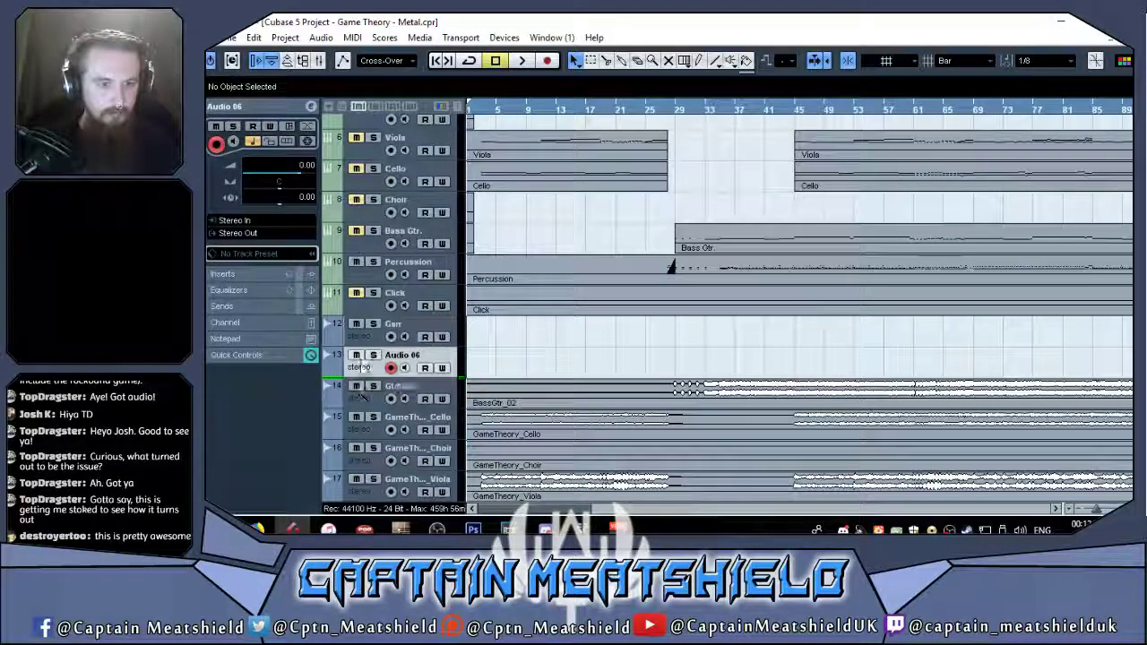
type("t")
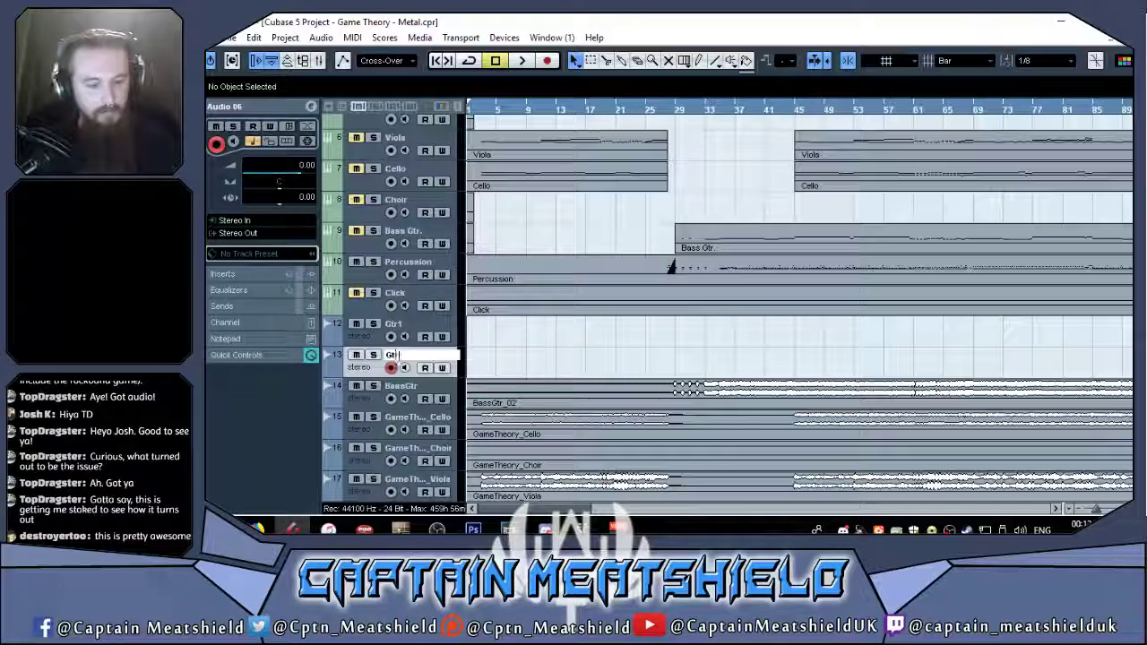
Add another single stereo audio track, and switch to the Game Theory - Science Blaster tablature in Guitar Pro 5.
scroll(358, 372, "down", 1)
right_click(368, 204)
left_click(418, 212)
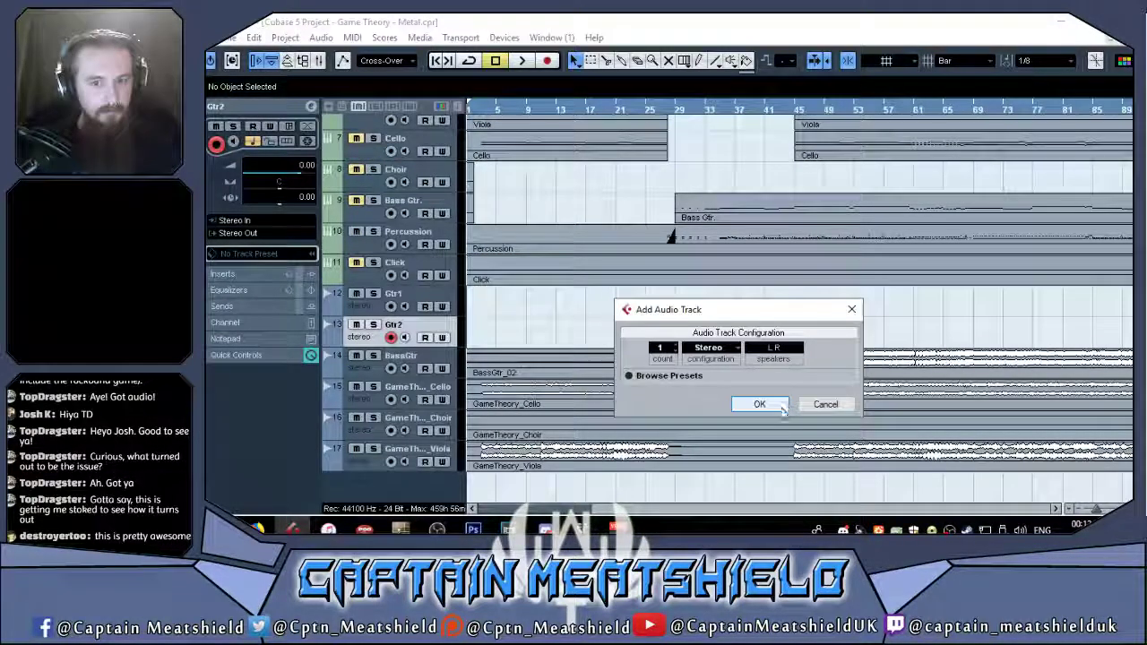
left_click(760, 403)
key("alt+Tab")
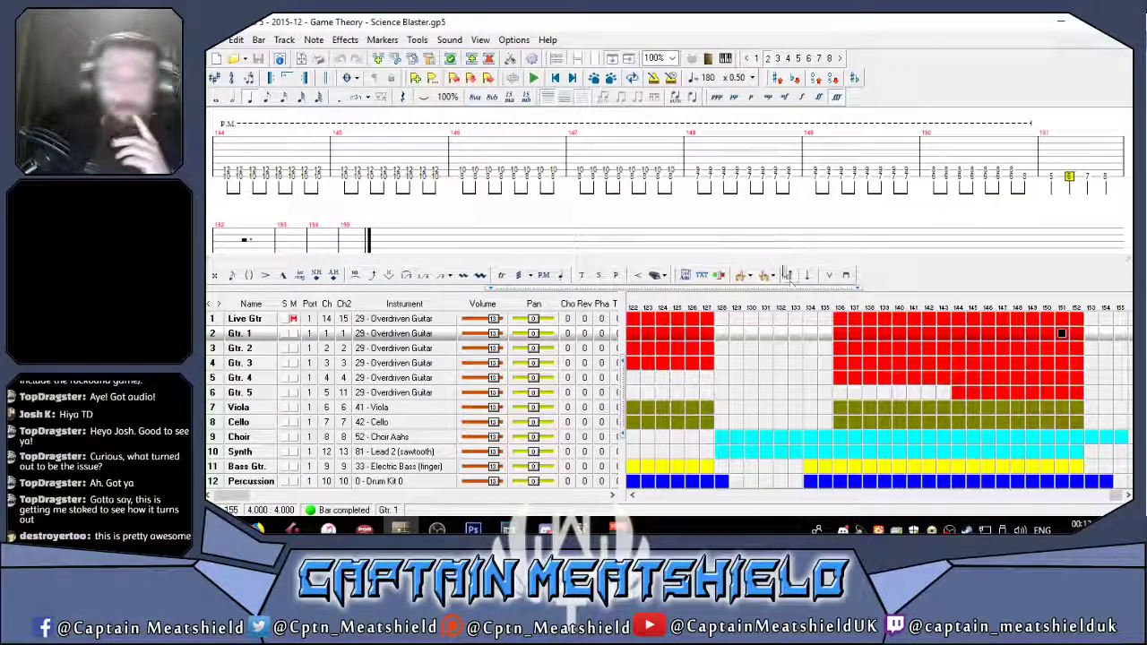
Look through the Gtr. 4, Gtr. 5 and Gtr. 3 tablature, and show Gtr. 1 with the track list collapsed.
left_click(253, 378)
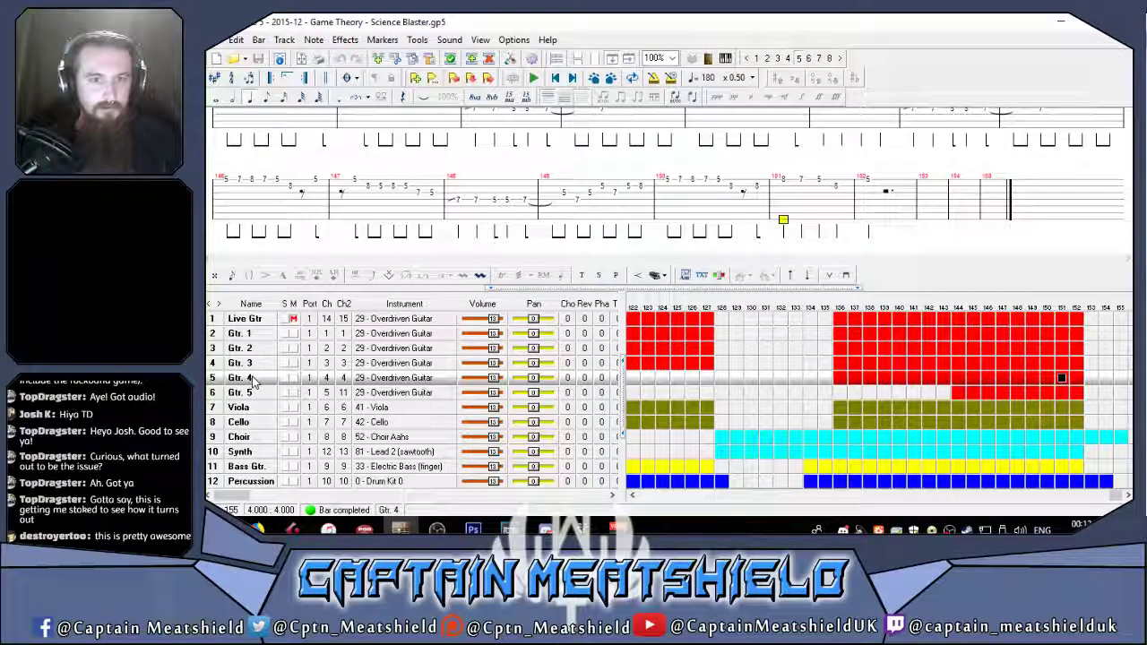
left_click(259, 394)
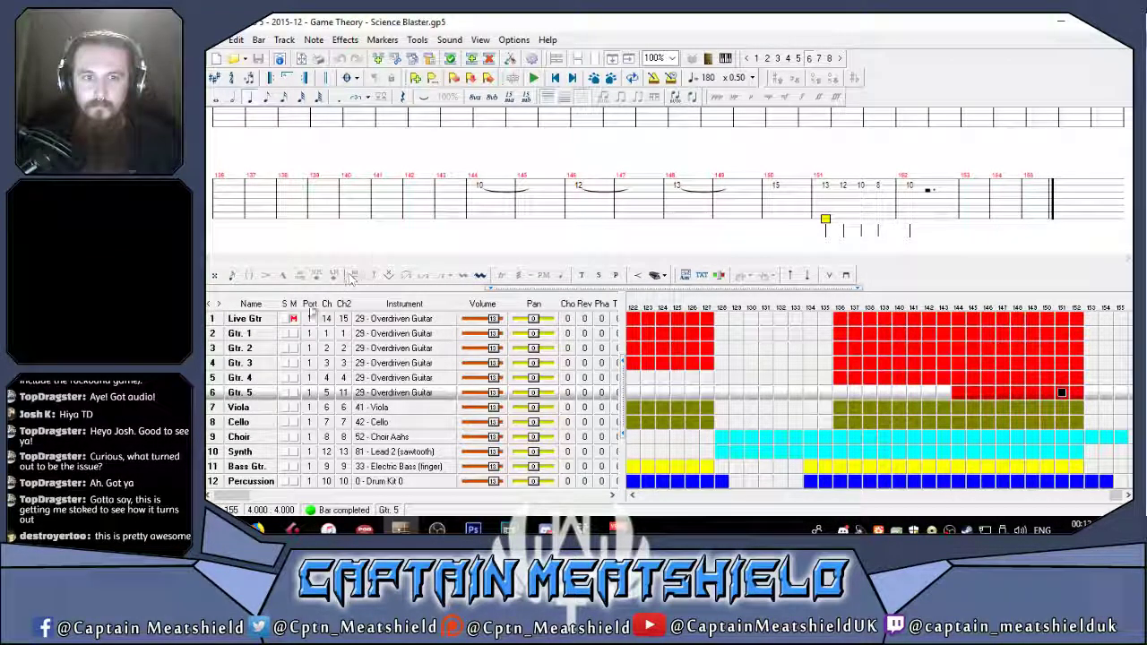
left_click(259, 363)
scroll(468, 210, "down", 2)
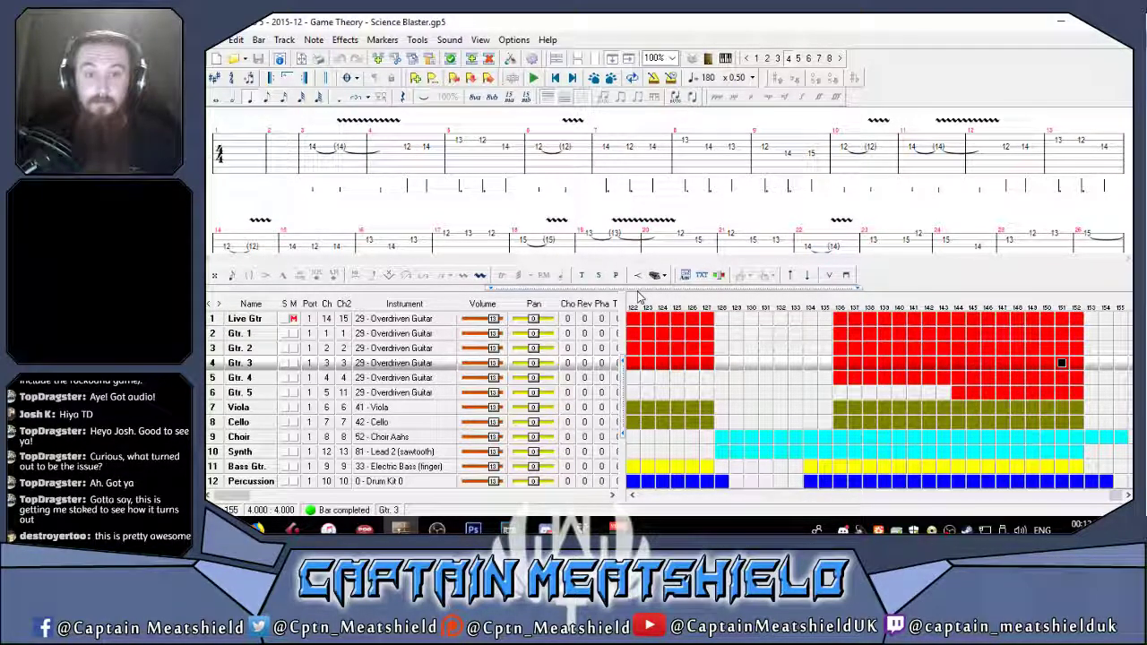
left_click(255, 334)
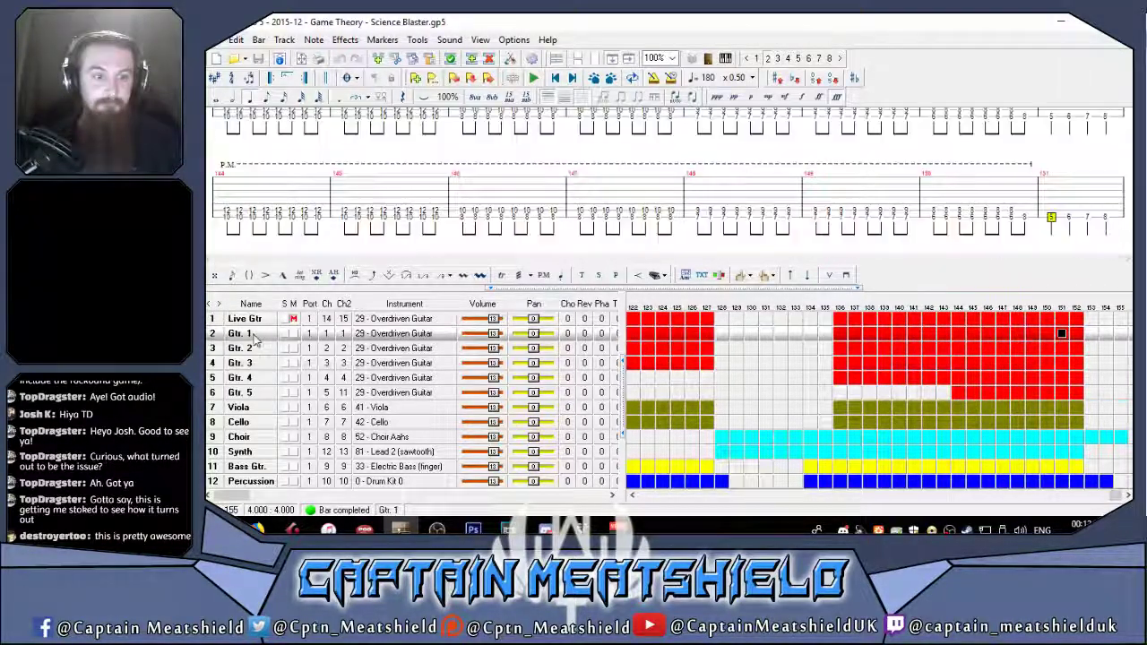
left_click(690, 290)
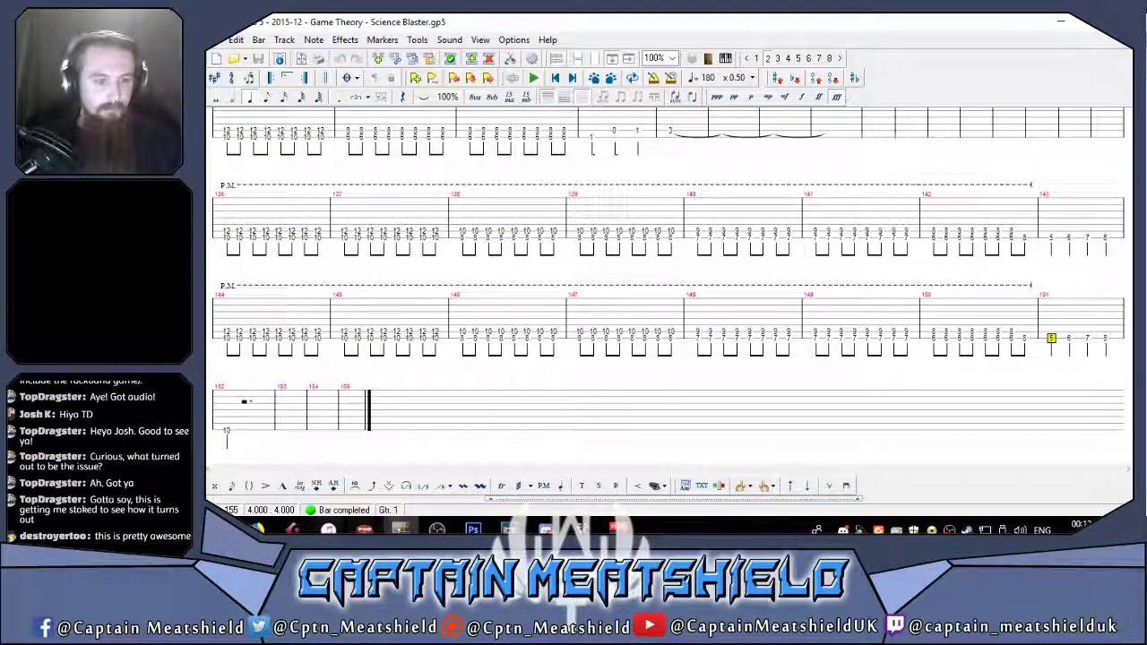
Switch to Cubase, name the new audio track Gtr3, and add another stereo audio track below it named Gtr4.
key("alt+Tab")
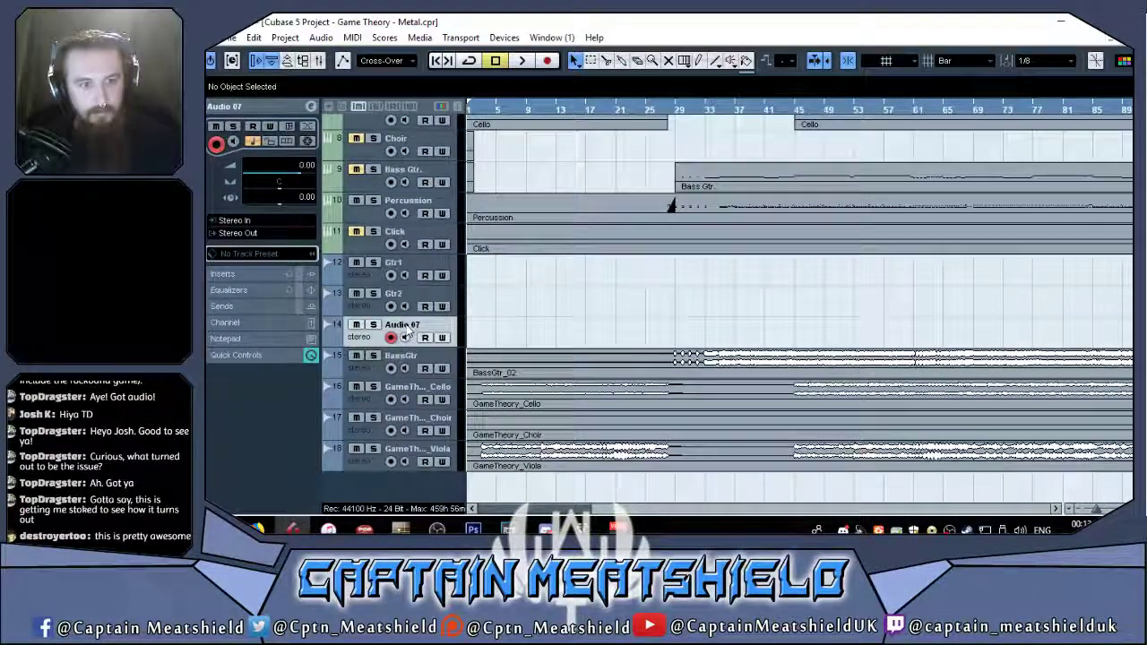
type("Gtr3")
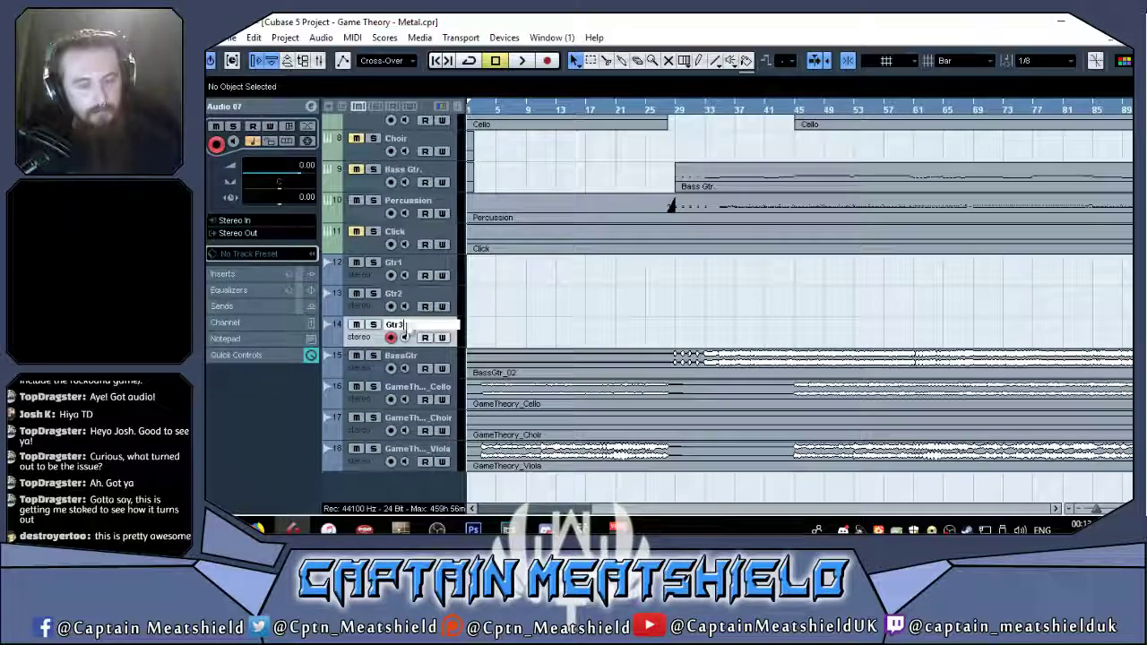
right_click(400, 485)
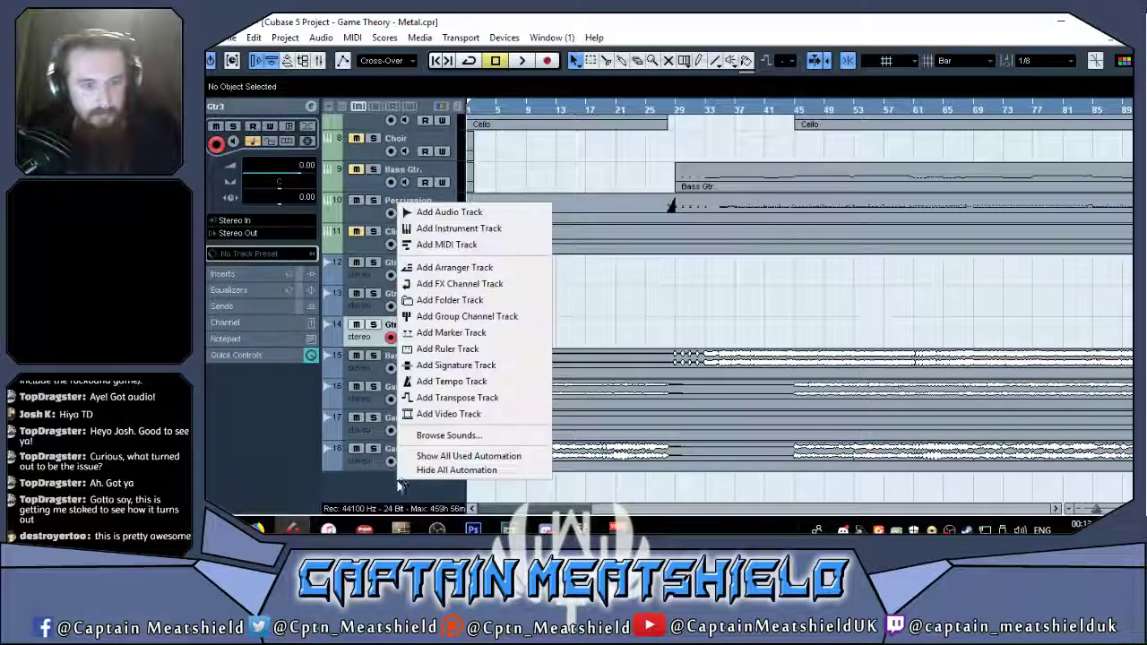
left_click(466, 213)
left_click(758, 404)
double_click(401, 356)
type("Gtr4")
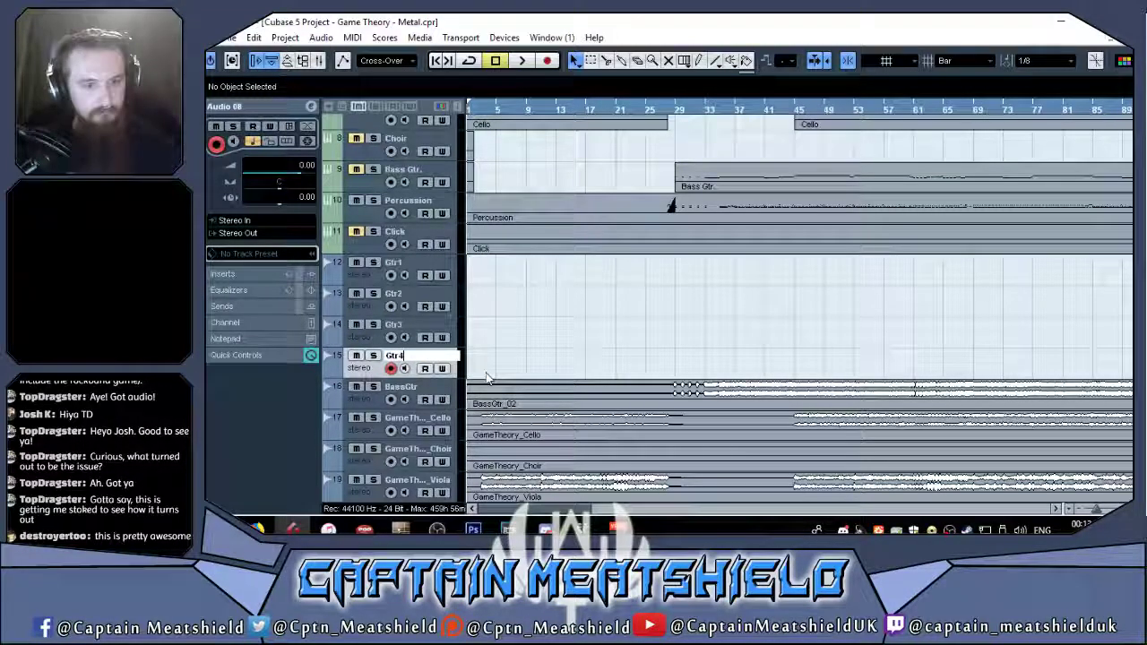
Add one more stereo audio track directly below Gtr4 and name it Gtr5.
scroll(376, 488, "down", 1)
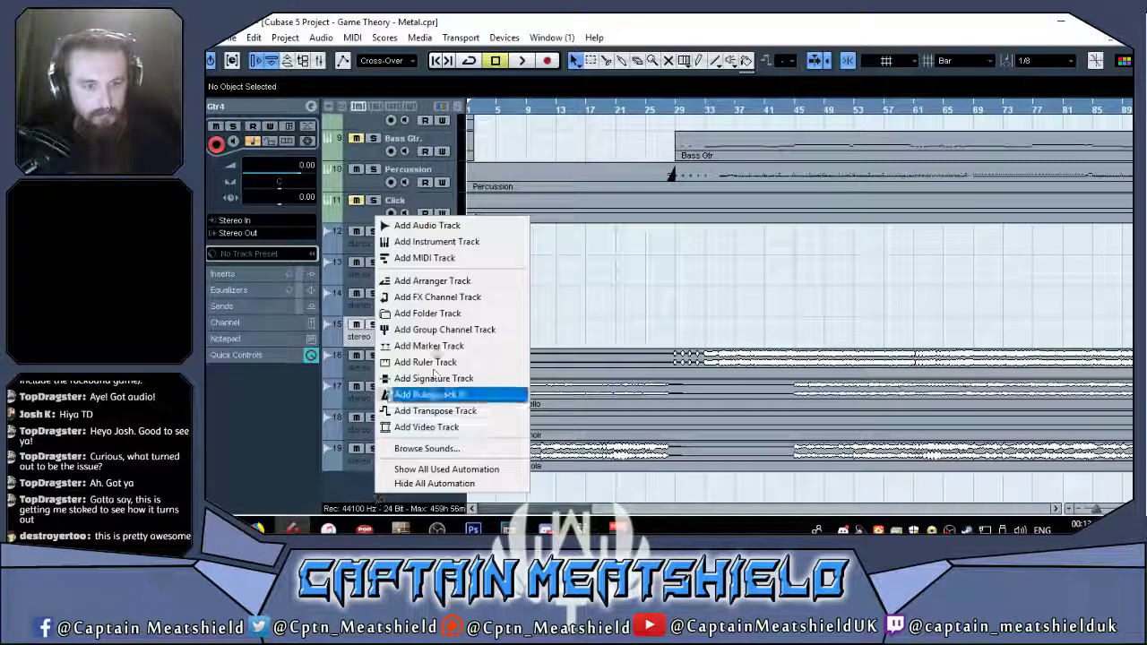
left_click(430, 225)
left_click(758, 403)
double_click(402, 356)
type("Gtr")
key("Return")
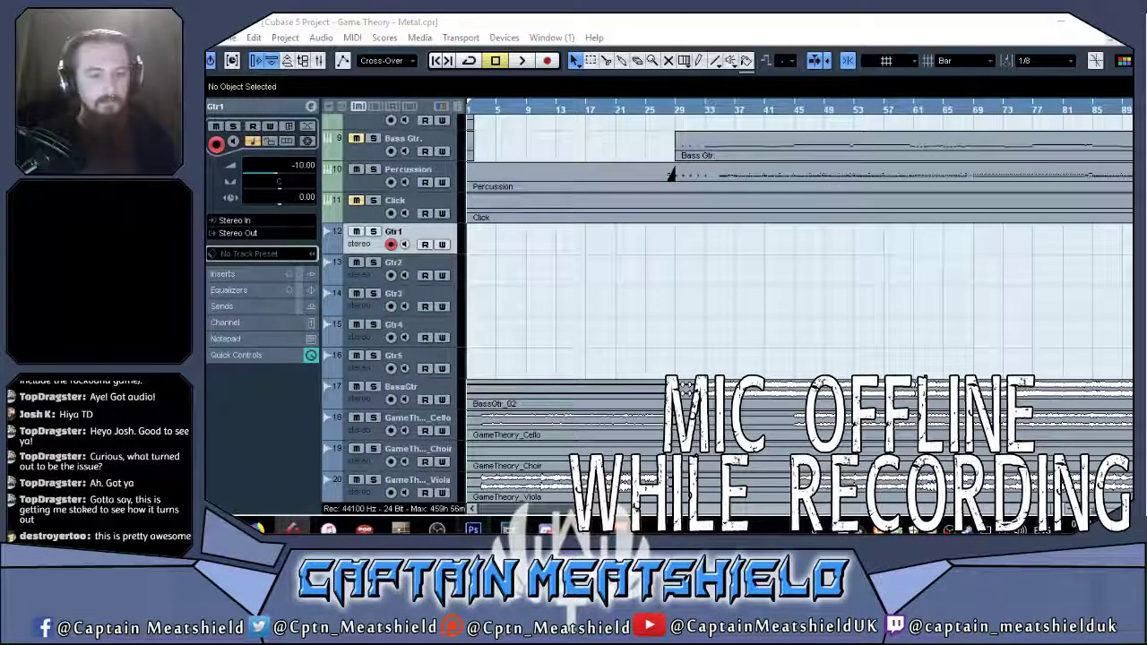
Switch to POD Farm, adjust the master volume, and load the Meatshield_Rhythm2018 preset from the recent tones.
key("alt+Tab")
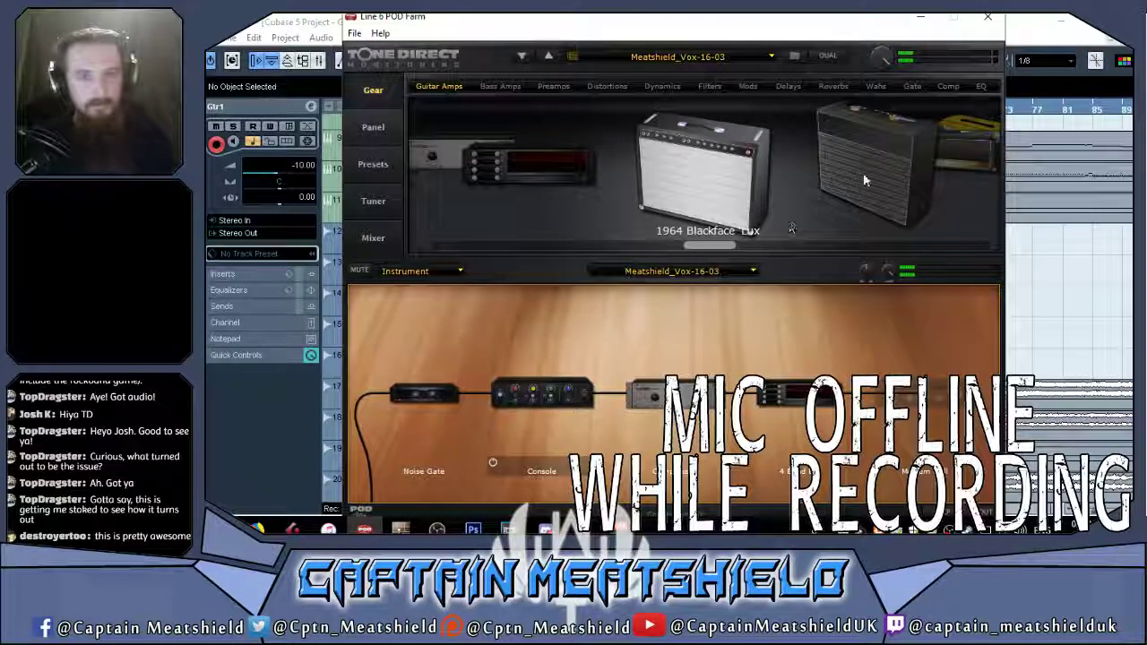
mouse_move(880, 59)
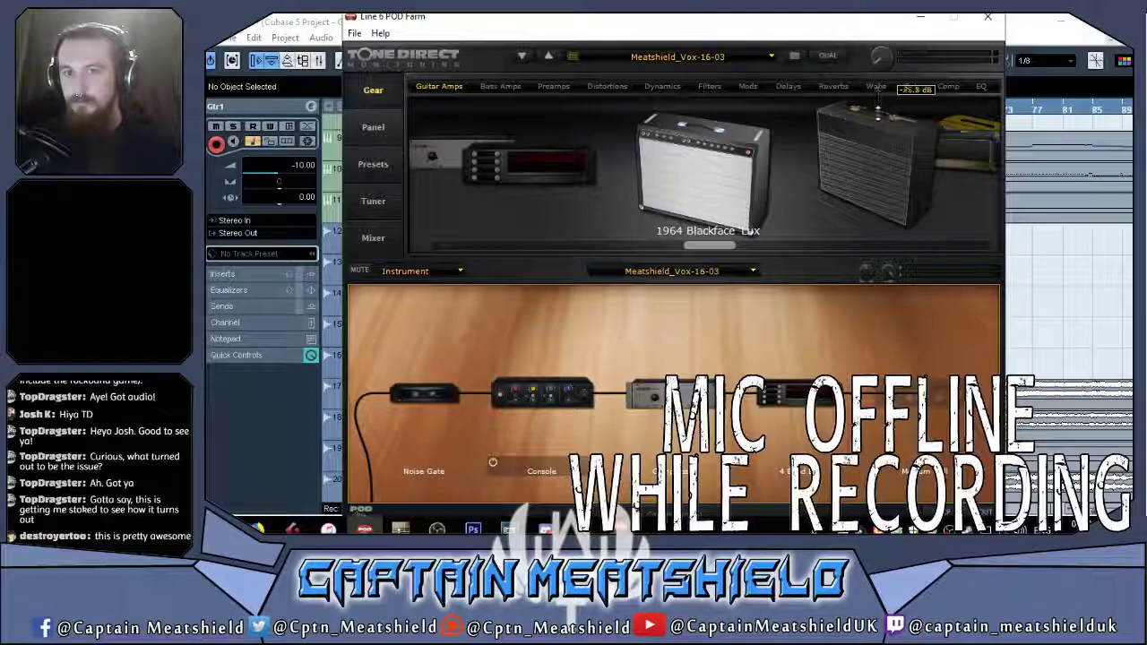
left_click_drag(879, 57, 879, 41)
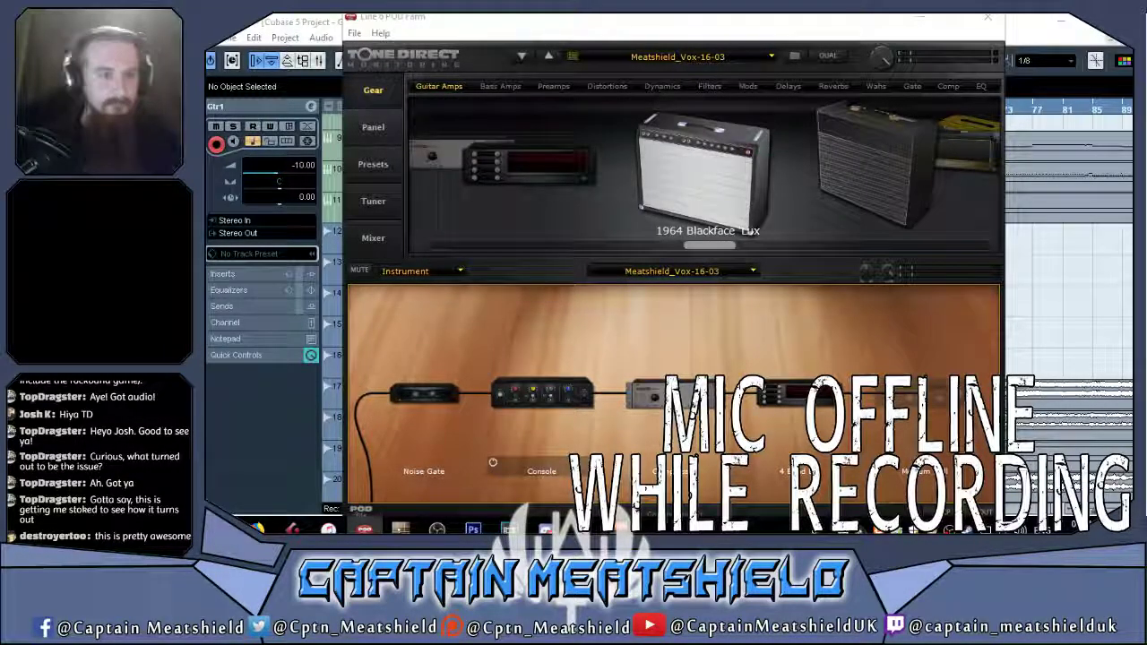
left_click(387, 162)
left_click(436, 135)
left_click(663, 209)
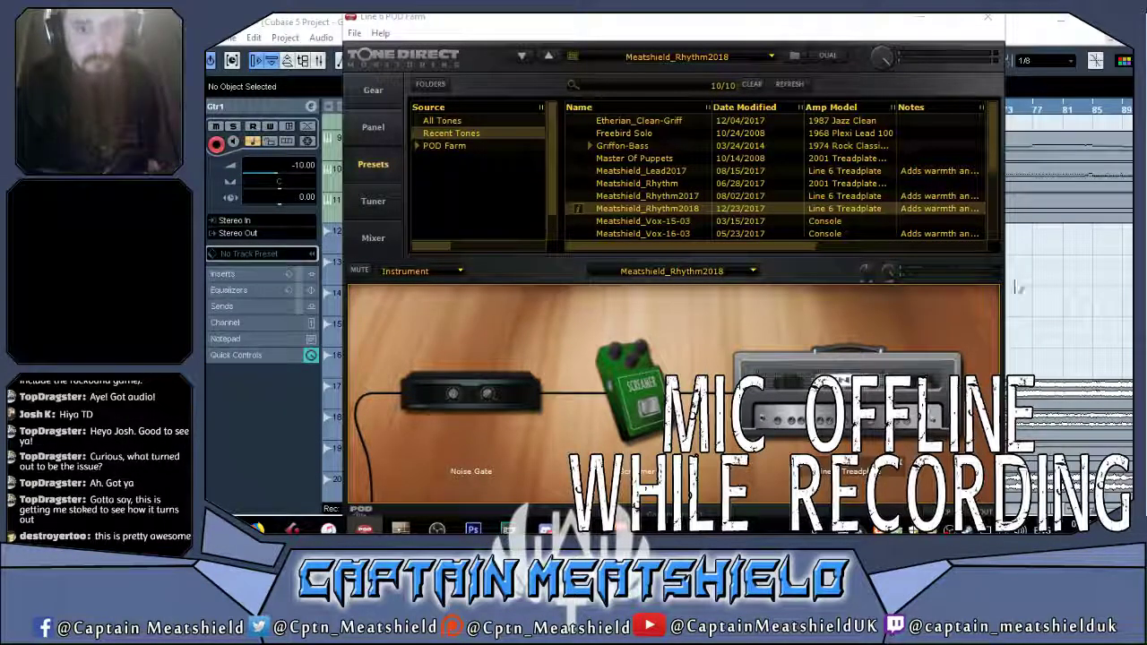
left_click(919, 20)
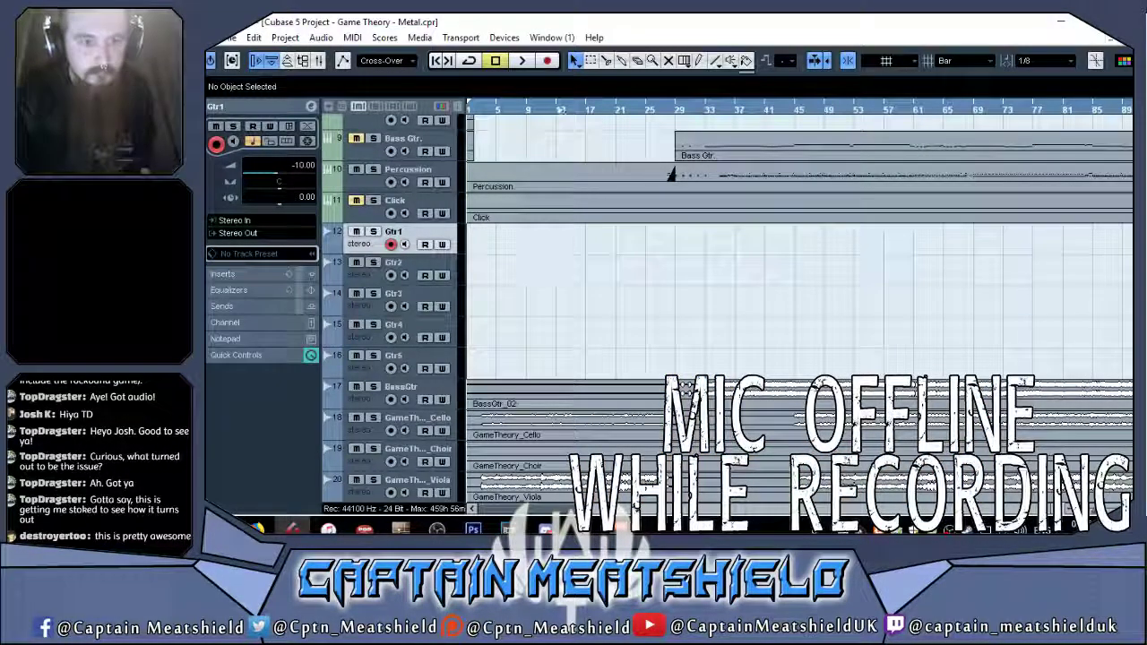
Turn the Cubase metronome on.
left_click(420, 38)
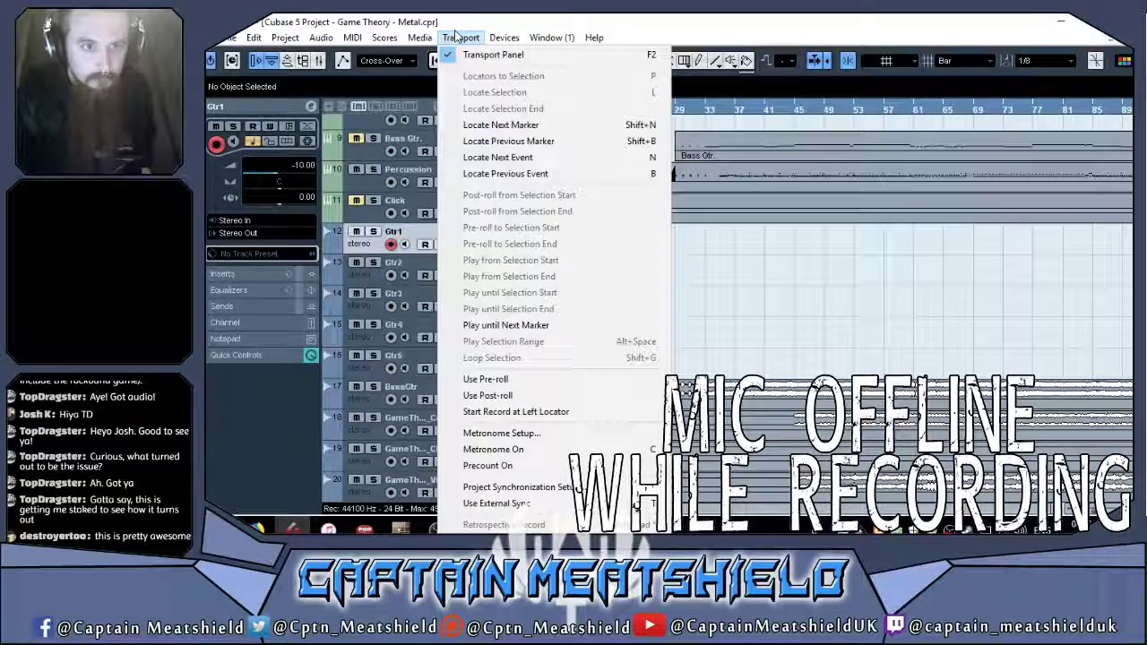
left_click(549, 451)
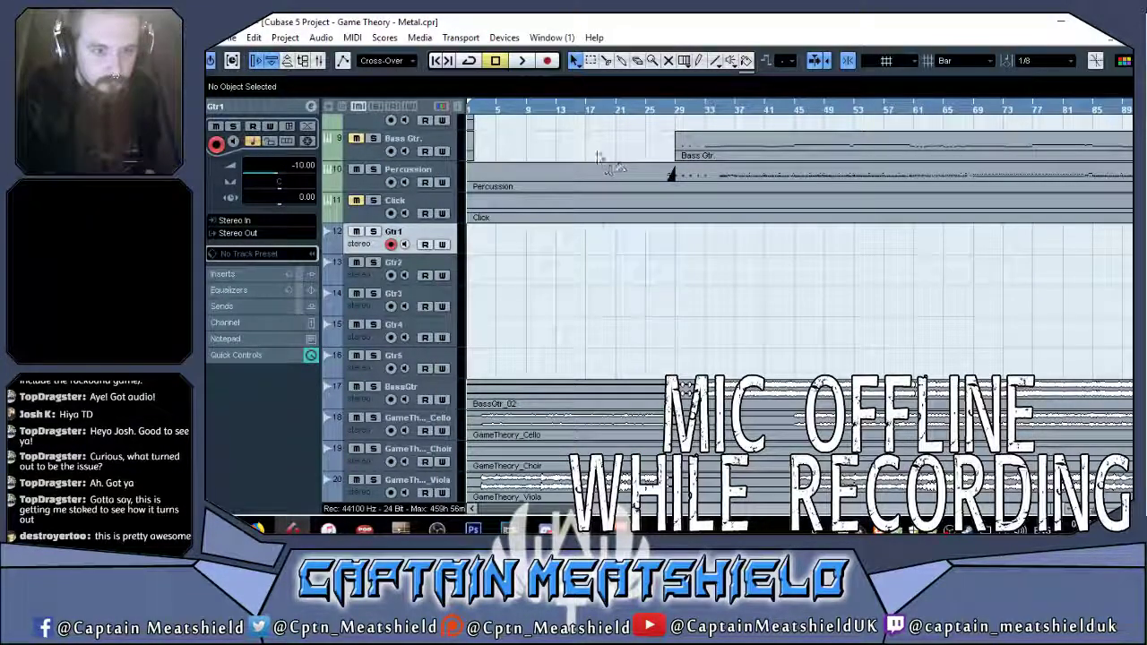
Record a Gtr1 take from the start of the project while following the Gtr. 1 tablature in Guitar Pro, and stop it.
scroll(507, 257, "up", 5)
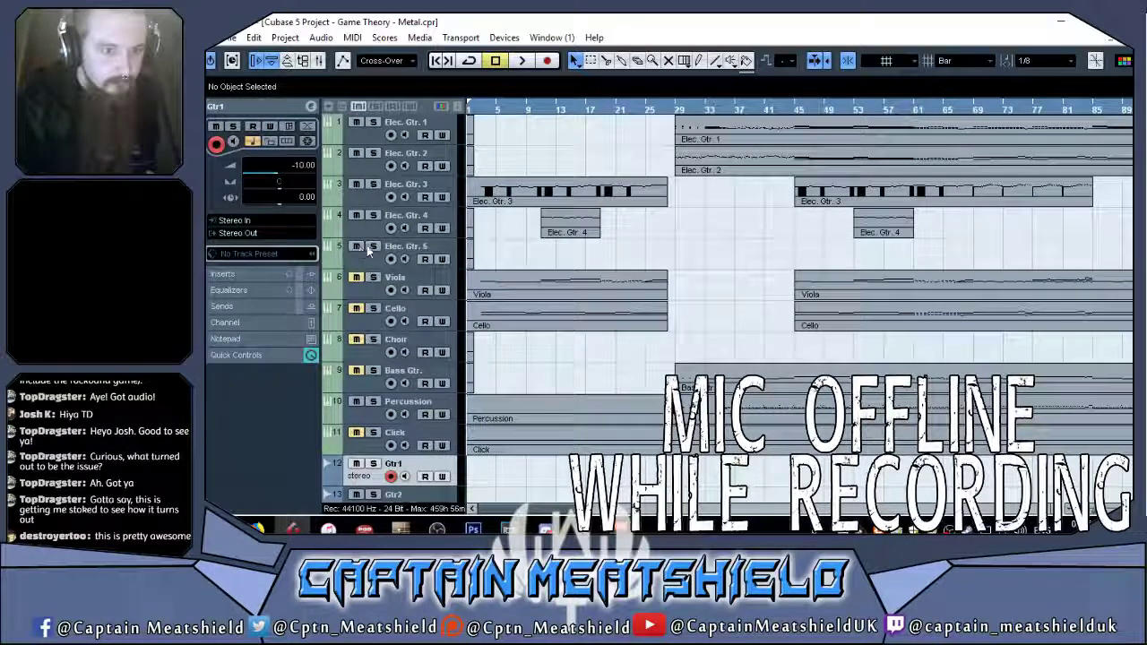
left_click(546, 61)
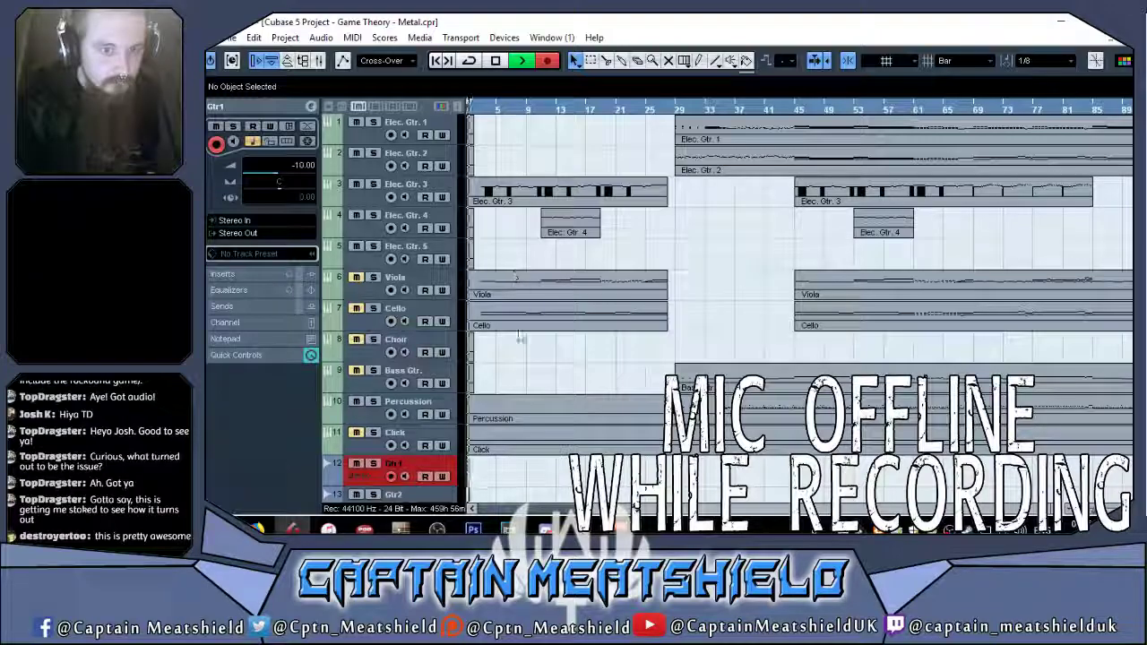
key("alt+Tab")
scroll(661, 349, "up", 20)
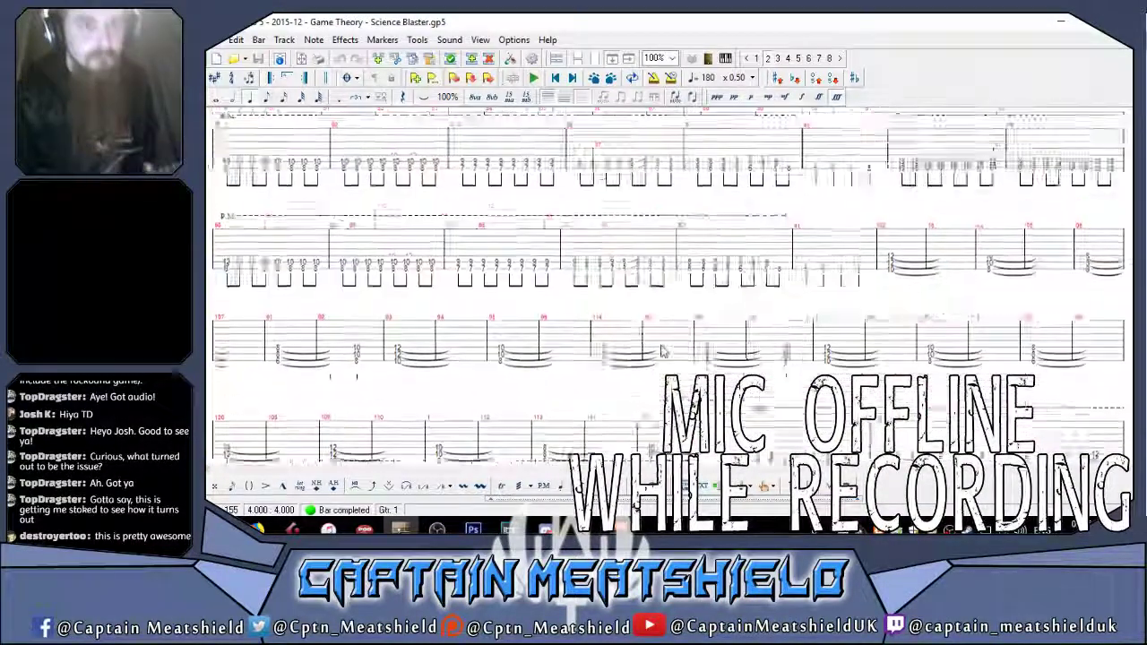
scroll(664, 358, "down", 1)
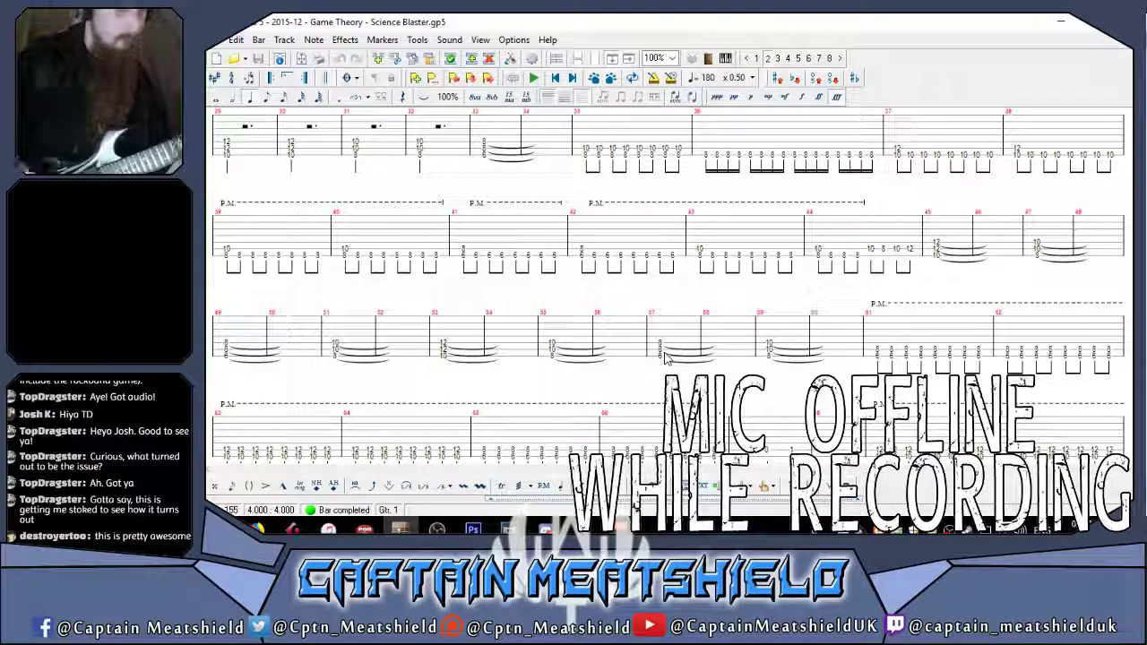
key("alt+Tab")
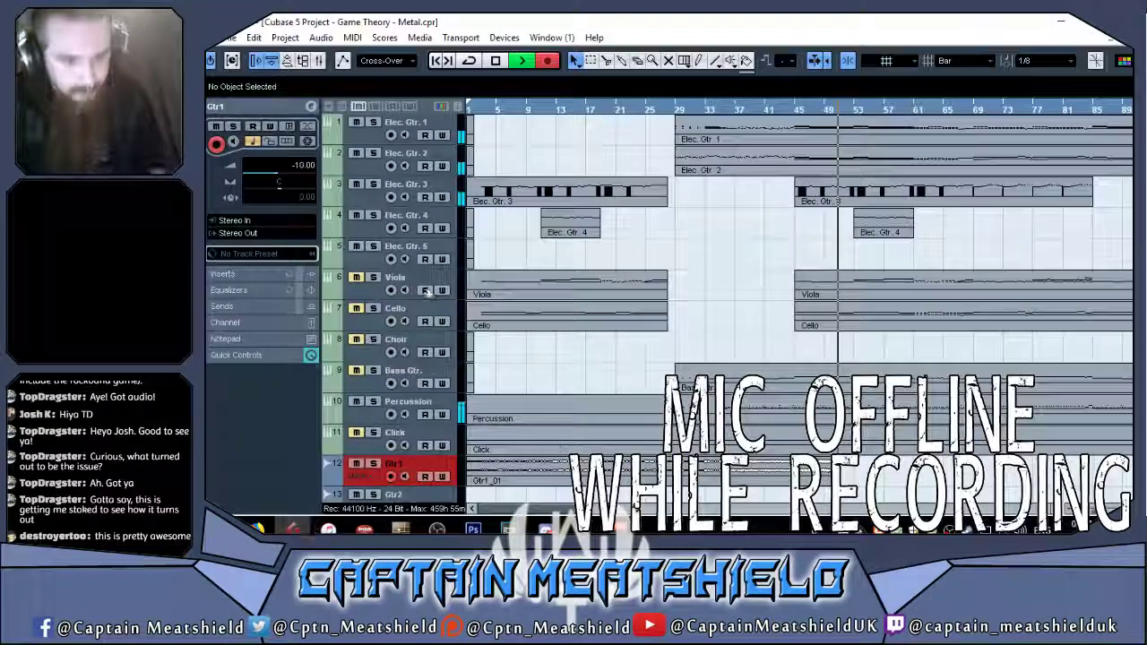
left_click(495, 60)
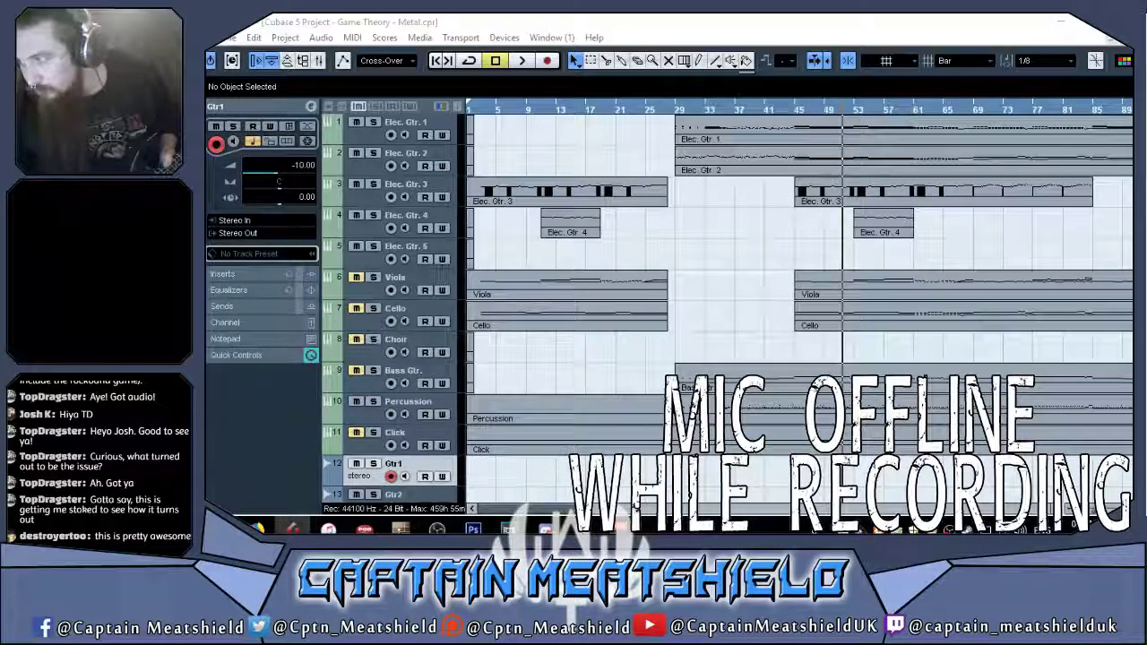
Record another Gtr1 take starting at bar 25 and stop it at bar 40.
left_click(292, 528)
left_click_drag(668, 20, 208, 54)
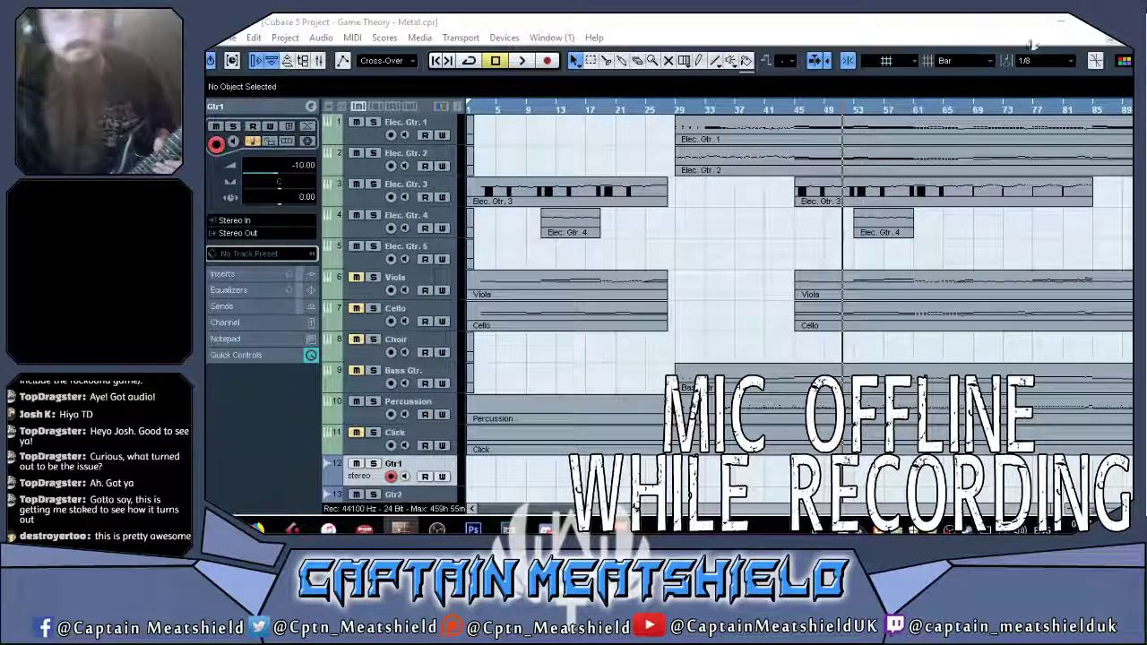
left_click(654, 113)
left_click(547, 61)
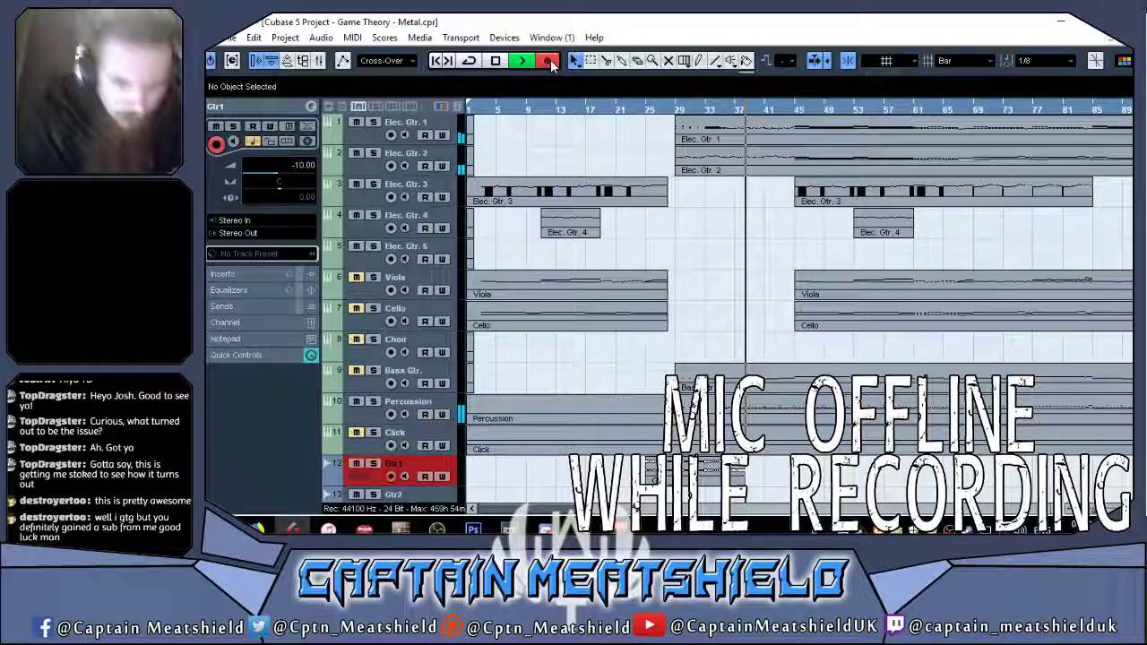
left_click(496, 60)
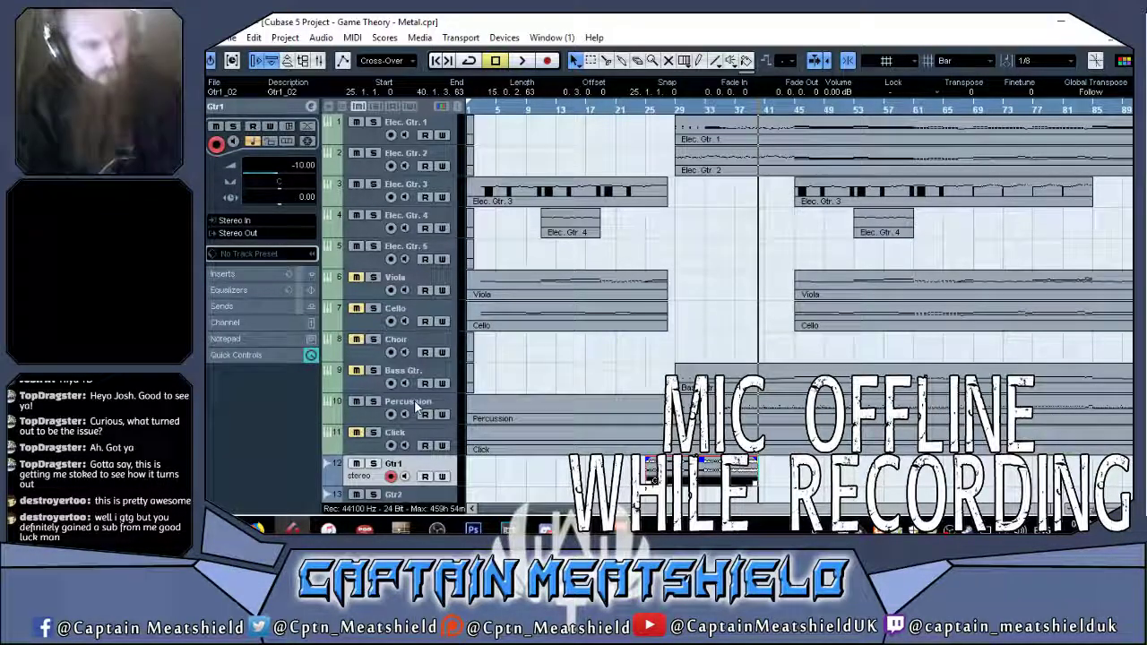
Check the channels in the mixer, and record a short Gtr1 take from bar 40 to bar 44.
key("F3")
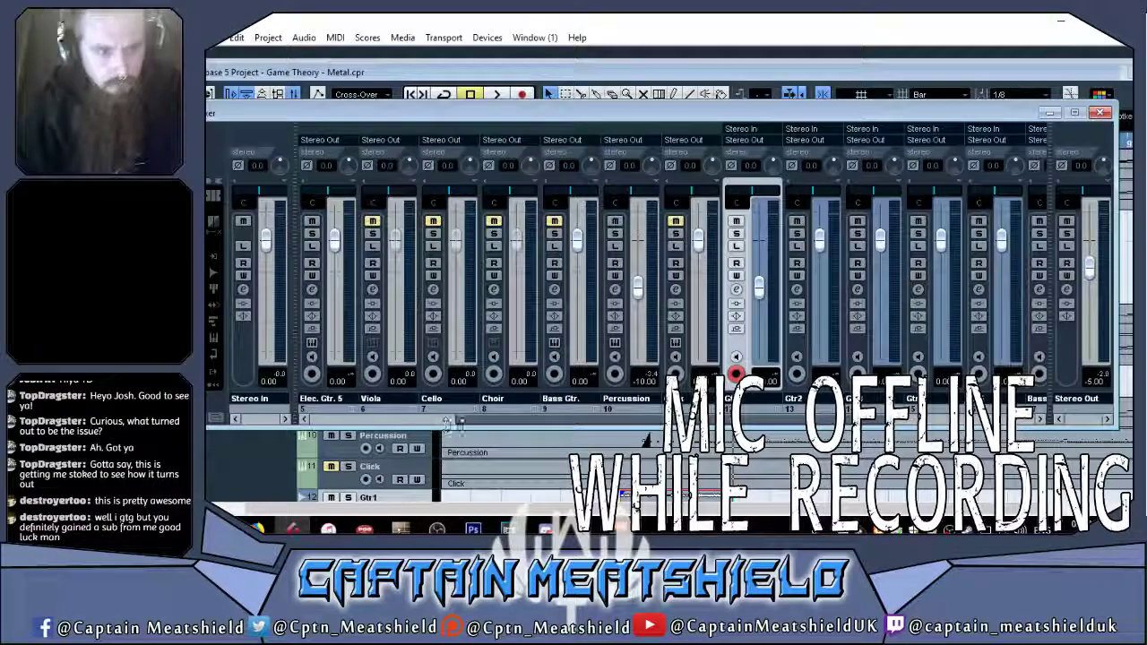
key("F3")
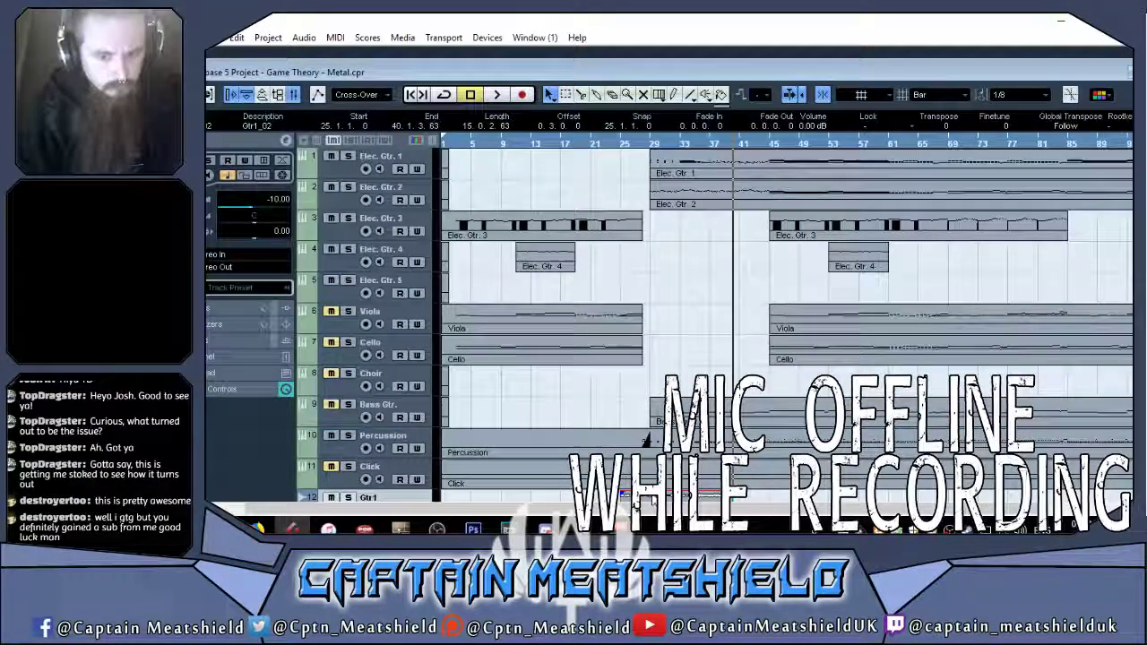
key("F3")
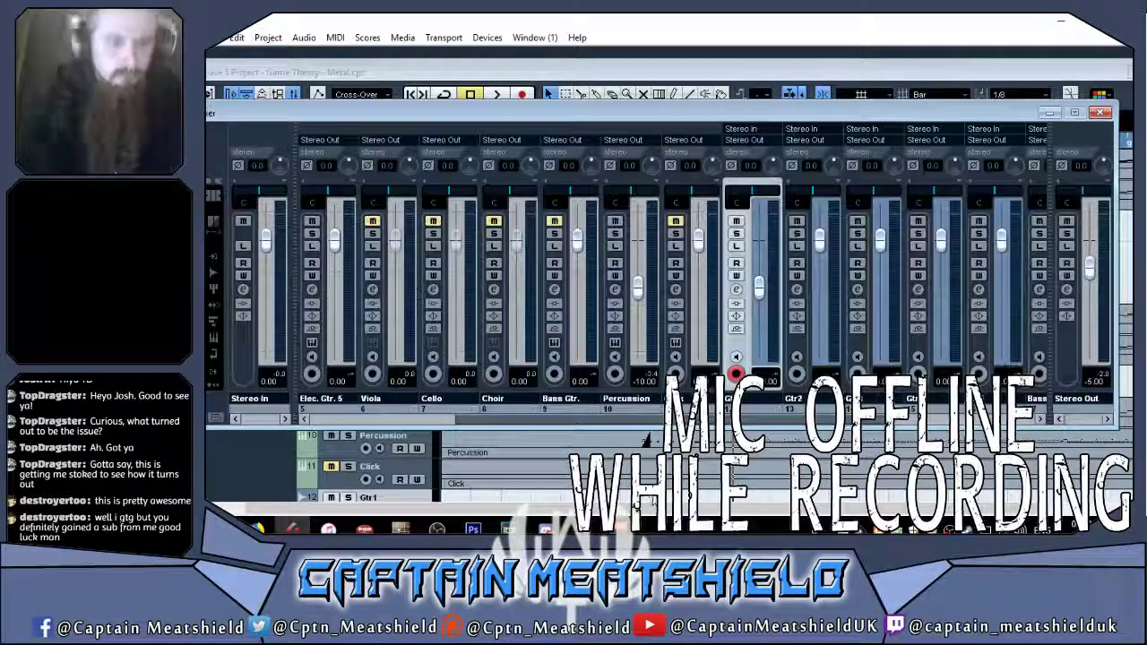
left_click(523, 95)
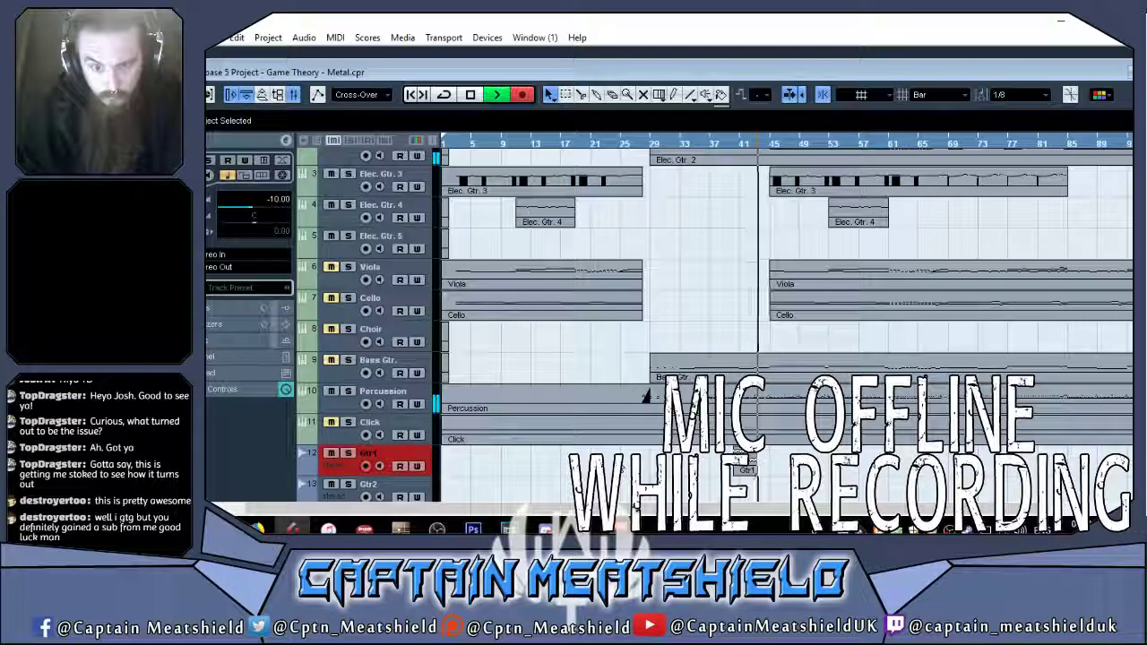
key("space")
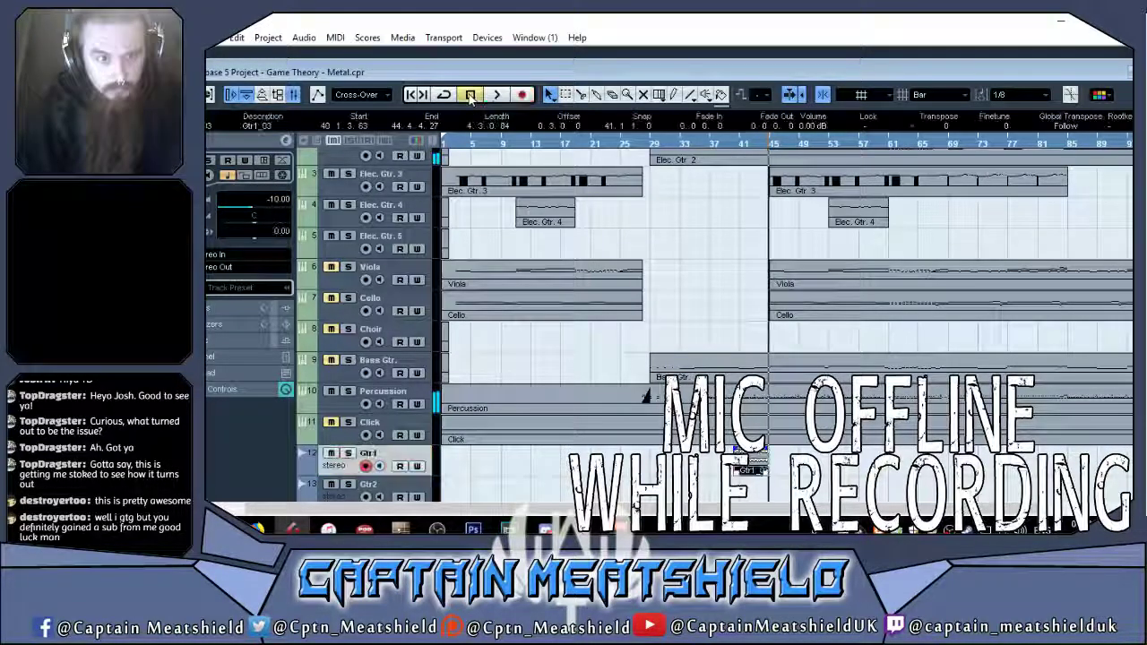
Solo Gtr1, play the short take back from bar 41, and delete its clip.
left_click(349, 453)
left_click(741, 145)
key("space")
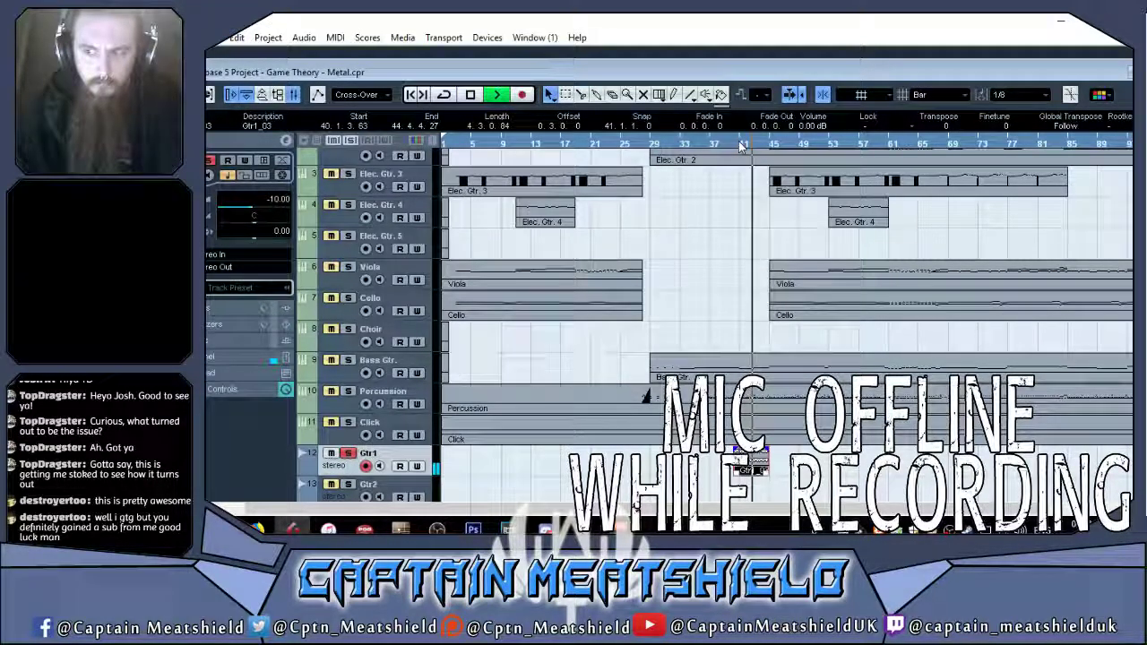
key("space")
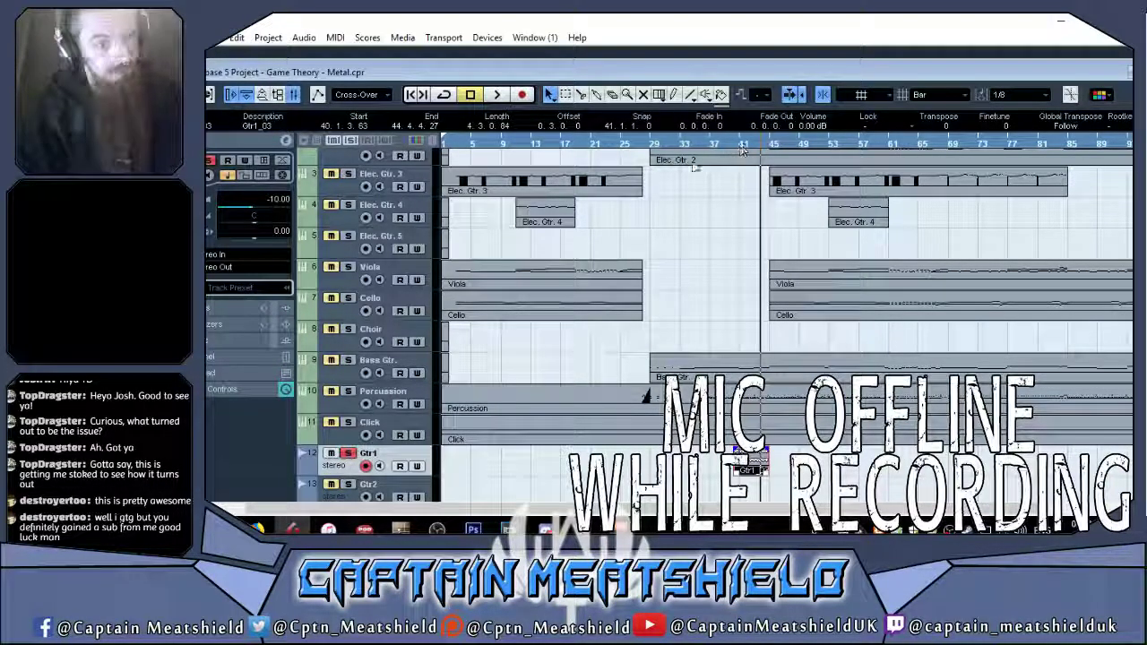
key("Delete")
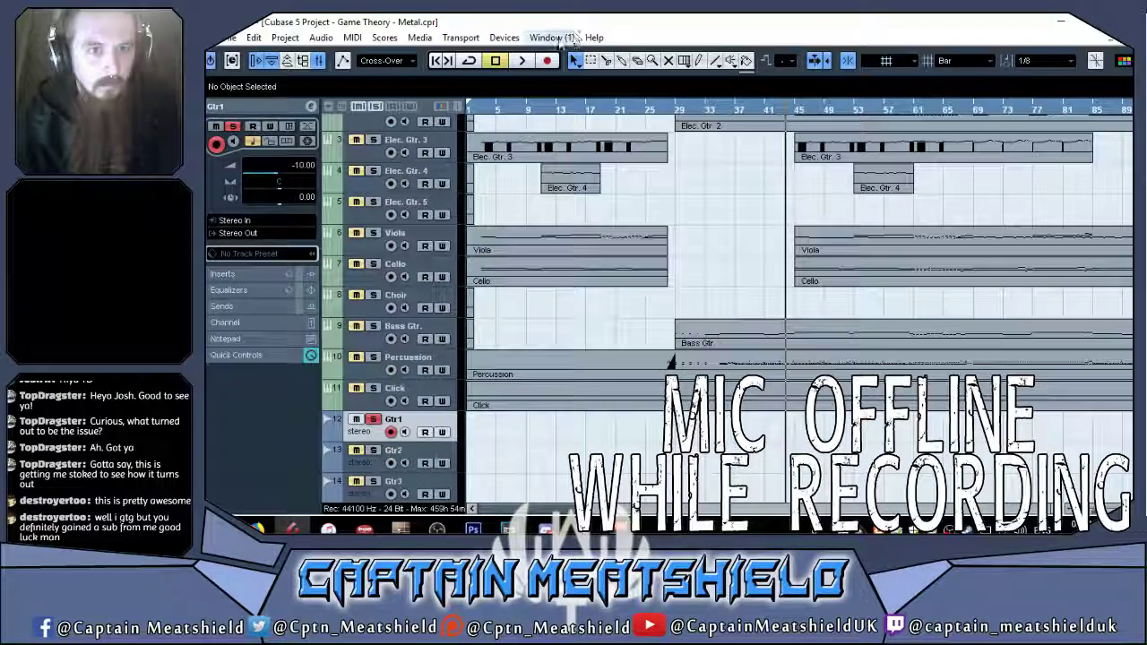
Check the VST Audio System driver and the Voicemeeter Virtual ASIO ports in Device Setup, leaving the settings as they are.
left_click(557, 39)
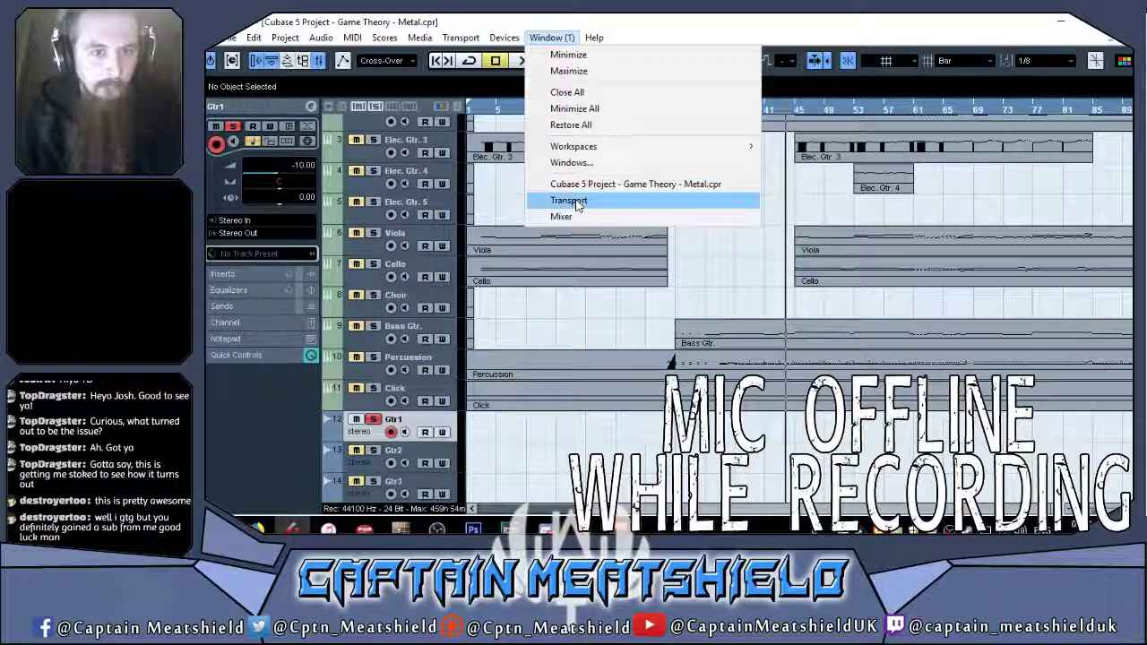
mouse_move(503, 38)
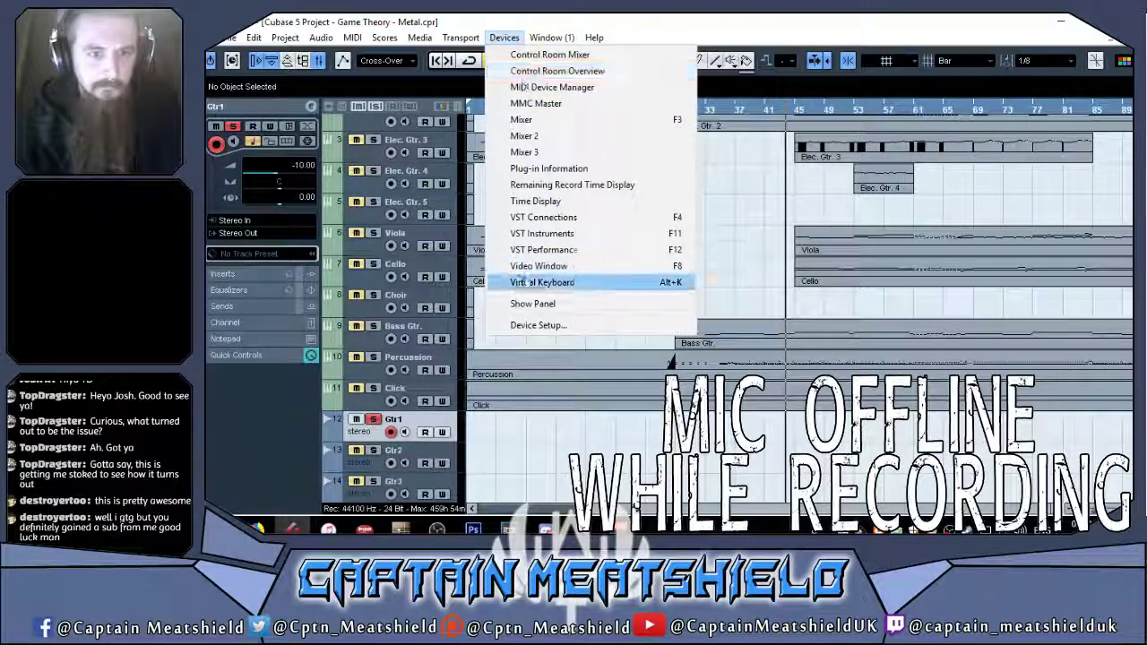
left_click(540, 325)
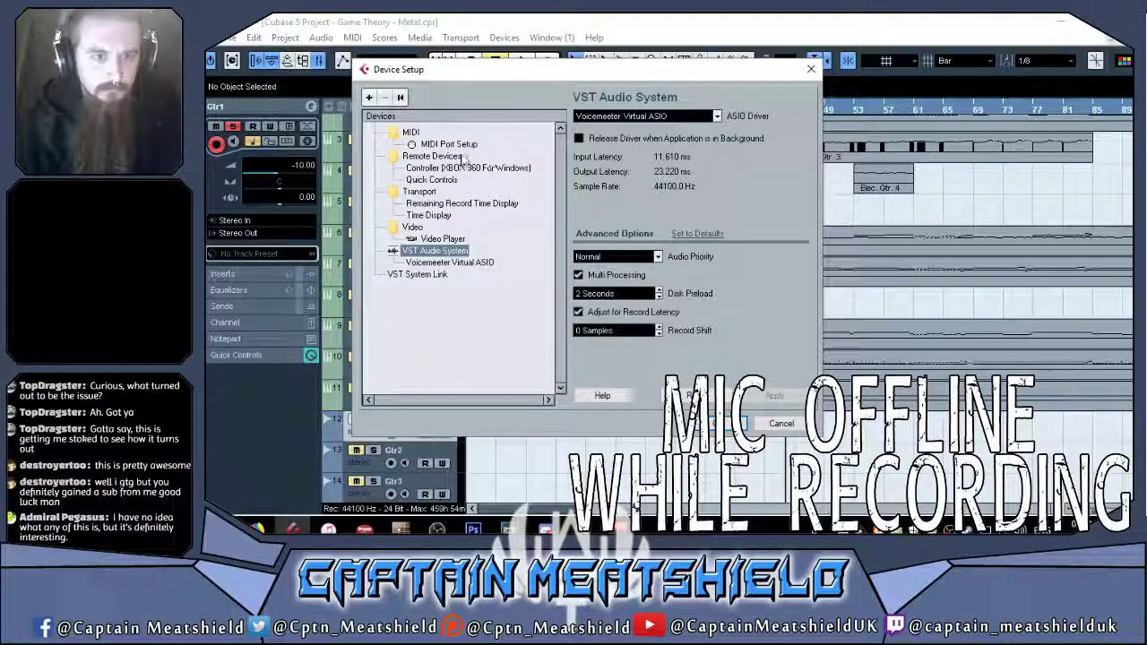
left_click(448, 261)
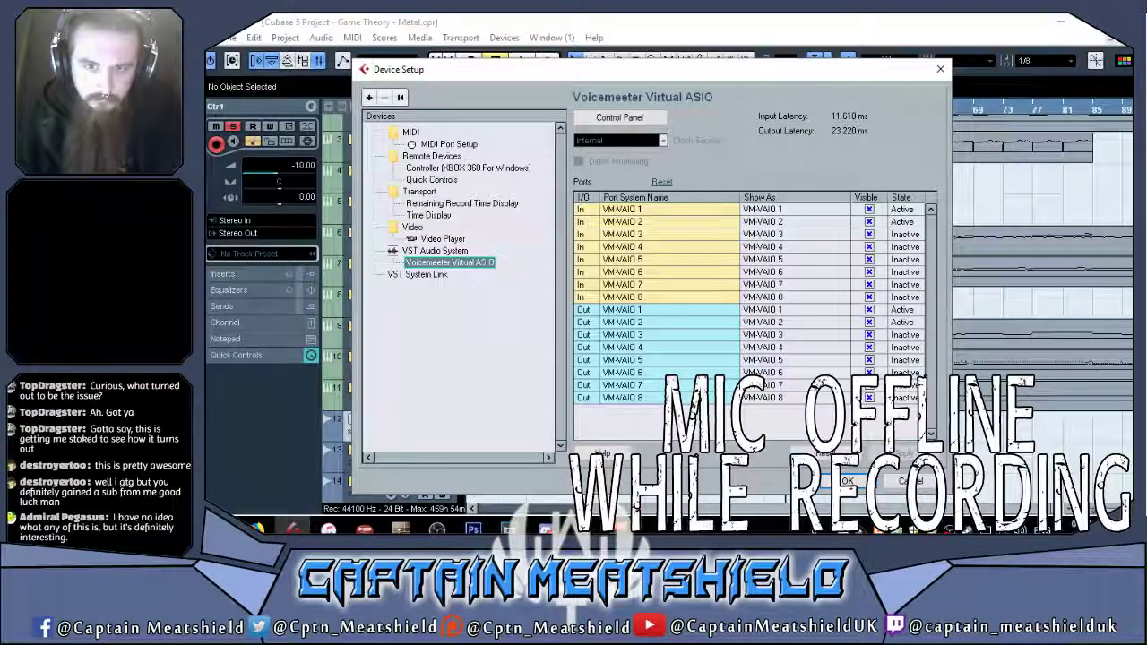
left_click(928, 487)
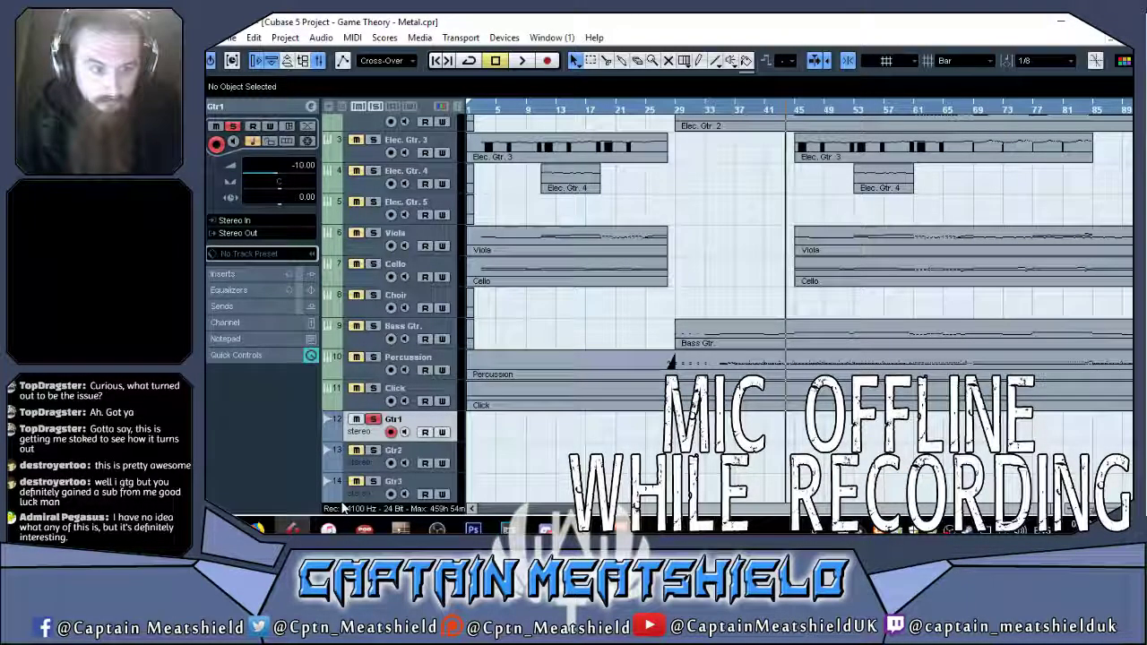
Switch to Voicemeeter, set Hardware Input 2 to WDM: Digital Audio Interface (3- Line 6 UX1), and return to the Cubase project.
left_click(618, 529)
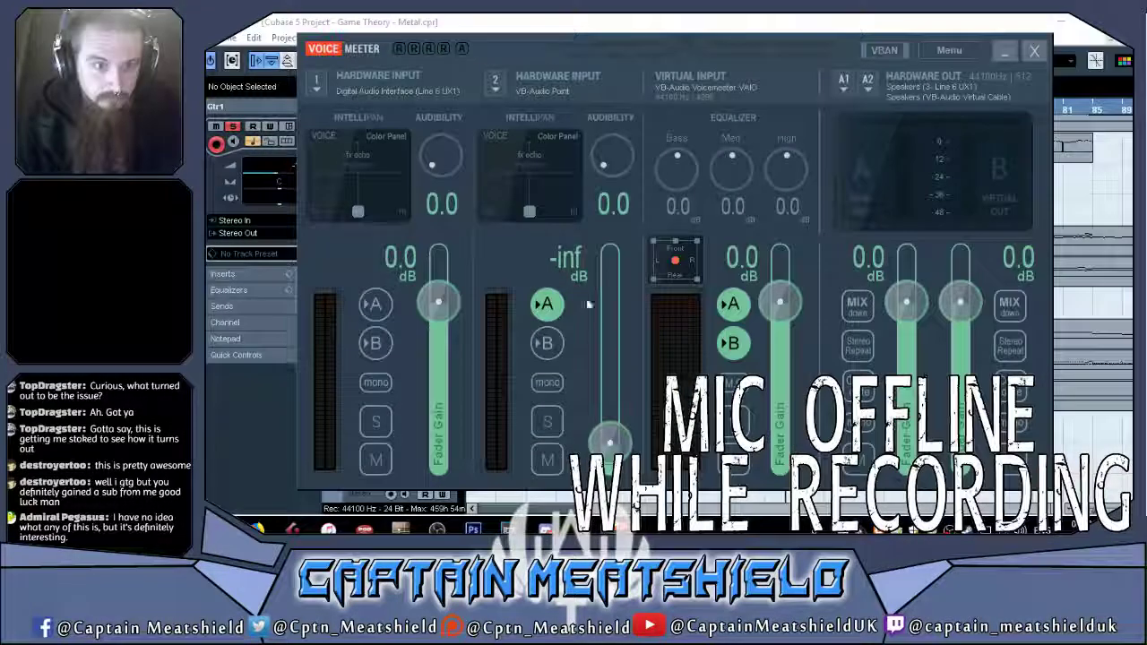
left_click(530, 95)
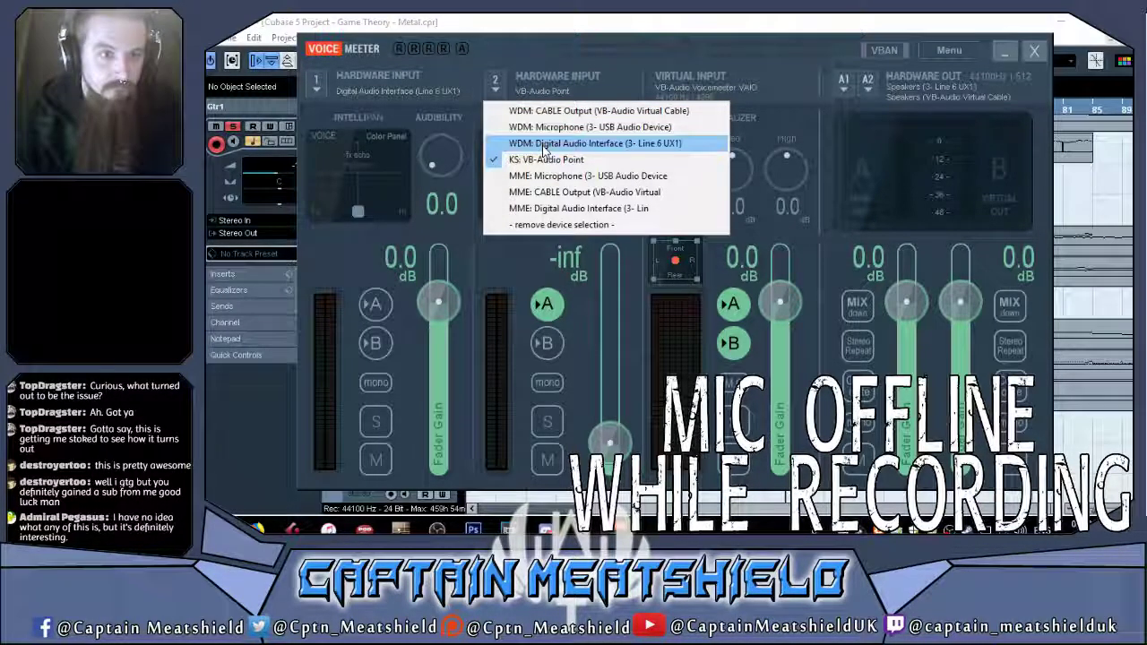
left_click(542, 144)
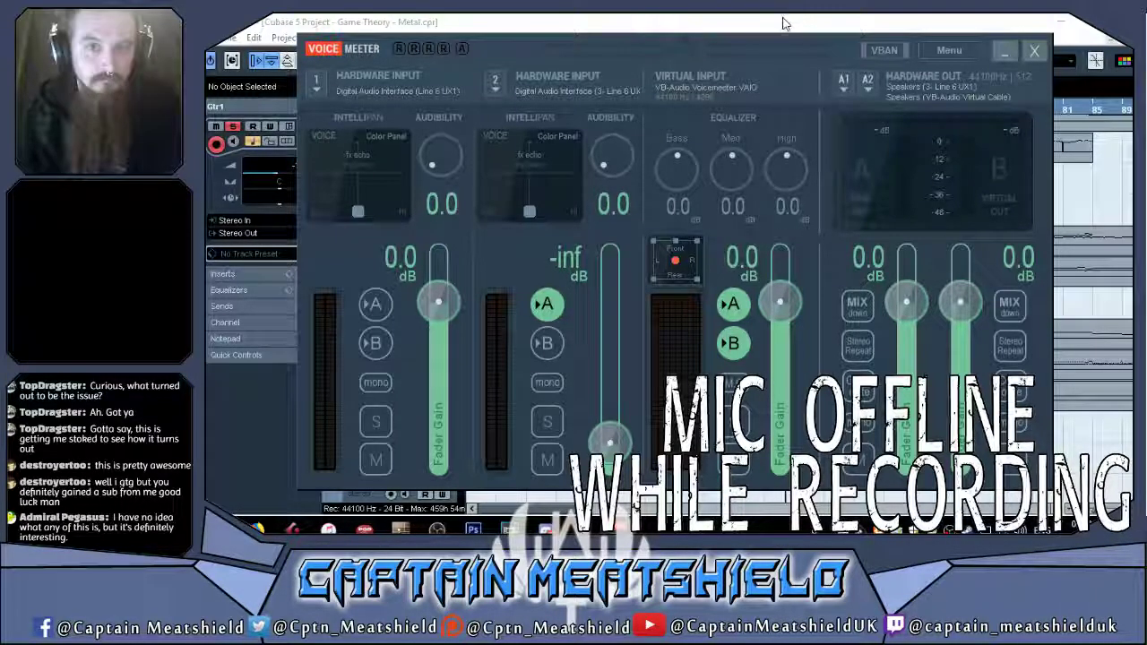
left_click(779, 22)
Record a short Gtr1 test take from bar 14 to bar 22.
left_click(564, 129)
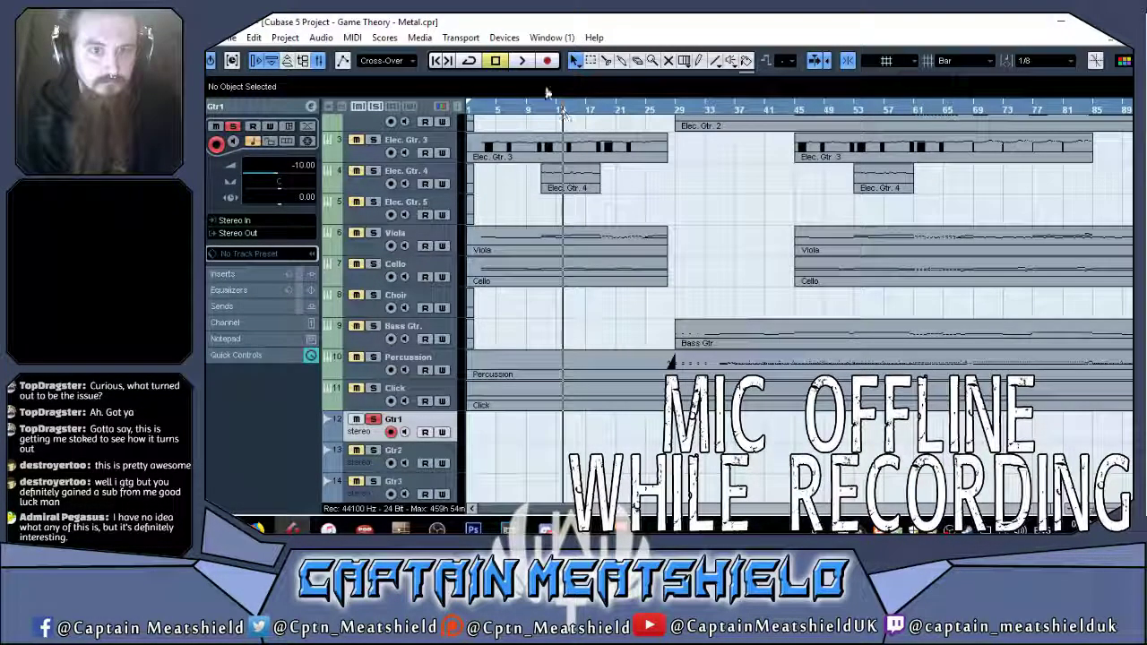
left_click(547, 60)
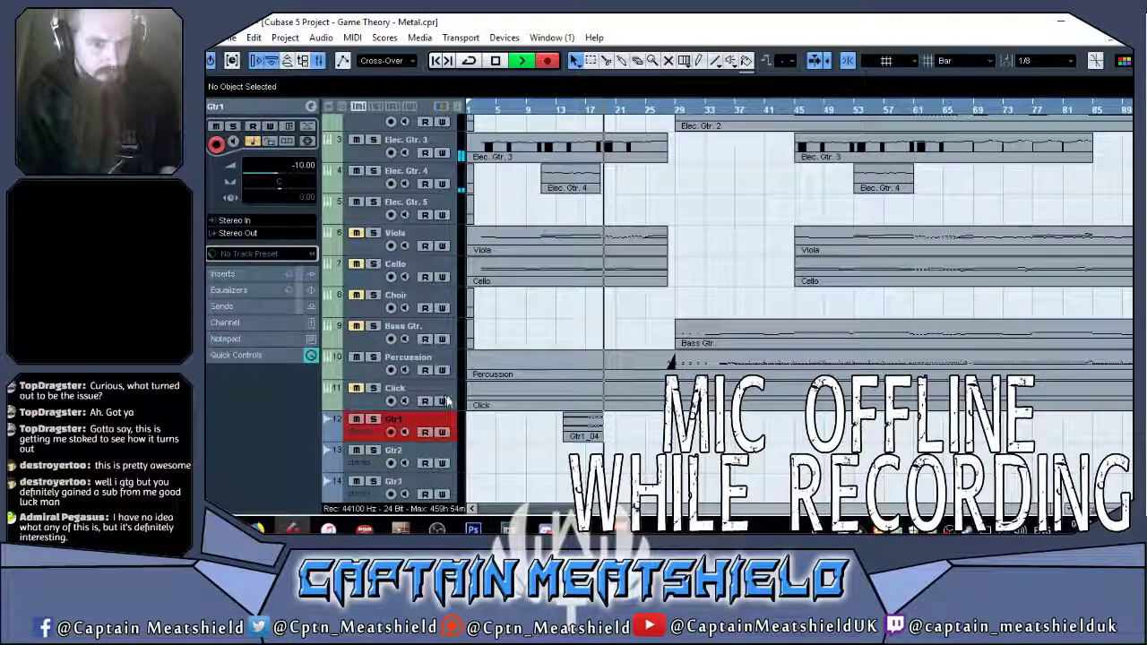
left_click(495, 61)
Solo Gtr1, play the test take back from bar 16, and delete its clip.
left_click(580, 110)
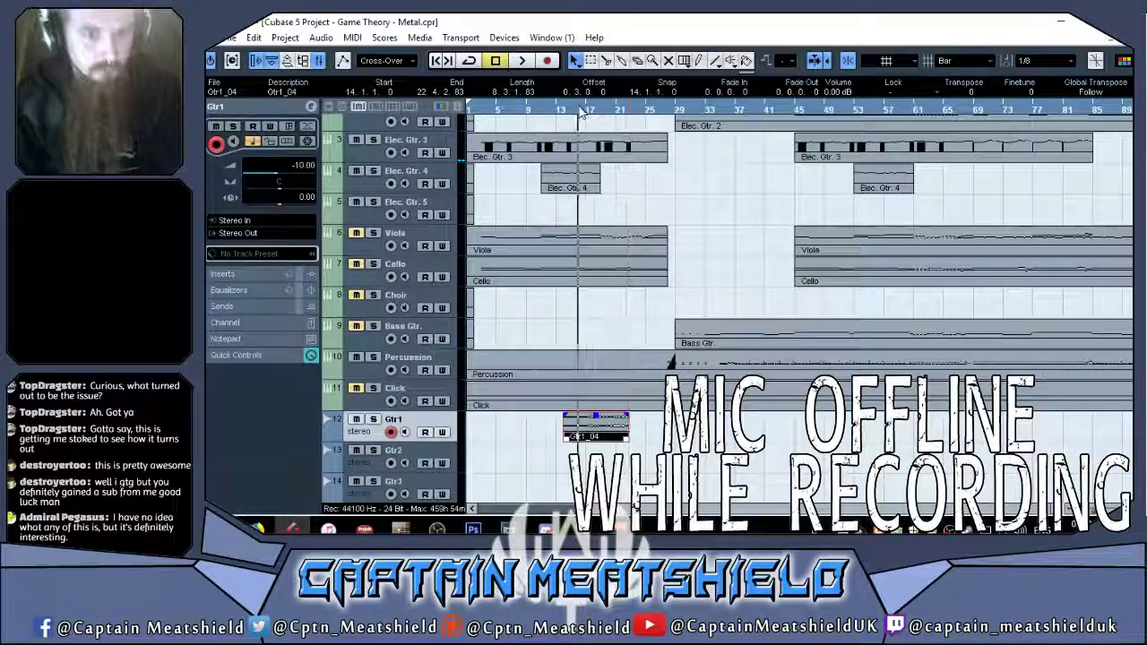
left_click(373, 420)
key("space")
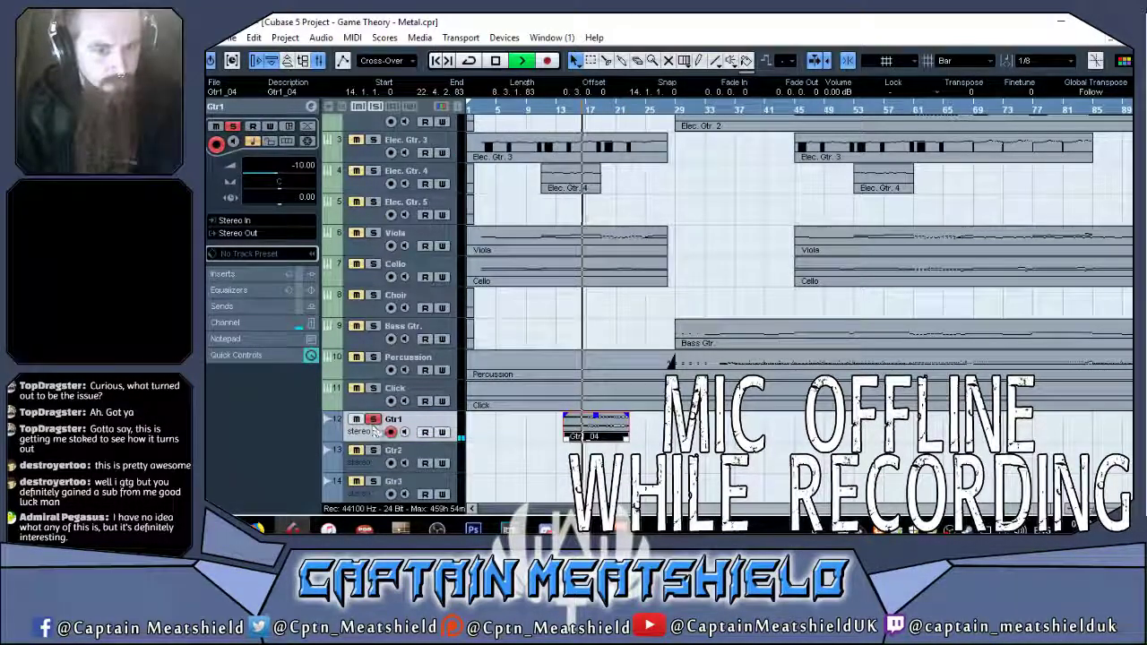
key("space")
key("Delete")
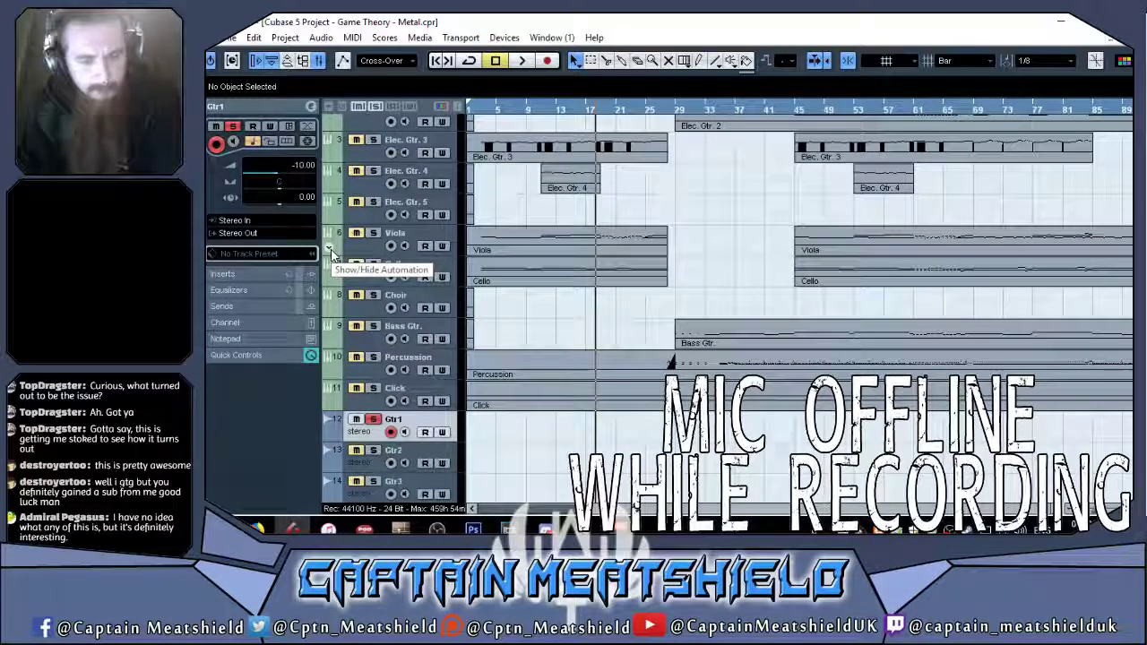
Look over the Voicemeeter routing, load the Meatshield_Vox-16-03 preset in POD Farm, and return to the Cubase project.
left_click(581, 529)
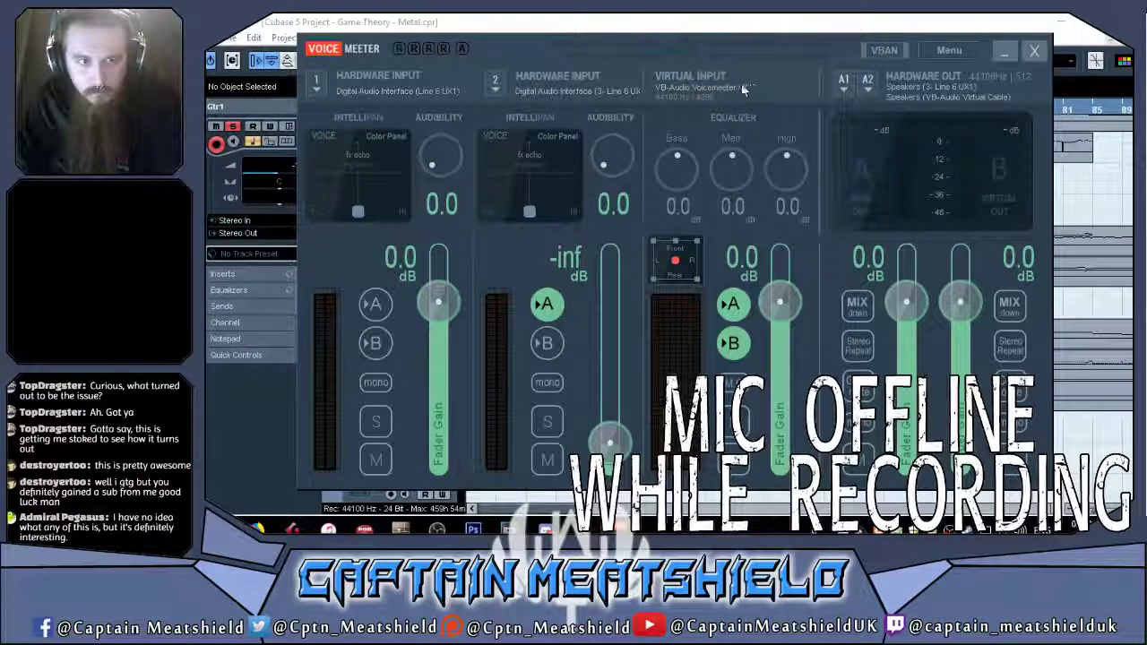
left_click(674, 28)
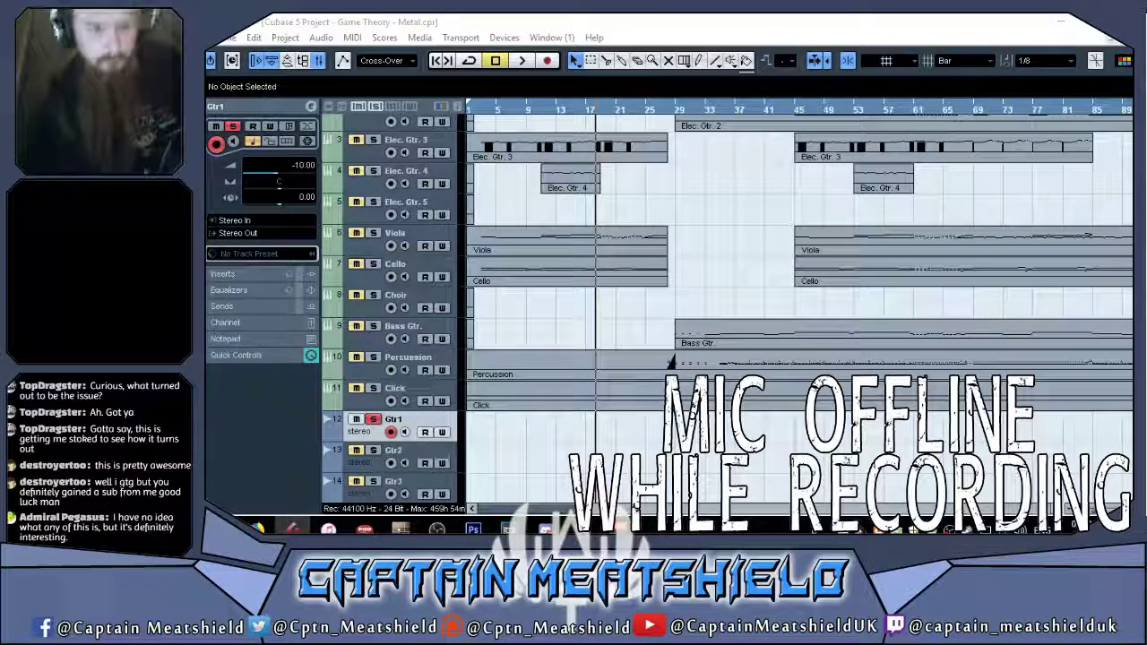
left_click(438, 524)
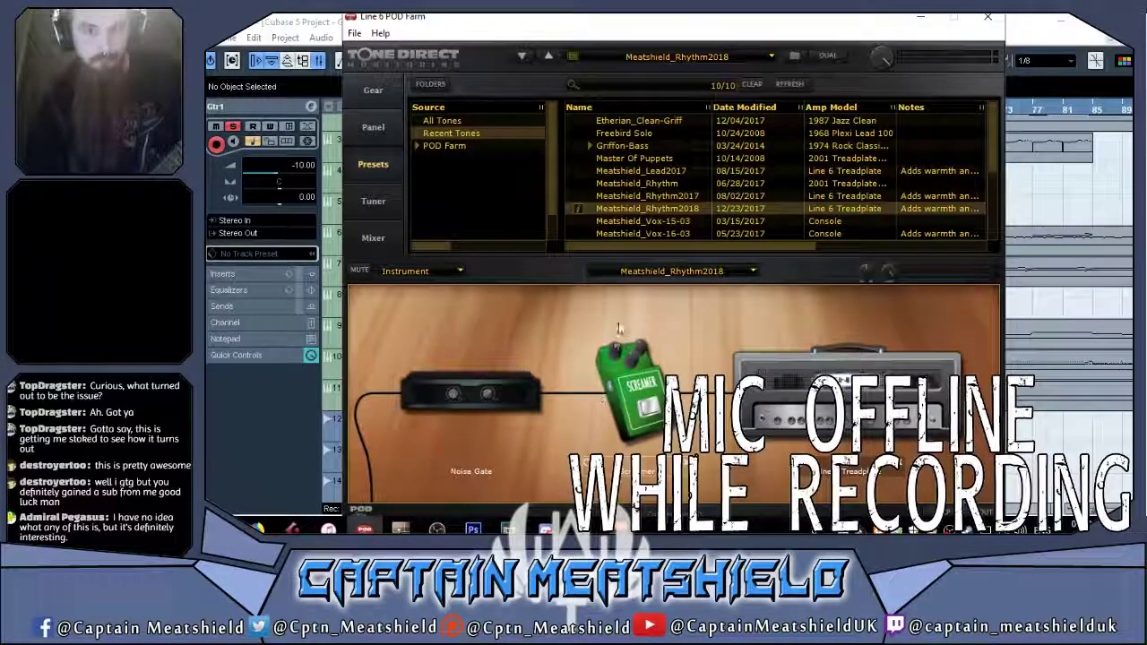
left_click(654, 234)
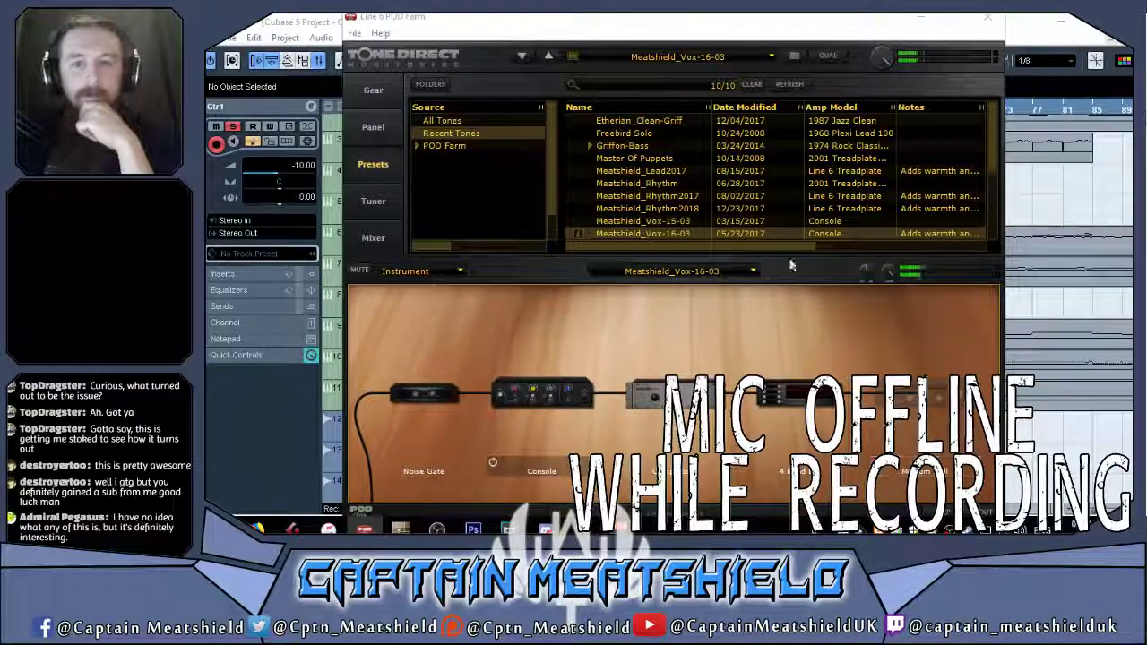
left_click(329, 70)
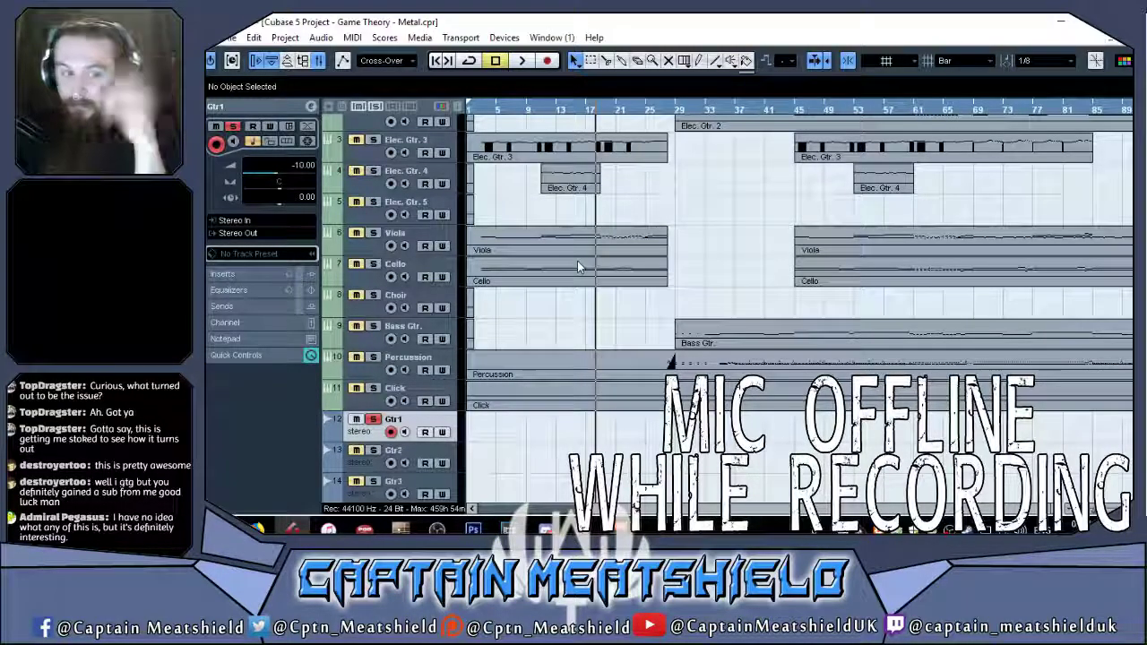
Return from Voicemeeter to the Cubase project, check the channels from Stereo In to Gtr1 in the mixer, and maximize the project window.
scroll(577, 266, "down", 5)
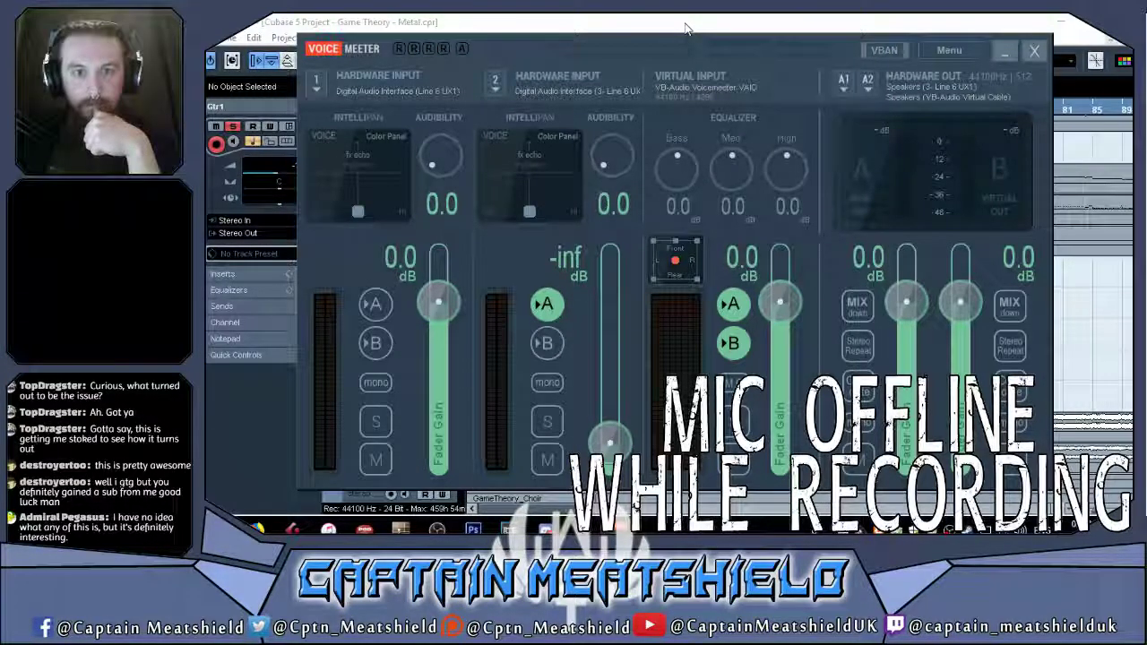
left_click(683, 29)
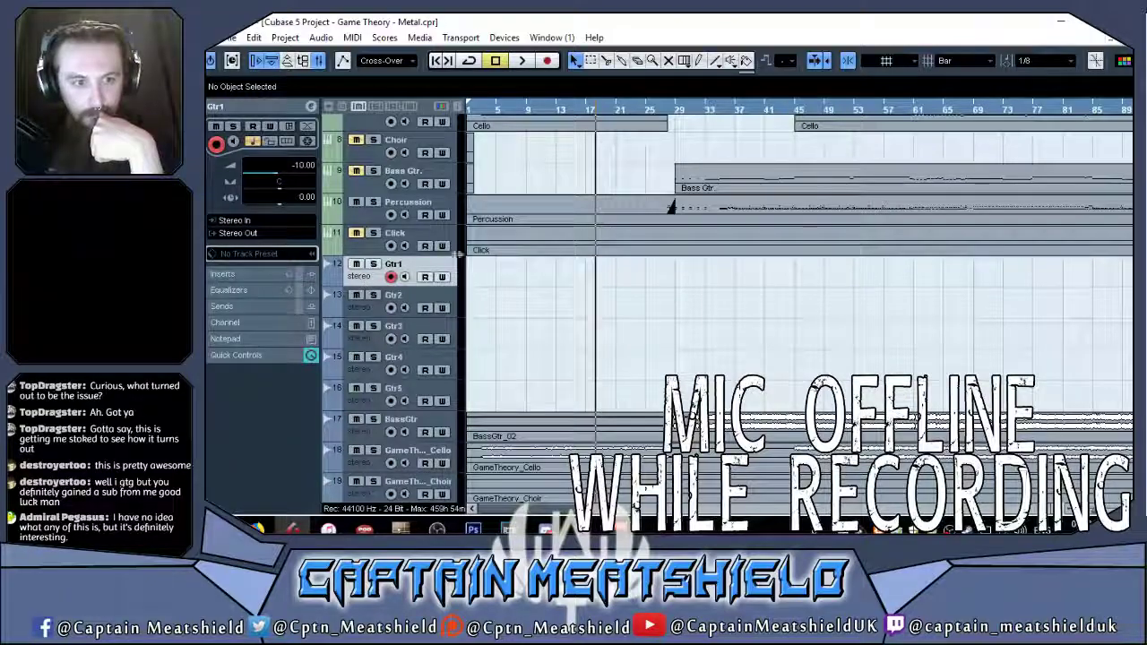
key("F3")
left_click_drag(781, 419, 644, 424)
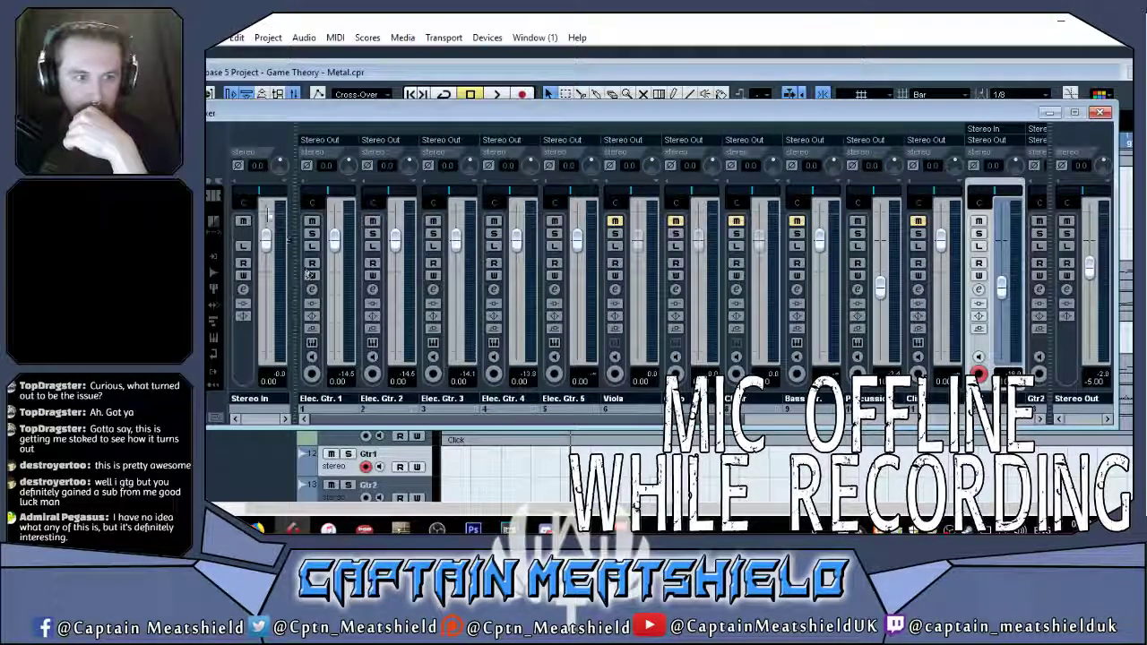
key("F3")
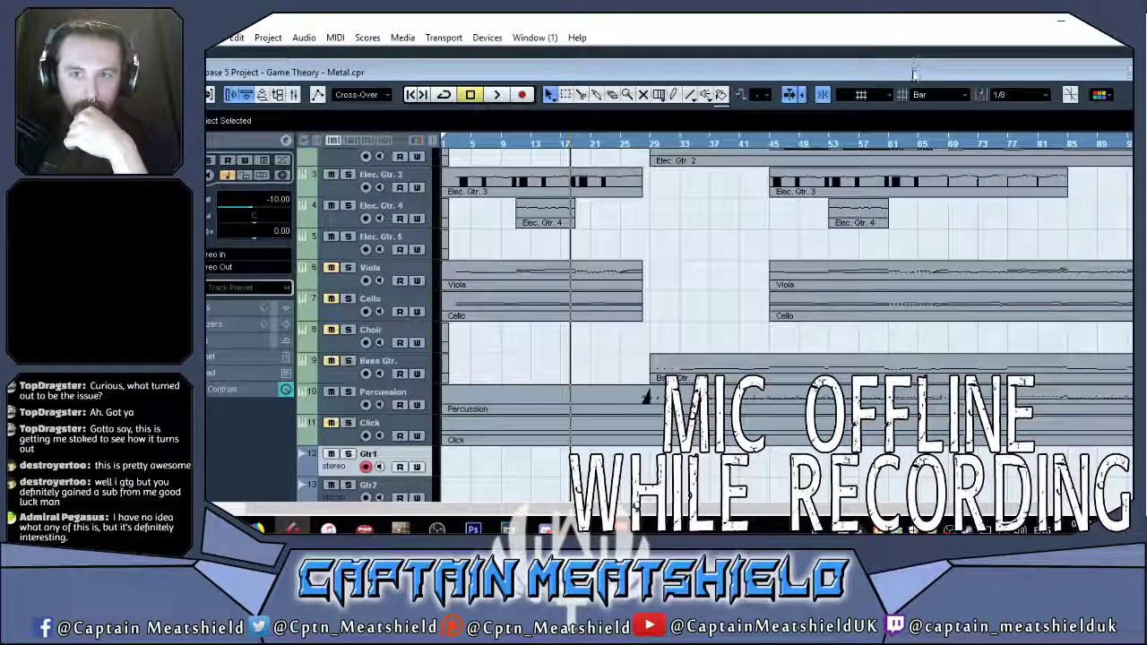
double_click(568, 71)
Review the Voicemeeter Virtual ASIO ports in Device Setup again along with the active POD Farm preset, without changing the device settings.
left_click(564, 40)
mouse_move(497, 41)
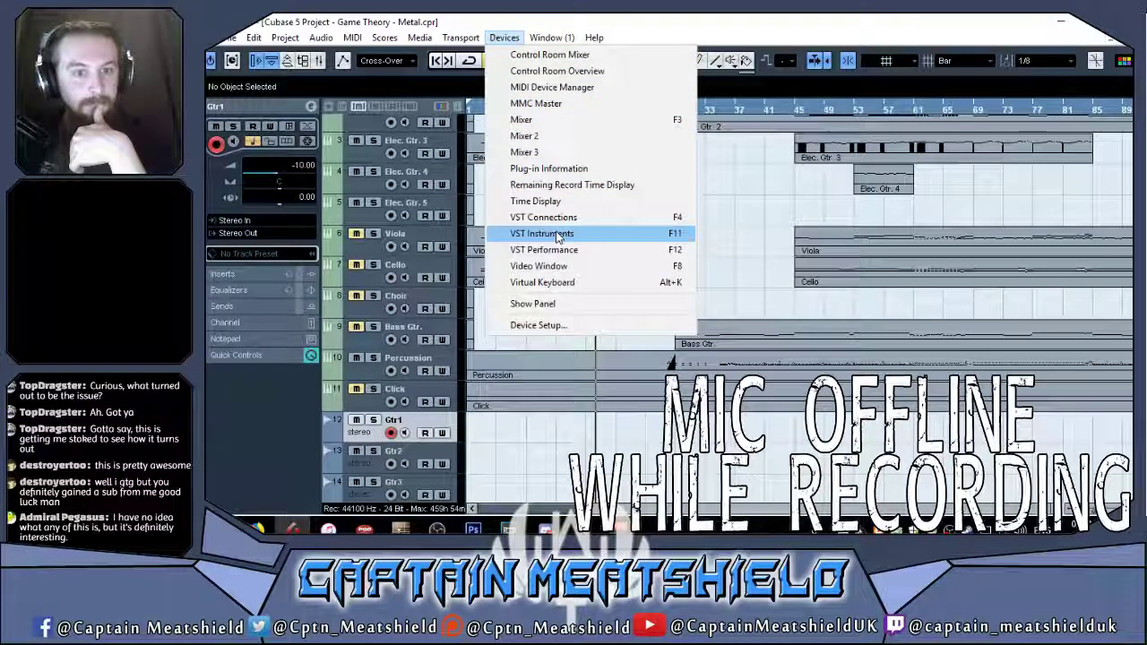
left_click(573, 325)
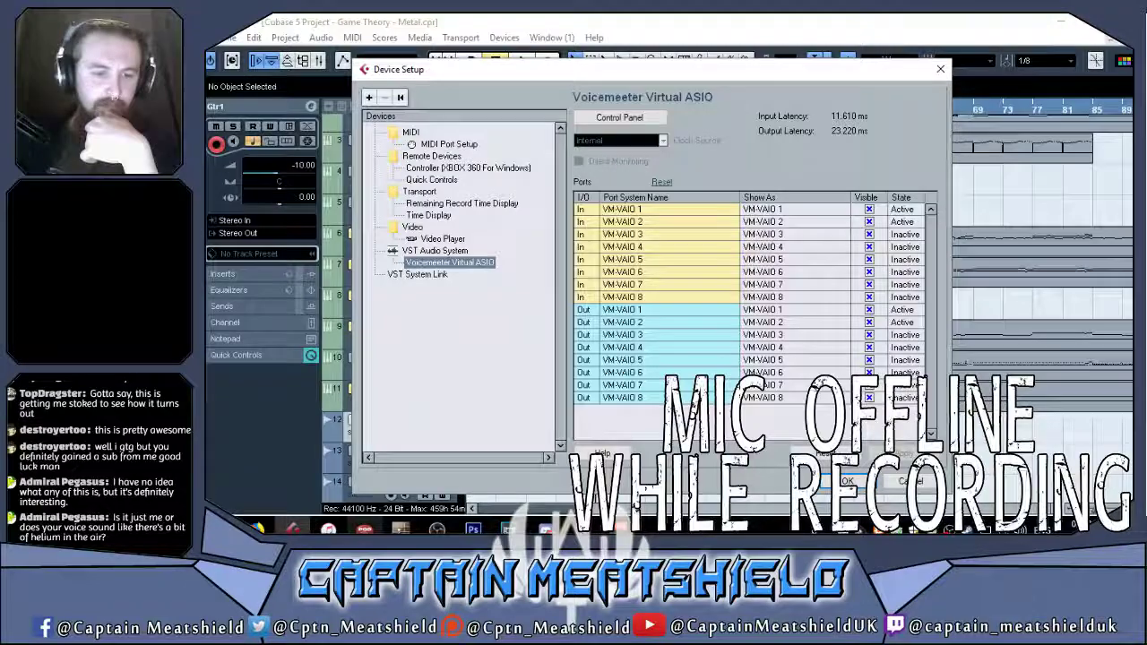
left_click(364, 529)
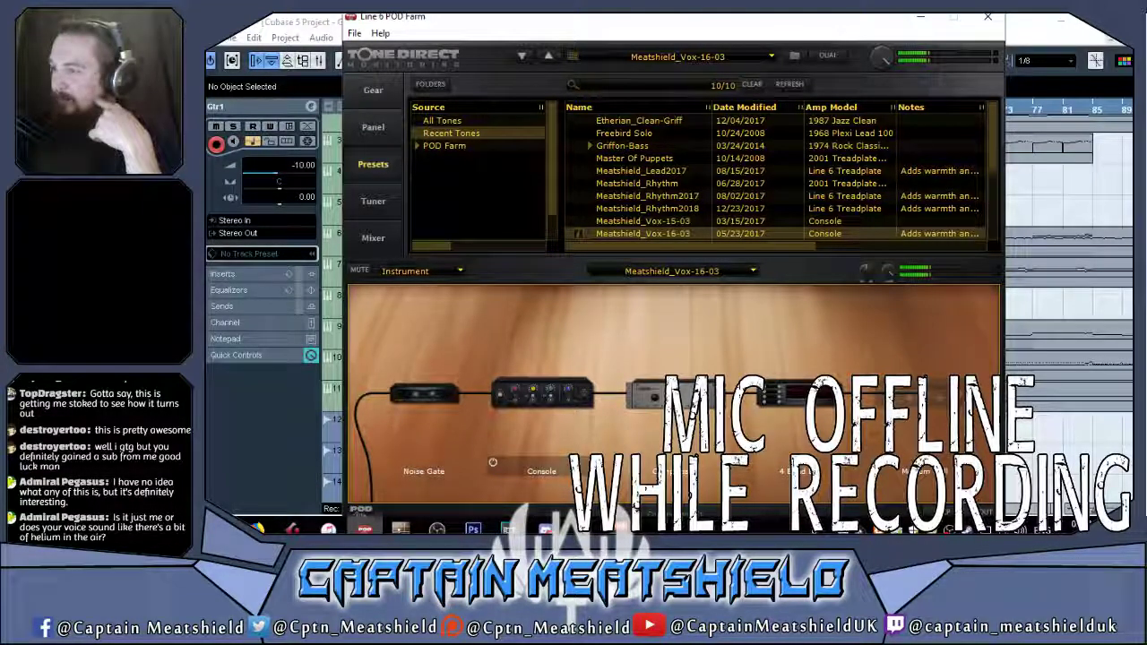
left_click(339, 27)
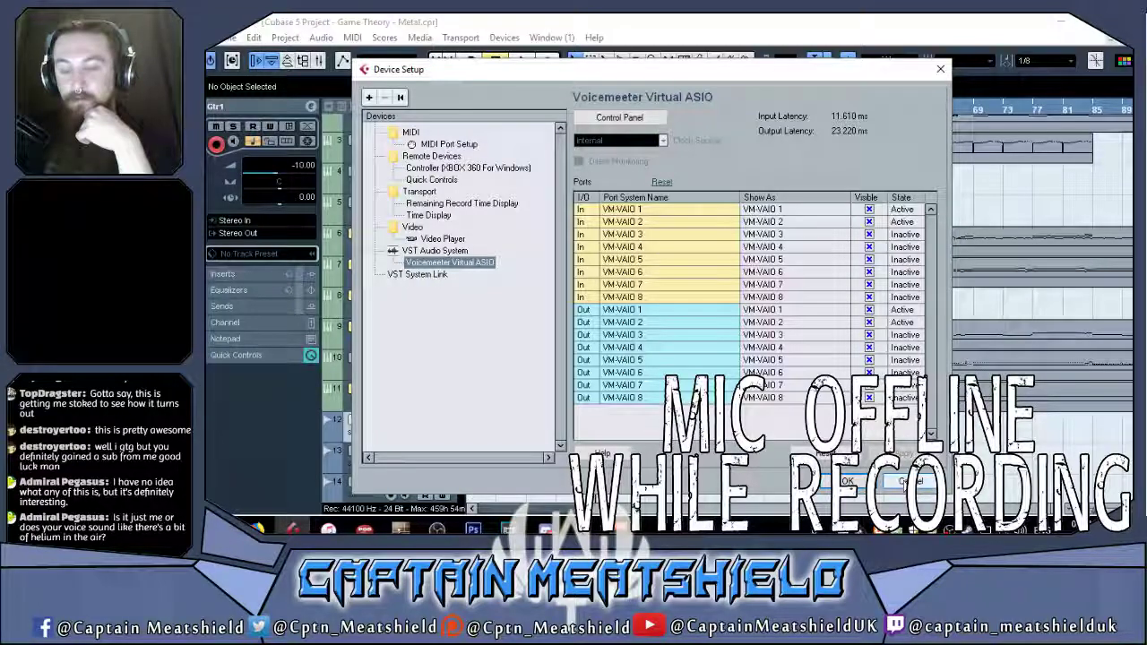
left_click(910, 481)
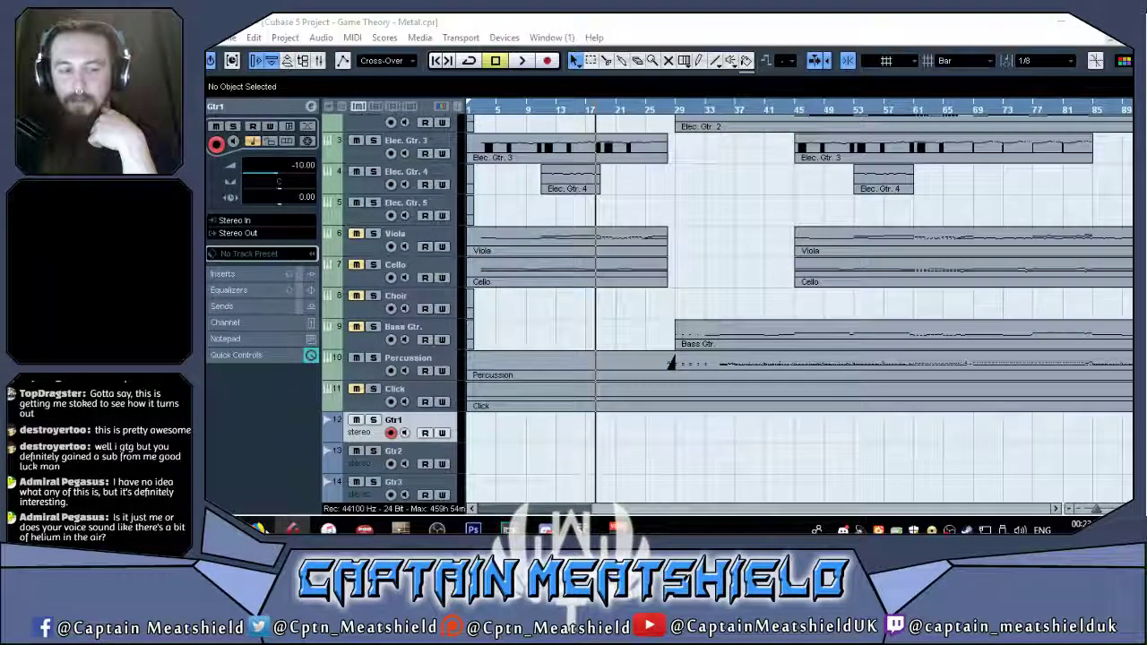
Check the stream on the YouTube live dashboard in the browser, and return to the Cubase project.
key("alt+Tab")
left_click(295, 25)
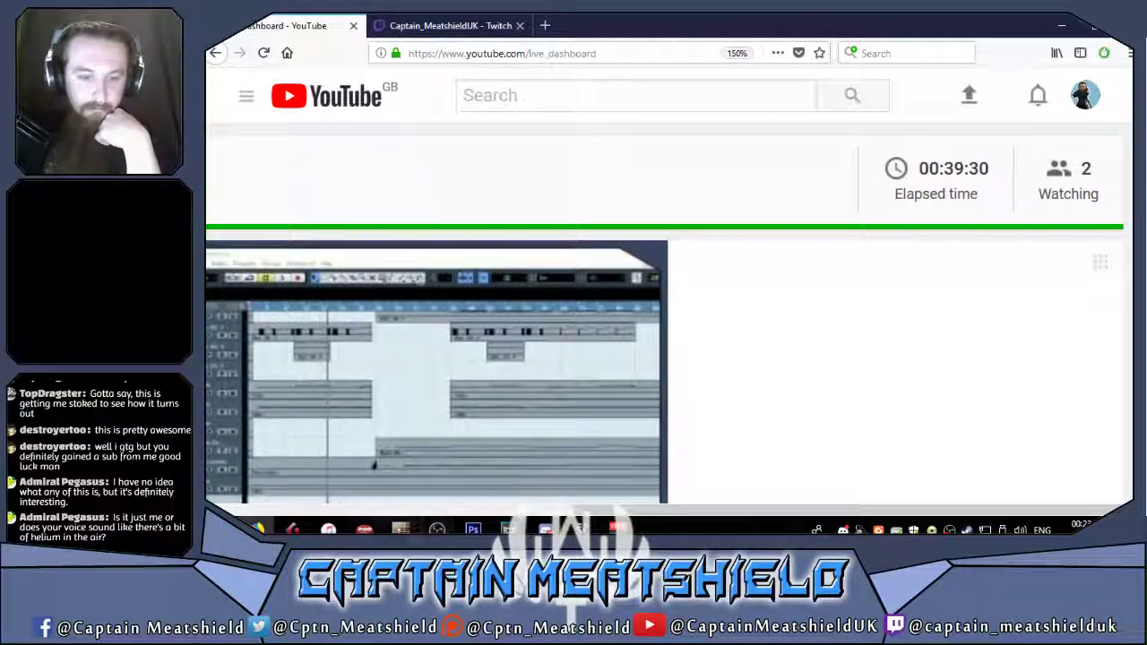
key("alt+Tab")
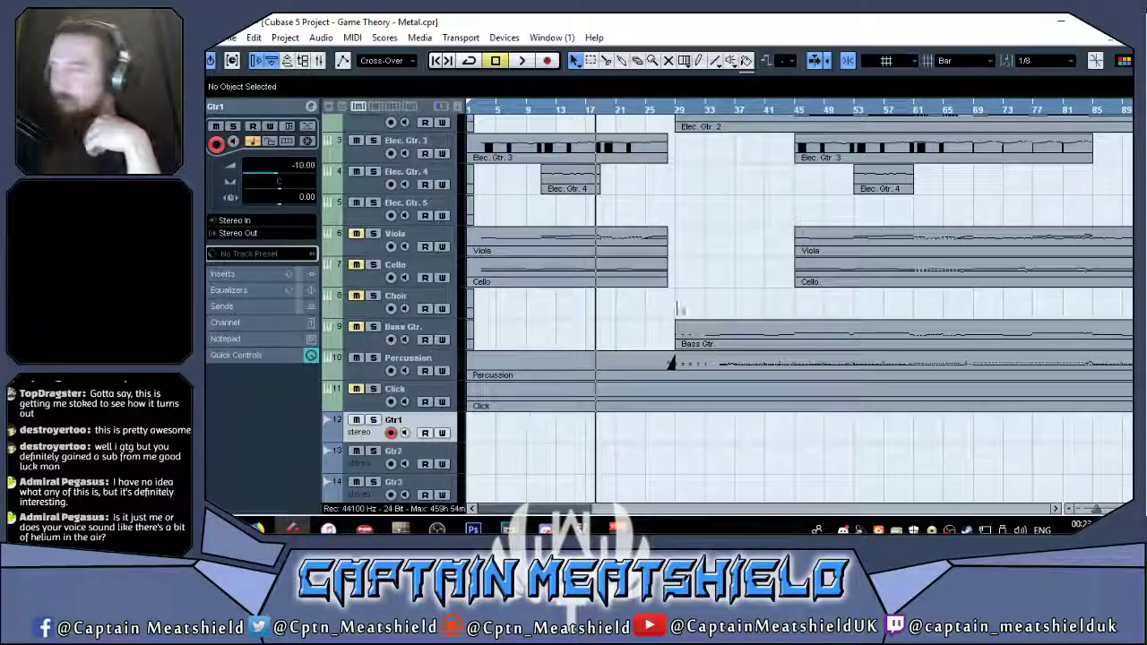